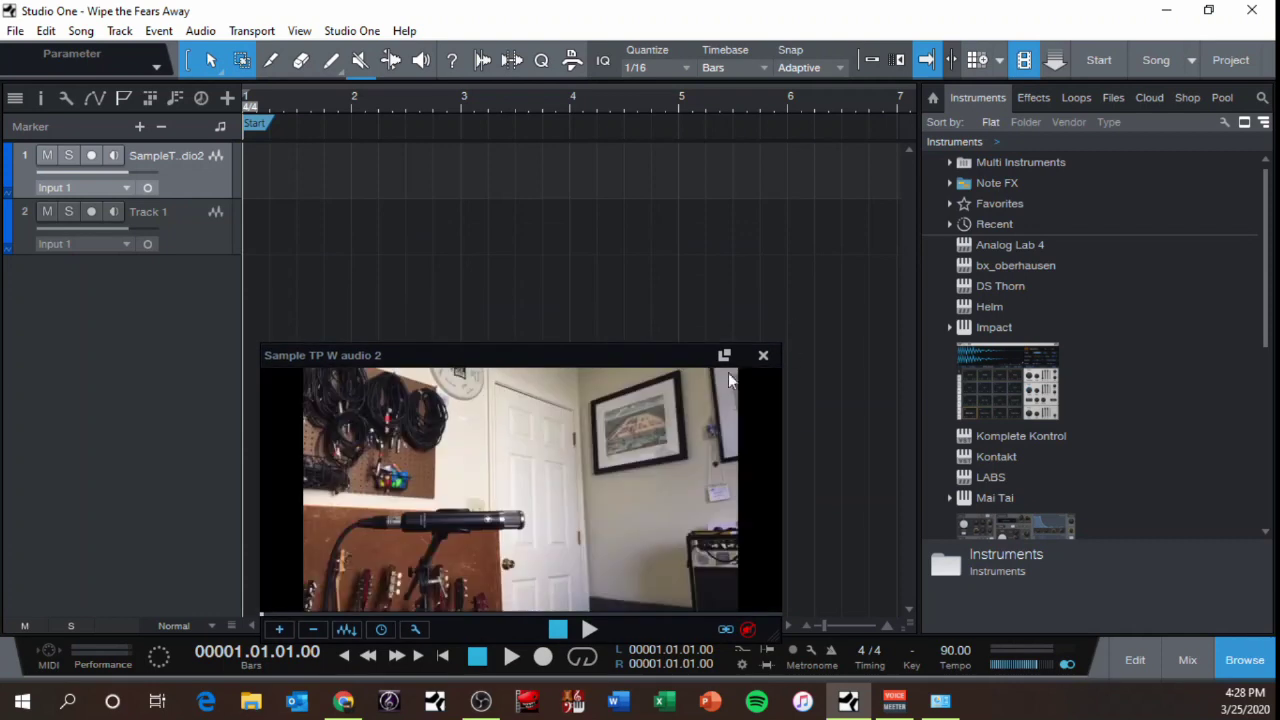
# Extract the audio of the Sample TP W audio 2 video to a new track and switch that track to mono
pyautogui.moveTo(594, 355); pyautogui.dragTo(602, 233)
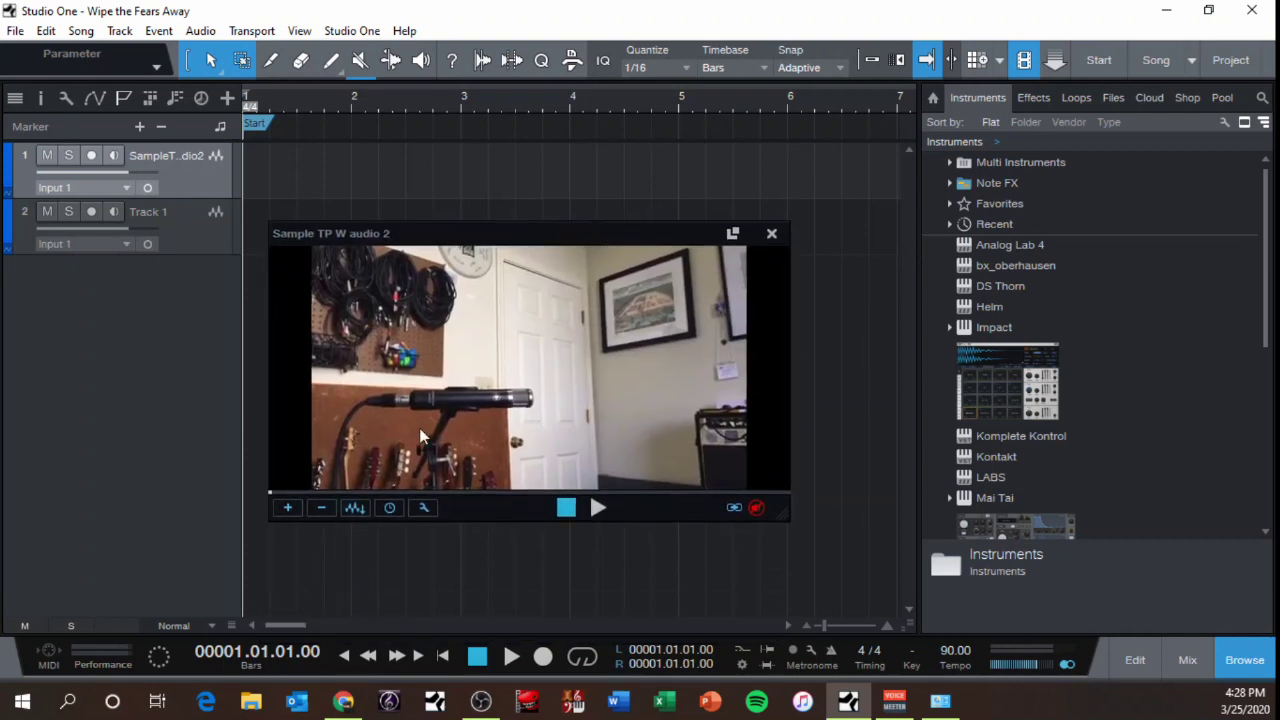
pyautogui.moveTo(484, 240); pyautogui.dragTo(492, 280)
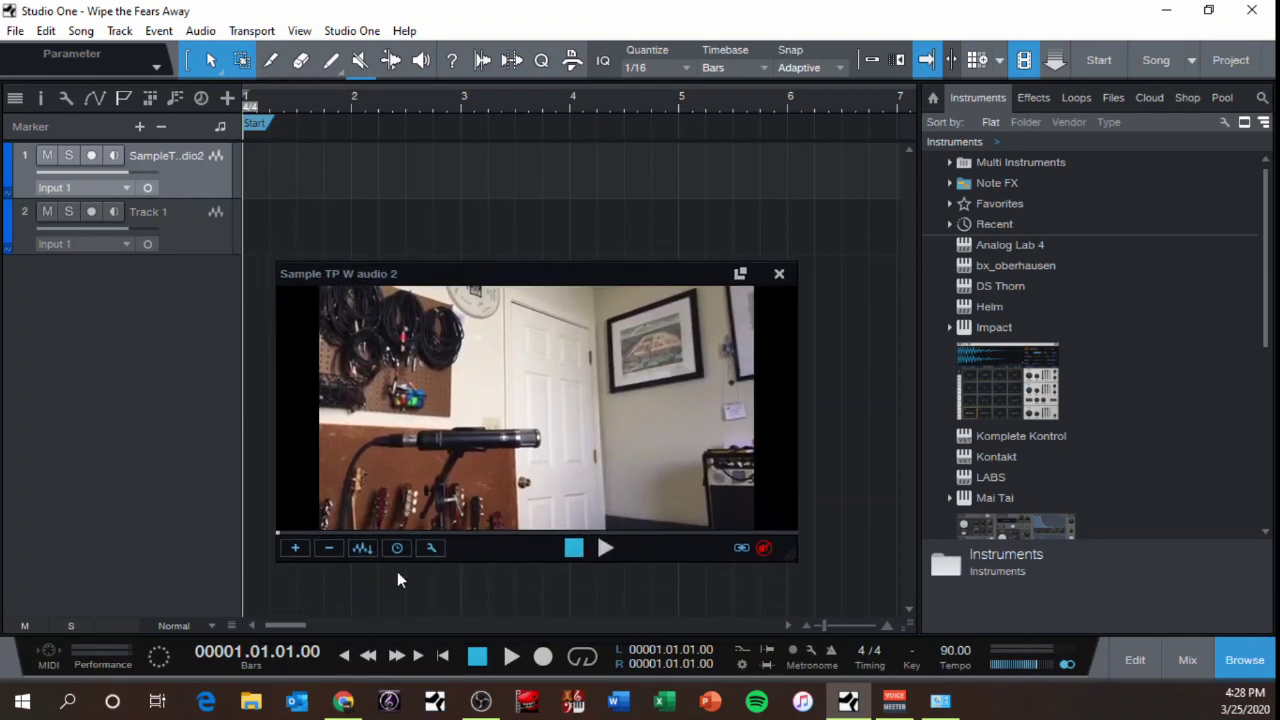
pyautogui.click(366, 548)
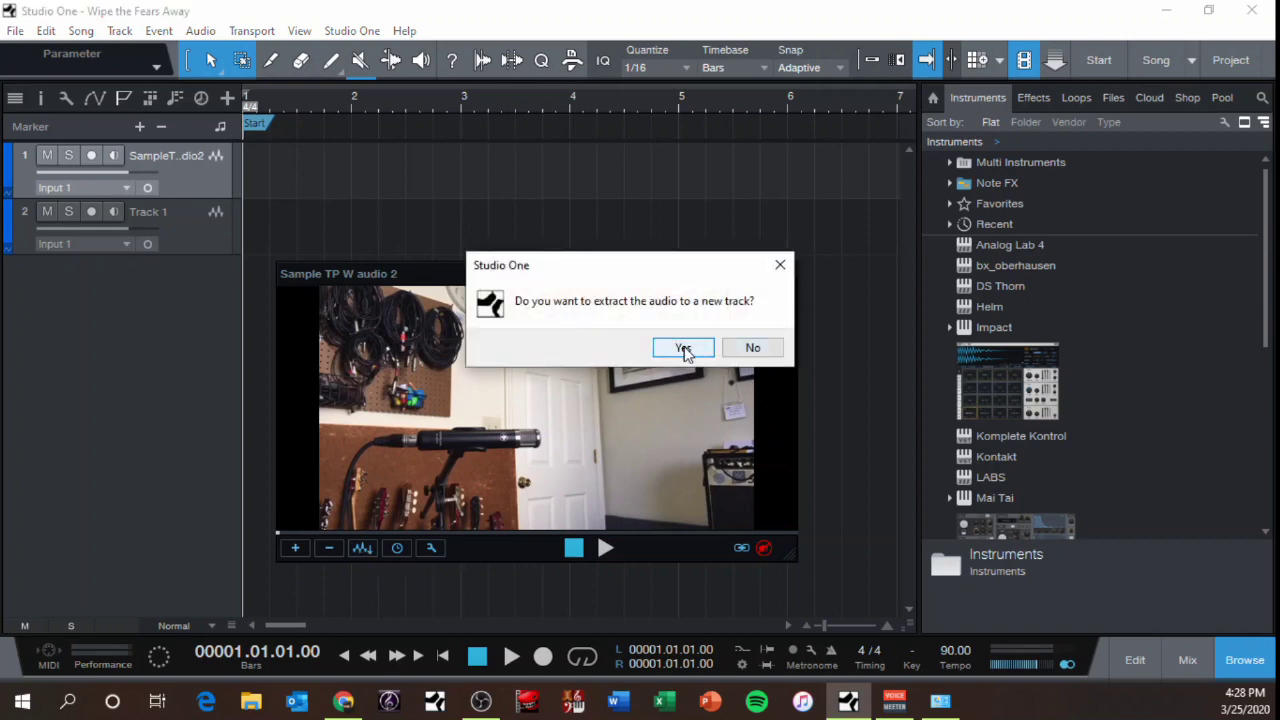
pyautogui.click(684, 349)
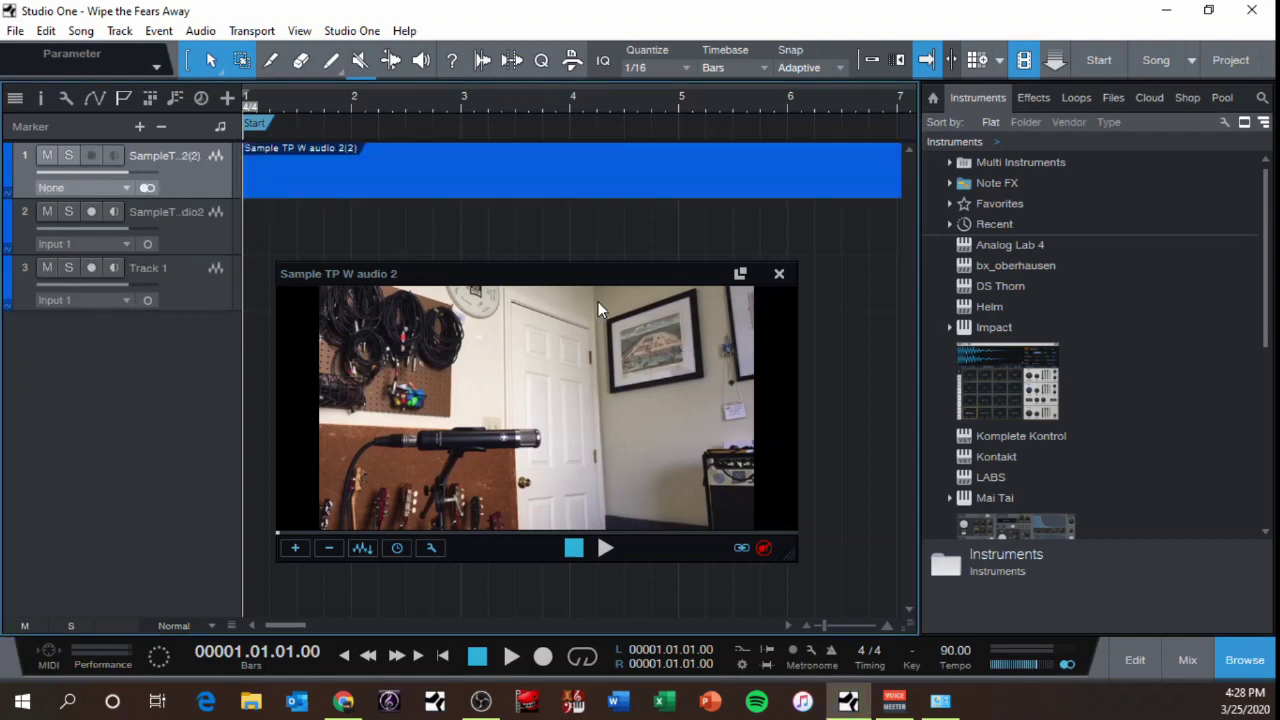
pyautogui.click(147, 188)
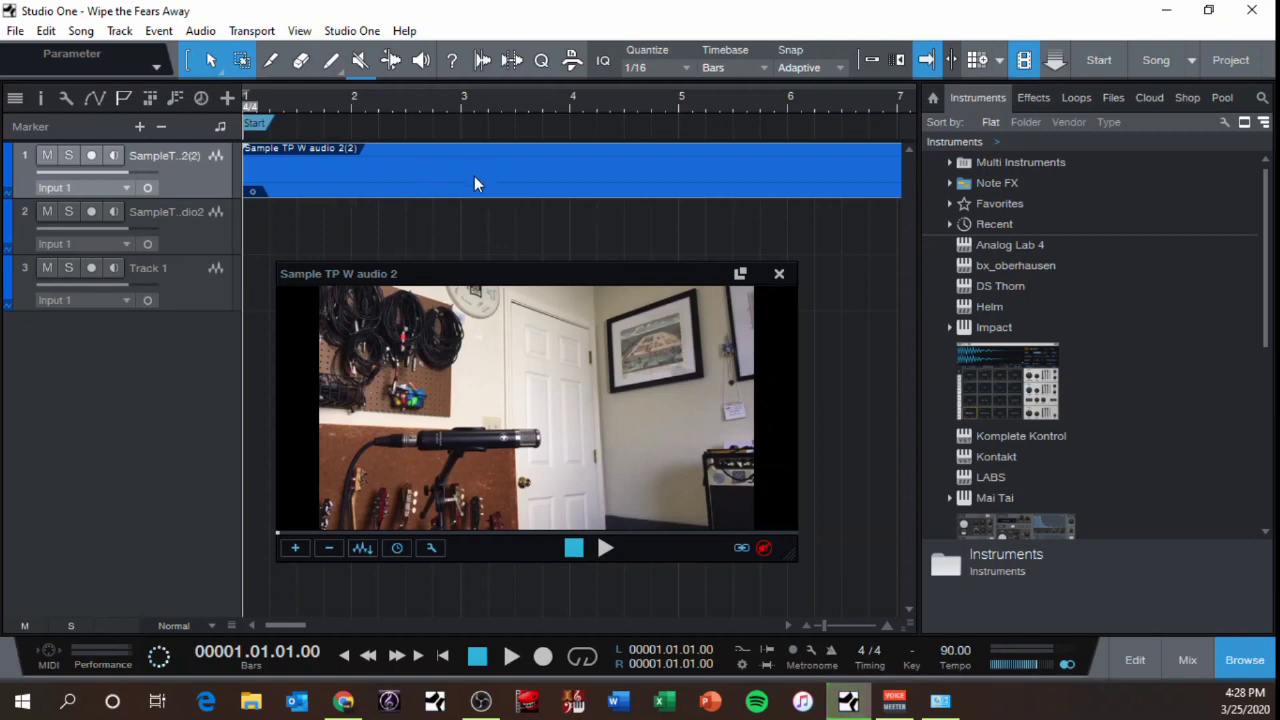
# Isolate the first shaker hit near bar 9 of track 1 as its own event, clearing the audio around it
pyautogui.moveTo(0, 386); pyautogui.dragTo(566, 307)
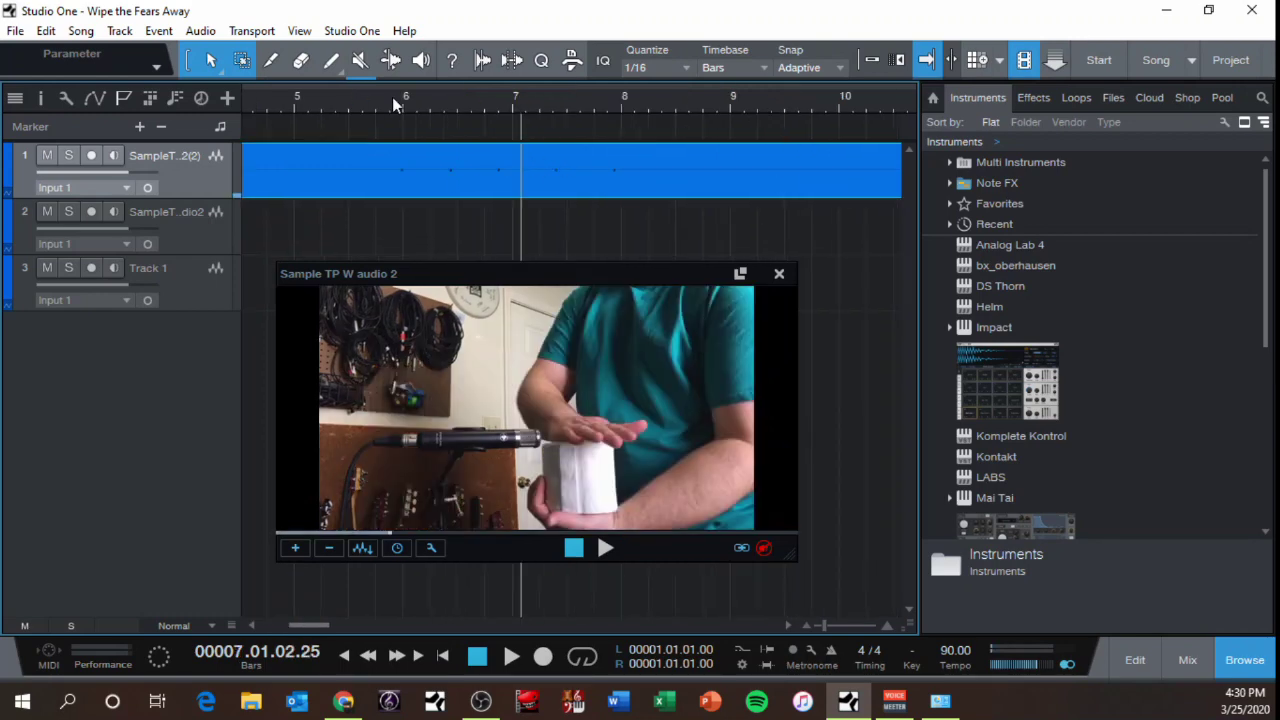
pyautogui.click(392, 97)
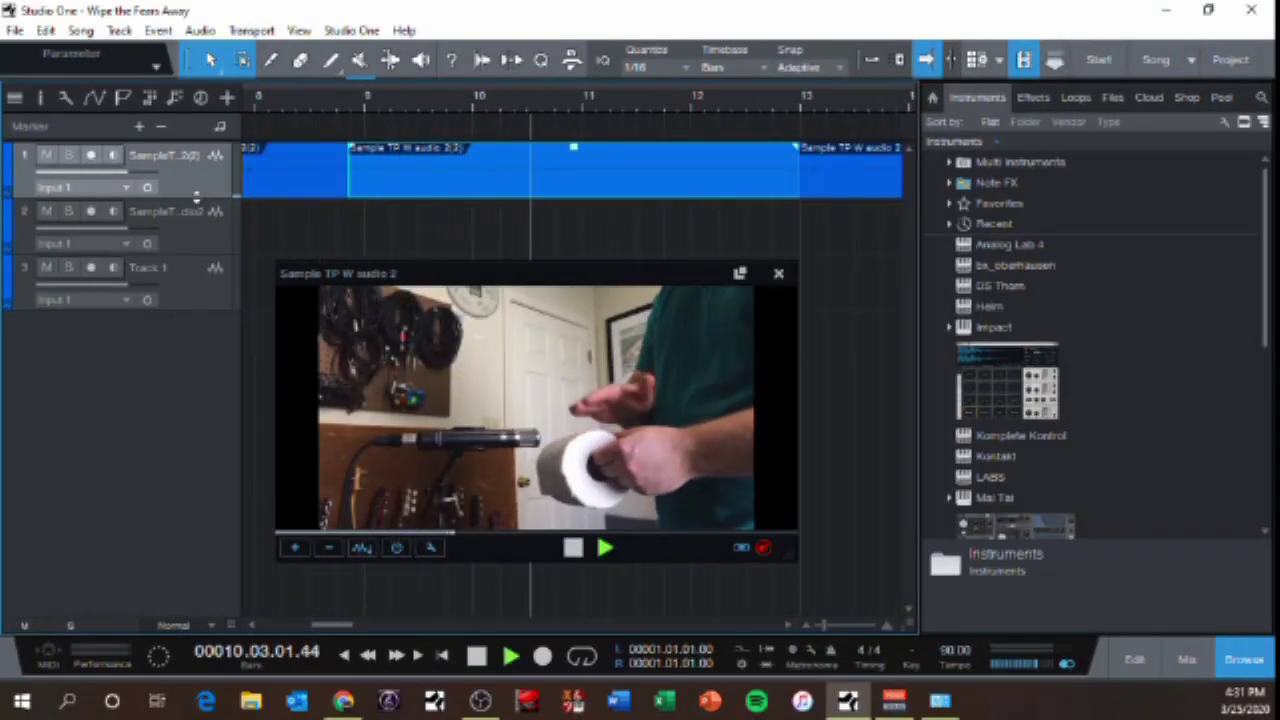
pyautogui.click(364, 104)
pyautogui.moveTo(387, 240); pyautogui.dragTo(385, 286)
pyautogui.doubleClick(391, 237)
pyautogui.click(368, 260)
pyautogui.press('Delete')
pyautogui.press('e')
pyautogui.press('e')
pyautogui.moveTo(384, 148); pyautogui.dragTo(390, 42)
pyautogui.click(342, 104)
pyautogui.press('space')
# Rename the isolated event near bar 9 as Shaker
pyautogui.rightClick(378, 150)
pyautogui.doubleClick(402, 157)
pyautogui.write('Shaker')
pyautogui.press('Return')
# Rename the two shaker events near bar 9 as Shaker Low for the first and Shaker High for the second
pyautogui.click(622, 282)
pyautogui.click(503, 108)
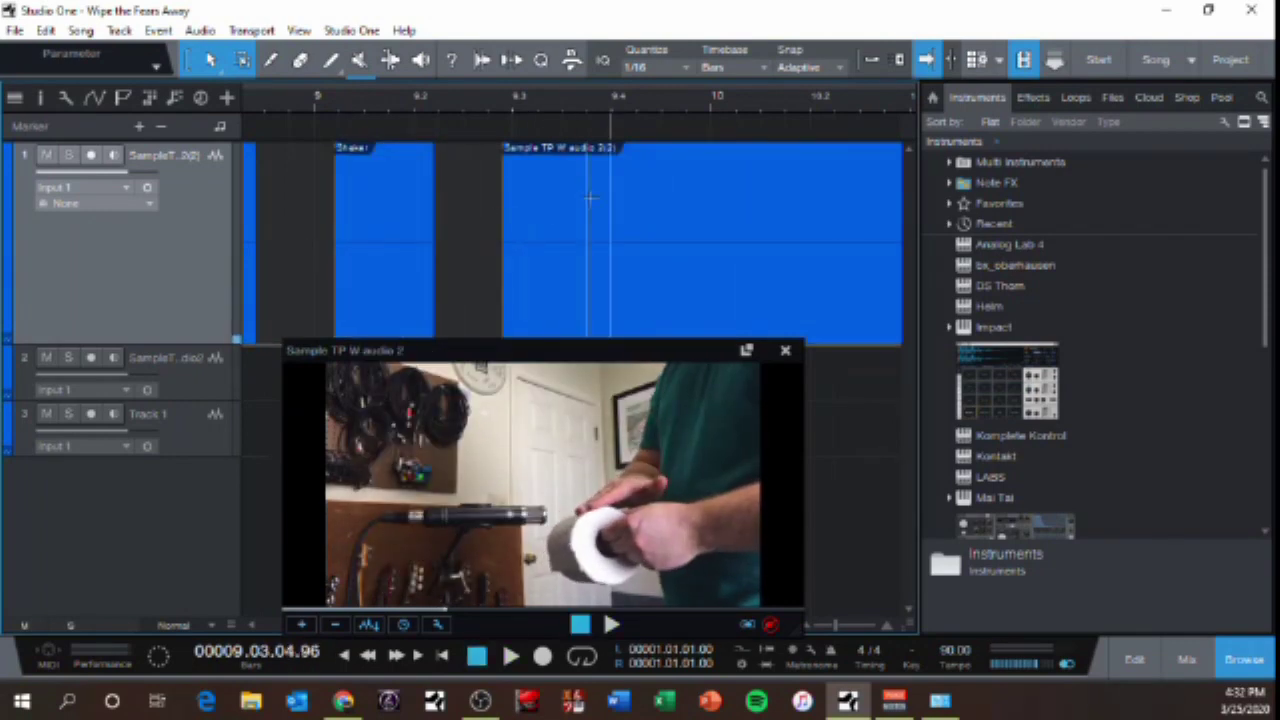
pyautogui.rightClick(543, 149)
pyautogui.doubleClick(600, 162)
pyautogui.write('Shaker High')
pyautogui.moveTo(384, 290); pyautogui.dragTo(325, 290)
pyautogui.rightClick(308, 149)
pyautogui.doubleClick(365, 160)
pyautogui.write('Shaker Low')
# Play the audio following the shaker events, and move and shrink the video preview so it covers less of the arrangement
pyautogui.click(589, 108)
pyautogui.press('space')
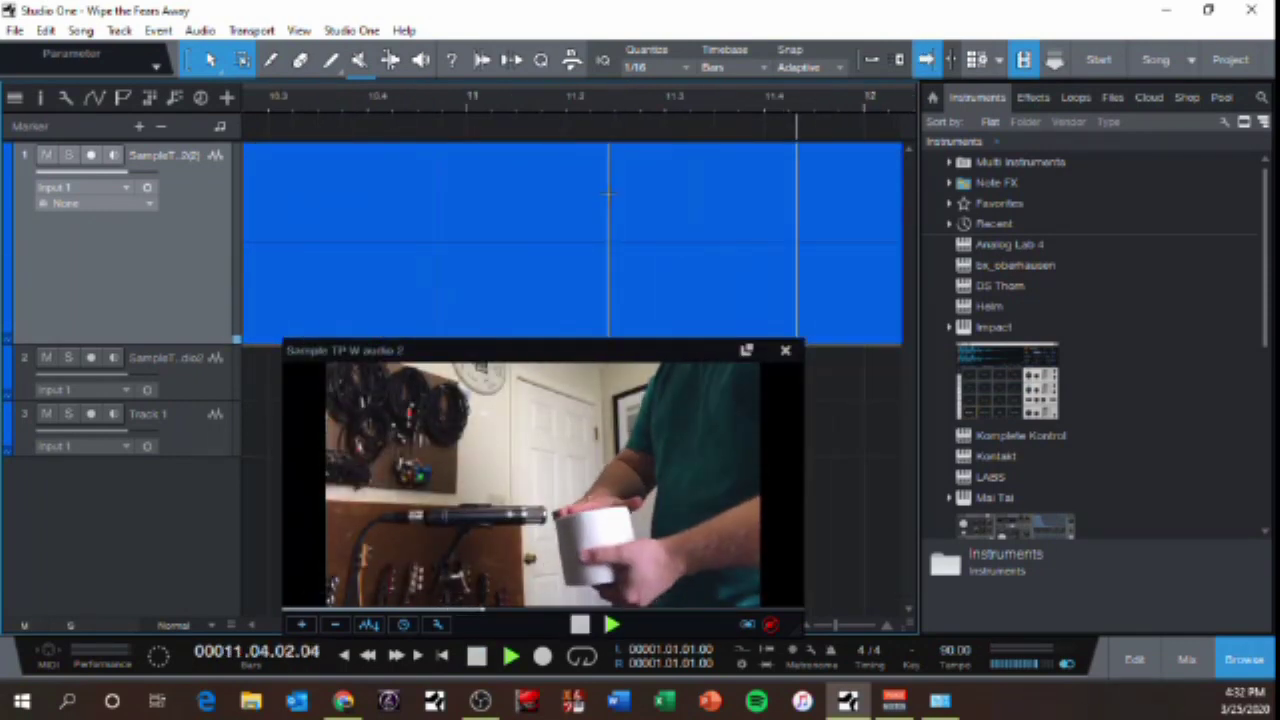
pyautogui.press('space')
pyautogui.moveTo(709, 352); pyautogui.dragTo(858, 374)
pyautogui.moveTo(946, 653); pyautogui.dragTo(892, 531)
# Split off the hit after bar 13 on track 1 as its own event and rename it Pitch
pyautogui.hscroll(-3, 602, 240)
pyautogui.click(602, 108)
pyautogui.press('space')
pyautogui.hotkey('alt', 'x')
pyautogui.rightClick(655, 176)
pyautogui.doubleClick(682, 185)
pyautogui.write('Pitch')
pyautogui.press('Return')
pyautogui.moveTo(645, 286); pyautogui.dragTo(554, 286)
# Isolate the hit near beat 14.3 on track 1 as a separate event and rename it BD 2
pyautogui.press('space')
pyautogui.moveTo(330, 203); pyautogui.dragTo(437, 203)
pyautogui.moveTo(328, 251); pyautogui.dragTo(283, 251)
pyautogui.rightClick(346, 149)
pyautogui.doubleClick(418, 162)
pyautogui.write('BG C')
pyautogui.moveTo(370, 285); pyautogui.dragTo(314, 254)
pyautogui.press('Return')
# Split and trim the hit just before bar 16 on track 1, and rename the event Pitch Mid
pyautogui.press('space')
pyautogui.press('space')
pyautogui.hotkey('alt', 'x')
pyautogui.hotkey('alt', 'x')
pyautogui.moveTo(426, 252); pyautogui.dragTo(412, 252)
pyautogui.rightClick(388, 240)
pyautogui.doubleClick(460, 249)
pyautogui.write('Pit')
pyautogui.press('Escape')
# Play the following section and rename the isolated hit just before bar 19 as Pitch high
pyautogui.press('space')
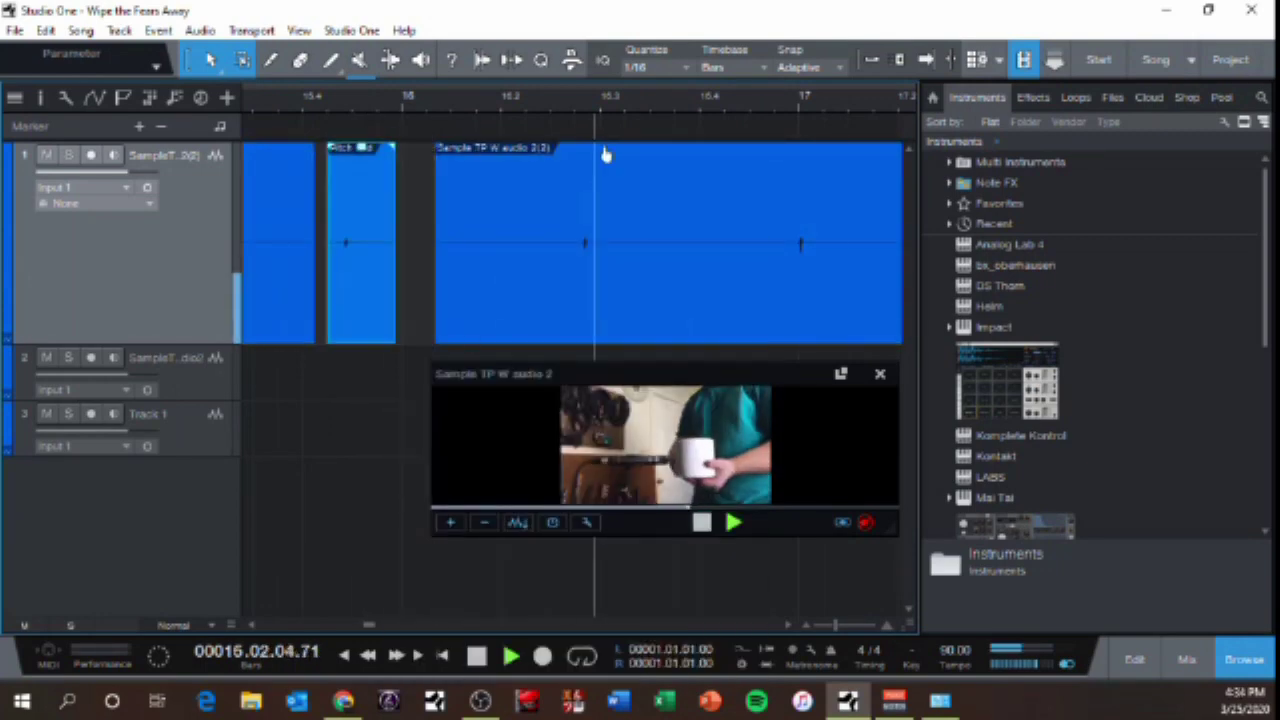
pyautogui.press('space')
pyautogui.rightClick(636, 166)
pyautogui.write('Pitch')
pyautogui.press('Return')
# Locate the next hit by playback, cut and trim it near beat 22.2, and rename it Snare?
pyautogui.press('space')
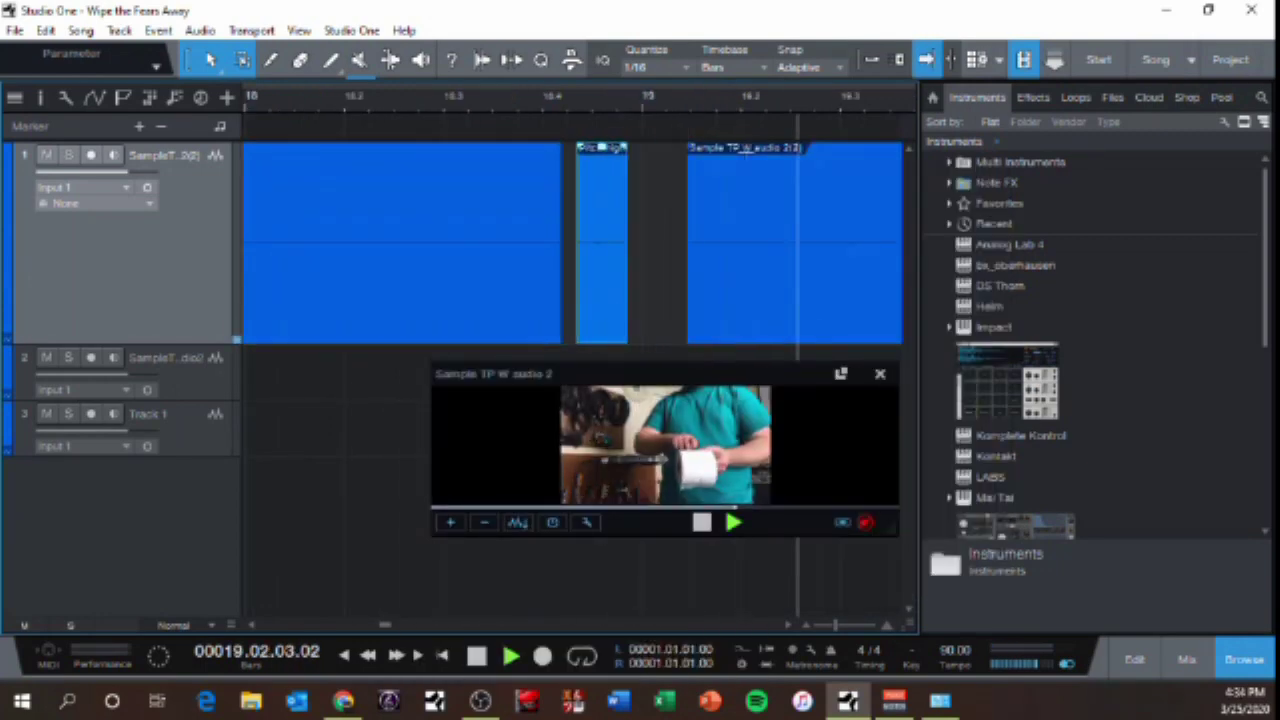
pyautogui.press('space')
pyautogui.hotkey('alt', 'x')
pyautogui.hotkey('alt', 'x')
pyautogui.moveTo(727, 250); pyautogui.dragTo(609, 250)
pyautogui.moveTo(748, 250); pyautogui.dragTo(661, 250)
pyautogui.rightClick(661, 162)
pyautogui.doubleClick(757, 174)
pyautogui.write('Snare?')
pyautogui.press('Return')
# Play on and rename the isolated hit just after bar 23 as Snare 2?
pyautogui.press('space')
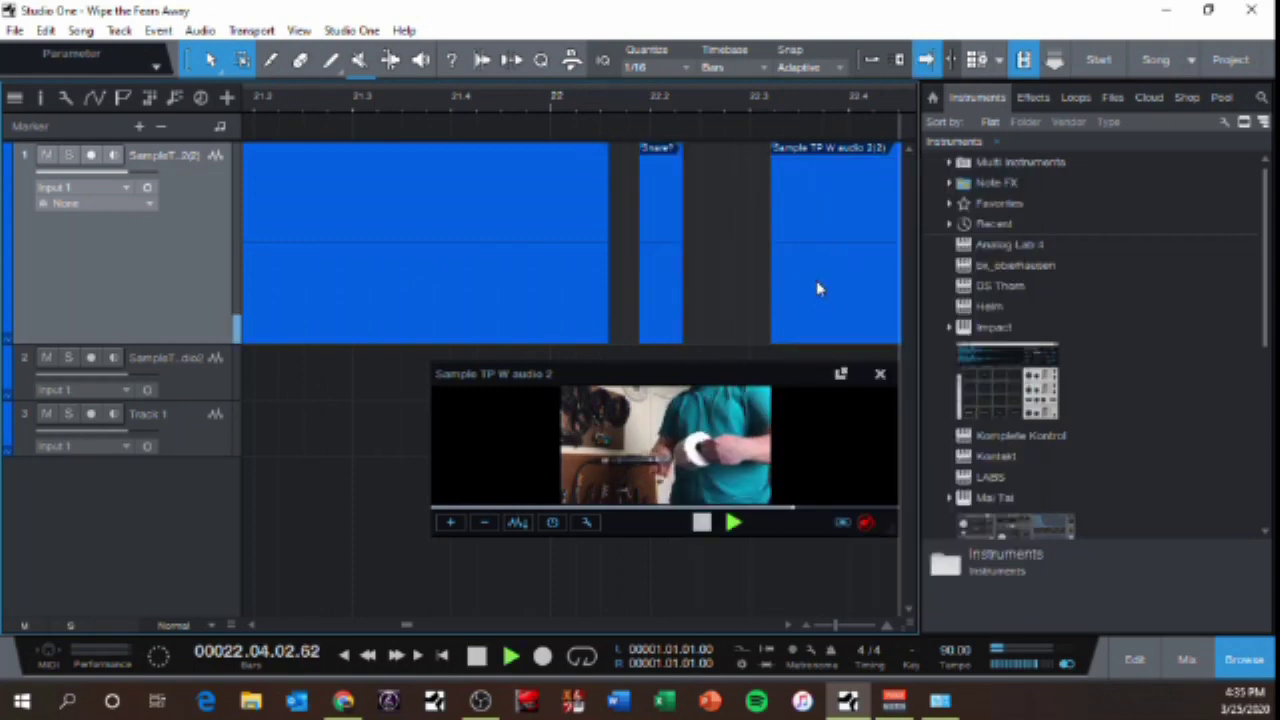
pyautogui.press('space')
pyautogui.rightClick(407, 162)
pyautogui.write('Snare 2?')
pyautogui.press('Return')
# Play through the rest of track 1 and split the audio around the hits near bars 24 and 25
pyautogui.press('space')
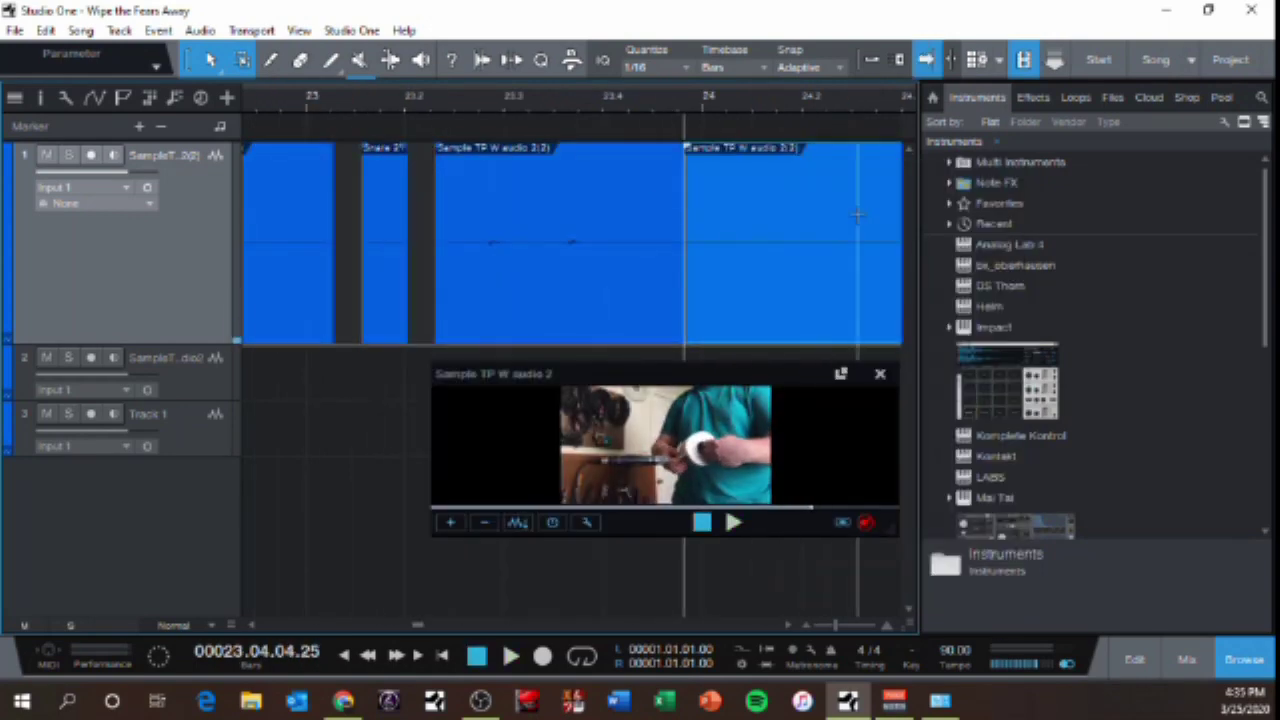
pyautogui.press('space')
pyautogui.rightClick(716, 163)
pyautogui.press('Escape')
pyautogui.press('space')
pyautogui.press('space')
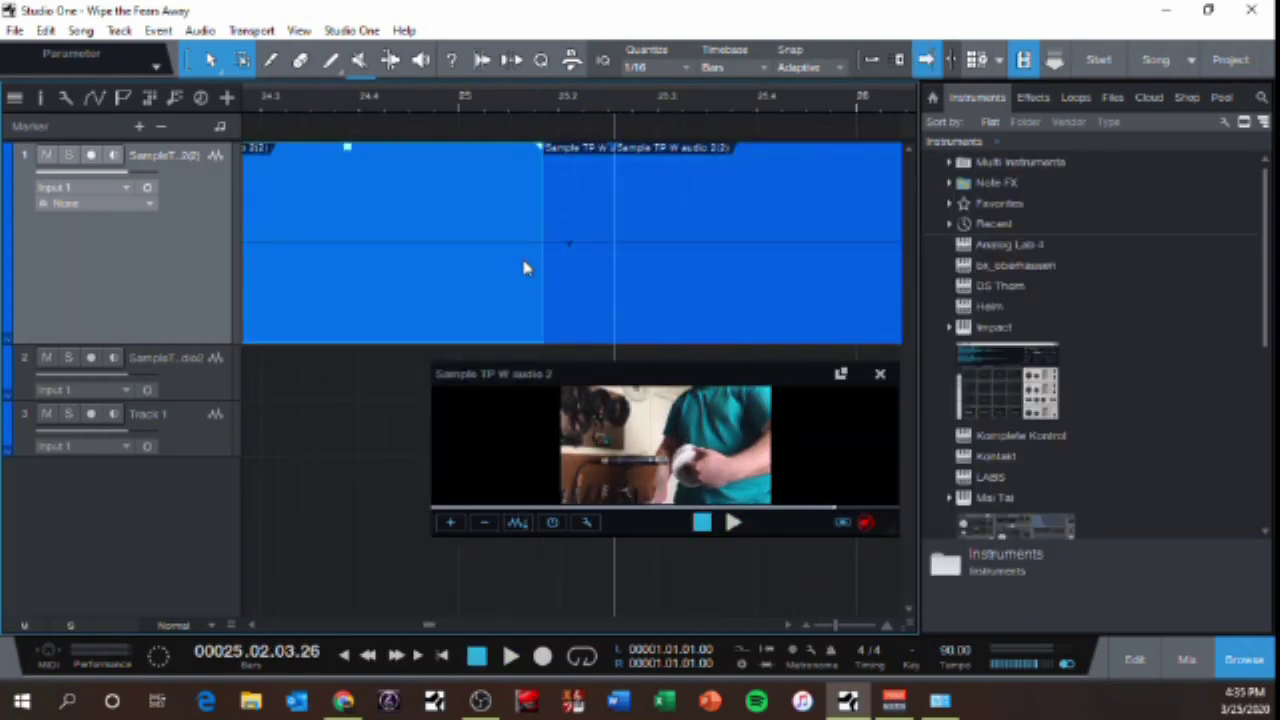
pyautogui.rightClick(554, 240)
pyautogui.press('Return')
pyautogui.press('space')
pyautogui.press('space')
# Move the Shaker Low and Shaker High events near bar 9 from track 1 down to track 2
pyautogui.click(629, 323)
pyautogui.moveTo(437, 626); pyautogui.dragTo(322, 638)
pyautogui.press('Delete')
pyautogui.moveTo(634, 300); pyautogui.dragTo(634, 372)
pyautogui.moveTo(868, 291); pyautogui.dragTo(868, 374)
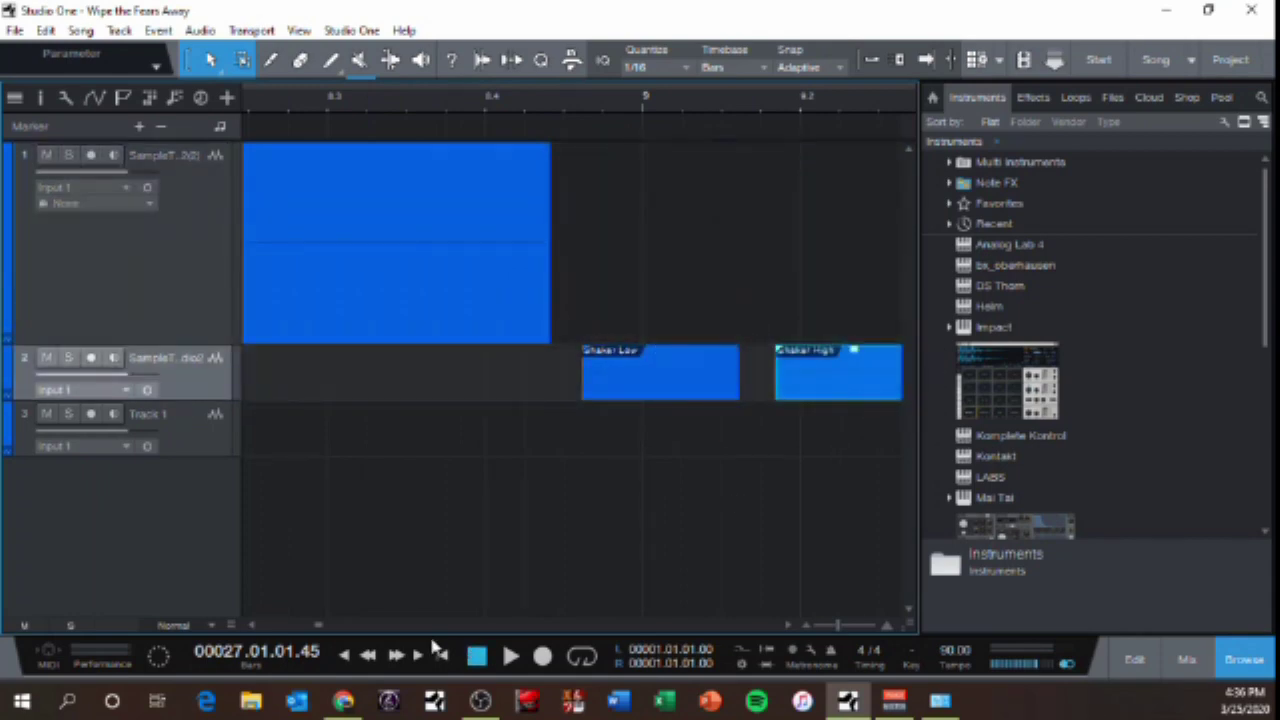
# Move the Pitch event near beat 13.3 and the BD 2 event near beat 14.3 down to track 2
pyautogui.moveTo(324, 626); pyautogui.dragTo(349, 632)
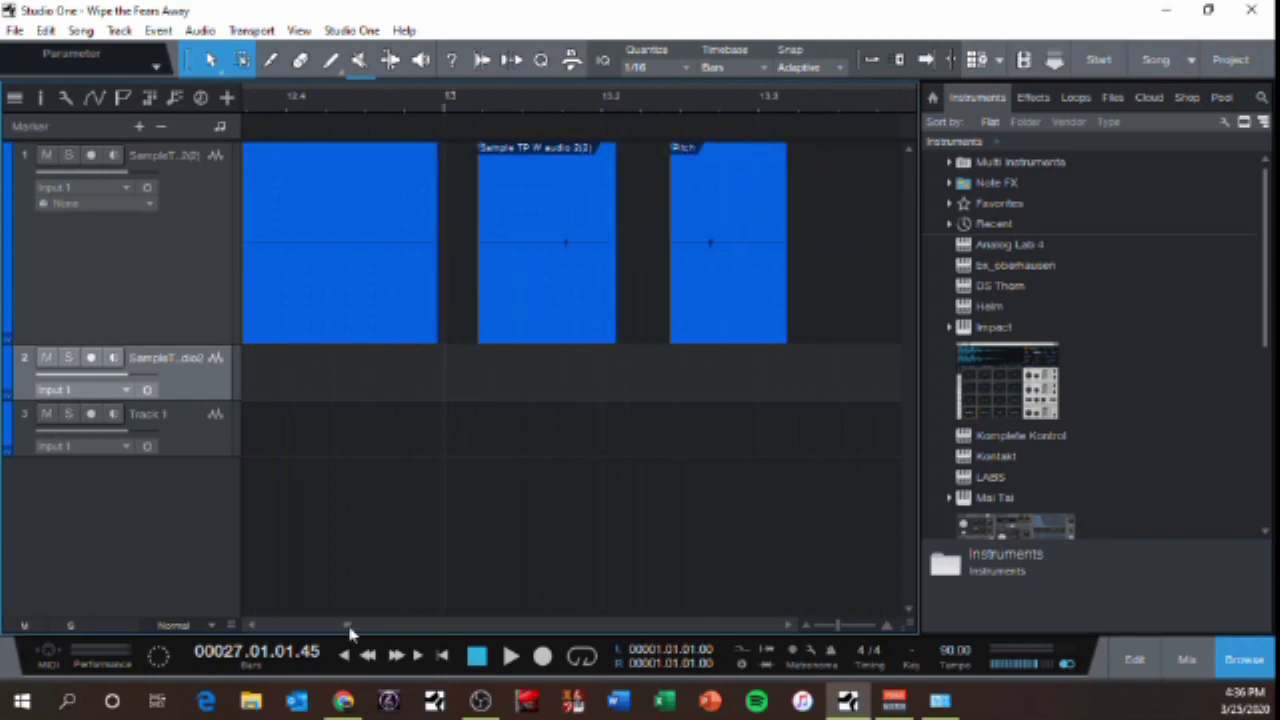
pyautogui.moveTo(697, 337); pyautogui.dragTo(705, 388)
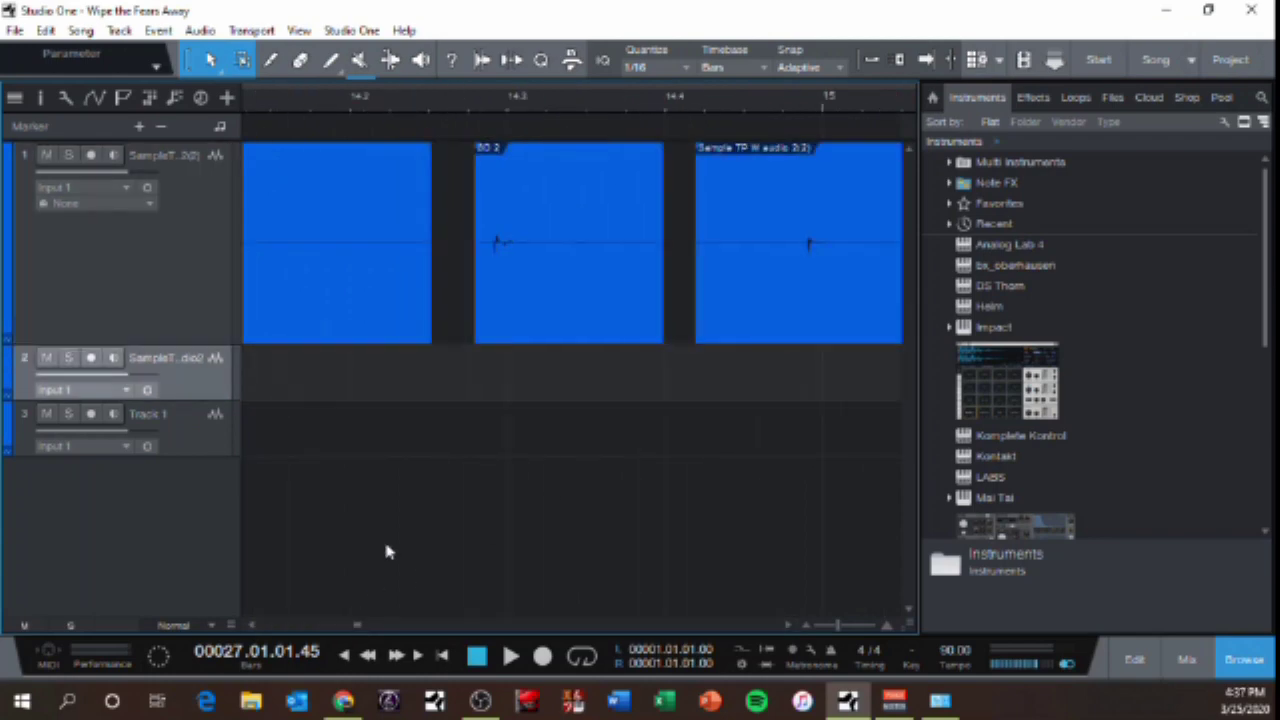
pyautogui.moveTo(586, 323); pyautogui.dragTo(571, 373)
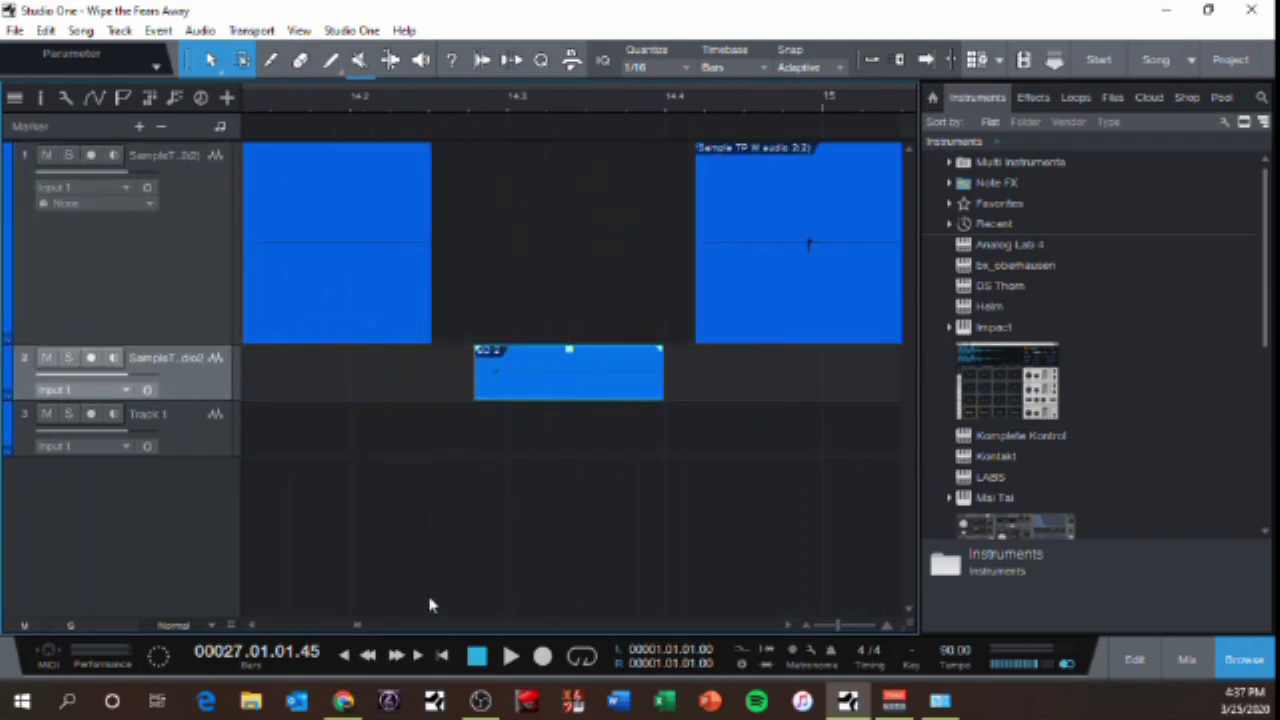
# Move the Pitch Mid event before bar 16 and the Pitch high event before bar 19 down to track 2
pyautogui.moveTo(360, 623); pyautogui.dragTo(369, 628)
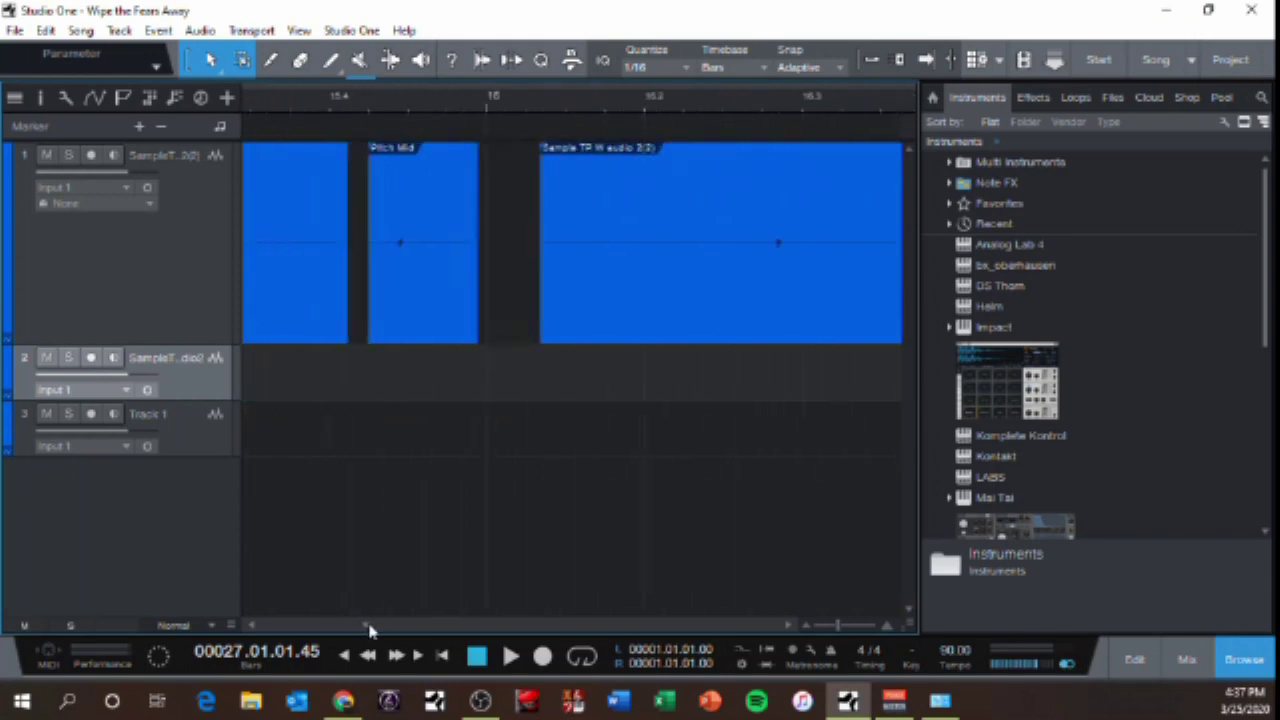
pyautogui.moveTo(423, 320); pyautogui.dragTo(406, 387)
pyautogui.moveTo(367, 625); pyautogui.dragTo(391, 626)
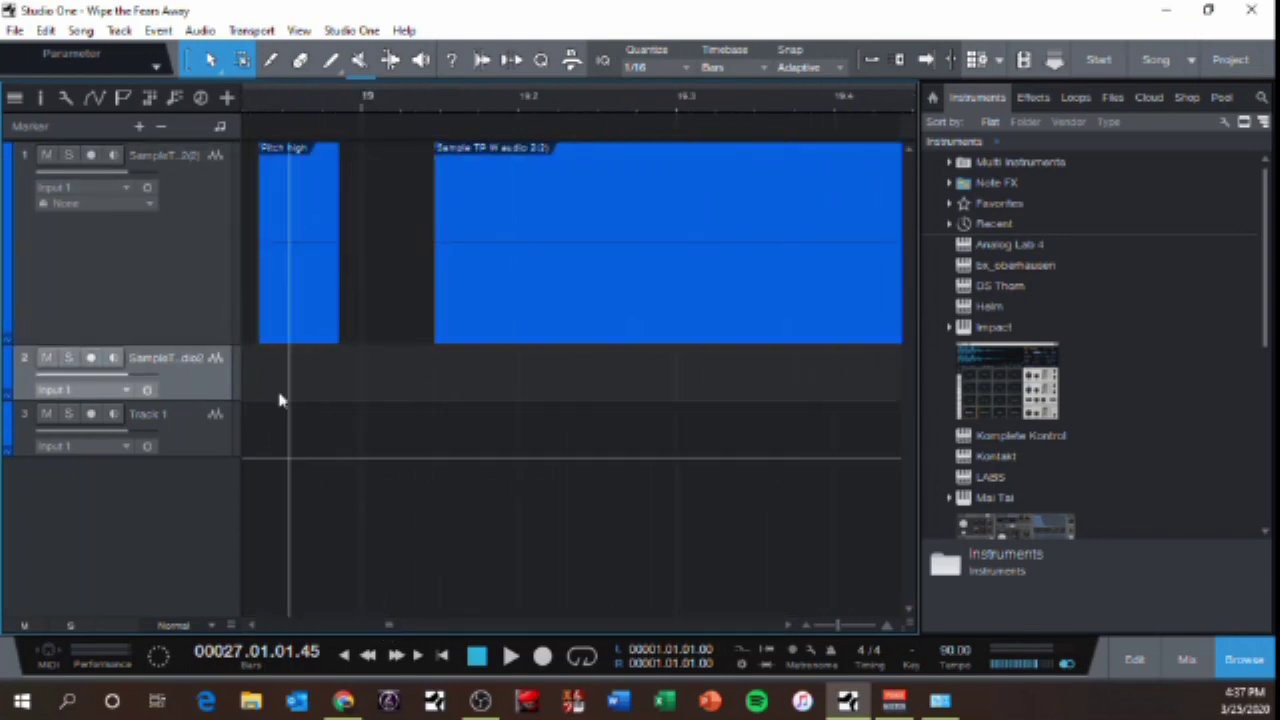
pyautogui.moveTo(297, 329); pyautogui.dragTo(297, 382)
pyautogui.moveTo(389, 626); pyautogui.dragTo(369, 628)
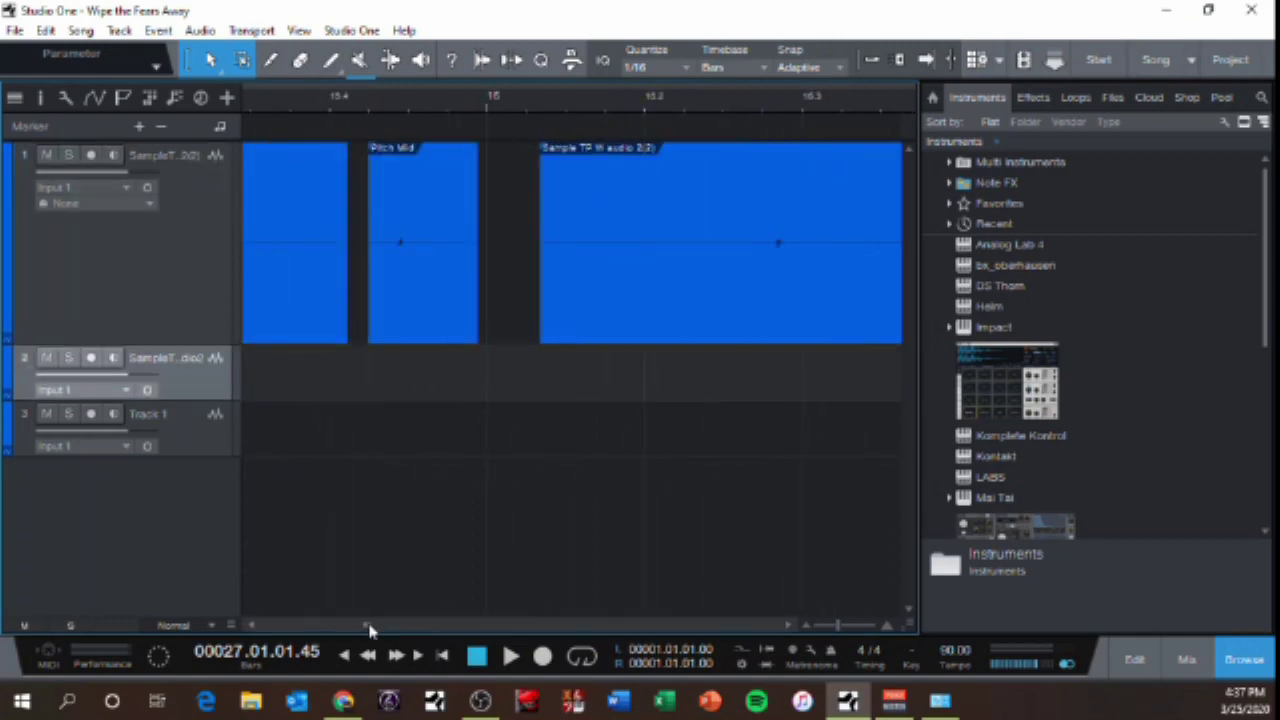
pyautogui.moveTo(408, 325); pyautogui.dragTo(408, 384)
pyautogui.moveTo(369, 626); pyautogui.dragTo(391, 626)
pyautogui.moveTo(411, 328); pyautogui.dragTo(411, 385)
# Move the remaining isolated hits after Pitch high down to track 2, renaming one of them
pyautogui.moveTo(414, 624); pyautogui.dragTo(419, 625)
pyautogui.moveTo(817, 325); pyautogui.dragTo(412, 388)
pyautogui.rightClick(411, 388)
pyautogui.doubleClick(480, 13)
pyautogui.write('mshot')
pyautogui.click(874, 283)
pyautogui.moveTo(418, 625); pyautogui.dragTo(420, 625)
pyautogui.moveTo(757, 286); pyautogui.dragTo(357, 380)
# Pull the scattered sample events on track 2 closer together toward the shaker events
pyautogui.scroll(-8, 466, 103)
pyautogui.moveTo(416, 625); pyautogui.dragTo(389, 625)
pyautogui.moveTo(697, 388); pyautogui.dragTo(481, 390)
pyautogui.moveTo(478, 393); pyautogui.dragTo(570, 395)
pyautogui.moveTo(626, 375); pyautogui.dragTo(470, 388)
pyautogui.moveTo(481, 388); pyautogui.dragTo(291, 396)
pyautogui.moveTo(385, 625); pyautogui.dragTo(349, 625)
pyautogui.moveTo(780, 388); pyautogui.dragTo(626, 368)
pyautogui.moveTo(789, 383); pyautogui.dragTo(628, 390)
pyautogui.moveTo(660, 390); pyautogui.dragTo(443, 392)
pyautogui.moveTo(562, 380); pyautogui.dragTo(394, 426)
pyautogui.moveTo(345, 625); pyautogui.dragTo(317, 625)
pyautogui.moveTo(700, 388); pyautogui.dragTo(430, 392)
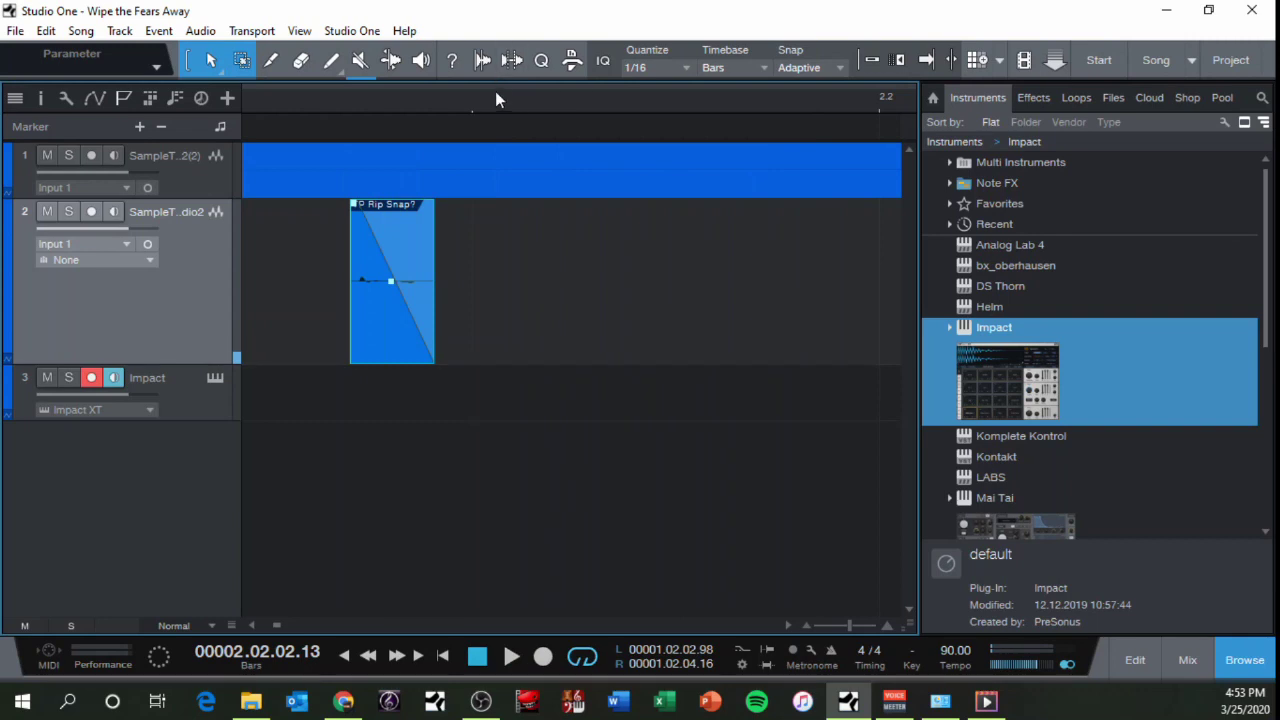
# Select all sample events on track 2 and shift them together to the start of the song
pyautogui.scroll(-6, 496, 98)
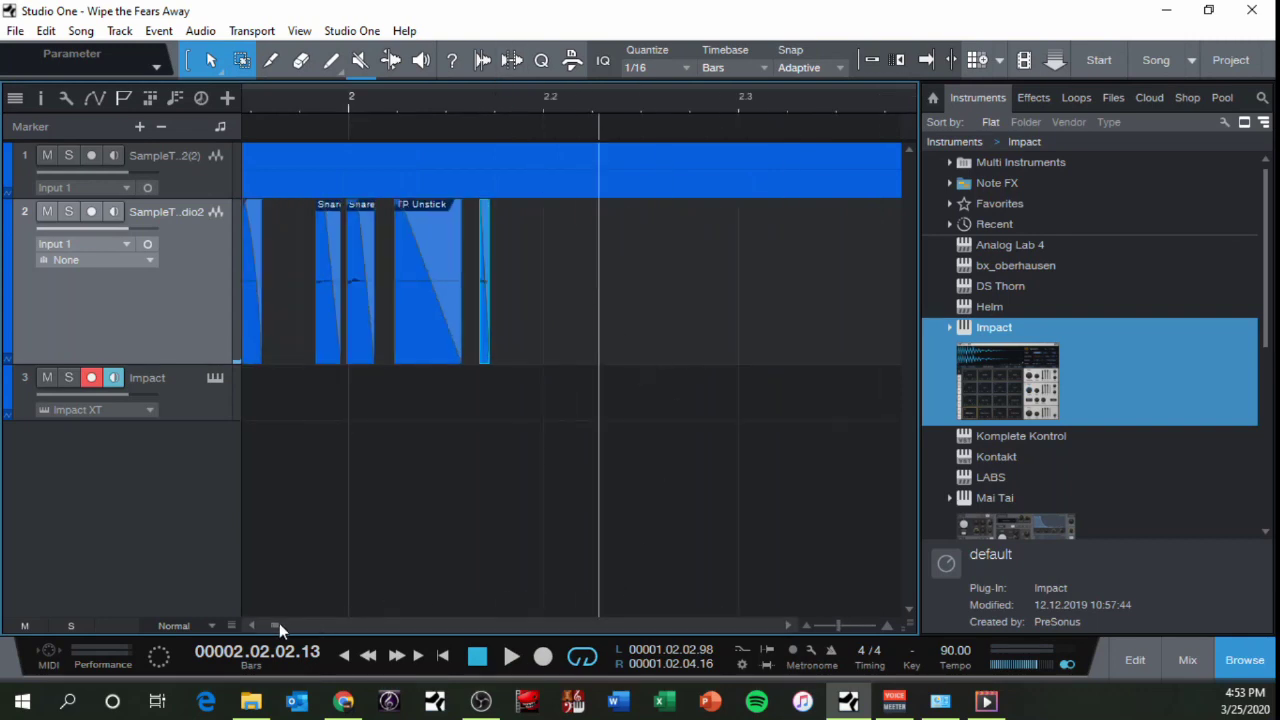
pyautogui.moveTo(278, 625); pyautogui.dragTo(267, 626)
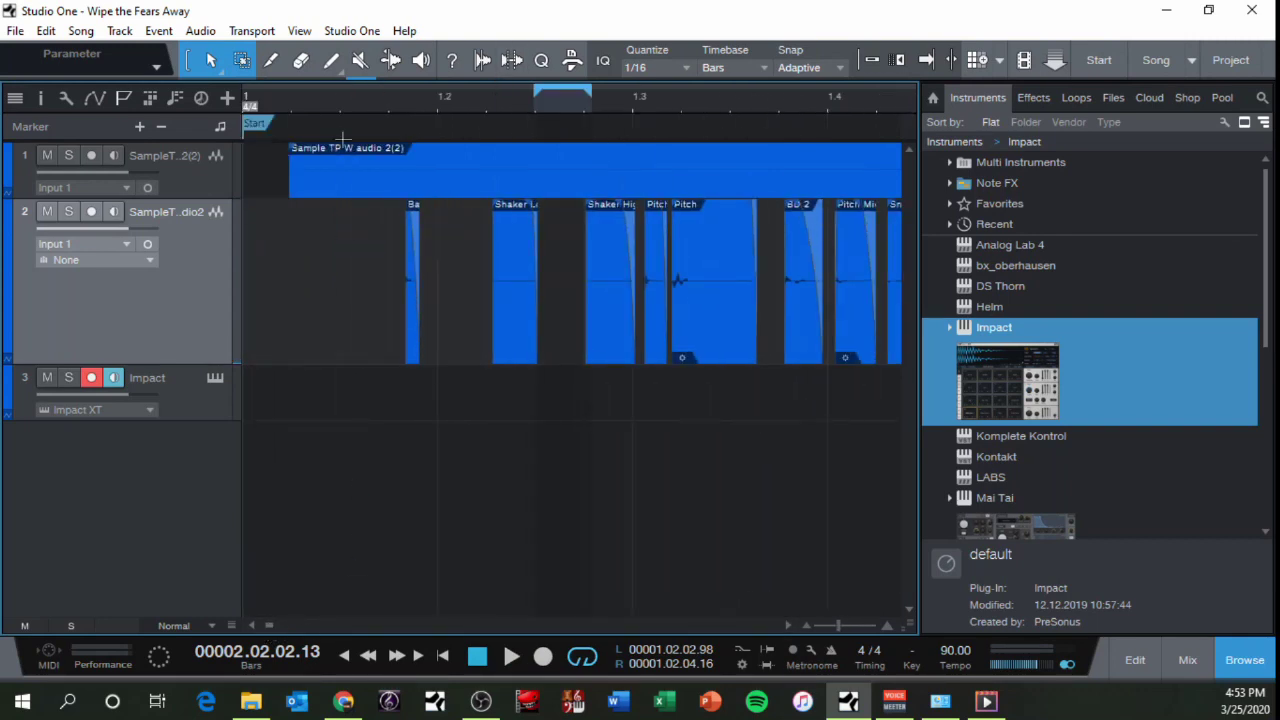
pyautogui.scroll(-3, 384, 106)
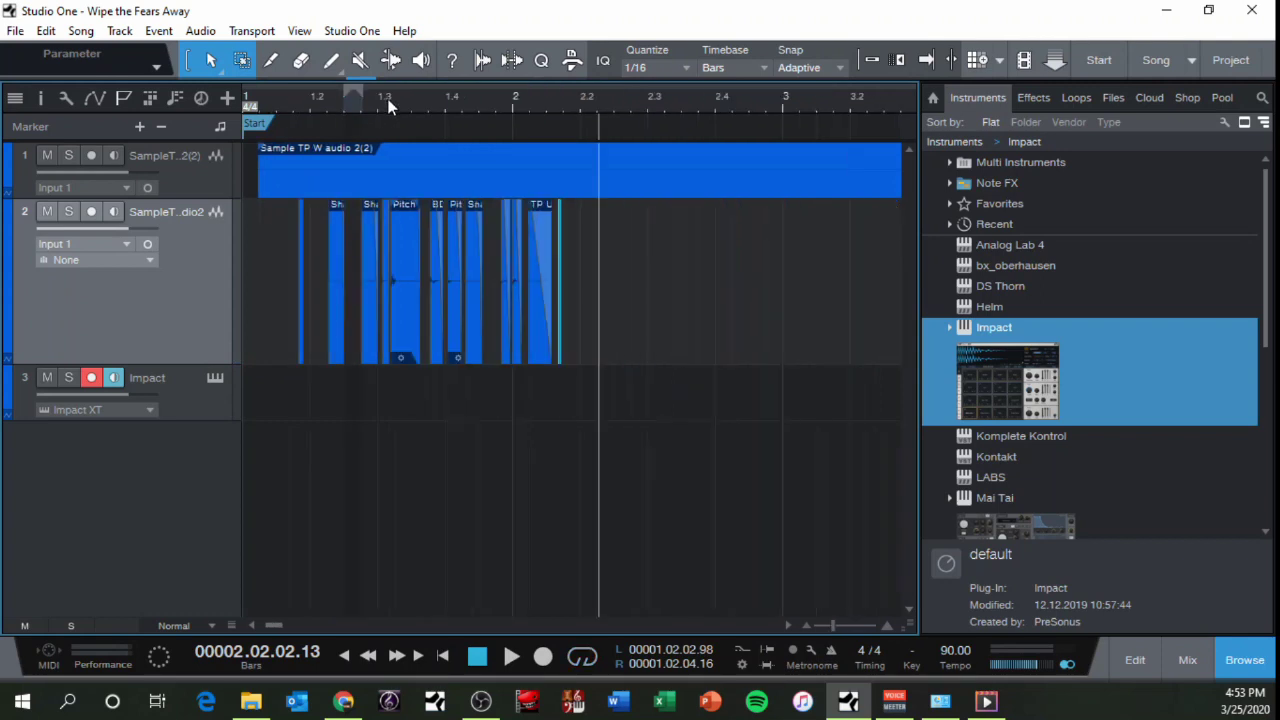
pyautogui.moveTo(575, 347); pyautogui.dragTo(266, 350)
pyautogui.moveTo(407, 332); pyautogui.dragTo(359, 356)
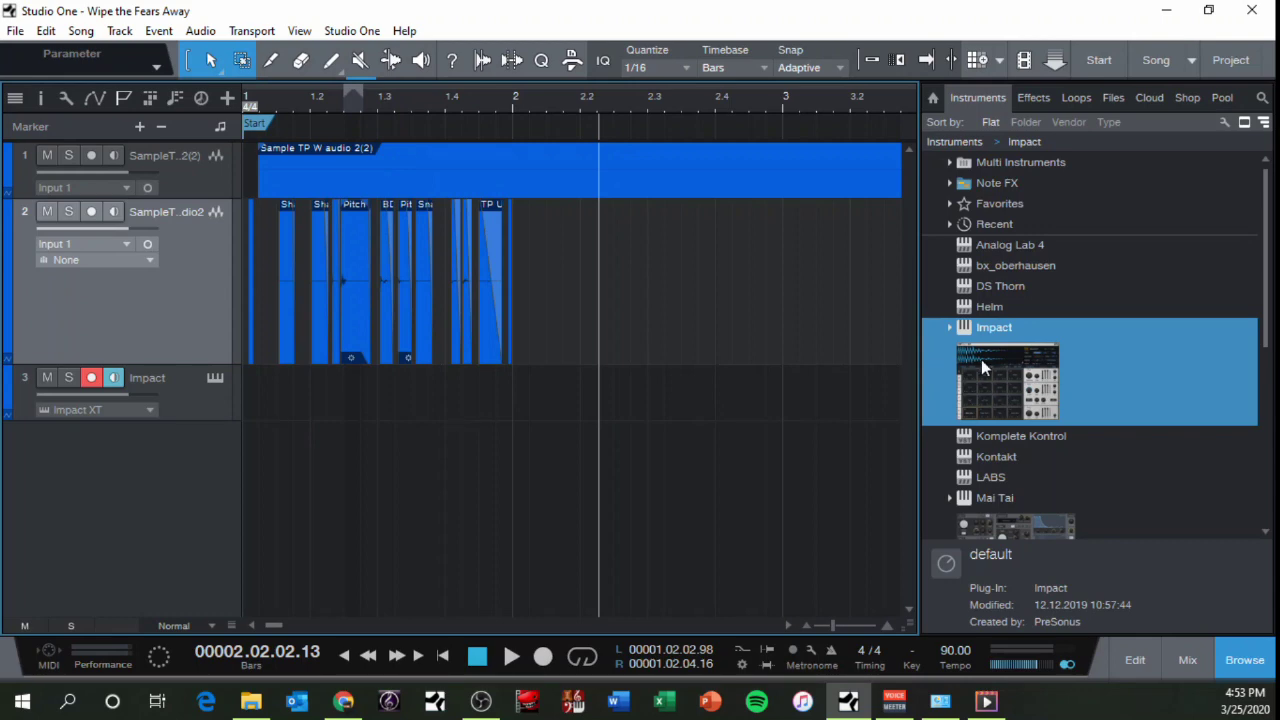
# Open the Impact XT instrument beside the samples on track 2 and load the Bass Drum event onto pad C 2
pyautogui.click(214, 379)
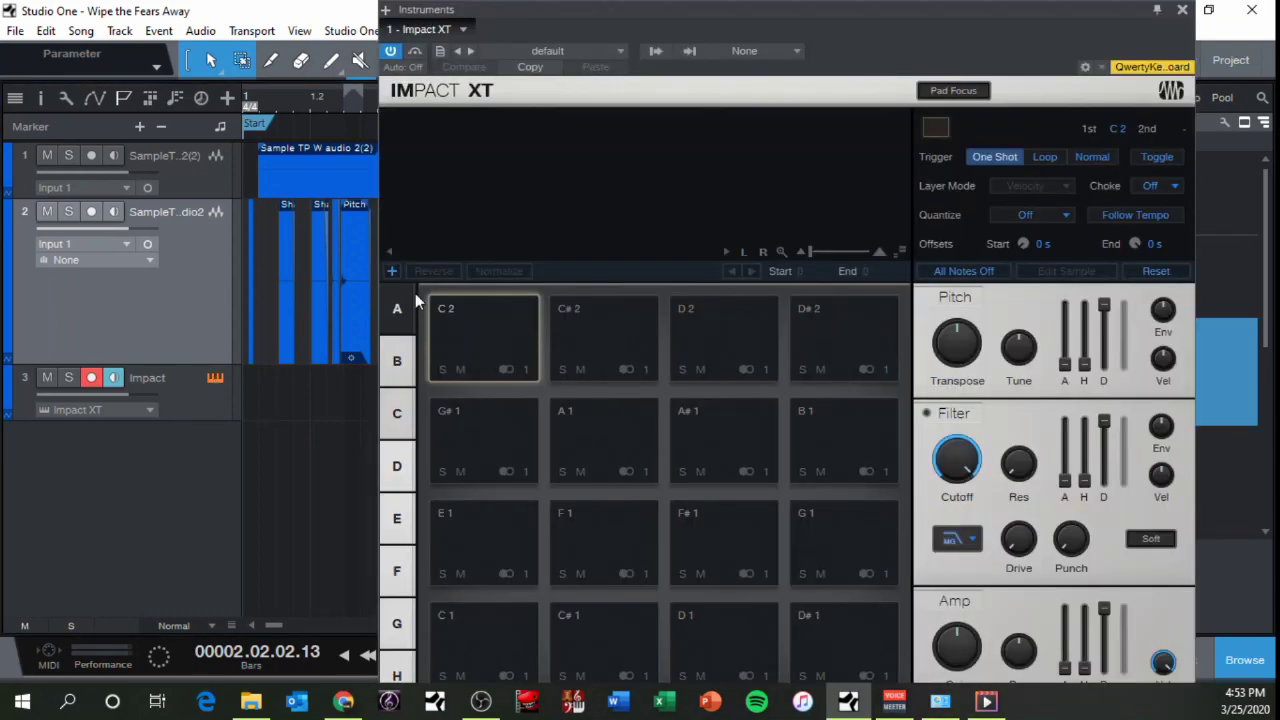
pyautogui.moveTo(778, 15); pyautogui.dragTo(809, 22)
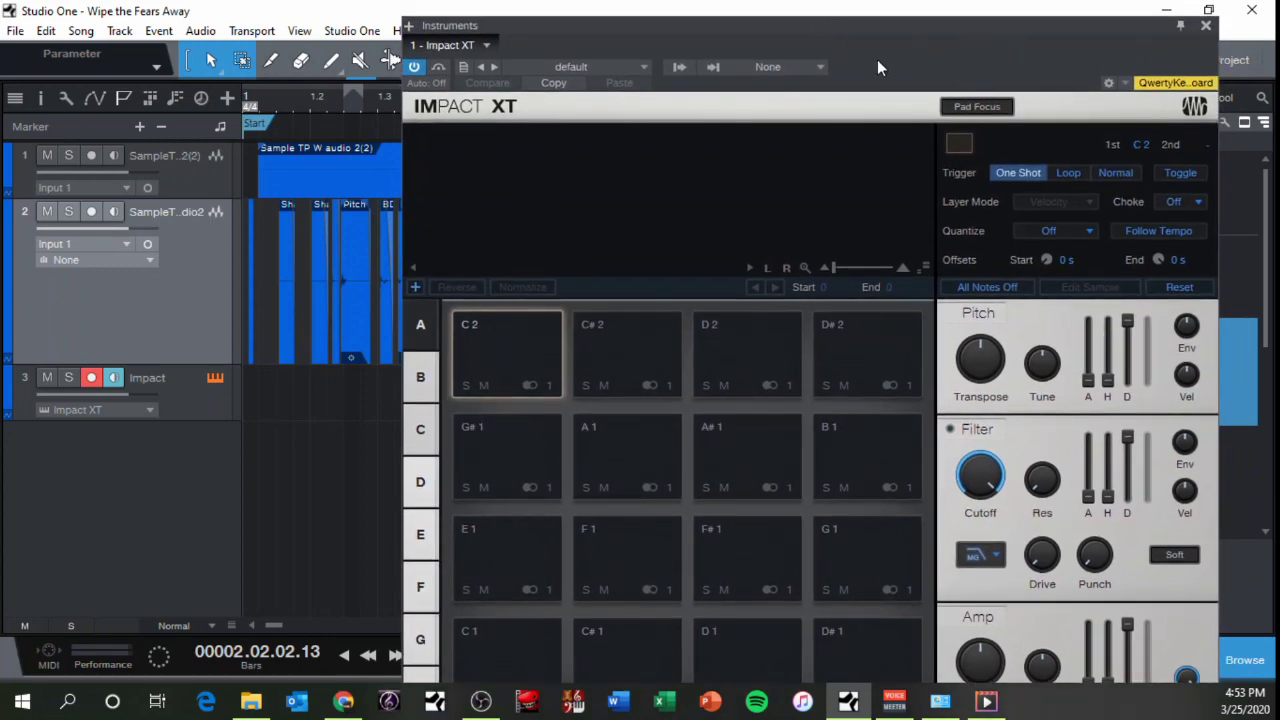
pyautogui.moveTo(794, 30); pyautogui.dragTo(830, 14)
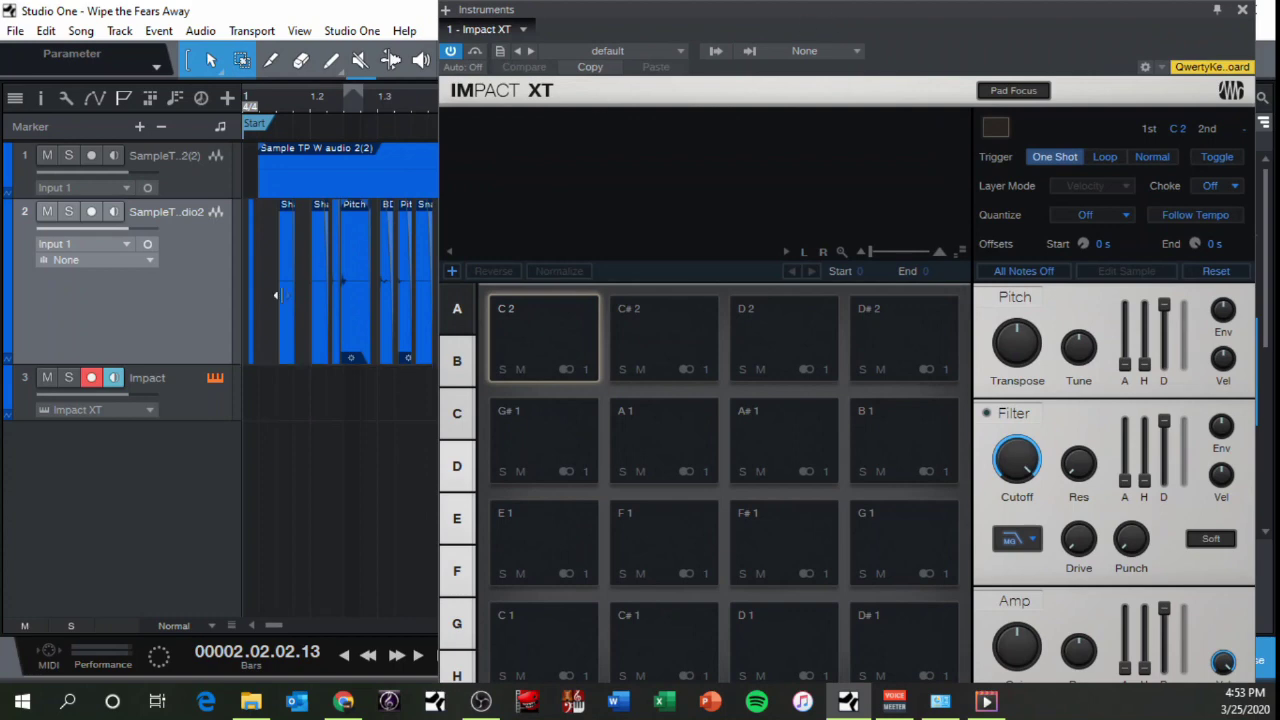
pyautogui.scroll(3, 294, 99)
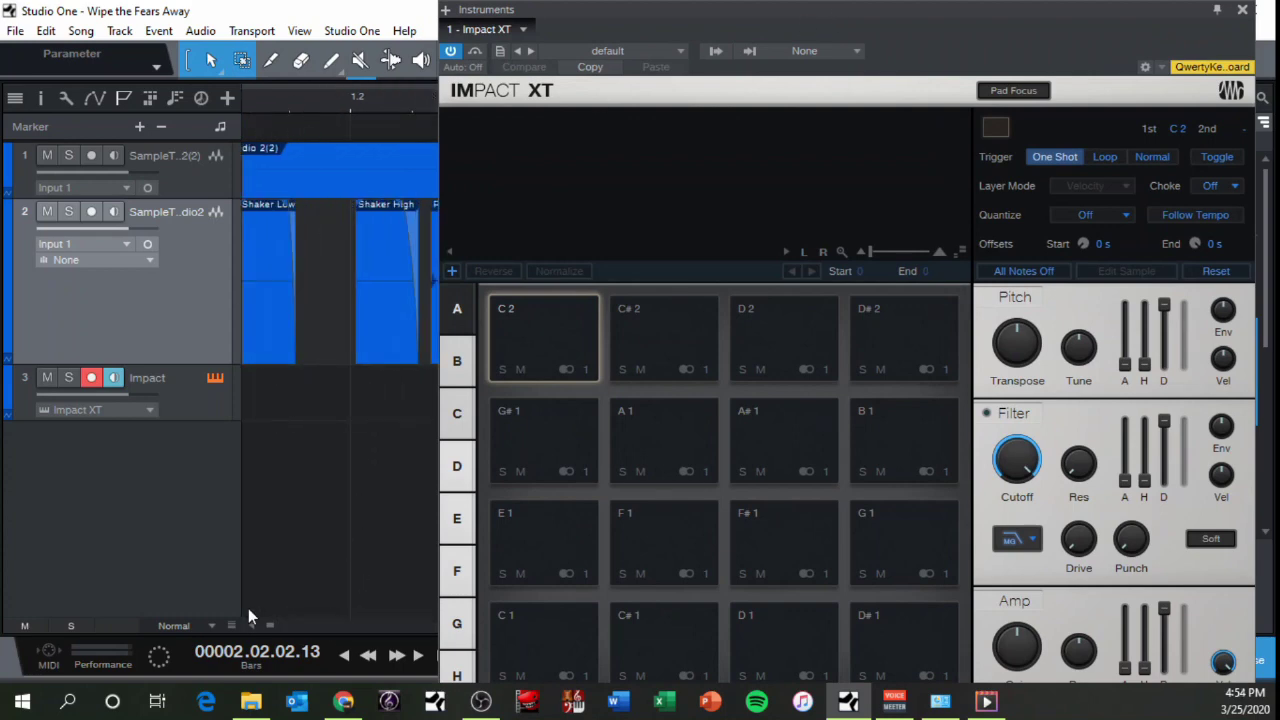
pyautogui.moveTo(268, 627); pyautogui.dragTo(266, 627)
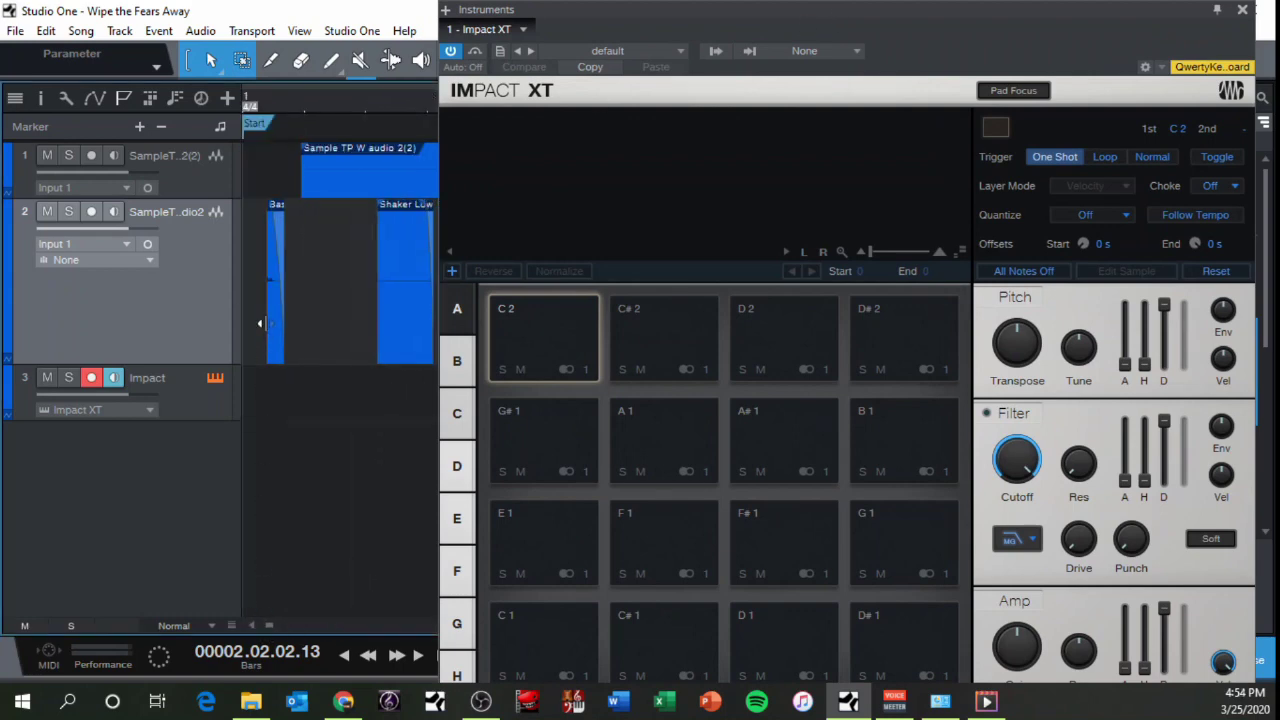
pyautogui.moveTo(276, 326); pyautogui.dragTo(537, 331)
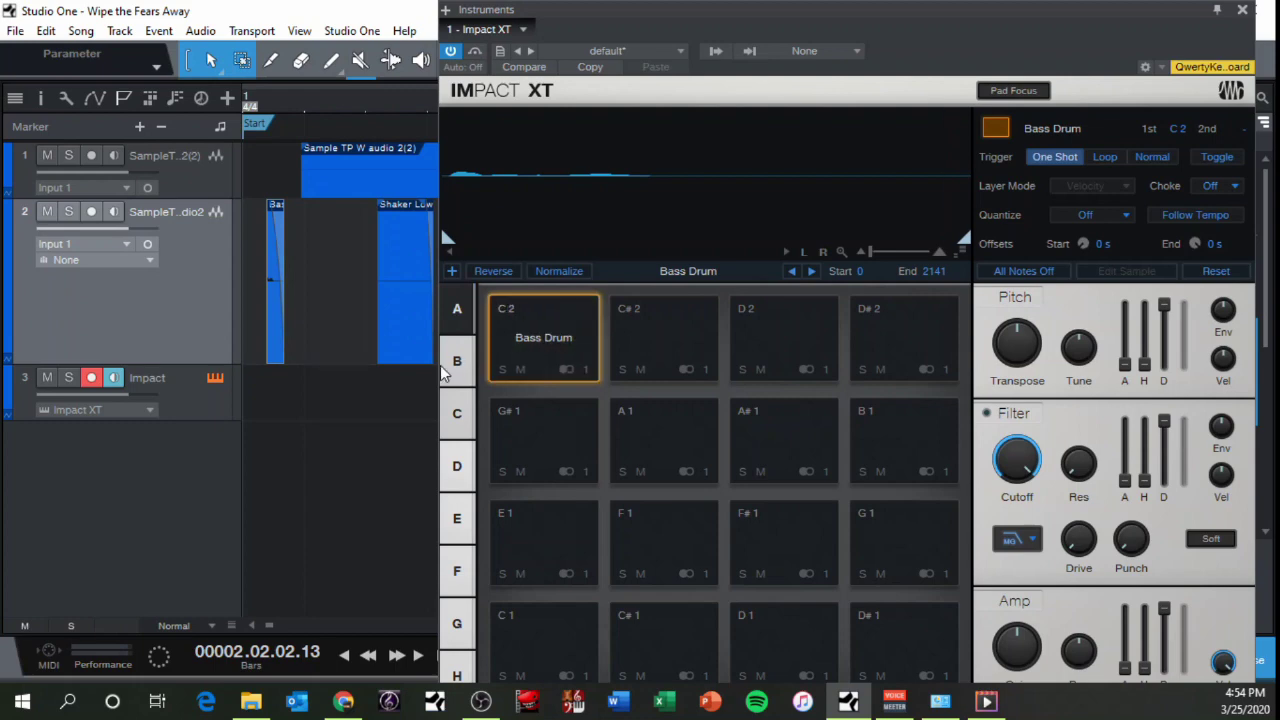
# Load the Shaker Low event onto pad D 2 and the Shaker High event onto pad D# 2
pyautogui.moveTo(269, 625); pyautogui.dragTo(268, 626)
pyautogui.moveTo(422, 335); pyautogui.dragTo(770, 345)
pyautogui.moveTo(268, 626); pyautogui.dragTo(269, 626)
pyautogui.moveTo(412, 330); pyautogui.dragTo(903, 360)
# Load the first Pitch event onto pad A 1 and the second Pitch event onto pad A# 1
pyautogui.moveTo(269, 626); pyautogui.dragTo(272, 626)
pyautogui.moveTo(412, 326); pyautogui.dragTo(340, 326)
pyautogui.moveTo(272, 626); pyautogui.dragTo(273, 626)
pyautogui.moveTo(405, 325); pyautogui.dragTo(770, 440)
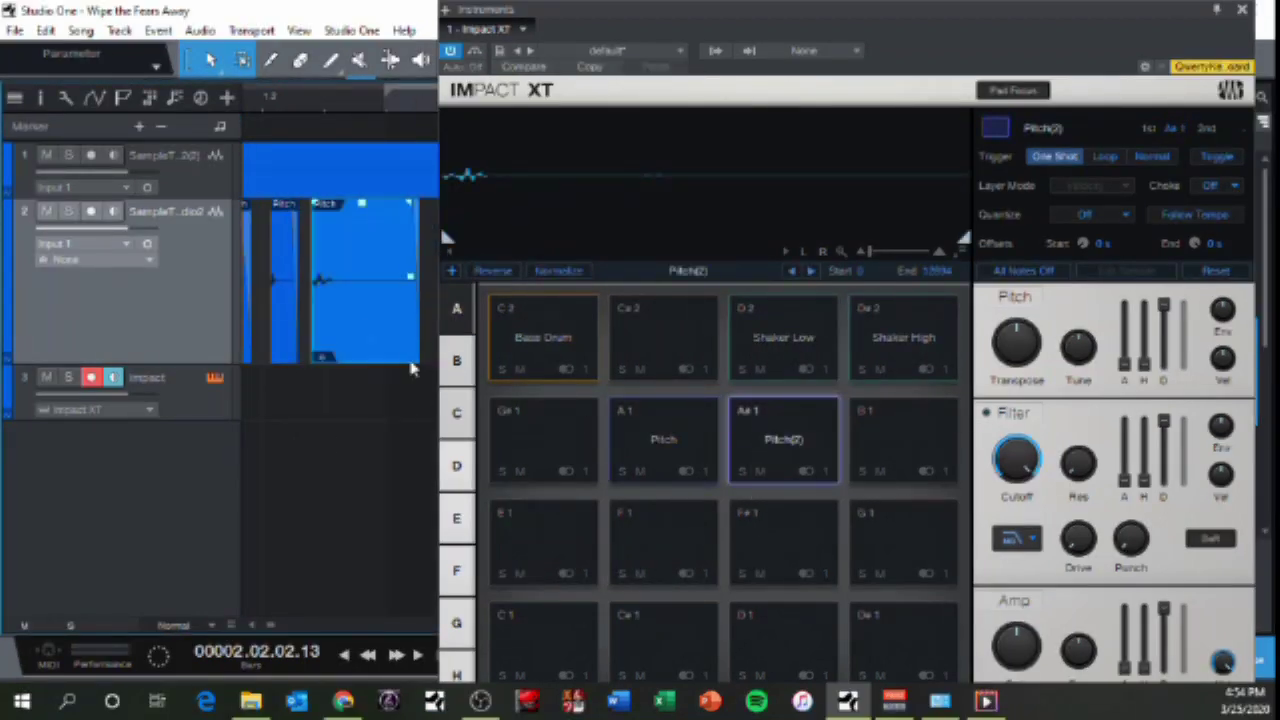
# Load the BD 2 event onto pad G# 1 and the Pitch Mid event onto pad F 1
pyautogui.moveTo(271, 626); pyautogui.dragTo(272, 626)
pyautogui.moveTo(318, 318); pyautogui.dragTo(543, 441)
pyautogui.moveTo(377, 314); pyautogui.dragTo(664, 541)
# Load further sample events from track 2 onto pads F# 1 (Snap), G 1 and E 1 (TP Unstick)
pyautogui.moveTo(272, 626); pyautogui.dragTo(273, 626)
pyautogui.moveTo(345, 318); pyautogui.dragTo(765, 538)
pyautogui.moveTo(345, 314); pyautogui.dragTo(895, 541)
pyautogui.moveTo(399, 313); pyautogui.dragTo(543, 541)
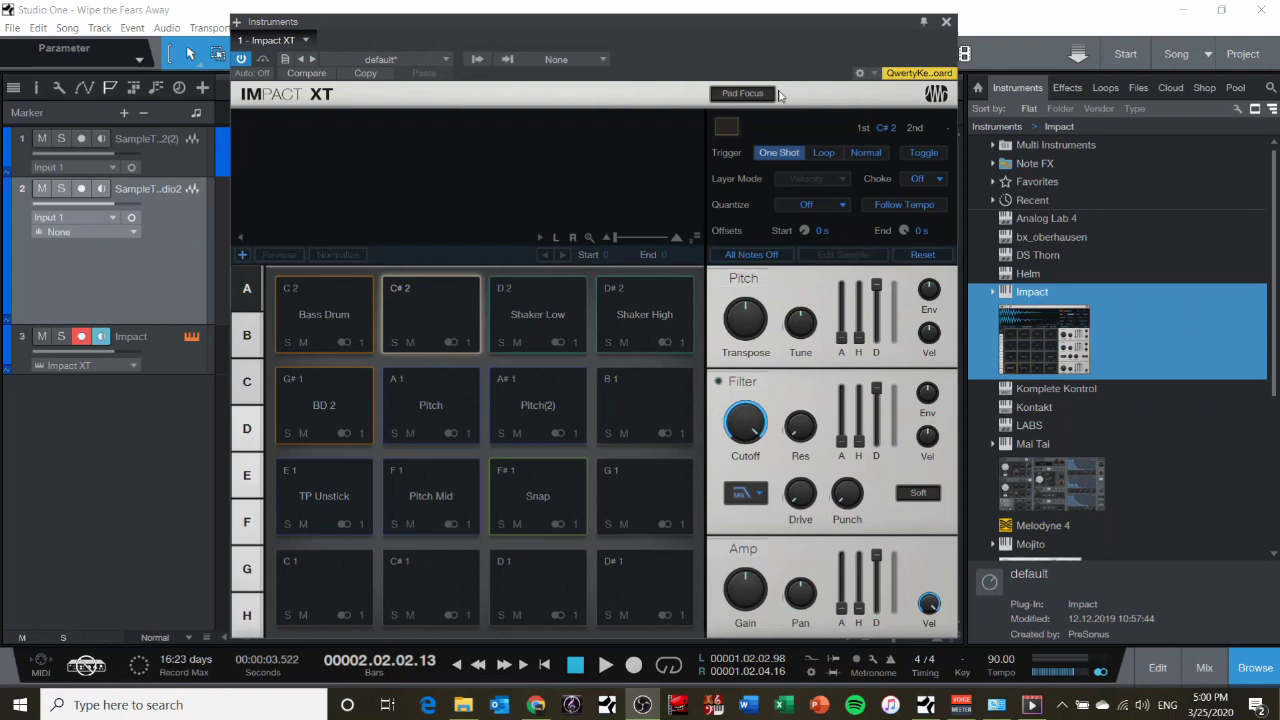
# Show the Parameter and Control mapping for Impact XT and turn off the QwertyKeyboard focus
pyautogui.click(859, 75)
pyautogui.click(908, 76)
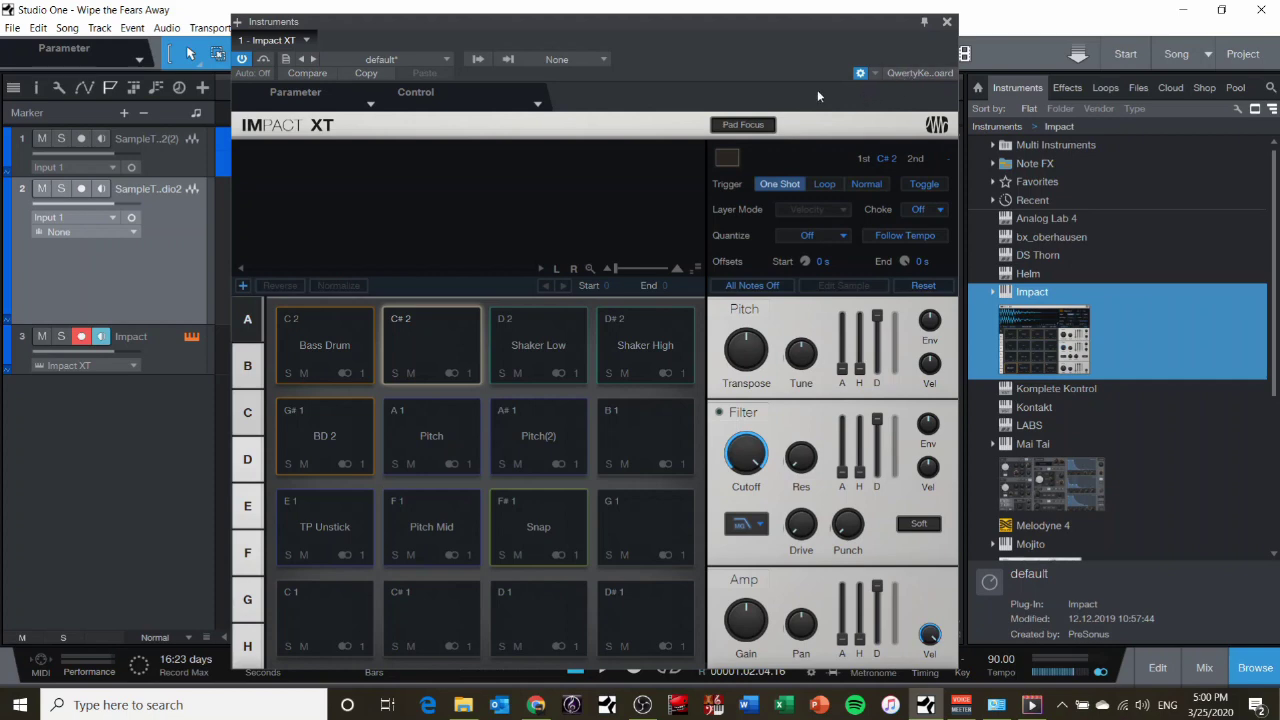
# Show the Mobile Keys external device from the Control mapping and close its window
pyautogui.click(538, 106)
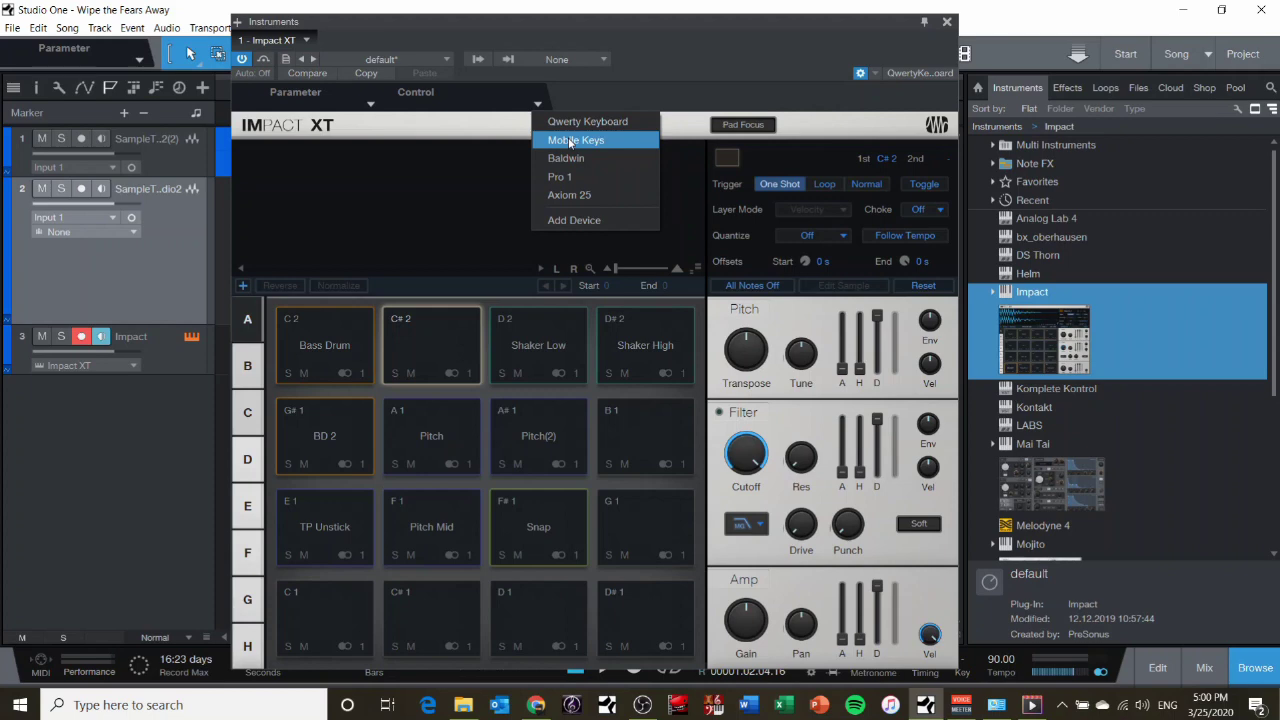
pyautogui.click(570, 141)
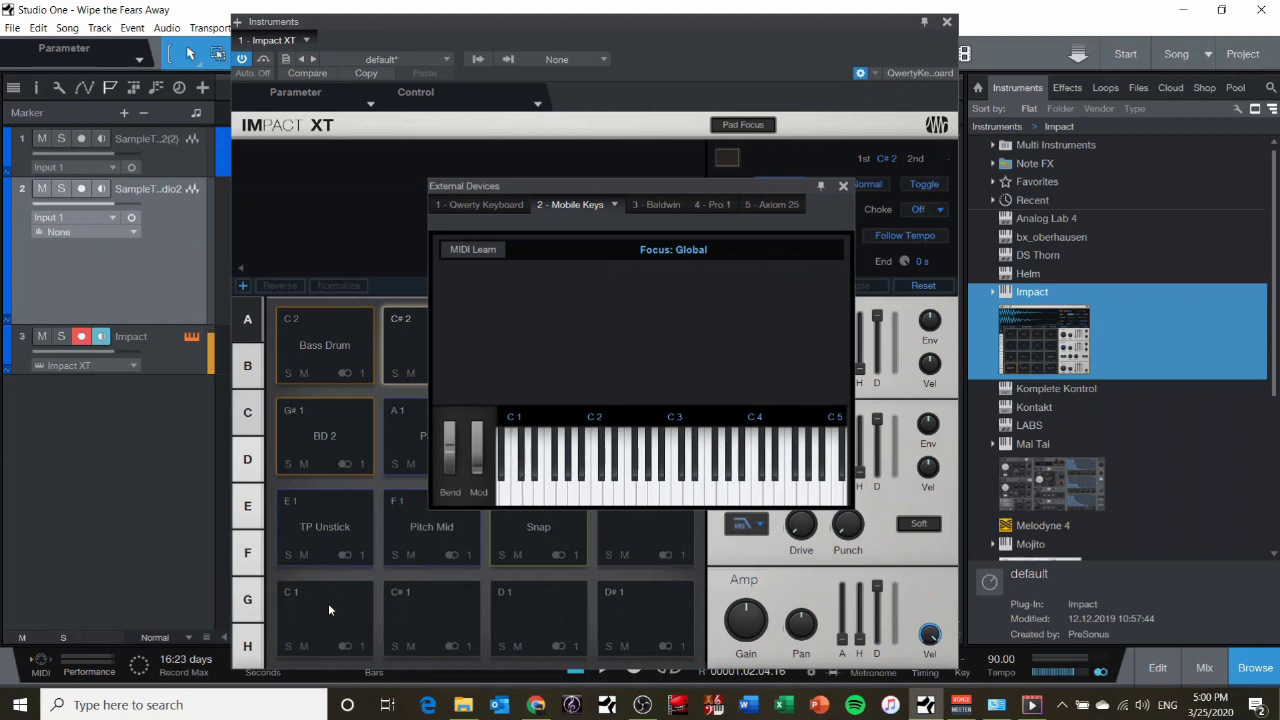
pyautogui.click(842, 188)
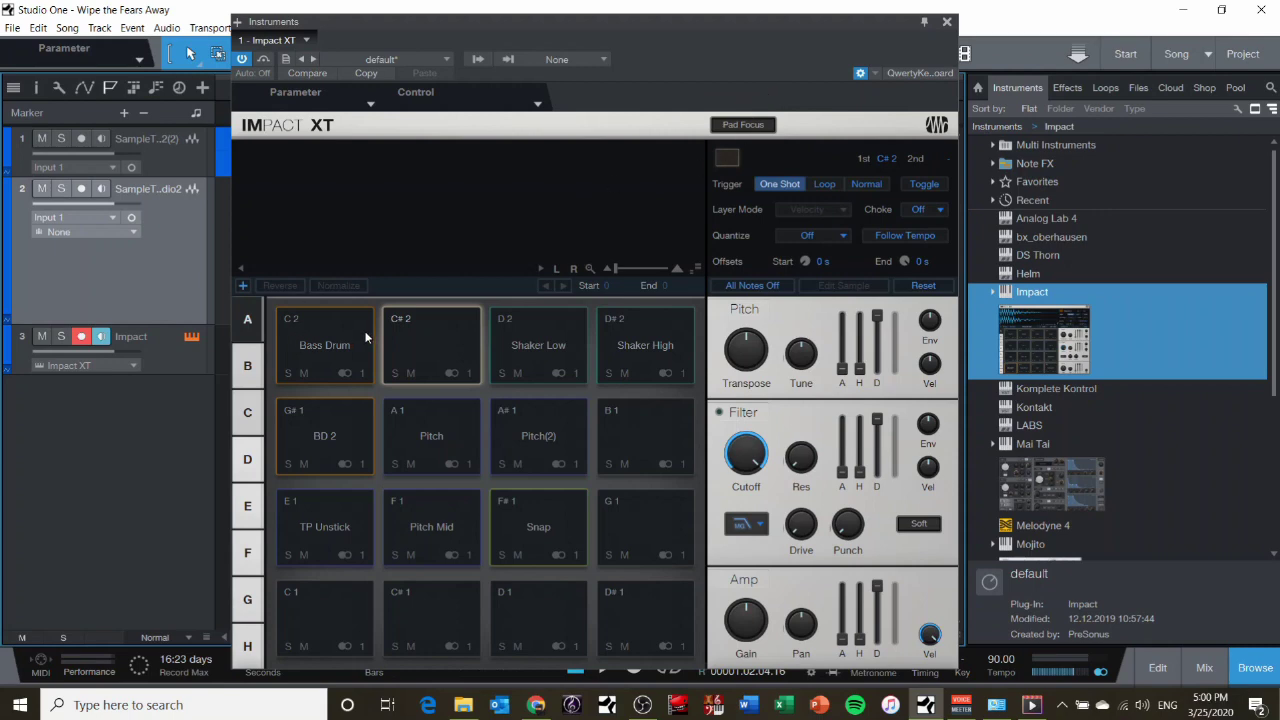
# Audition the Bass Drum pad and try cutting its sample end to 346, restoring the end to 2141
pyautogui.click(255, 362)
pyautogui.click(247, 319)
pyautogui.click(321, 337)
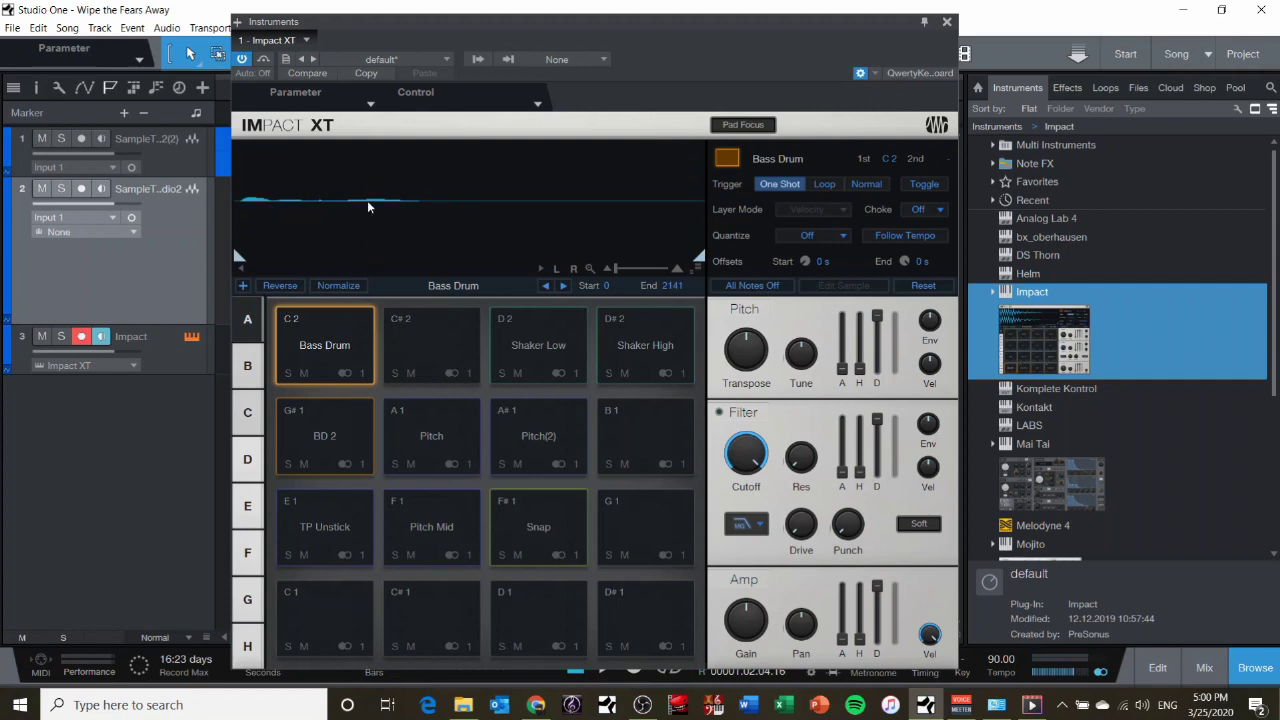
pyautogui.press('a')
pyautogui.press('a')
pyautogui.moveTo(697, 257); pyautogui.dragTo(304, 258)
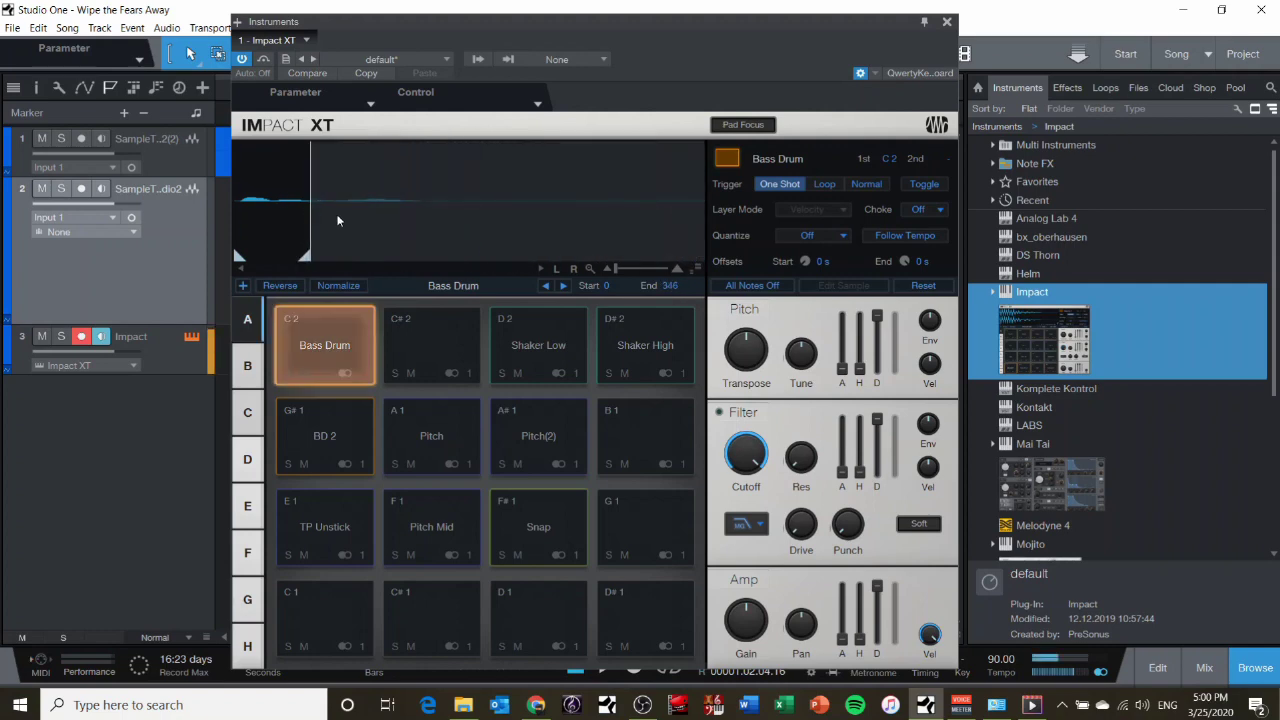
pyautogui.moveTo(306, 257); pyautogui.dragTo(703, 258)
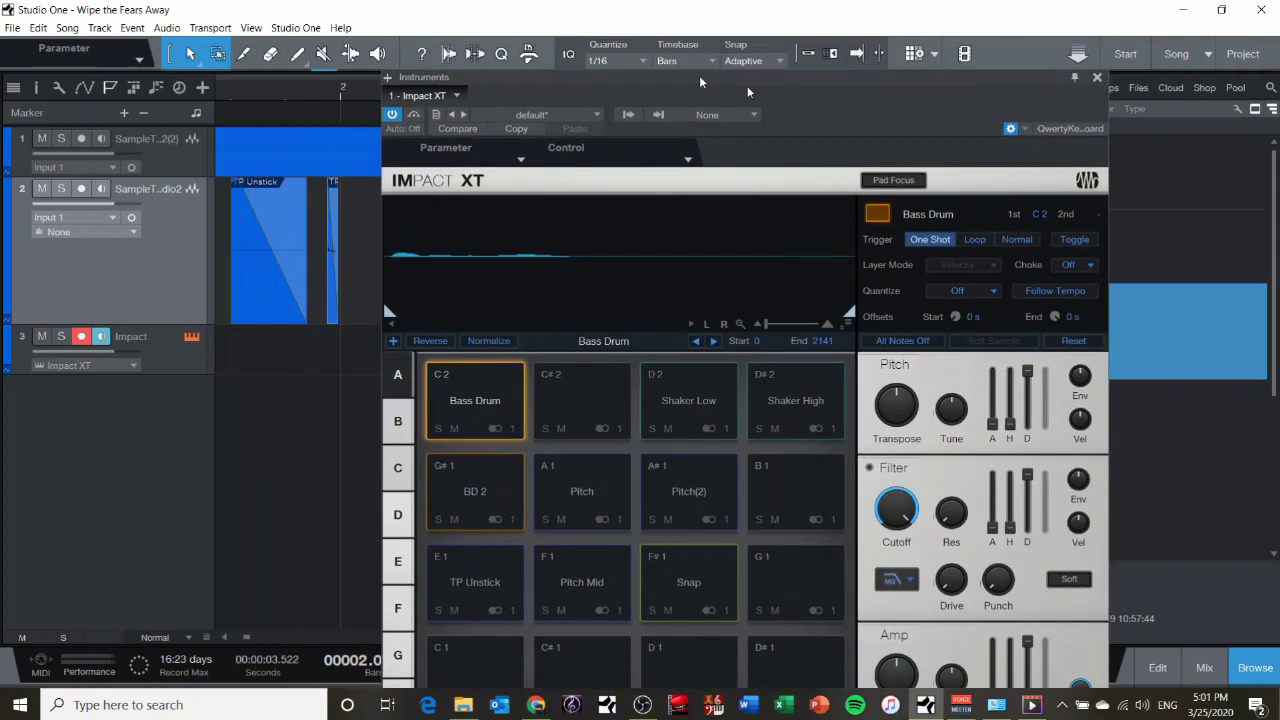
# Add the Snare 2_ sample from the song's Samples folder to pad B 1 and audition the kit
pyautogui.moveTo(553, 25); pyautogui.dragTo(771, 83)
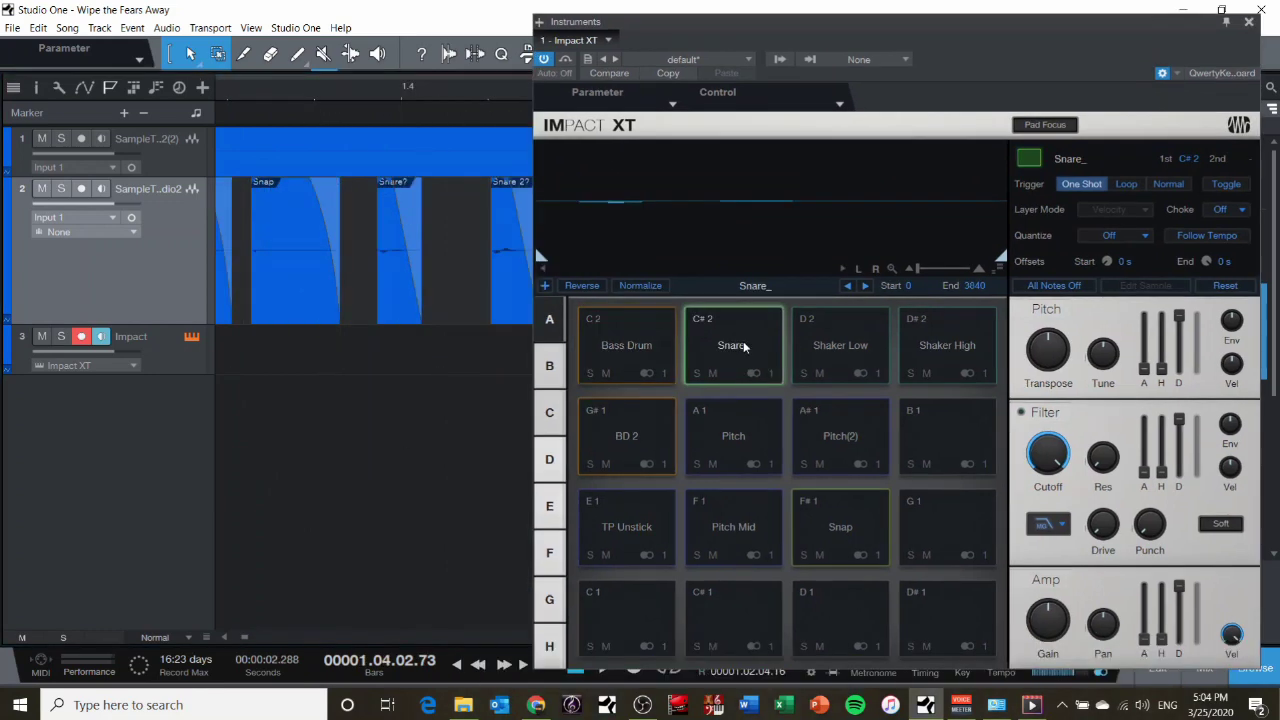
pyautogui.click(744, 346)
pyautogui.rightClick(952, 445)
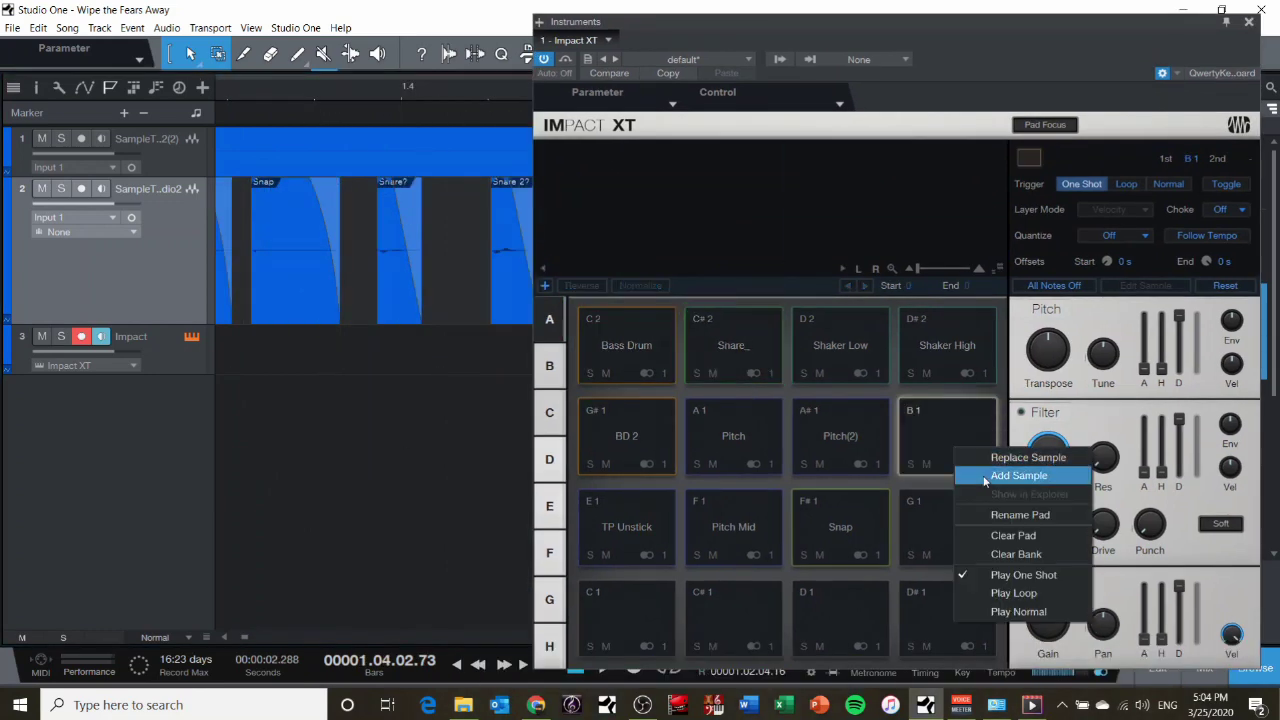
pyautogui.click(984, 476)
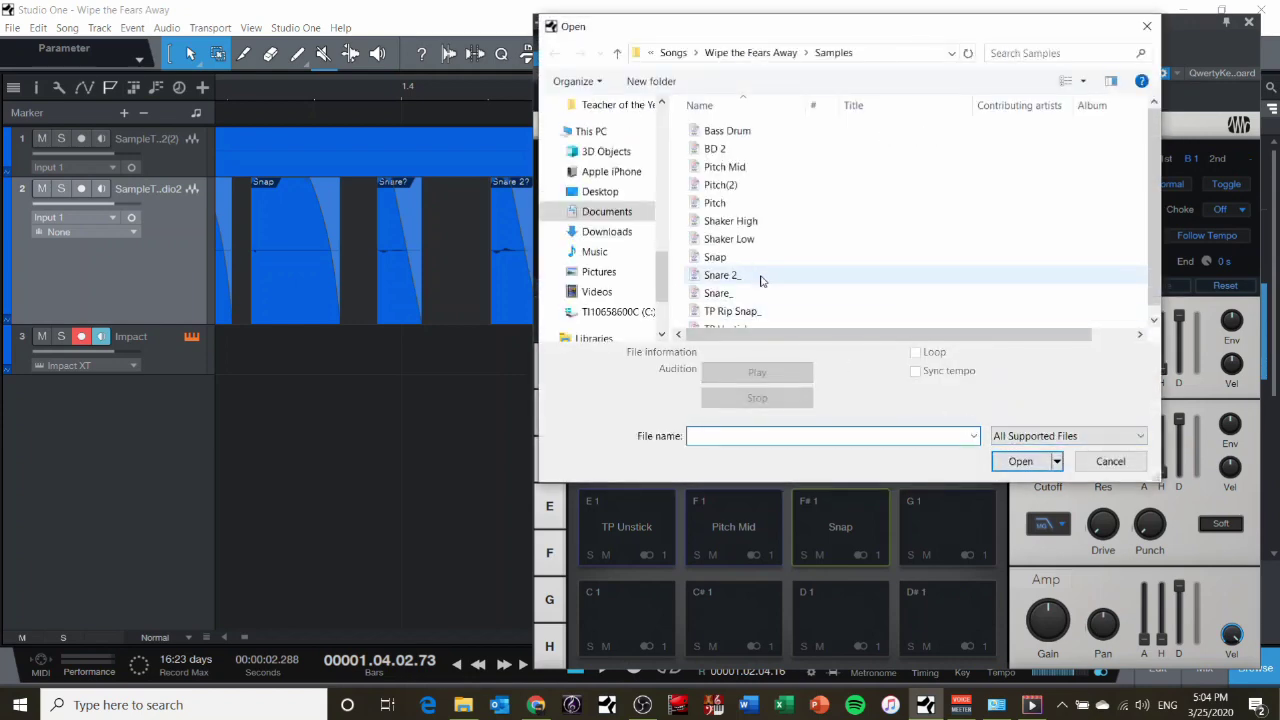
pyautogui.doubleClick(722, 275)
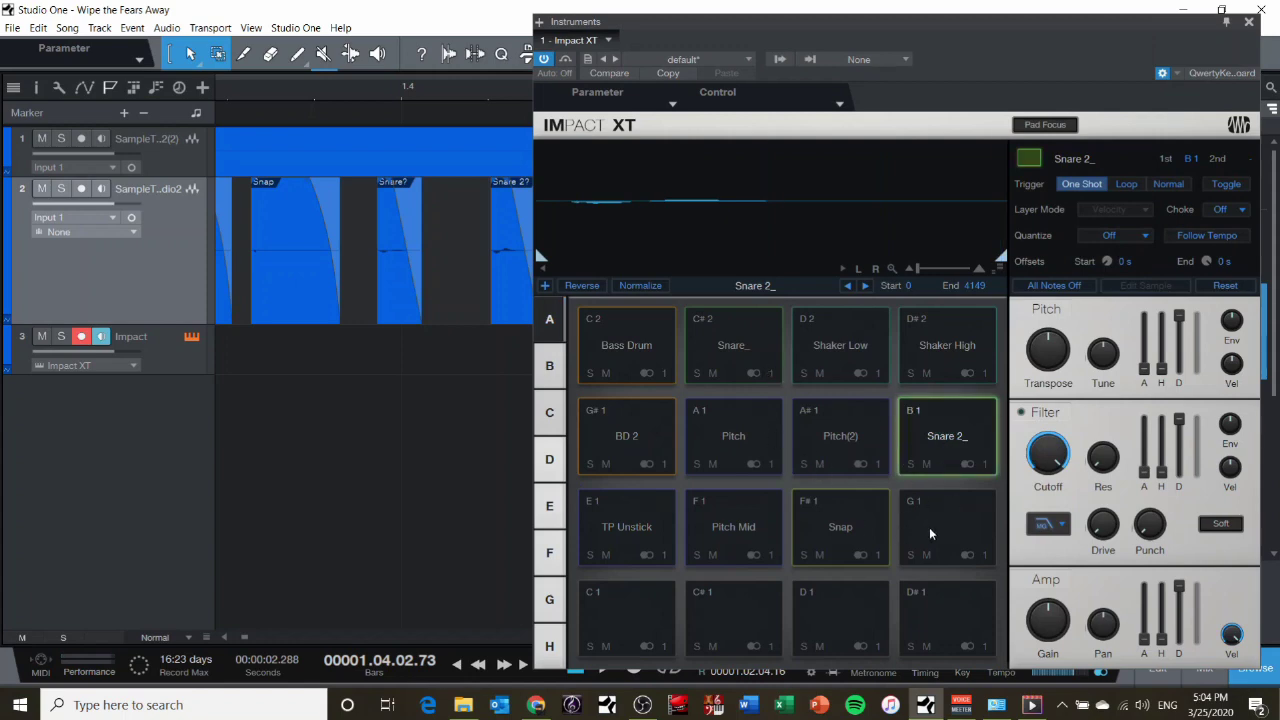
pyautogui.press('a')
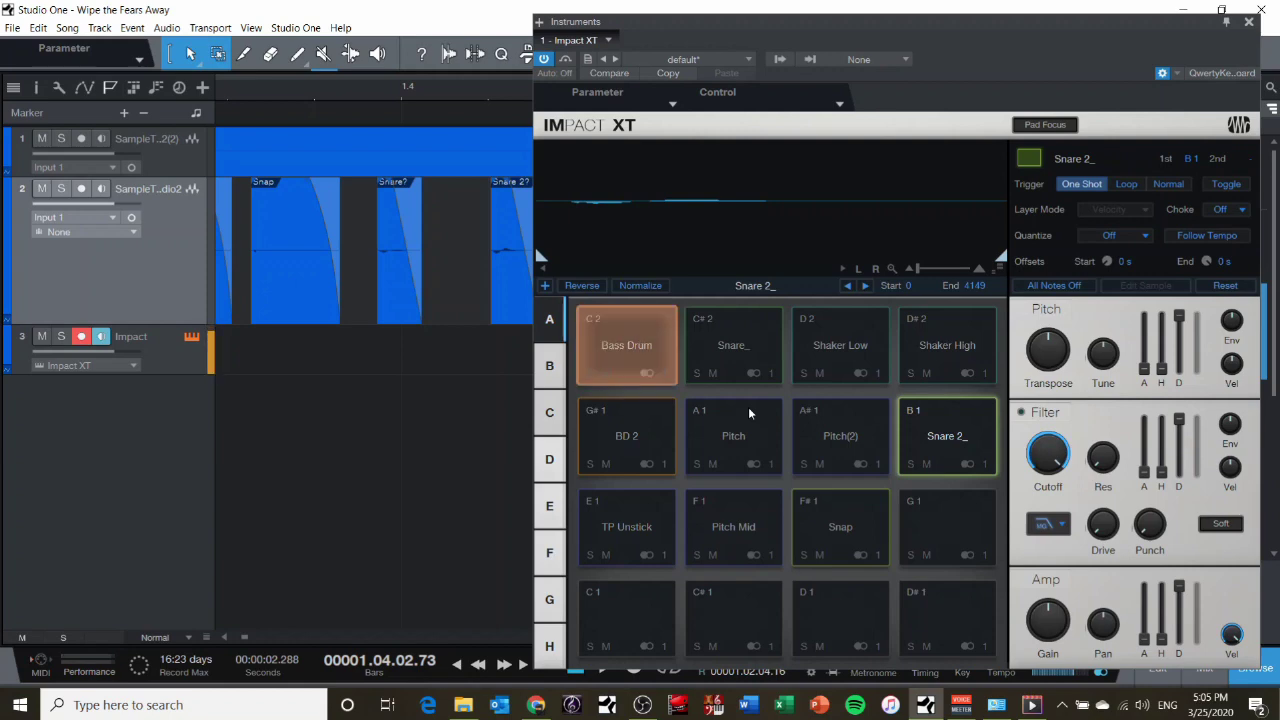
pyautogui.press('s')
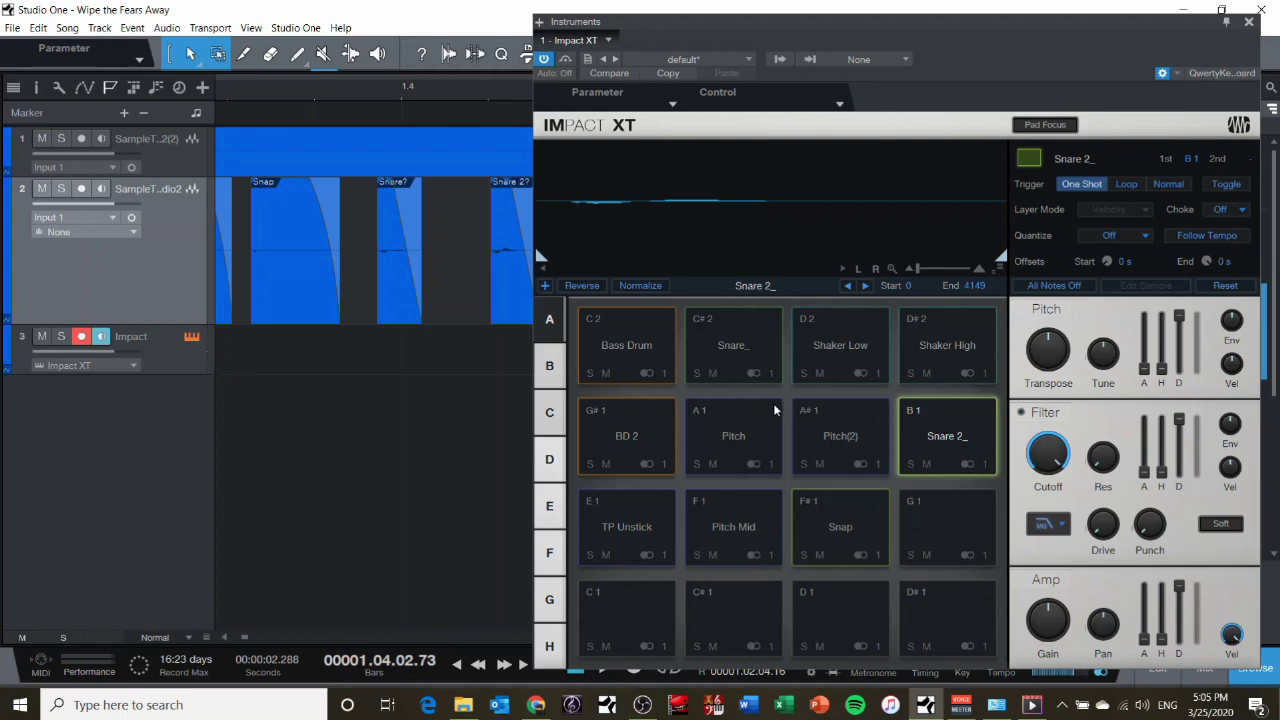
# Set the first trigger note of the Snare 2_ pad to E 2 and play it alternately with the bass drum
pyautogui.rightClick(911, 417)
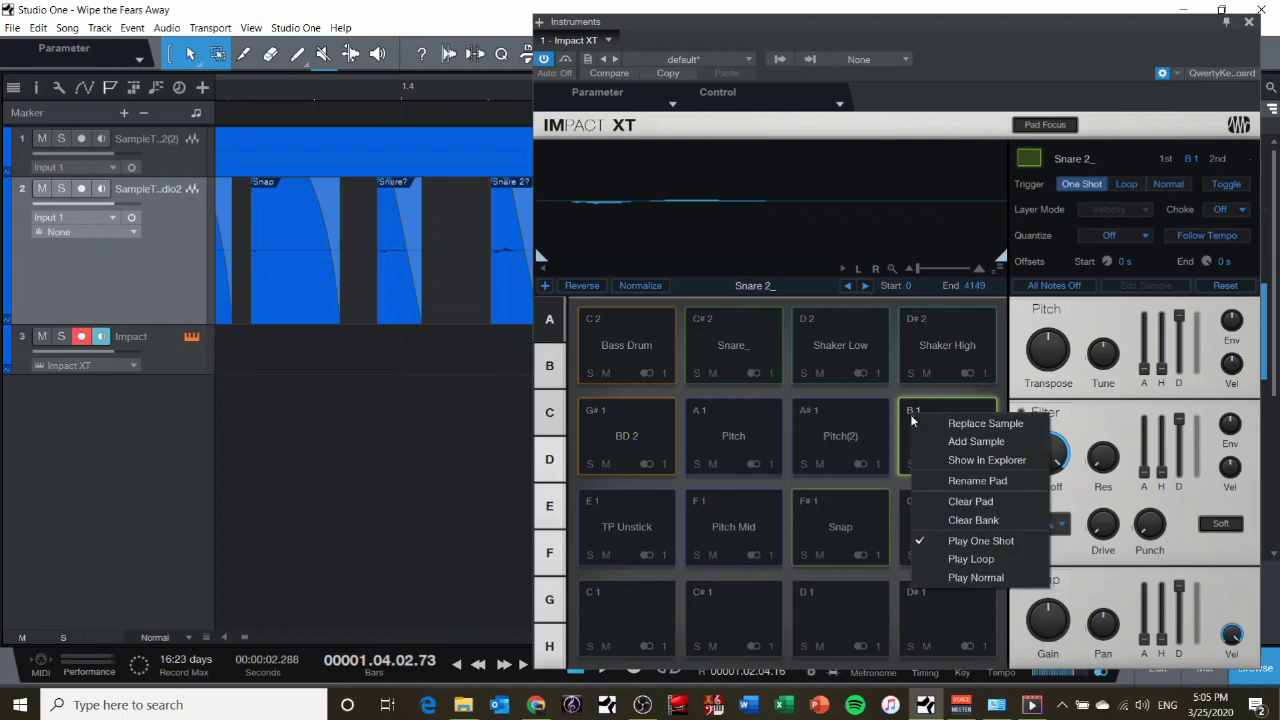
pyautogui.click(919, 411)
pyautogui.click(911, 409)
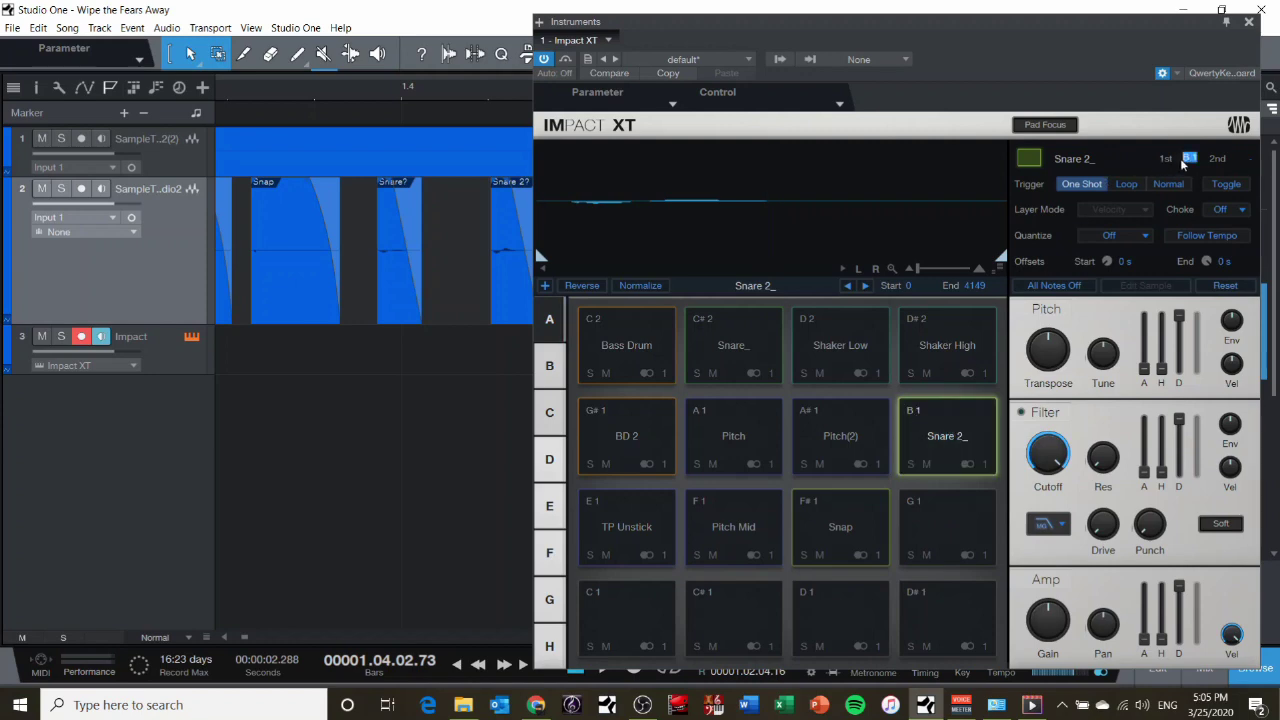
pyautogui.press('d')
pyautogui.press('d')
pyautogui.press('d')
pyautogui.press('d')
pyautogui.press('d')
pyautogui.press('a')
pyautogui.press('a')
pyautogui.press('a')
pyautogui.click(1193, 164)
pyautogui.press('d')
pyautogui.press('d')
pyautogui.press('a')
pyautogui.press('a')
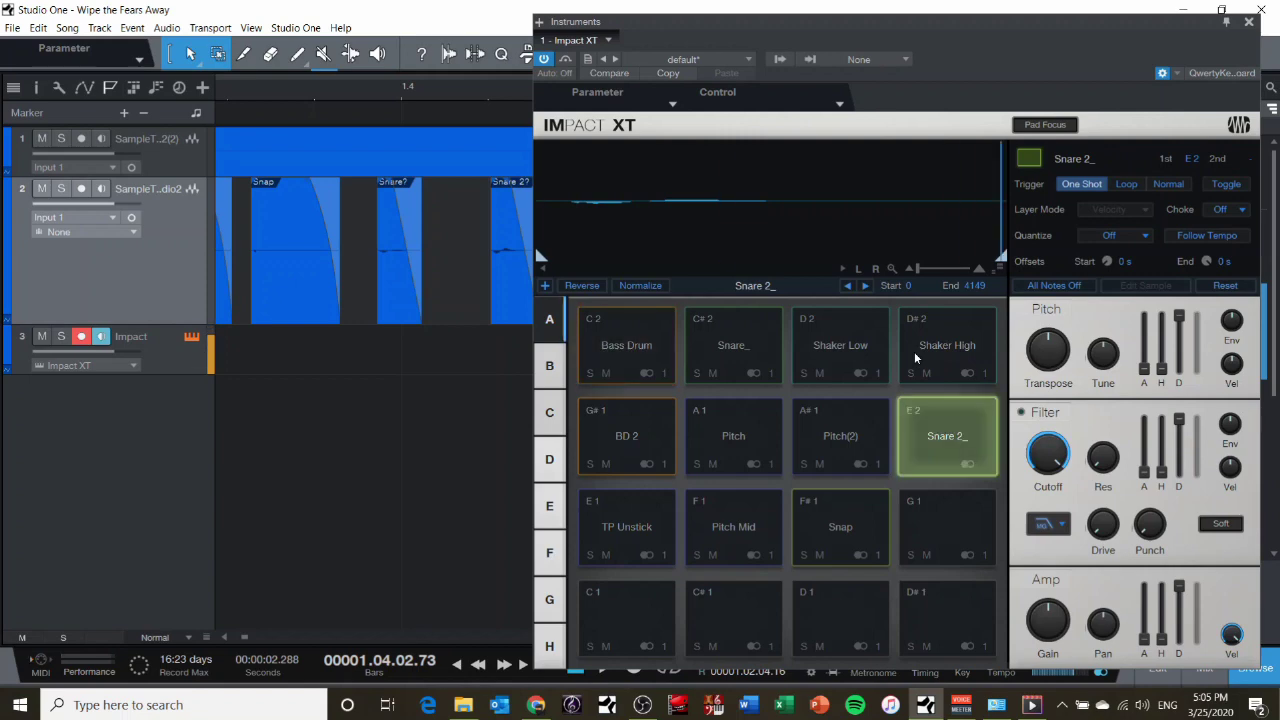
# Set the first trigger note of the Snare_ pad to E 2 and play both snares together
pyautogui.click(750, 346)
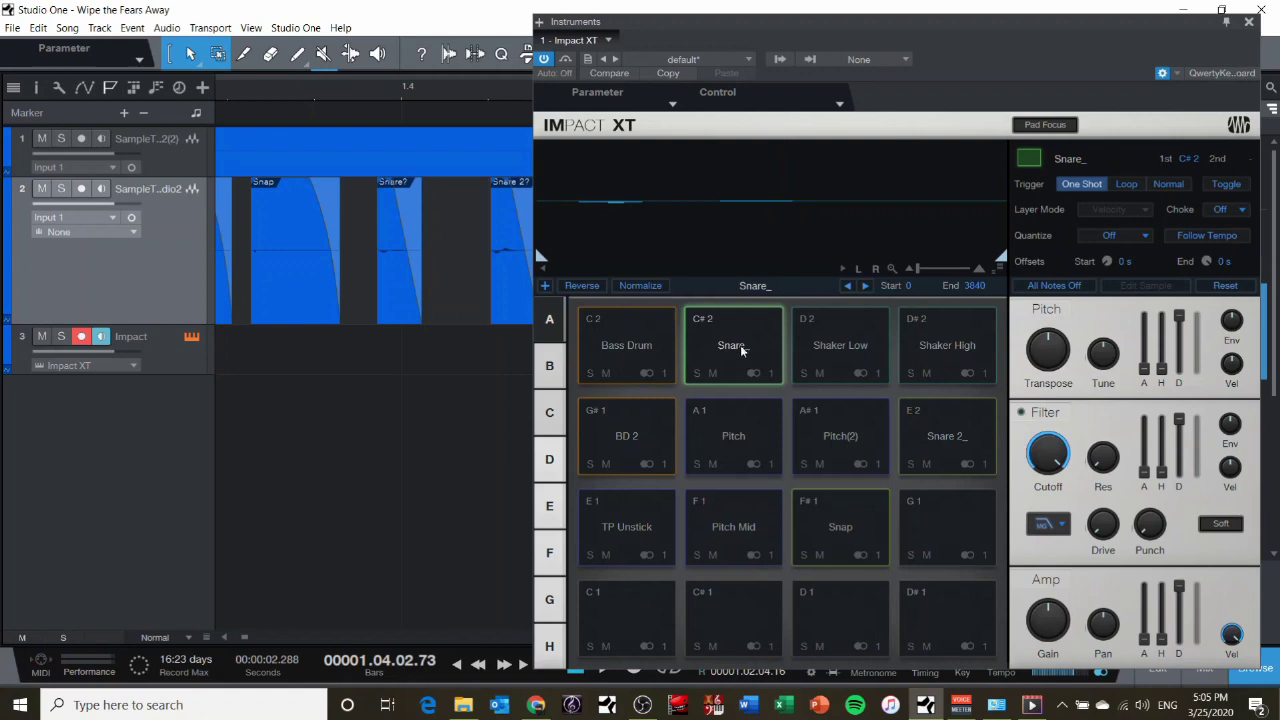
pyautogui.press('d')
pyautogui.press('d')
pyautogui.press('d')
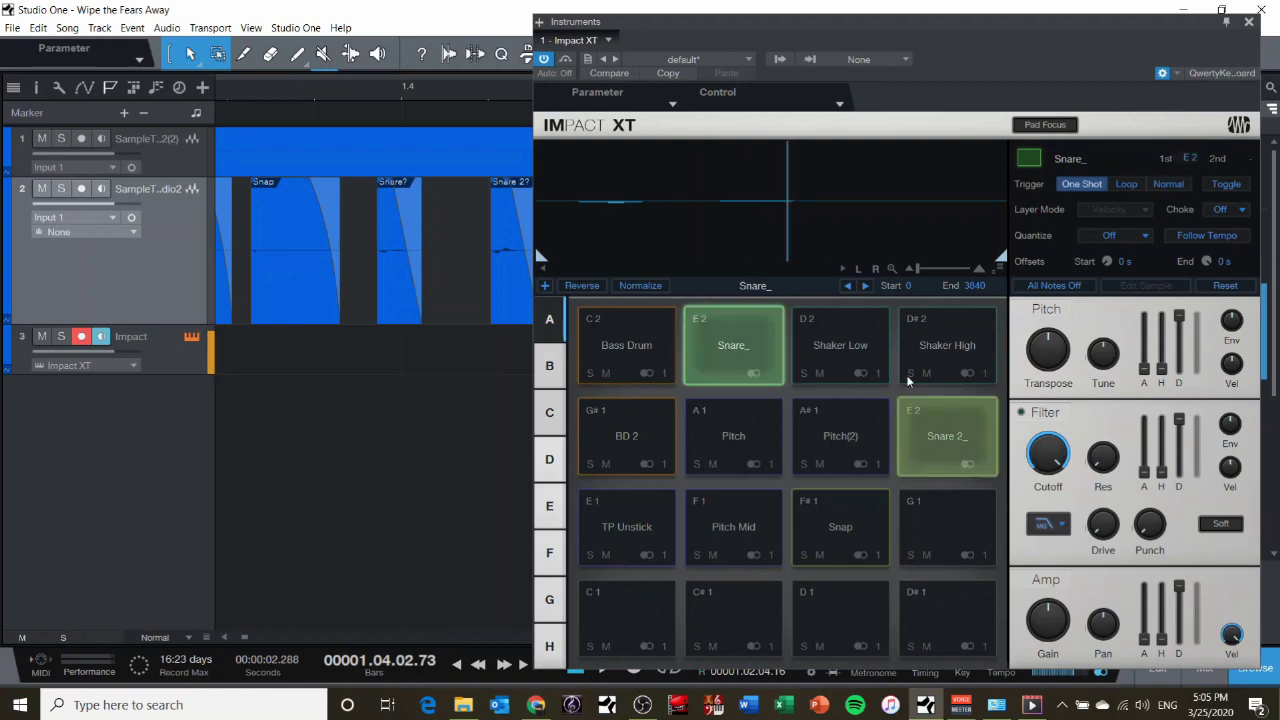
pyautogui.press('d')
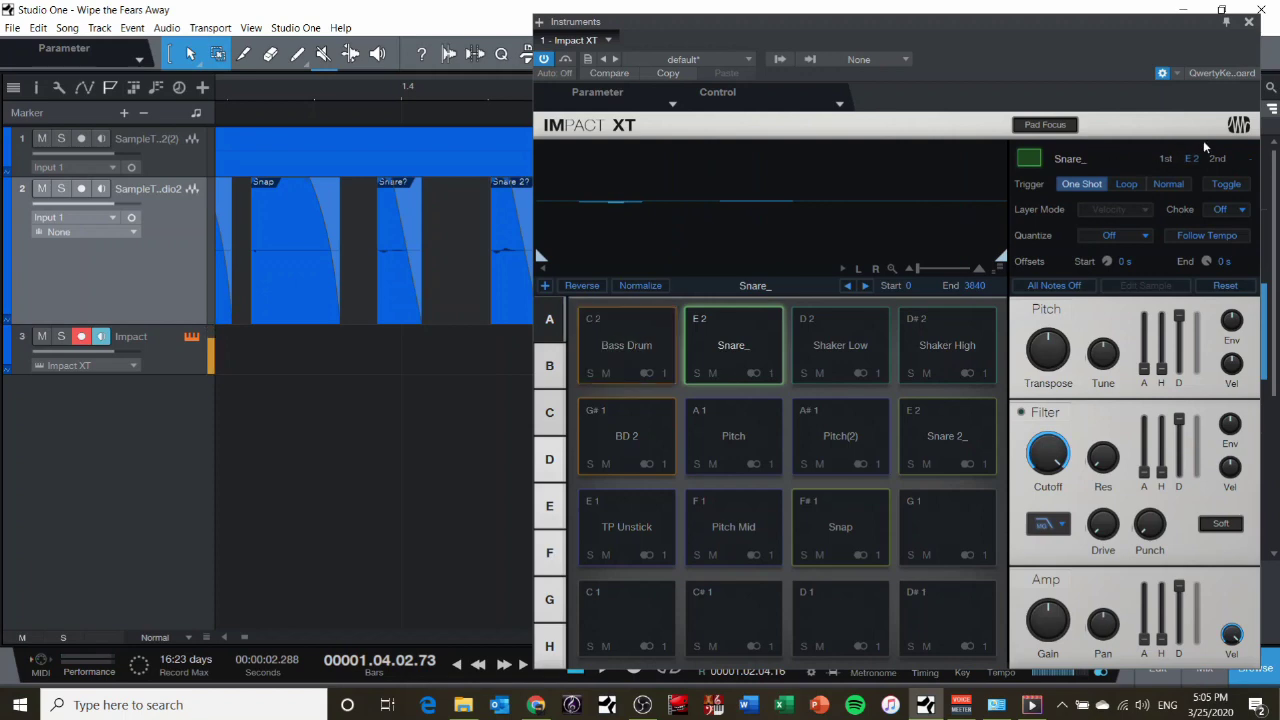
pyautogui.press('d')
pyautogui.press('a')
# Set the first trigger note of the BD 2 pad to C 2, layering it with the Bass Drum pad
pyautogui.click(651, 445)
pyautogui.click(647, 441)
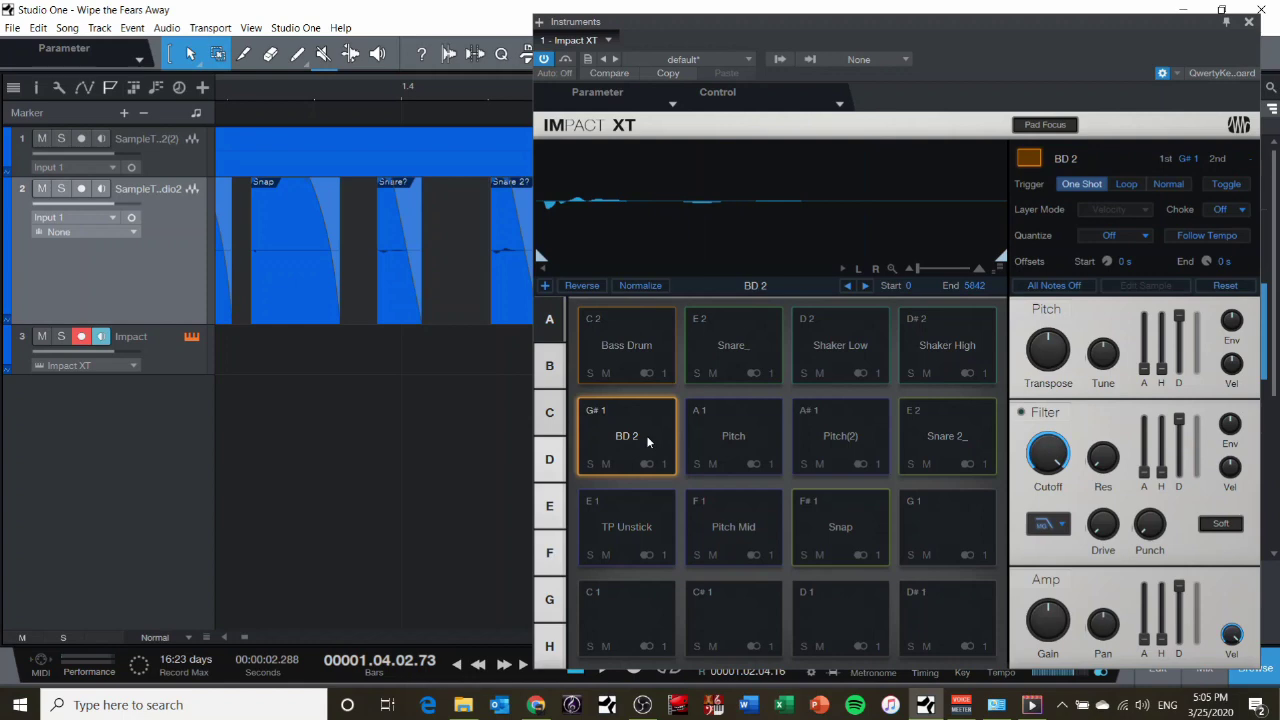
pyautogui.click(647, 441)
pyautogui.click(620, 425)
pyautogui.click(1187, 162)
pyautogui.press('a')
pyautogui.press('d')
pyautogui.press('d')
pyautogui.press('d')
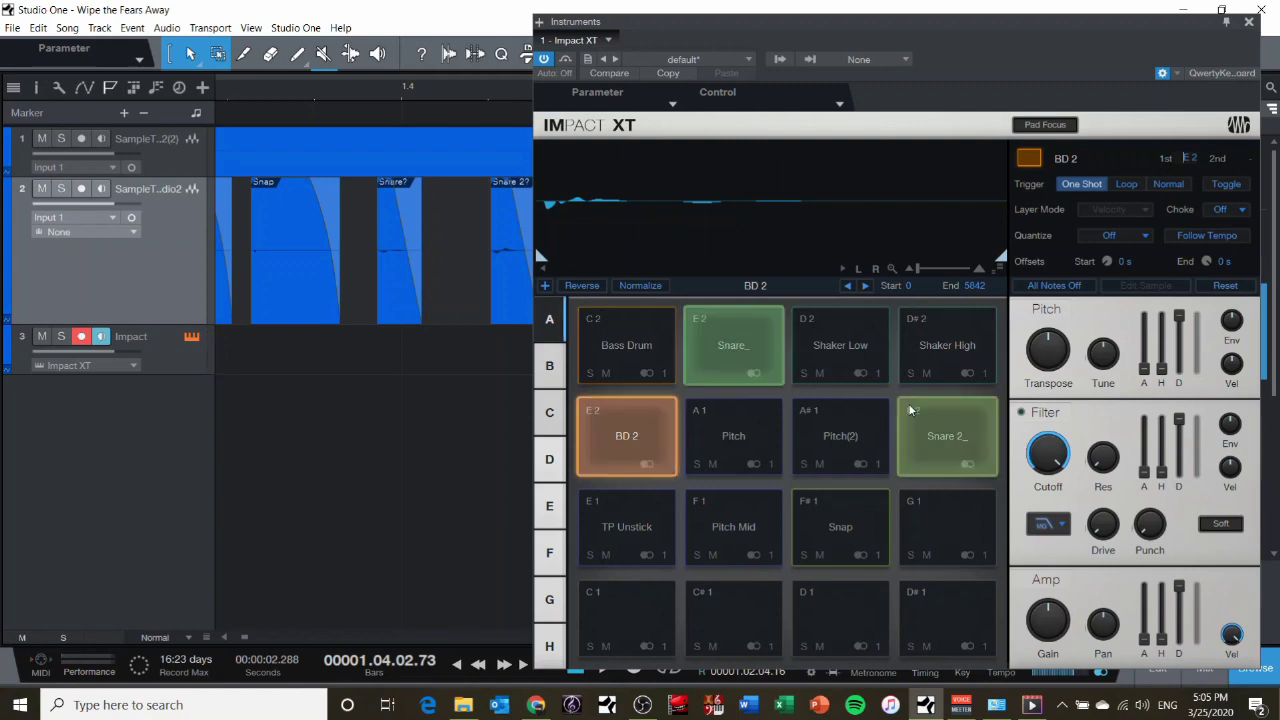
pyautogui.scroll(-4, 596, 419)
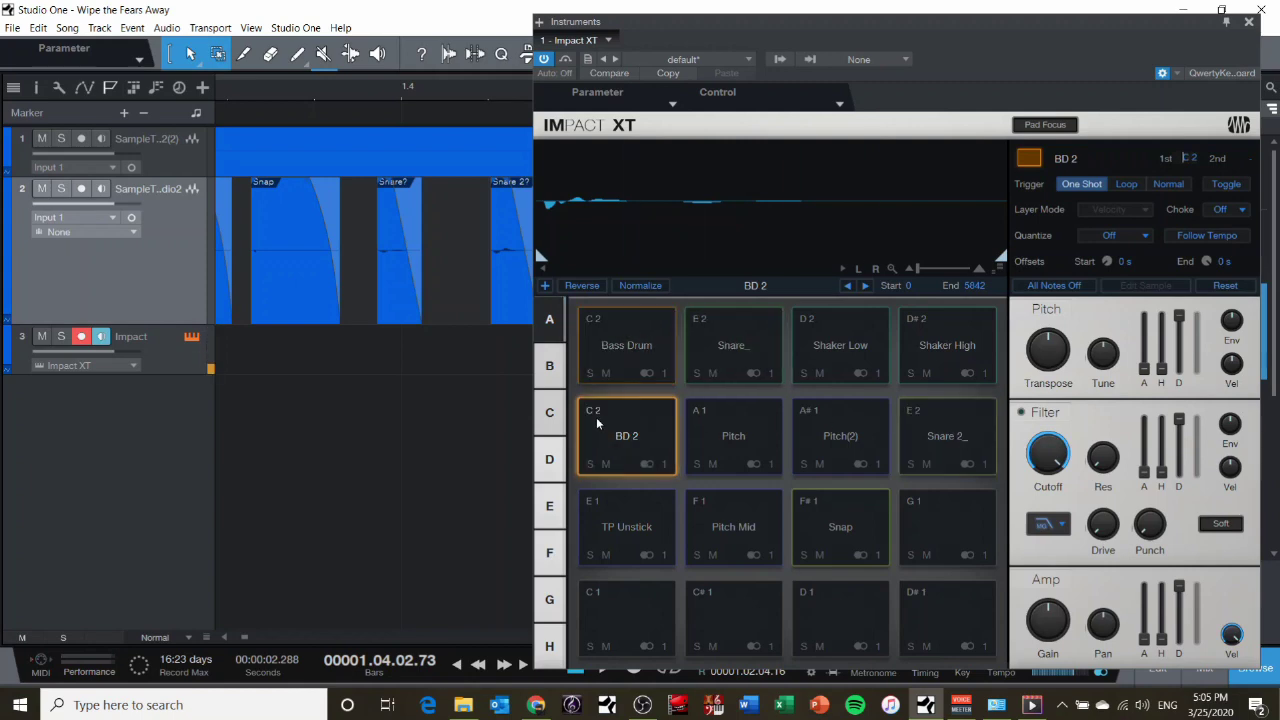
# Play an alternating kick and snare pattern to audition the layered pads
pyautogui.click(1144, 168)
pyautogui.press('d')
pyautogui.press('a')
pyautogui.press('a')
pyautogui.press('d')
pyautogui.press('a')
pyautogui.press('d')
# Shorten the Shaker Low sample by moving its end to 4228 and audition the pad
pyautogui.click(878, 500)
pyautogui.click(860, 358)
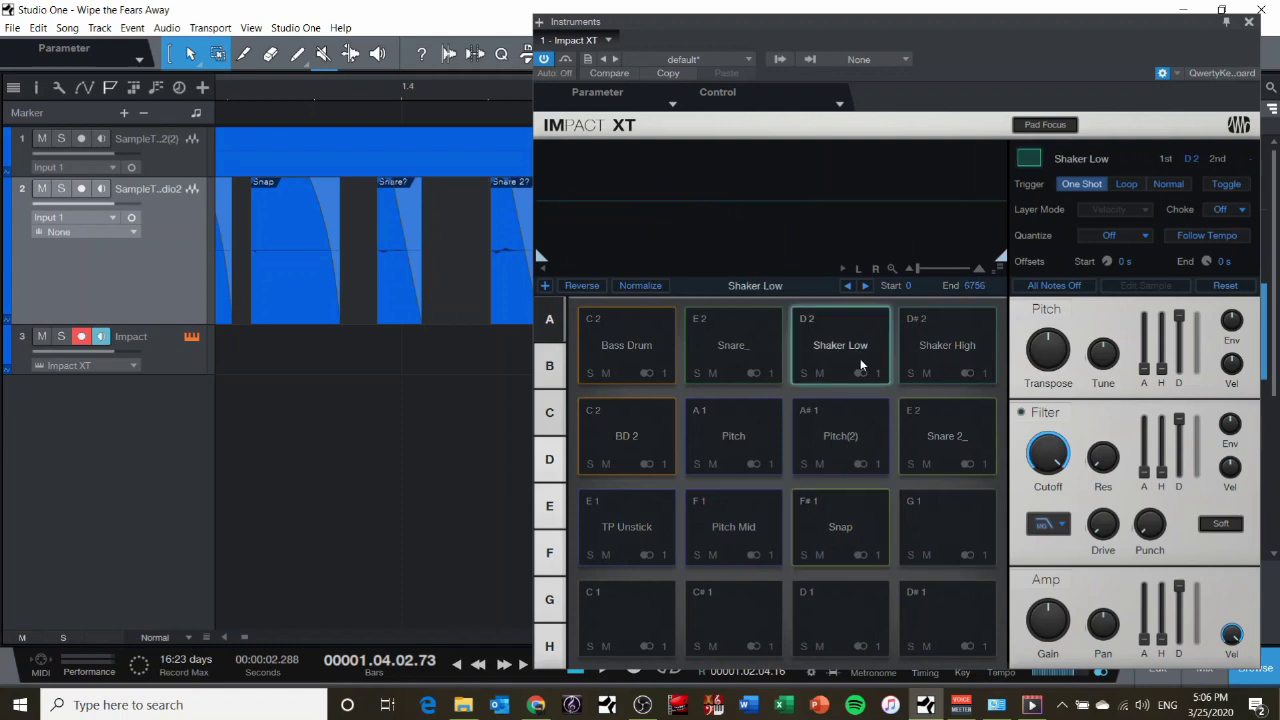
pyautogui.moveTo(1000, 254); pyautogui.dragTo(856, 256)
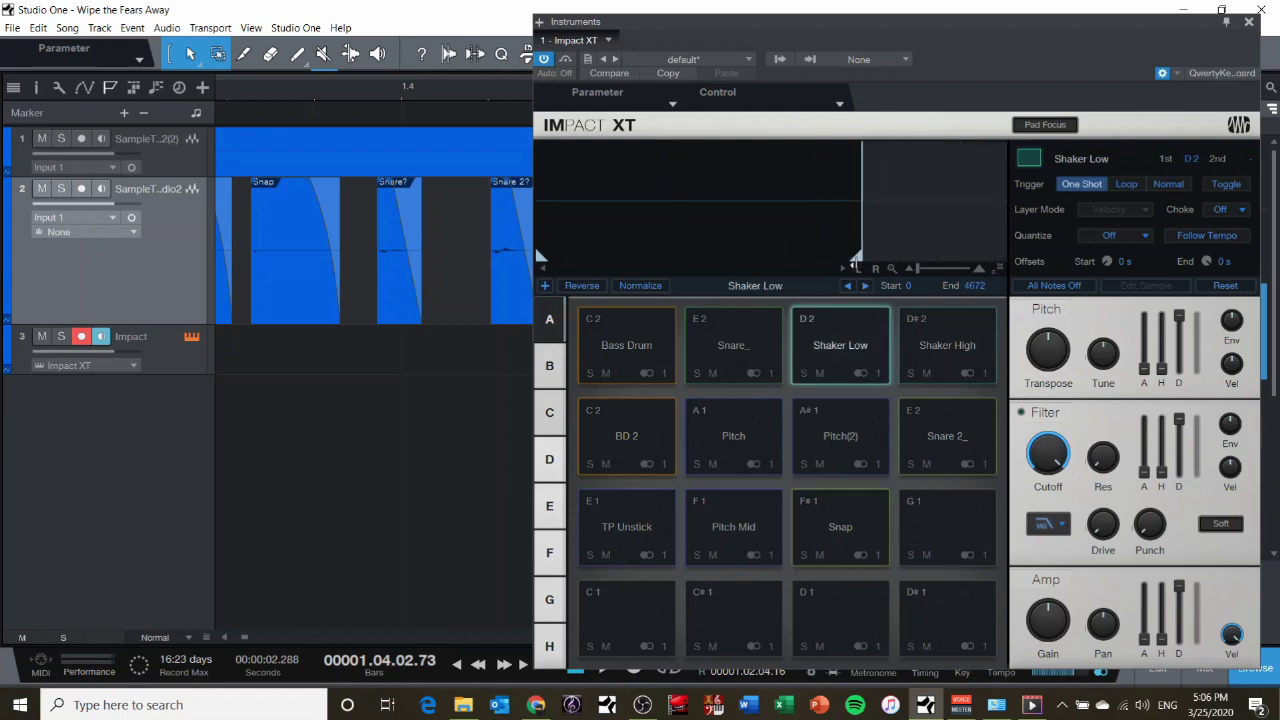
pyautogui.moveTo(858, 258); pyautogui.dragTo(824, 258)
pyautogui.click(830, 345)
# Audition the Shaker High and Shaker Low pads in turn, along with the kick
pyautogui.click(942, 352)
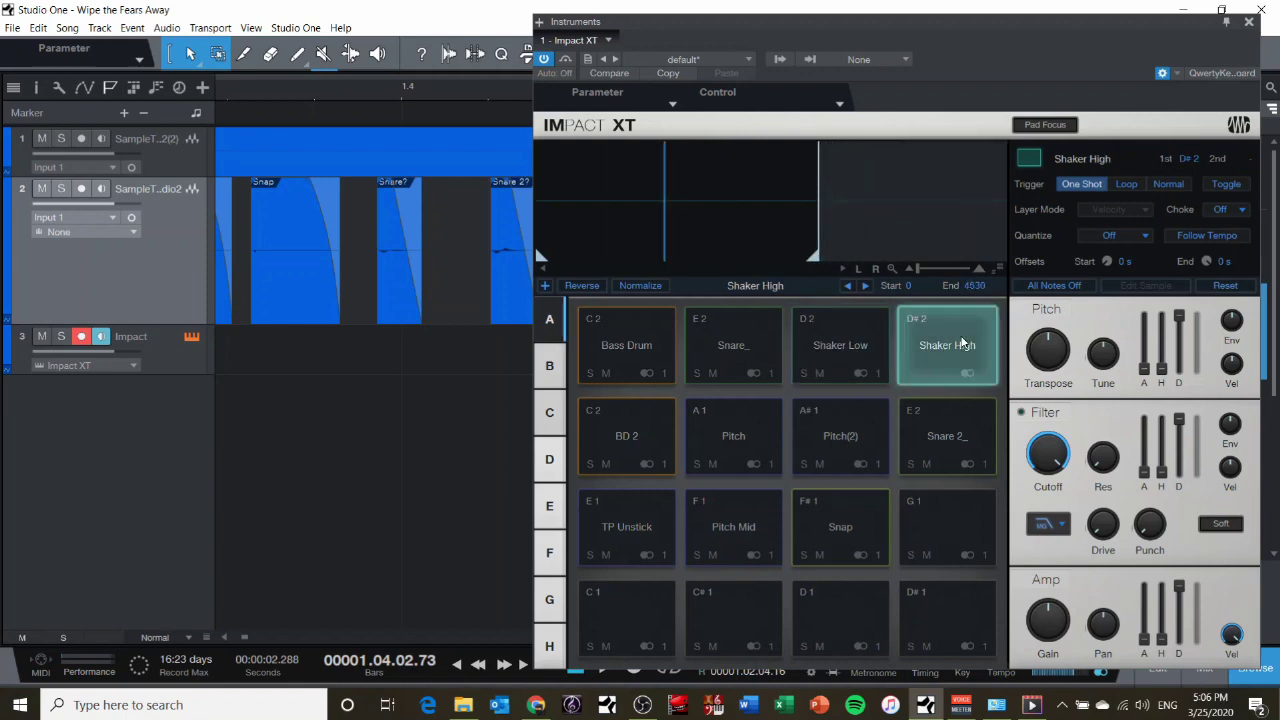
pyautogui.click(846, 348)
pyautogui.click(931, 346)
pyautogui.click(820, 343)
pyautogui.press('a')
pyautogui.press('a')
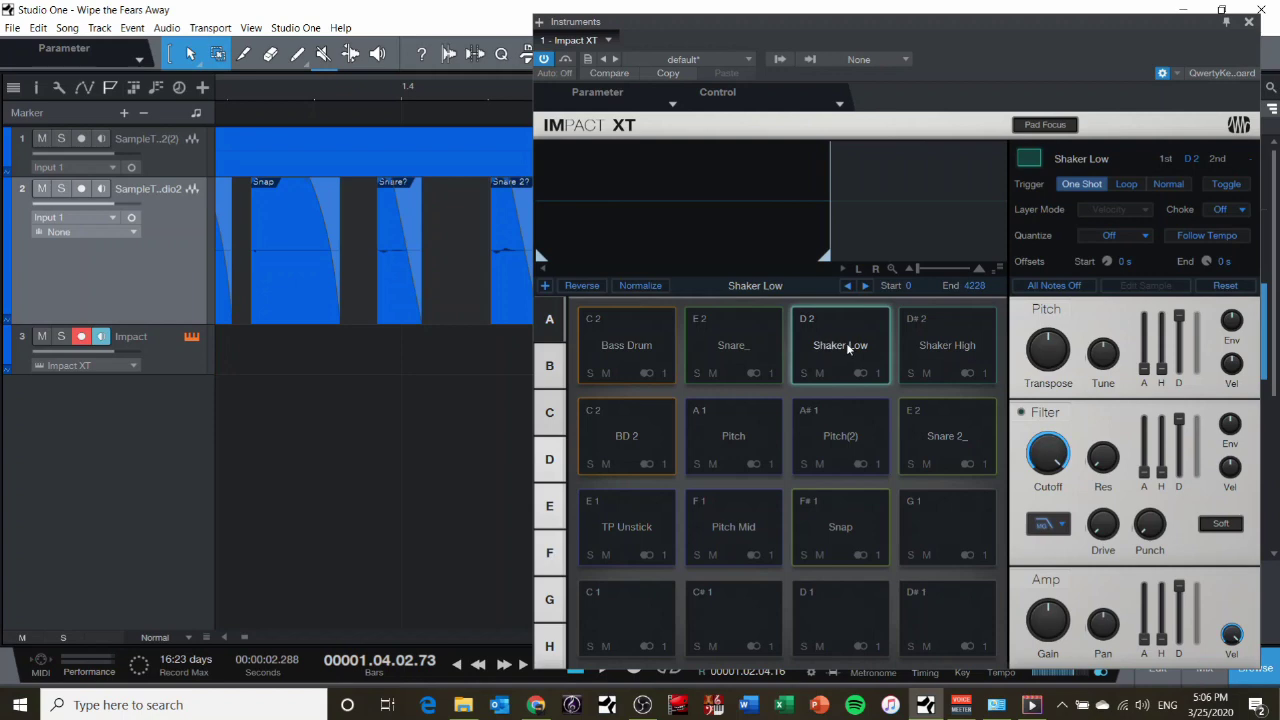
# Set the first trigger note of the Shaker Low pad to G 2, test it, and close the Impact XT window
pyautogui.click(842, 333)
pyautogui.click(1191, 160)
pyautogui.press('a')
pyautogui.press('g')
pyautogui.press('g')
pyautogui.press('g')
pyautogui.click(1249, 24)
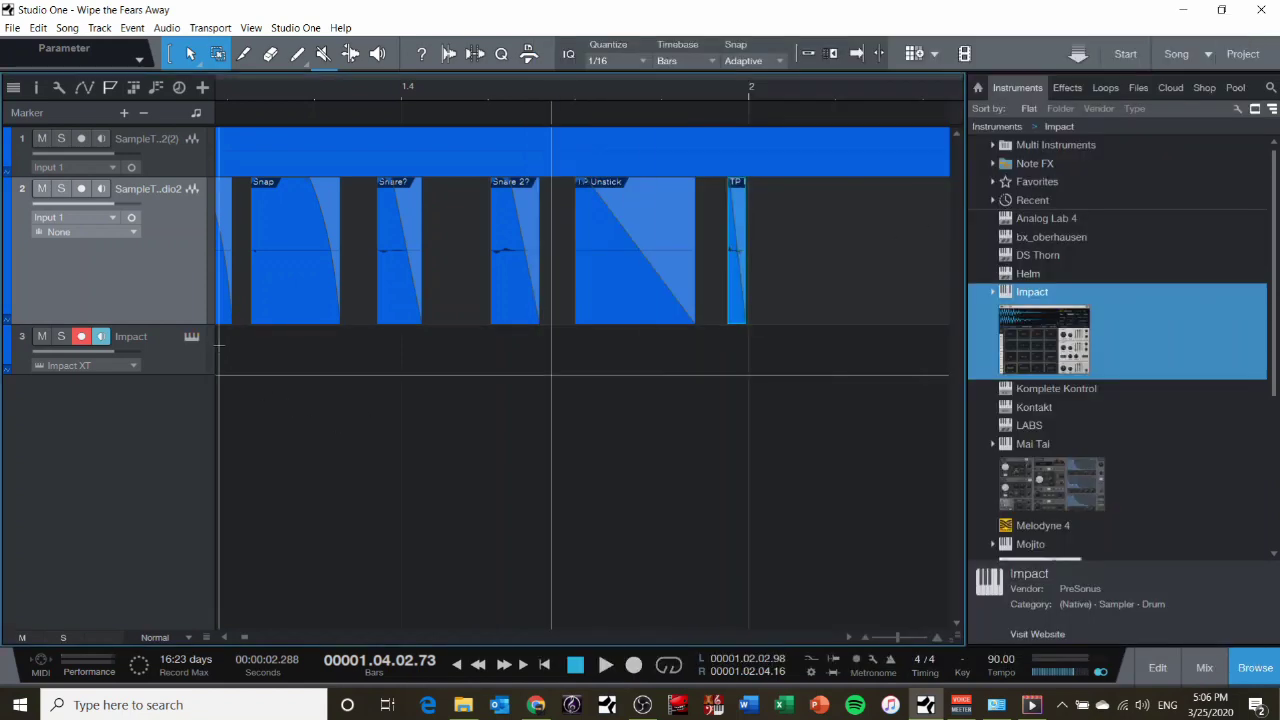
# Create an empty instrument part at the start of the Impact track
pyautogui.scroll(-5, 603, 90)
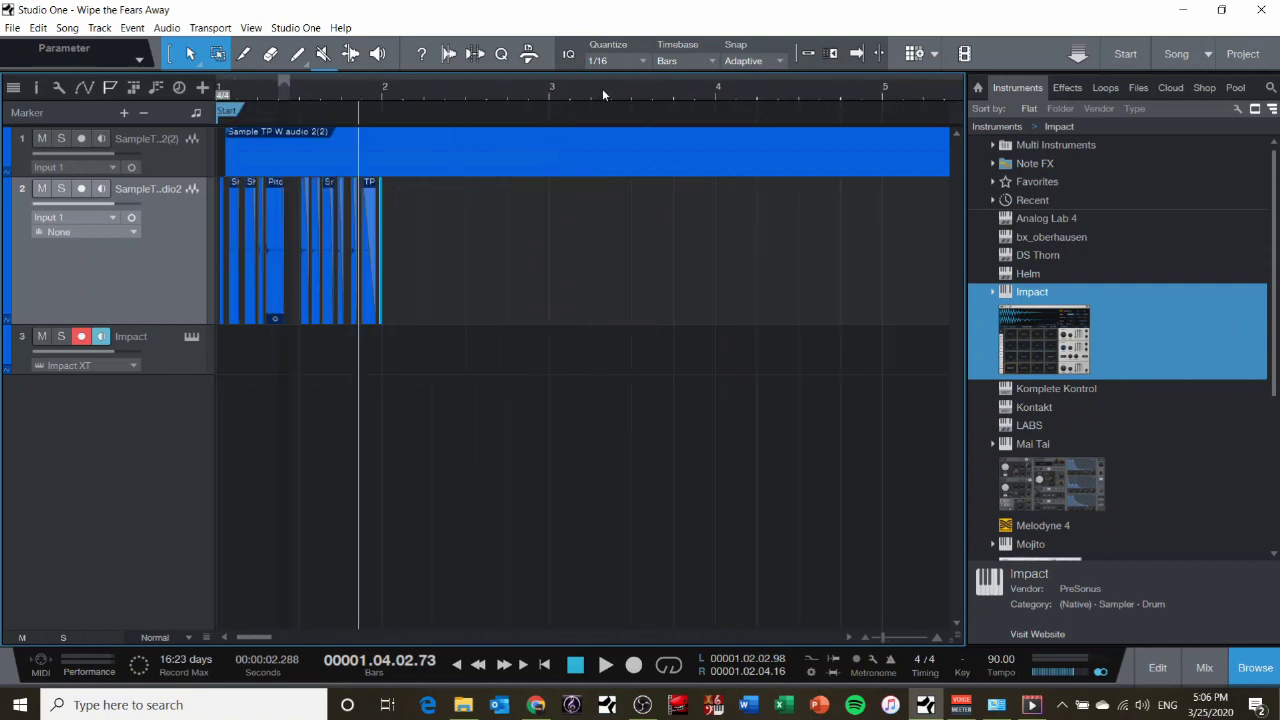
pyautogui.scroll(1, 603, 90)
pyautogui.moveTo(323, 353); pyautogui.dragTo(42, 338)
pyautogui.moveTo(284, 356); pyautogui.dragTo(140, 342)
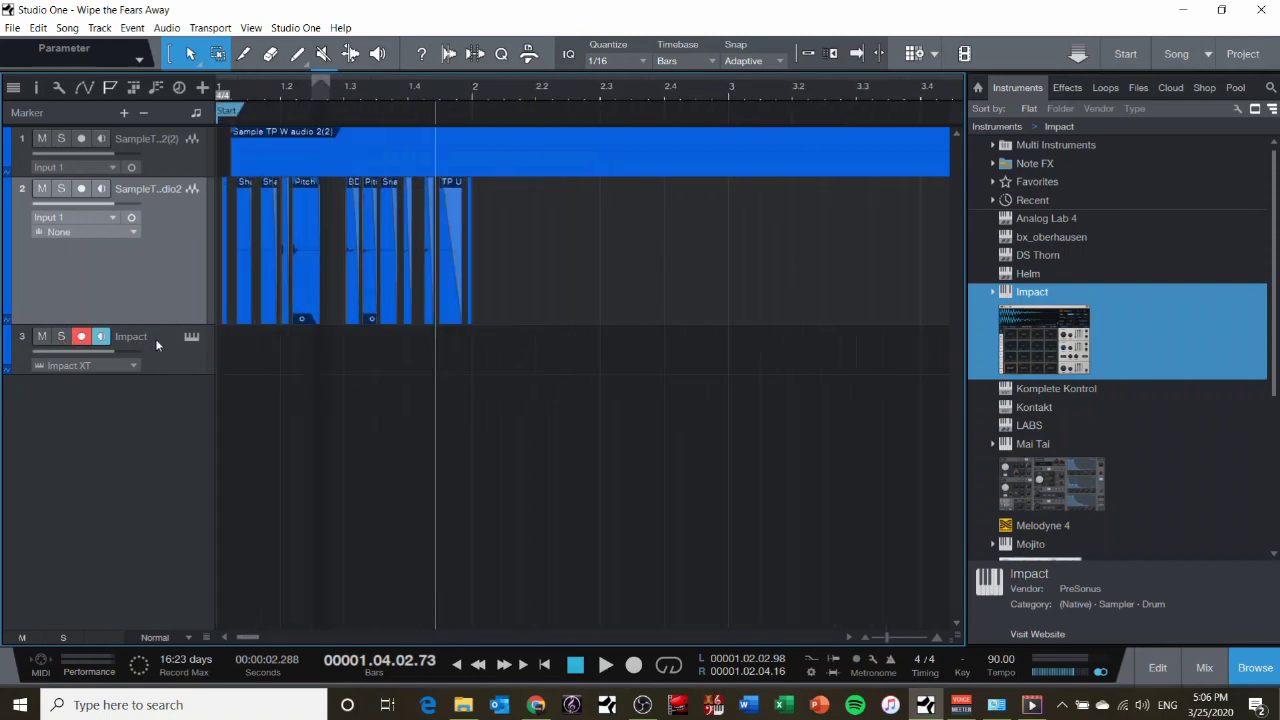
pyautogui.click(297, 53)
pyautogui.moveTo(330, 344); pyautogui.dragTo(162, 348)
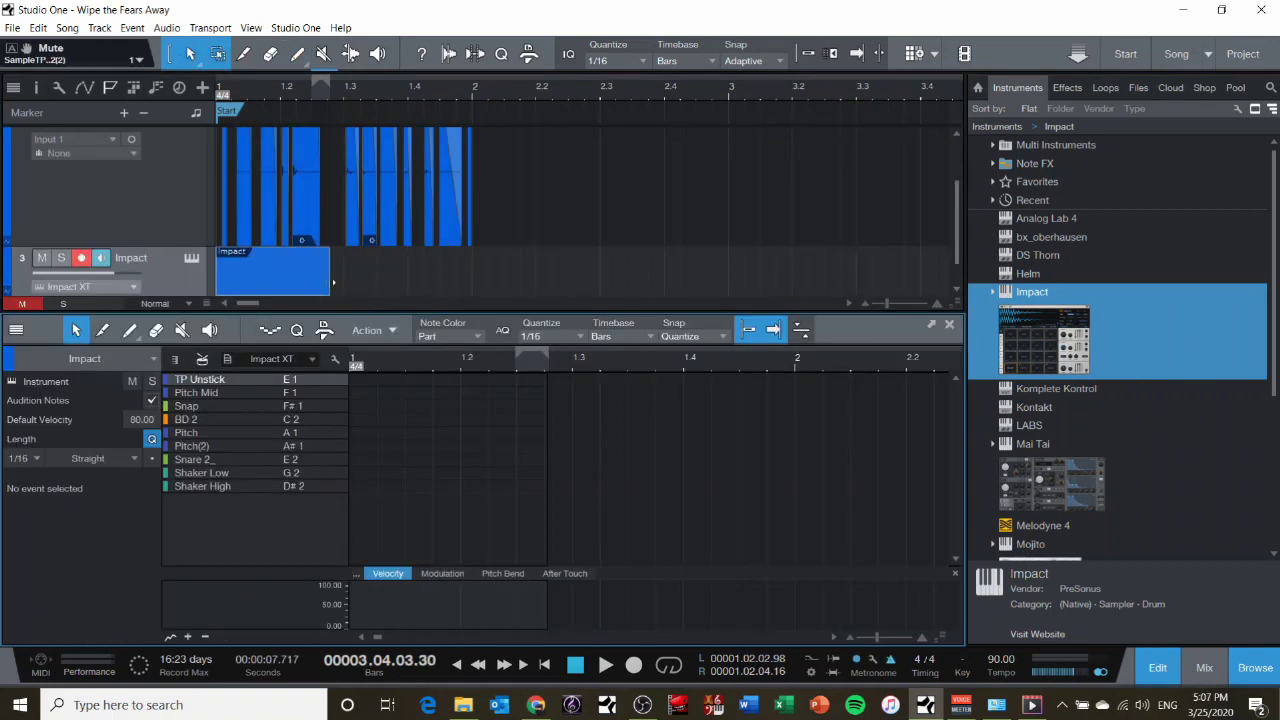
# Extend the Impact part beyond bar 5 and close the note editor
pyautogui.moveTo(333, 283); pyautogui.dragTo(945, 286)
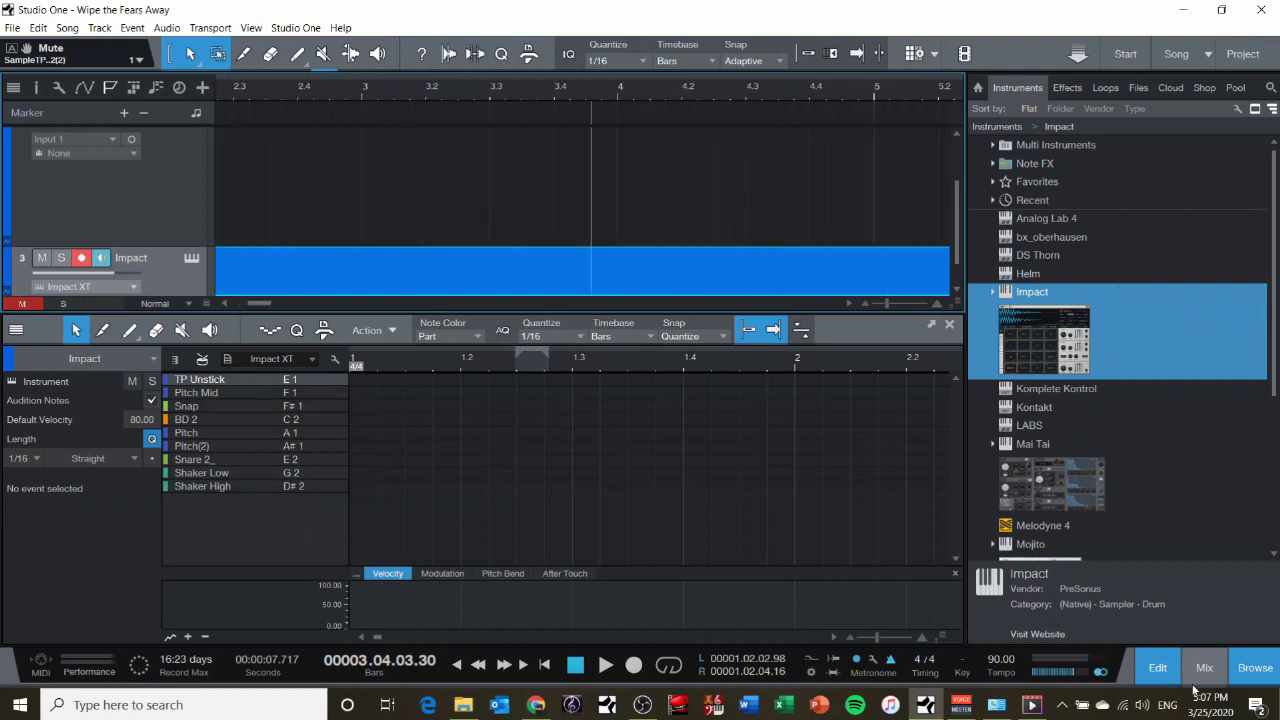
pyautogui.click(1160, 670)
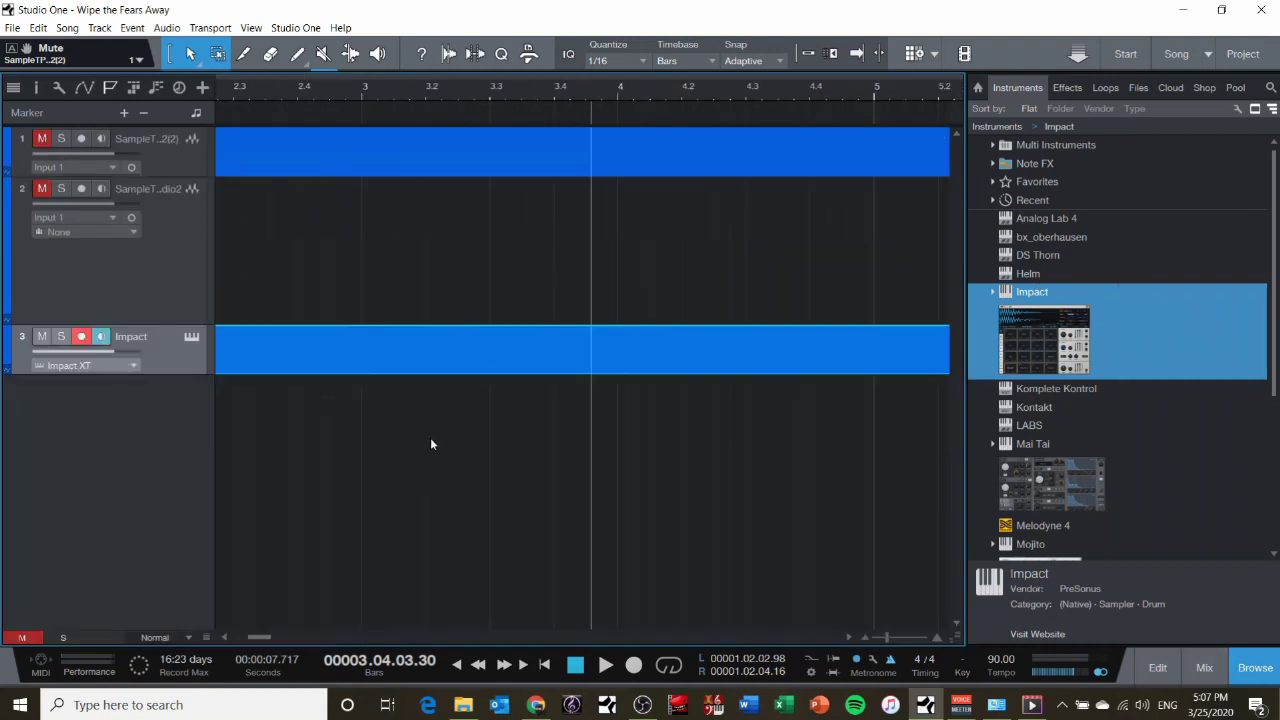
pyautogui.moveTo(272, 634); pyautogui.dragTo(240, 635)
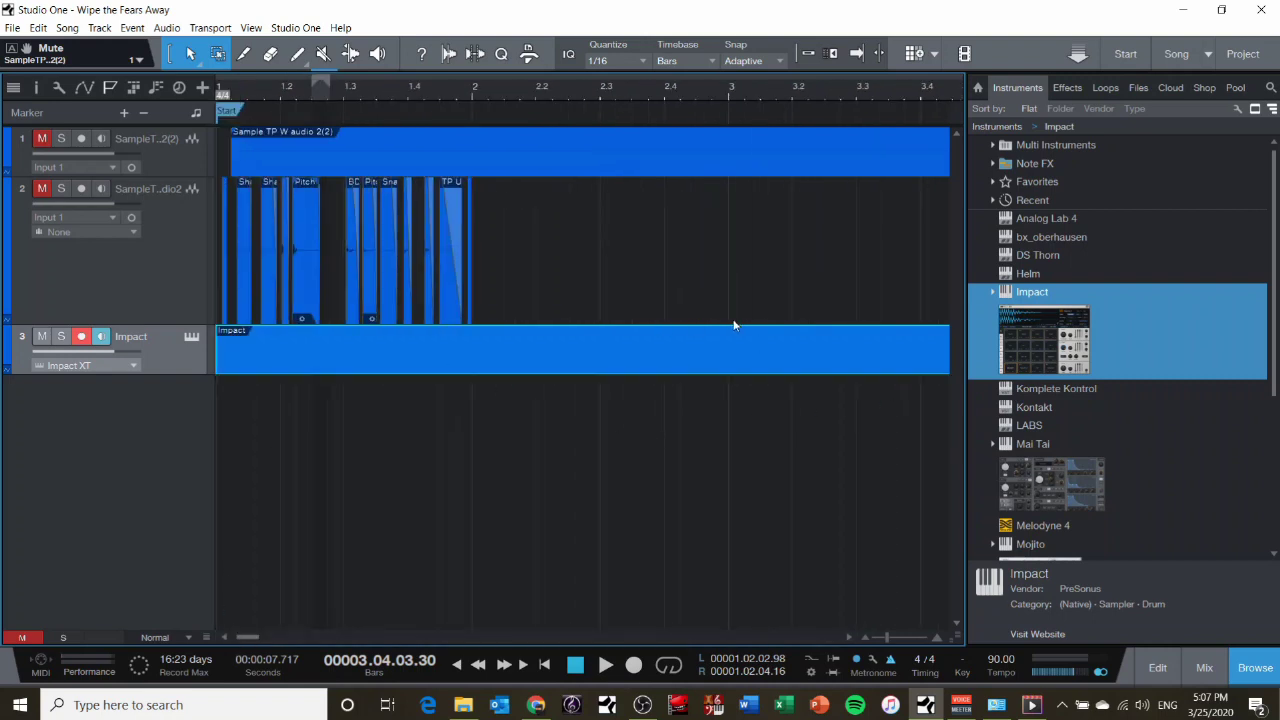
# Open the extended Impact part in the note editor
pyautogui.rightClick(352, 362)
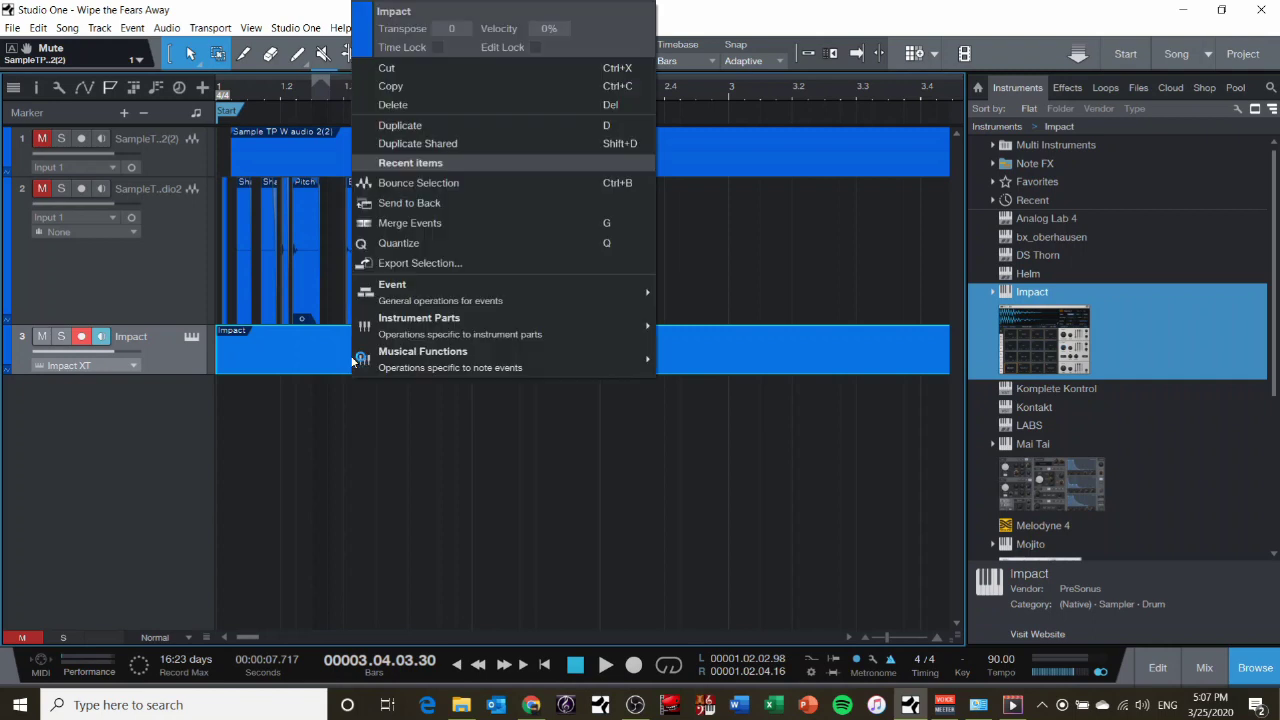
pyautogui.click(317, 361)
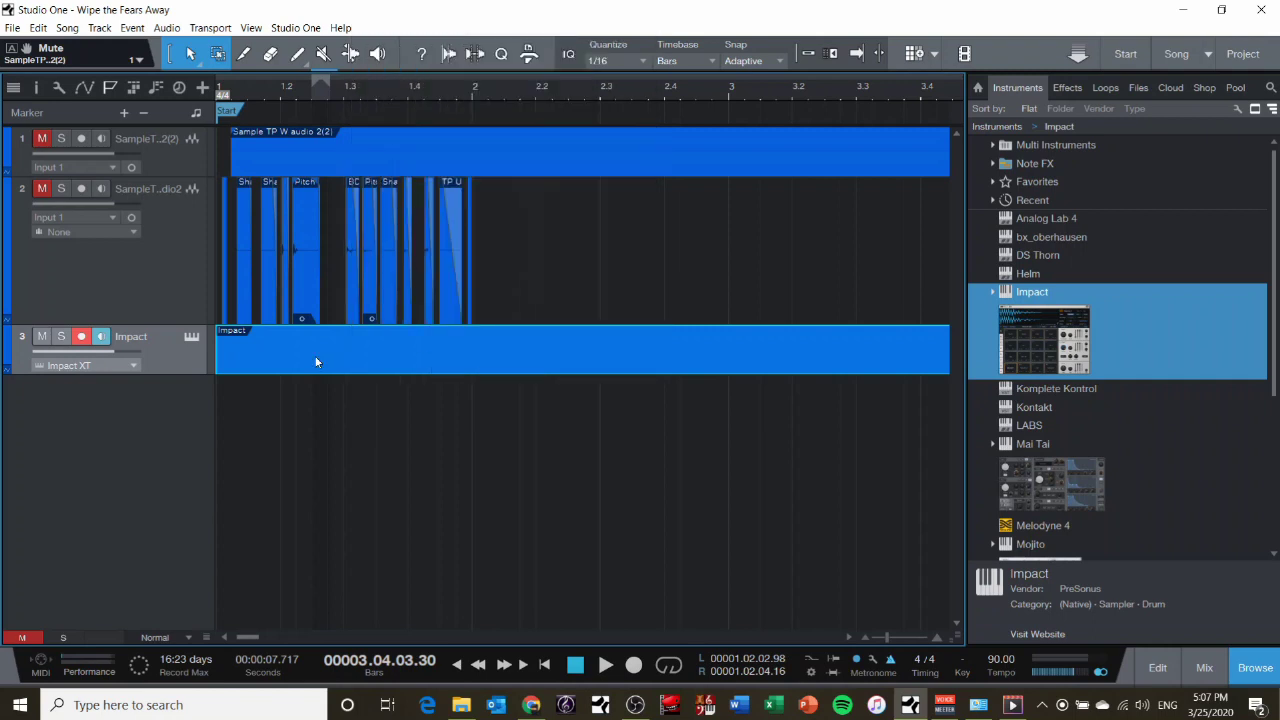
pyautogui.doubleClick(316, 362)
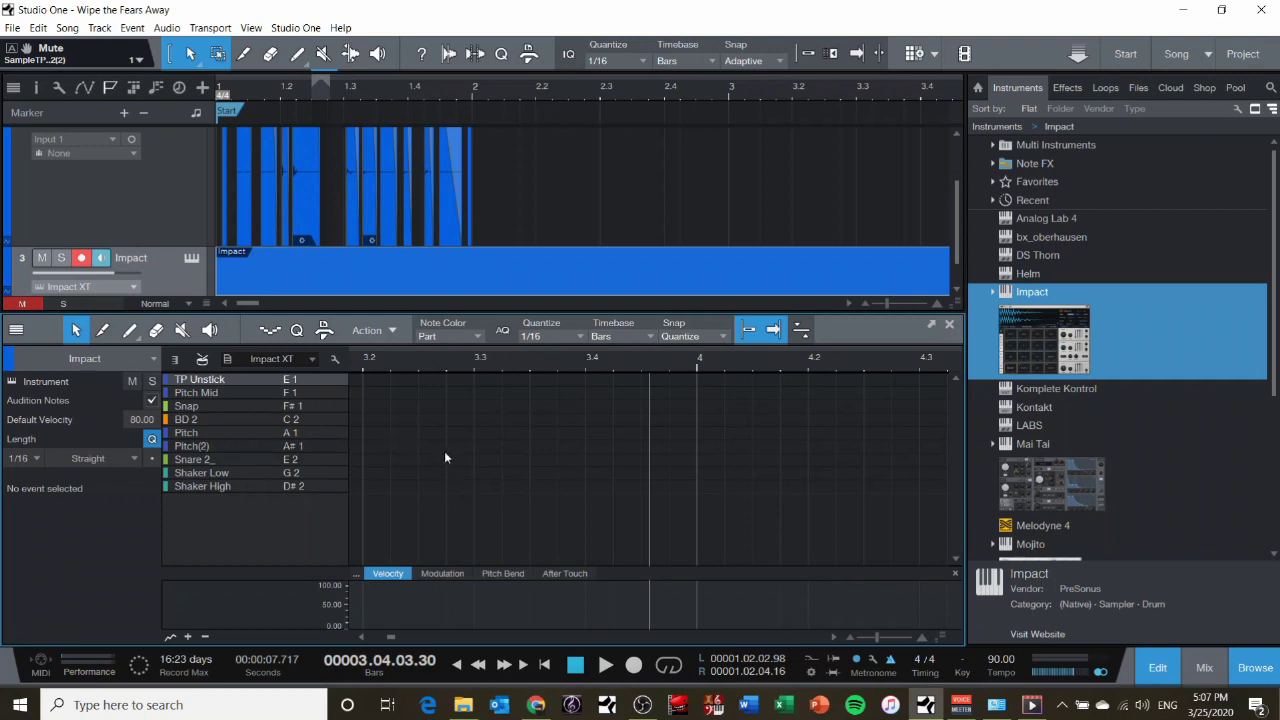
# Paint BD 2 hits at 1, one sixteenth before 1.3 and at 1.3, plus Snare 2_ hits at 1.2 and 1.4, and play them
pyautogui.click(1255, 667)
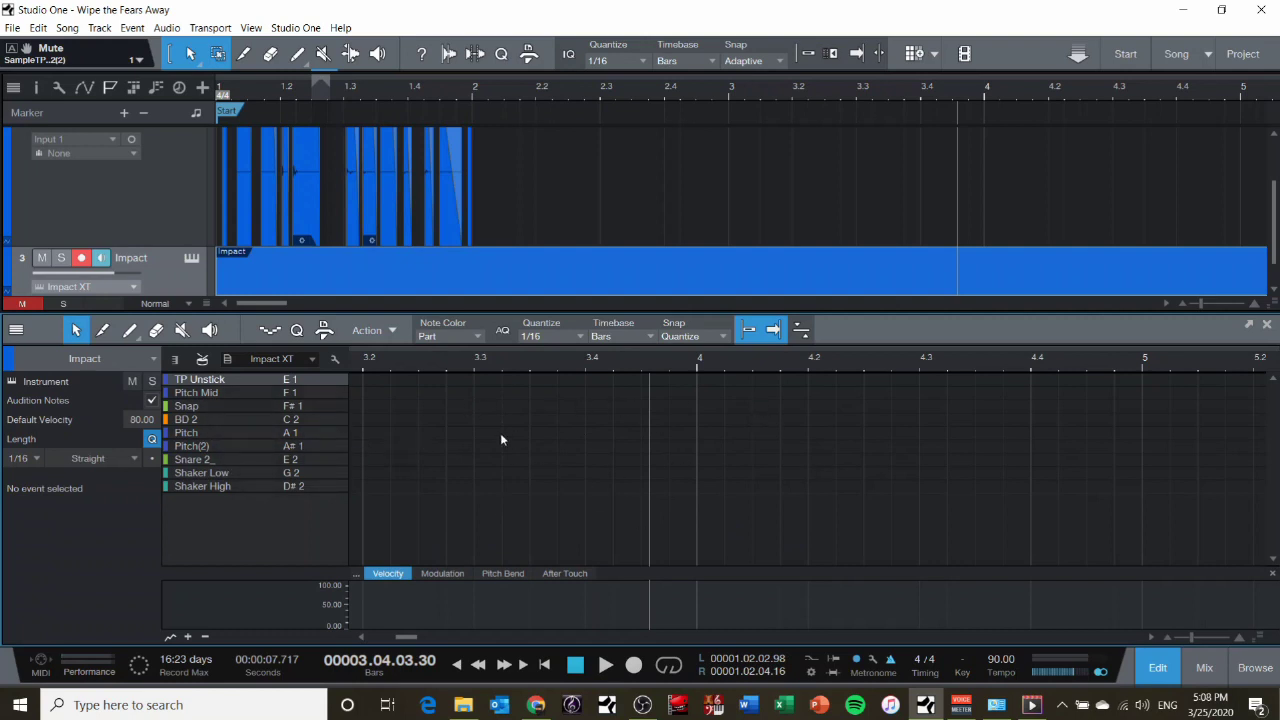
pyautogui.moveTo(411, 638); pyautogui.dragTo(377, 637)
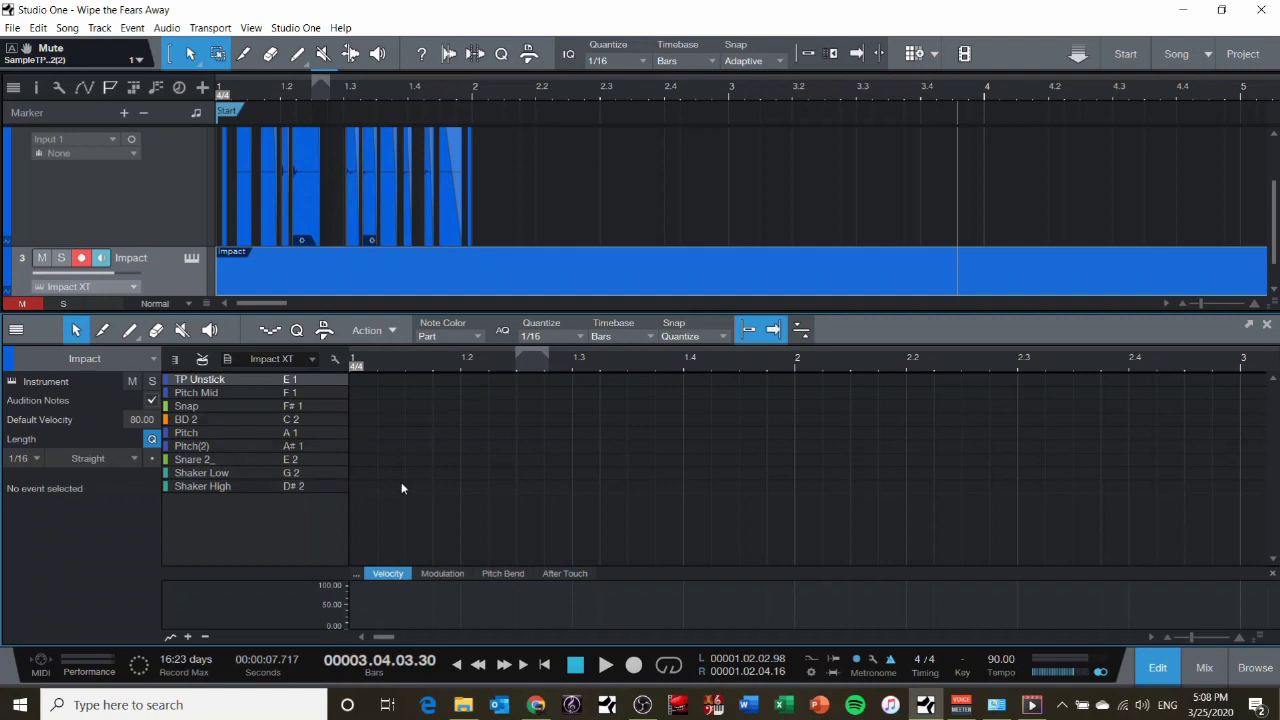
pyautogui.click(130, 331)
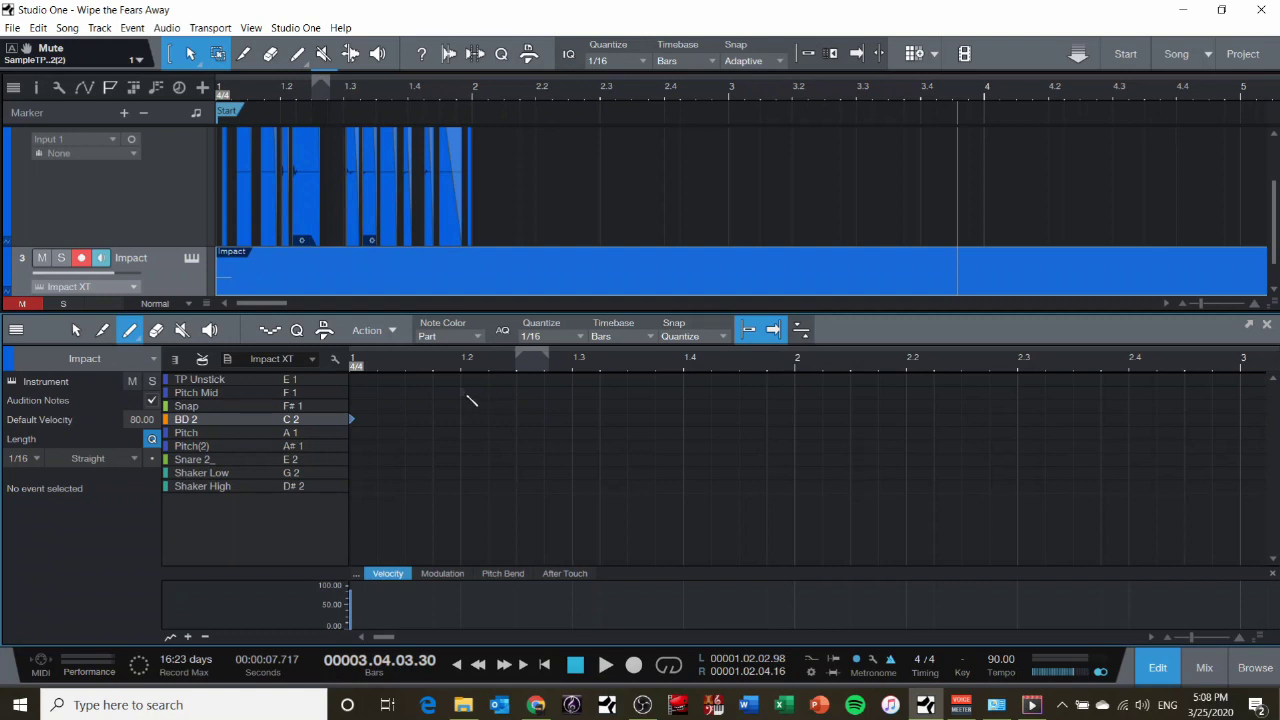
pyautogui.click(463, 459)
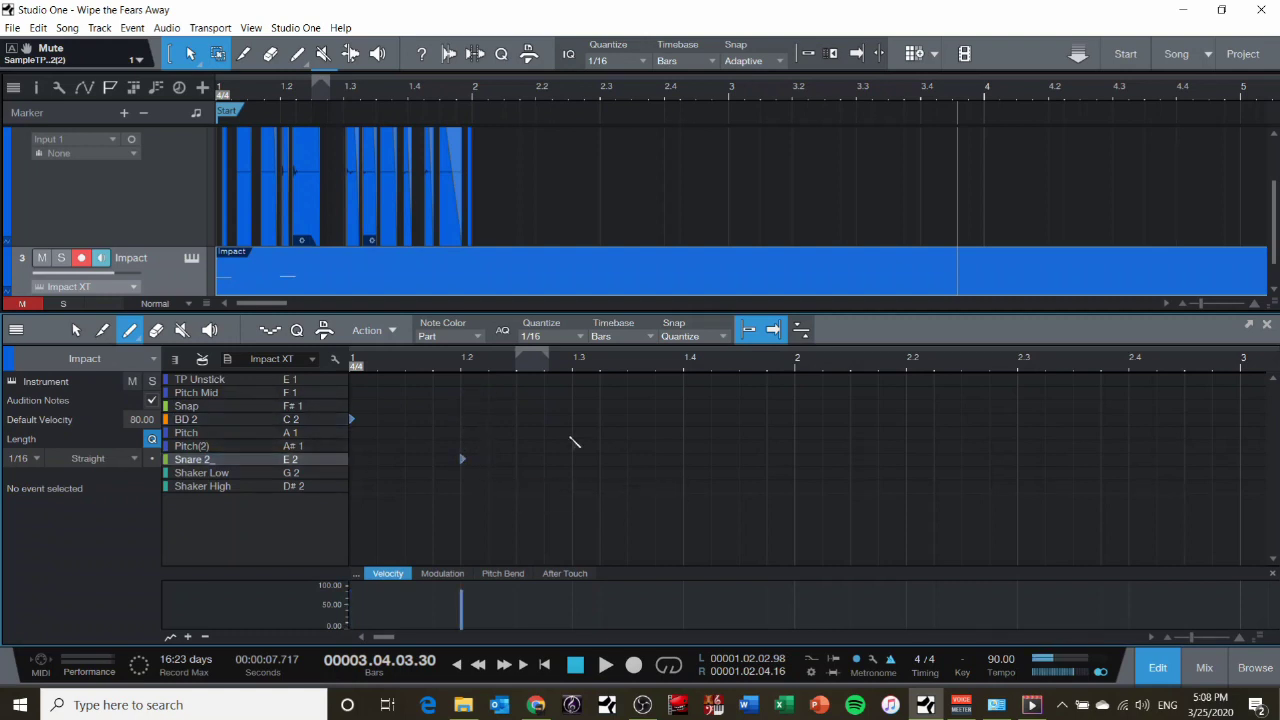
pyautogui.click(686, 459)
pyautogui.click(549, 419)
pyautogui.click(575, 419)
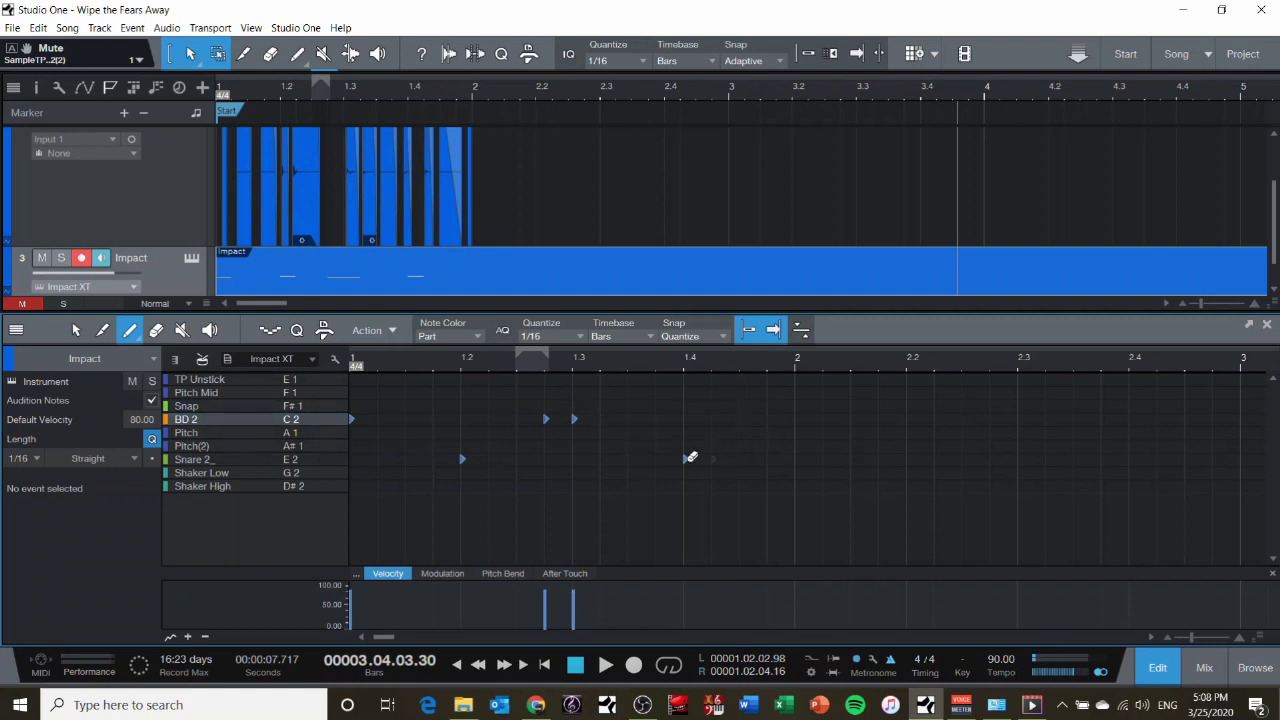
pyautogui.press('space')
pyautogui.press('space')
pyautogui.press('space')
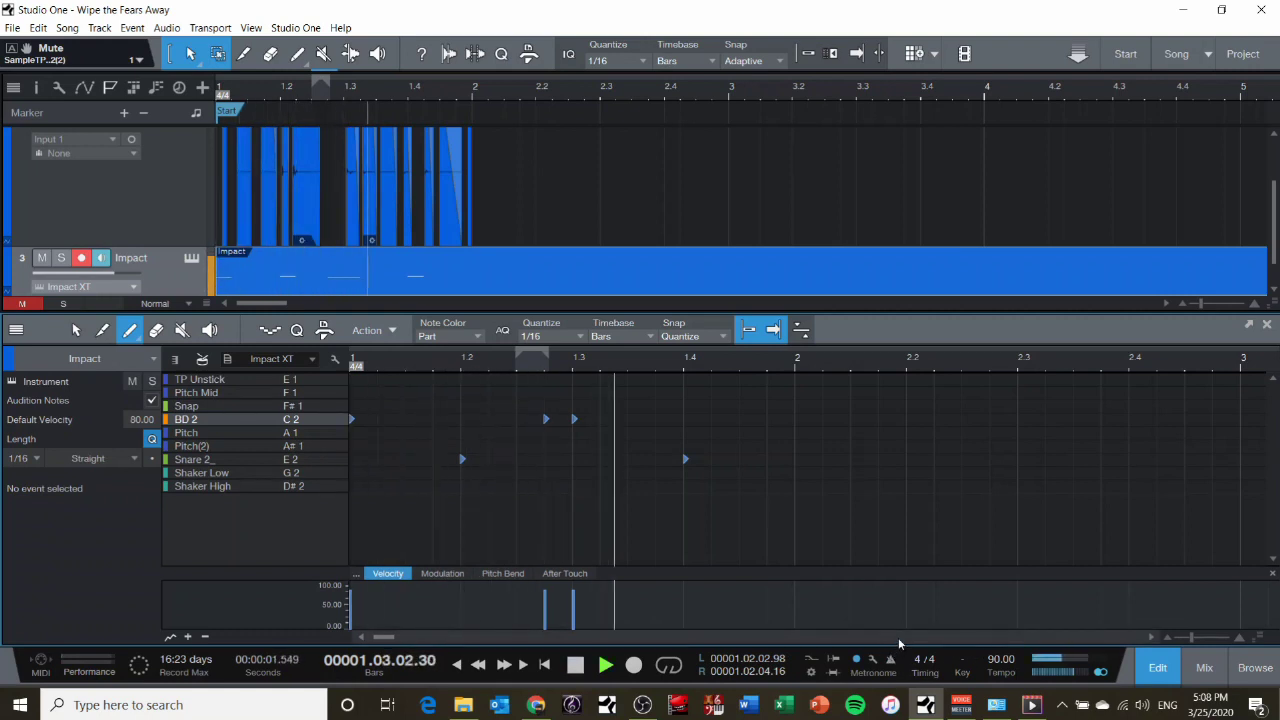
pyautogui.press('space')
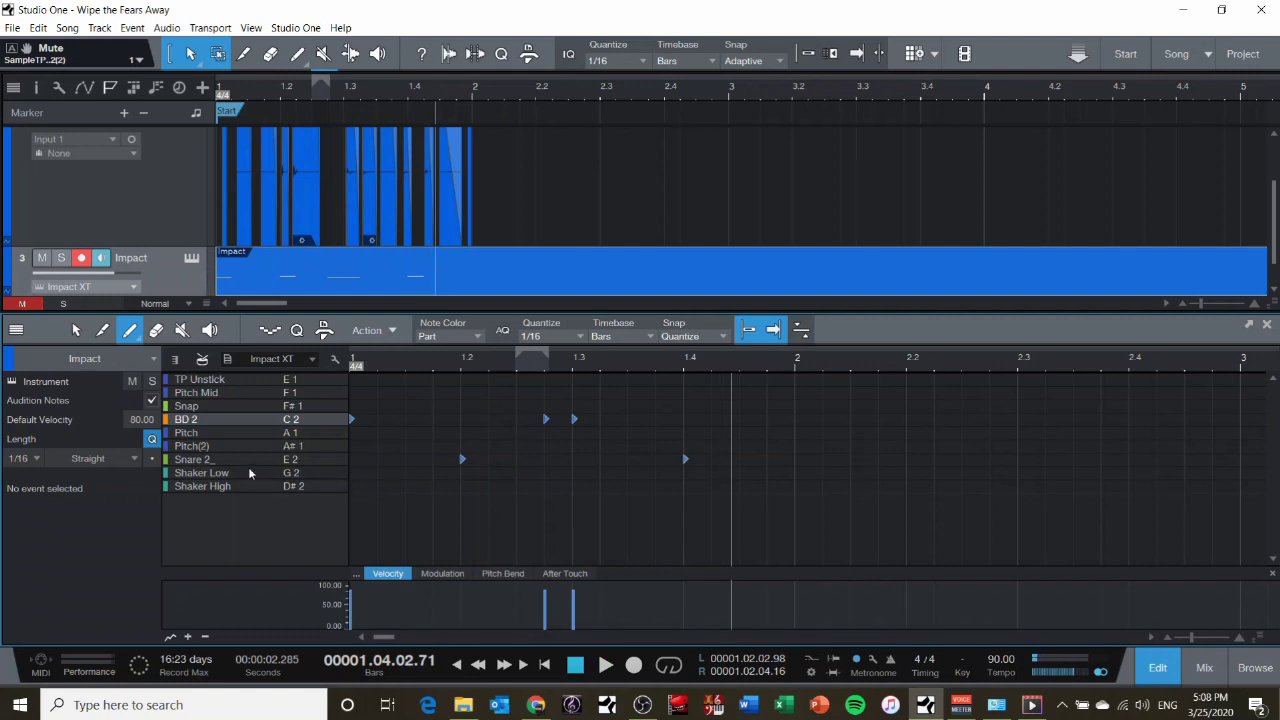
# Fill the Shaker High lane with sixteenth notes from beat 1 to beat 1.4 and play the pattern
pyautogui.moveTo(364, 493); pyautogui.dragTo(686, 510)
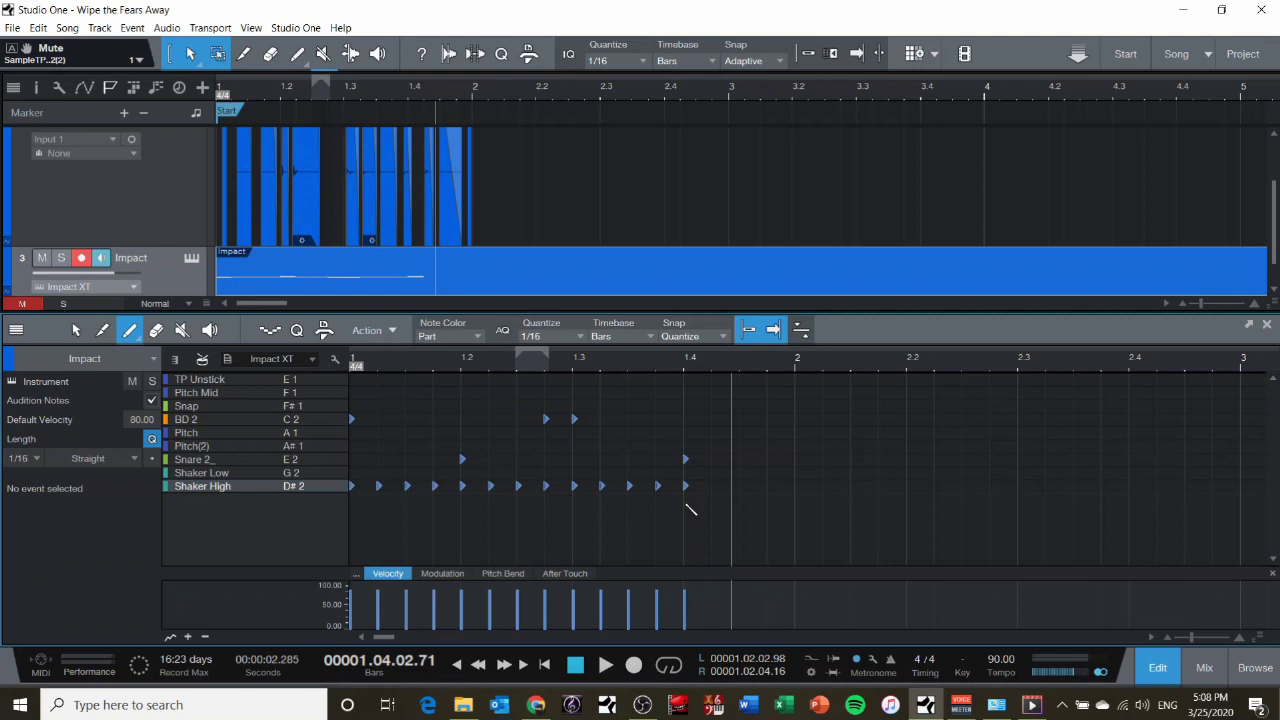
pyautogui.press('space')
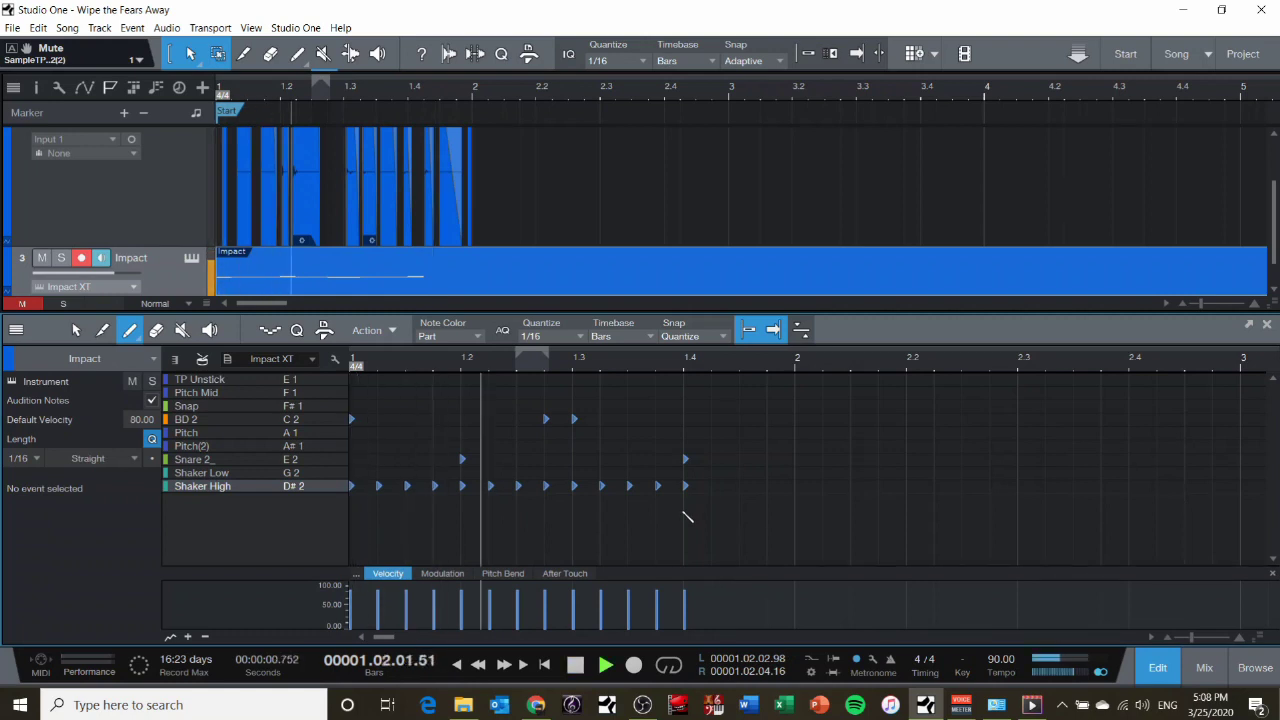
pyautogui.press('space')
# Remove every second Shaker High note to leave an eighth-note pattern, and play it back
pyautogui.click(659, 487)
pyautogui.click(601, 486)
pyautogui.click(546, 486)
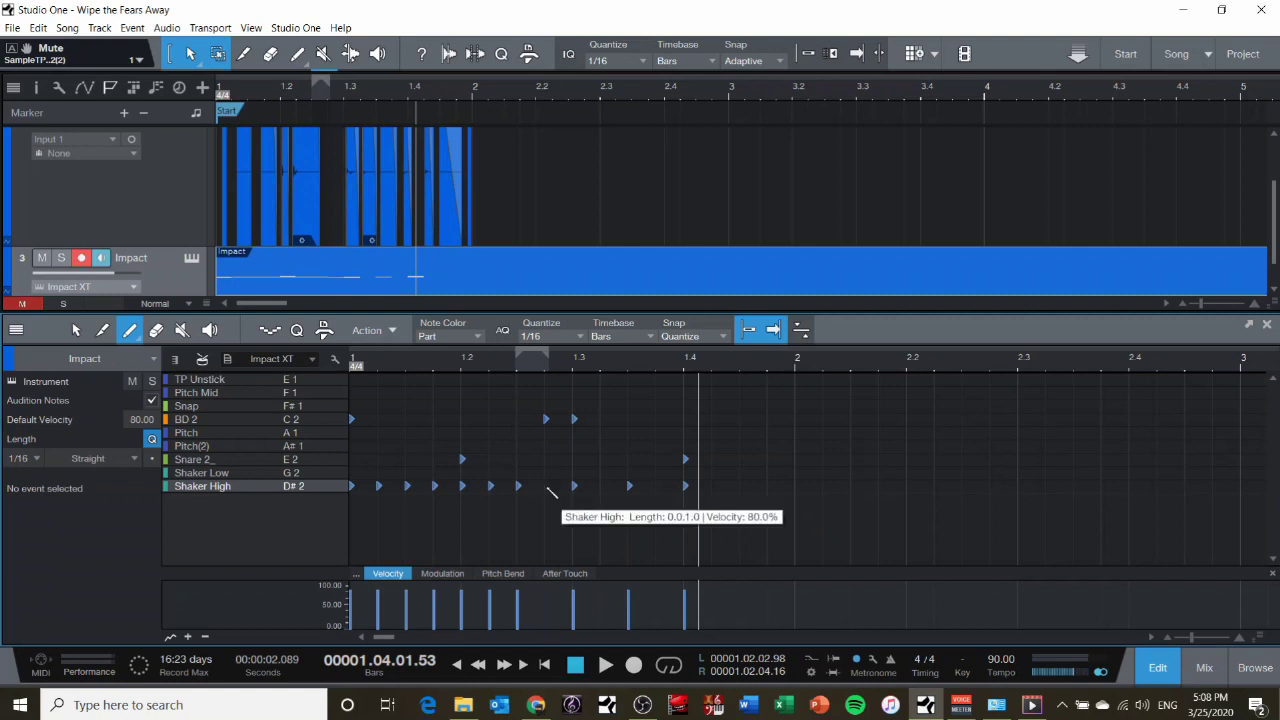
pyautogui.click(490, 486)
pyautogui.click(435, 486)
pyautogui.click(379, 486)
pyautogui.click(403, 486)
pyautogui.press('space')
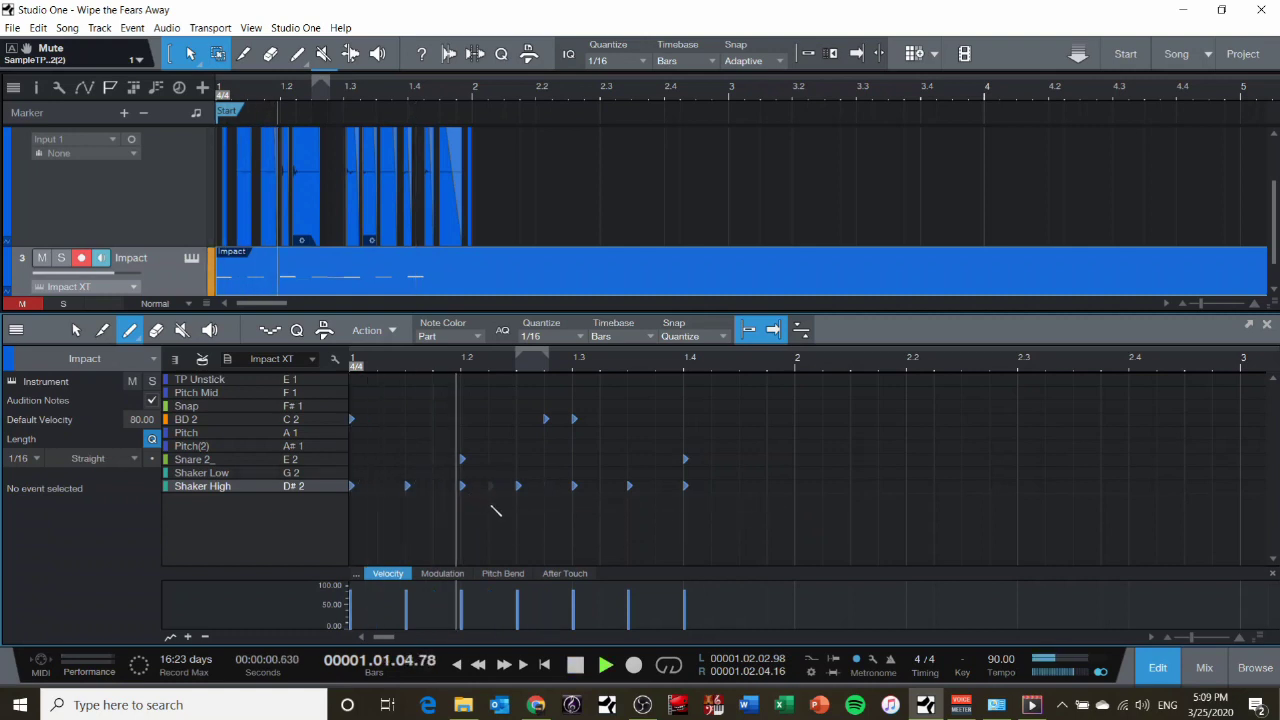
pyautogui.press('space')
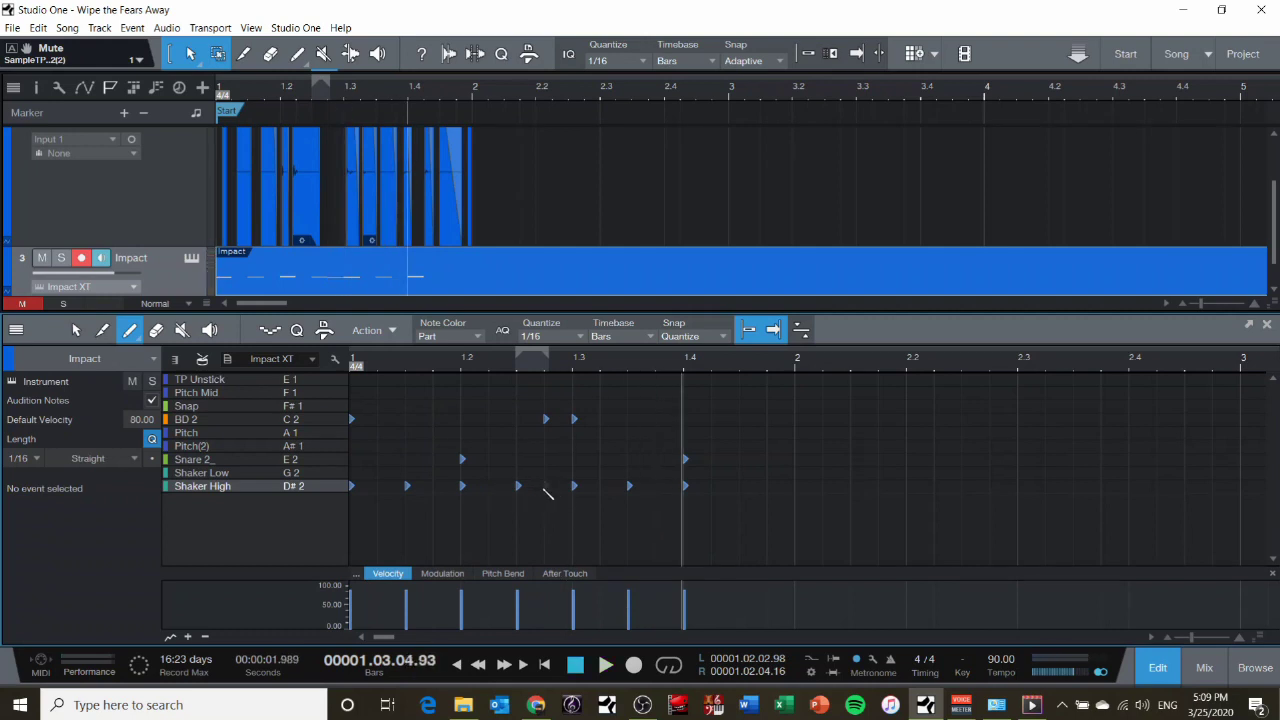
# Try to paste a copy of the drum pattern at beat 1.4 and undo it
pyautogui.press('space')
pyautogui.press('space')
pyautogui.hotkey('ctrl', 'z')
pyautogui.click(690, 364)
pyautogui.hotkey('ctrl', 'z')
pyautogui.hotkey('ctrl', 'z')
pyautogui.hotkey('ctrl', 'v')
pyautogui.click(945, 459)
pyautogui.hotkey('ctrl', 'z')
pyautogui.doubleClick(688, 460)
pyautogui.hotkey('ctrl', 'v')
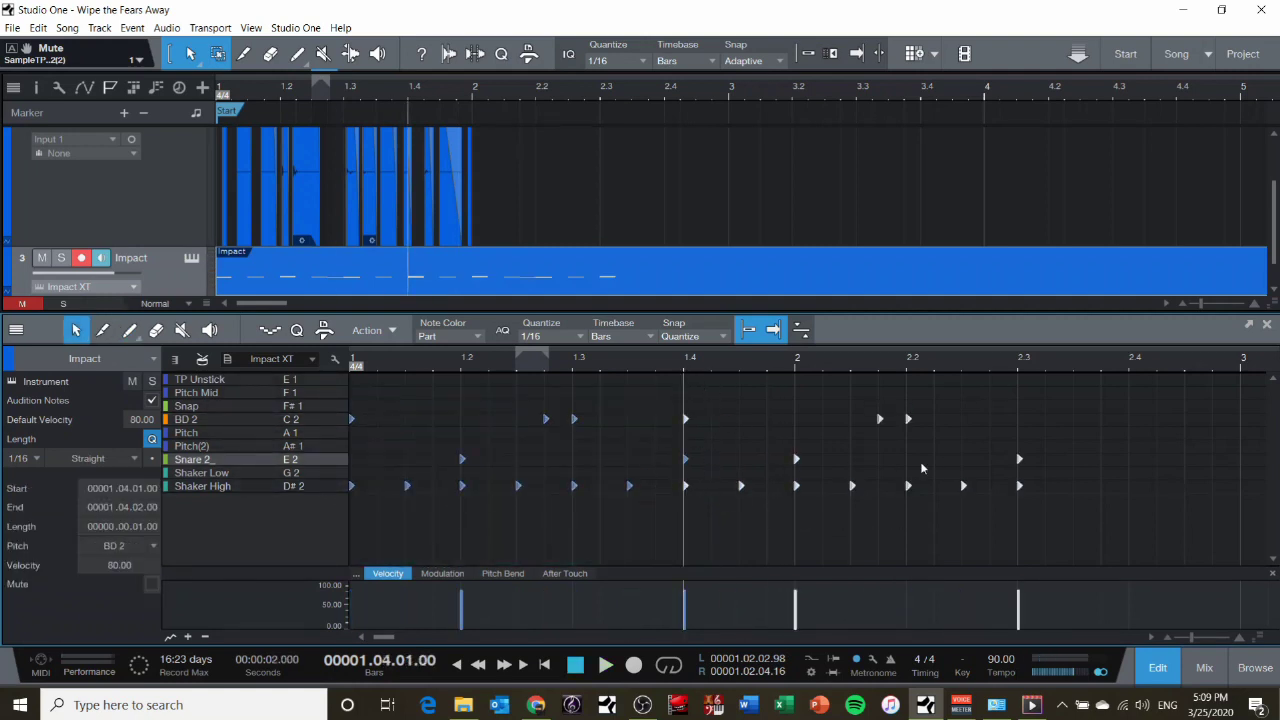
pyautogui.click(1021, 486)
pyautogui.hotkey('ctrl', 'z')
# Try to paste two consecutive copies of the pattern, at 1.4 and at 2.3, and undo both
pyautogui.moveTo(742, 567); pyautogui.dragTo(353, 408)
pyautogui.click(686, 368)
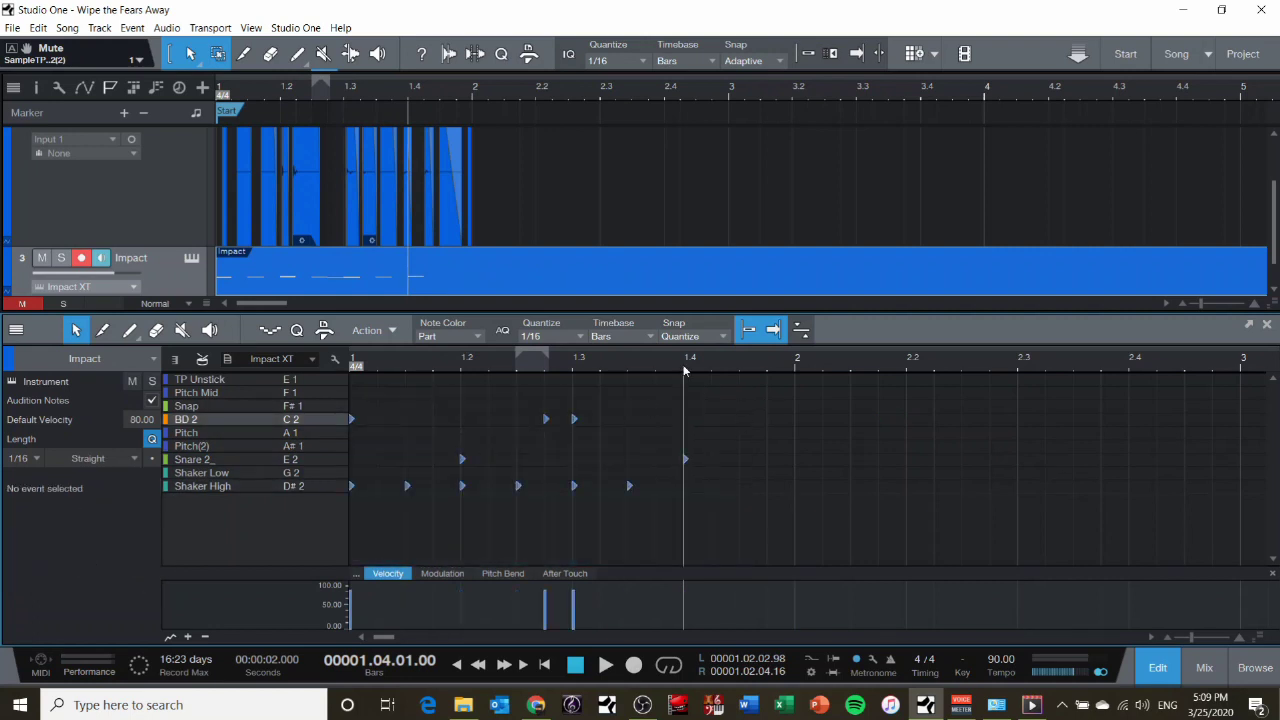
pyautogui.hotkey('ctrl', 'v')
pyautogui.click(1020, 366)
pyautogui.hotkey('ctrl', 'v')
pyautogui.press('space')
pyautogui.press('space')
pyautogui.hotkey('ctrl', 'z')
pyautogui.hotkey('ctrl', 'z')
# Complete the first bar with Shaker High notes at 1.4 and an eighth after it, and play the bar from the start
pyautogui.click(354, 367)
pyautogui.press('space')
pyautogui.press('space')
pyautogui.click(129, 330)
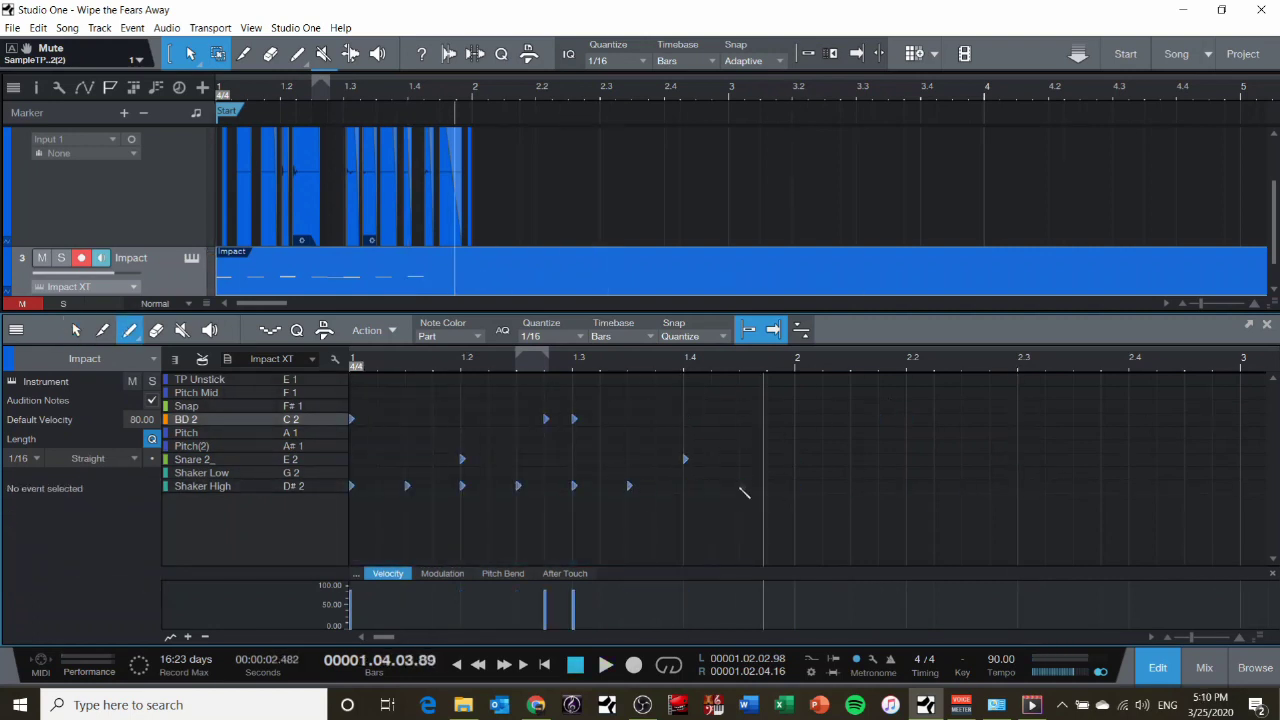
pyautogui.click(743, 487)
pyautogui.click(687, 487)
pyautogui.click(354, 367)
pyautogui.press('space')
pyautogui.press('space')
# Copy all notes of the first bar and paste them at bar 2
pyautogui.click(76, 330)
pyautogui.moveTo(793, 399); pyautogui.dragTo(327, 481)
pyautogui.click(797, 364)
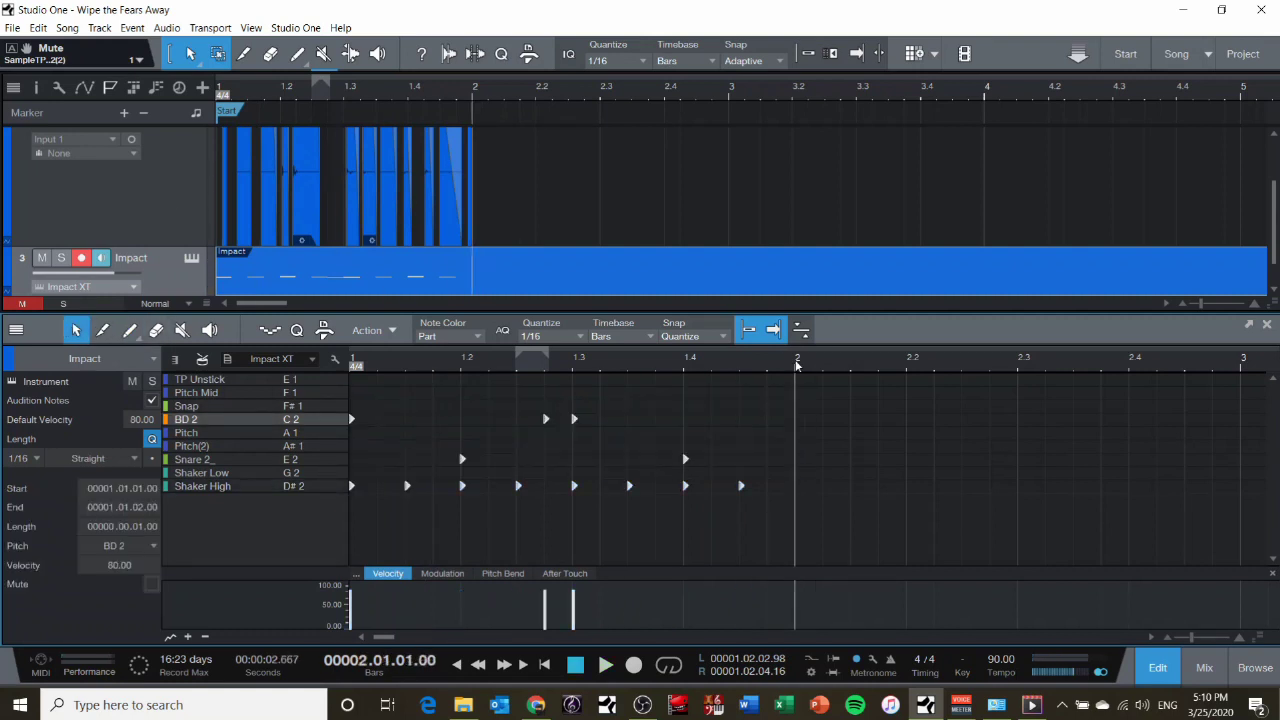
pyautogui.hotkey('ctrl', 'v')
# Try to paste further copies of the pattern at bars 3 and 4, and undo both pastes
pyautogui.click(727, 92)
pyautogui.hotkey('ctrl', 'v')
pyautogui.click(979, 92)
pyautogui.hotkey('ctrl', 'v')
pyautogui.hotkey('ctrl', 'z')
pyautogui.hotkey('ctrl', 'z')
# Paste more copies of the drum pattern one after another until the beat fills the Impact part past bar 5
pyautogui.click(365, 366)
pyautogui.hotkey('ctrl', 'v')
pyautogui.click(810, 366)
pyautogui.hotkey('ctrl', 'v')
pyautogui.hotkey('ctrl', 'a')
pyautogui.hotkey('ctrl', 'c')
pyautogui.click(1152, 637)
pyautogui.click(812, 366)
pyautogui.hotkey('ctrl', 'v')
pyautogui.click(1153, 638)
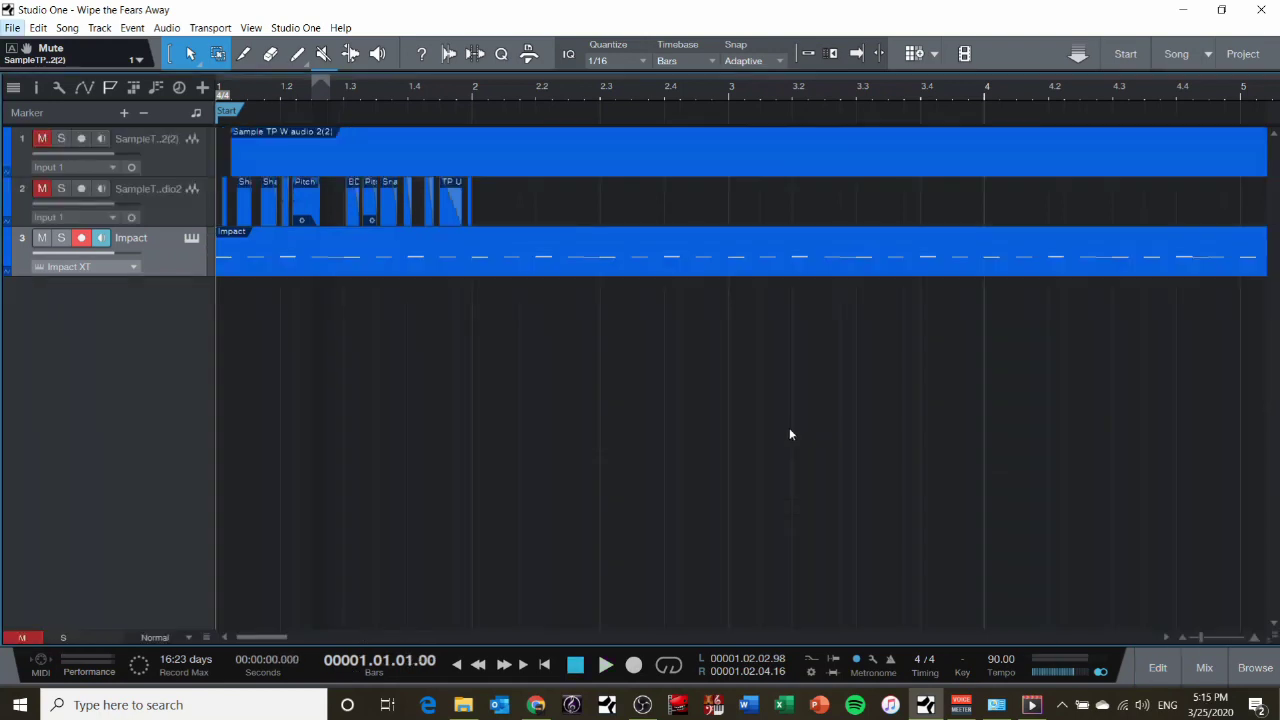
# Play the finished beat from the start, stop it in bar 3, and return to the beginning of the song
pyautogui.hotkey('alt', 'space')
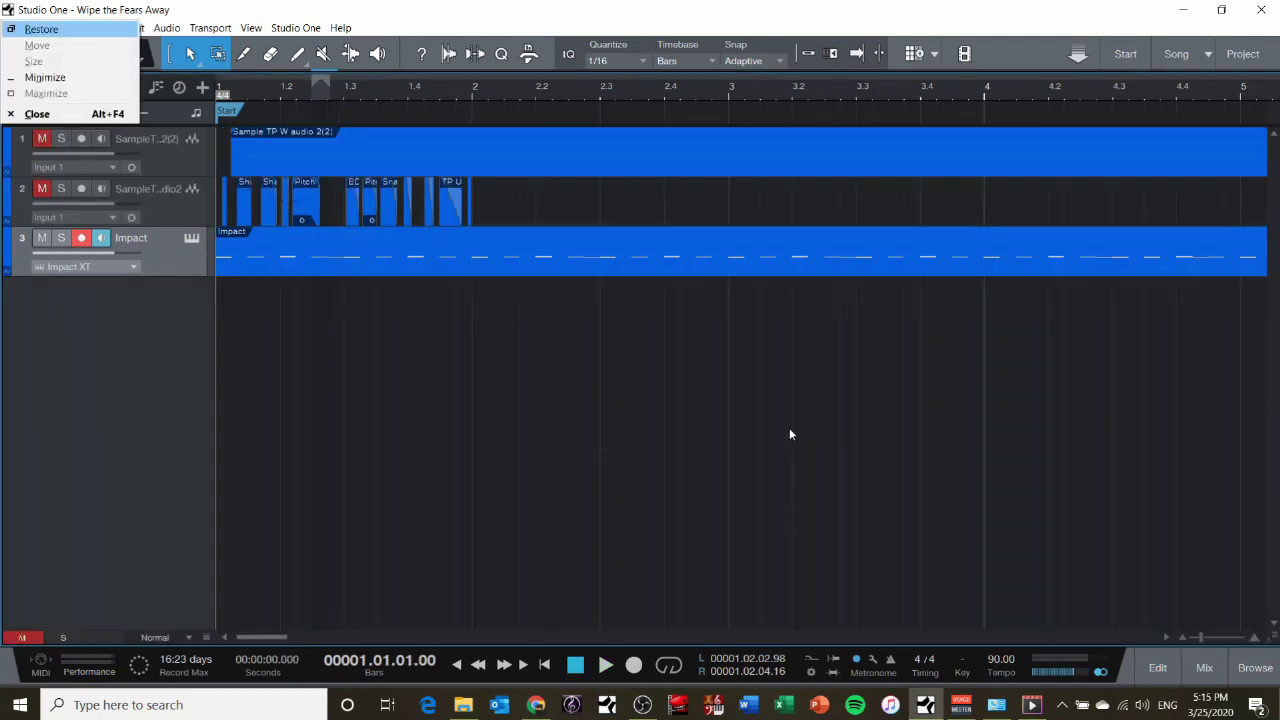
pyautogui.press('Escape')
pyautogui.press('space')
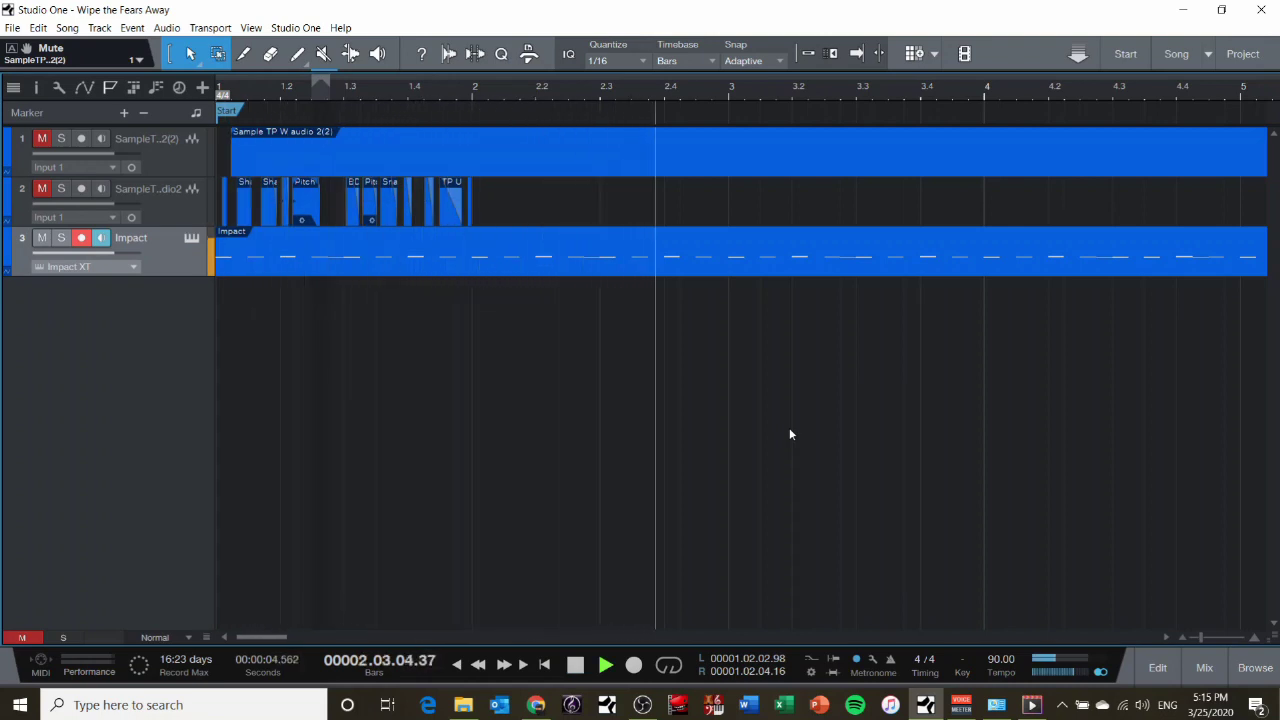
pyautogui.press('space')
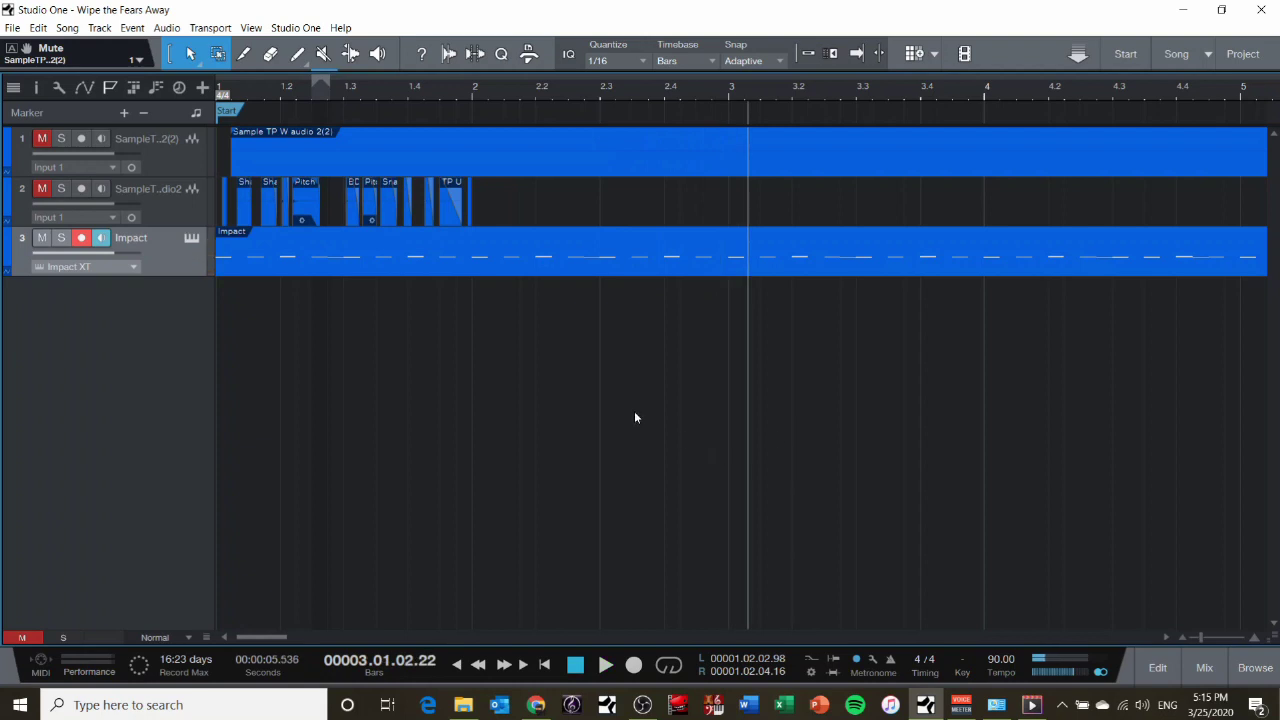
pyautogui.press(',')
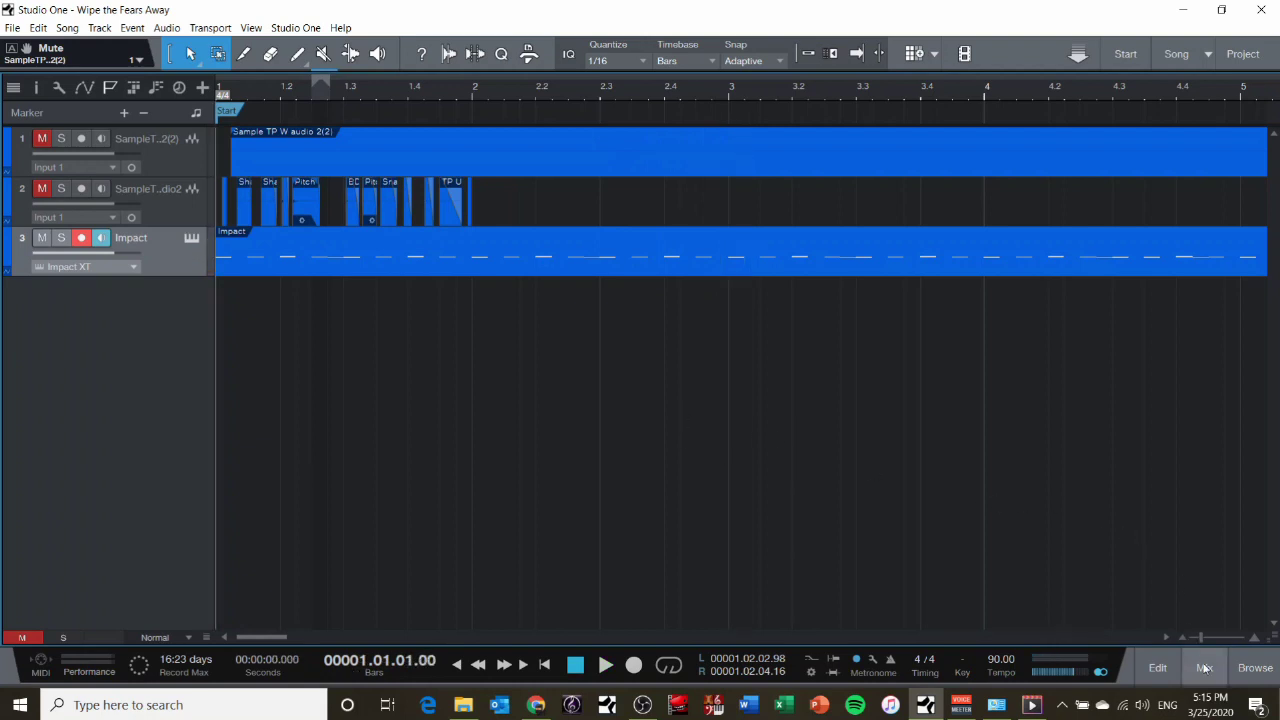
# Add SampleOne from the instrument browser as a new track below Impact
pyautogui.click(1255, 668)
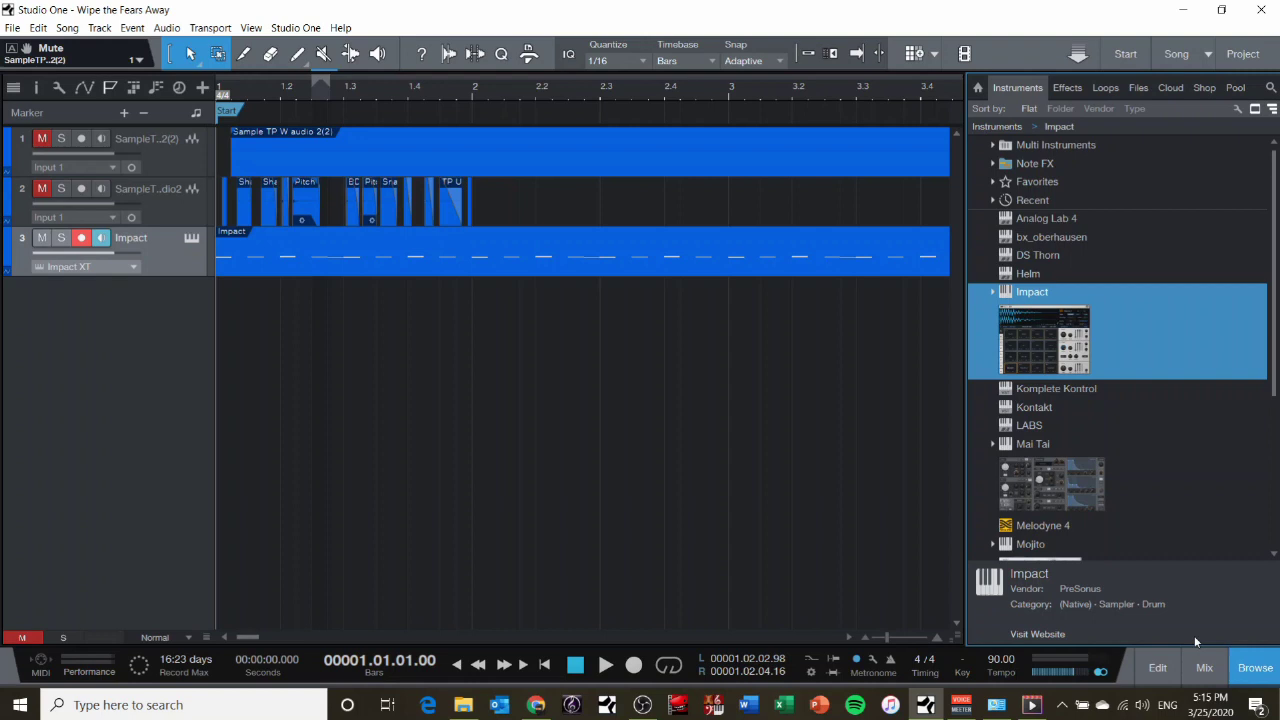
pyautogui.scroll(-3, 1078, 483)
pyautogui.moveTo(1078, 483); pyautogui.dragTo(140, 306)
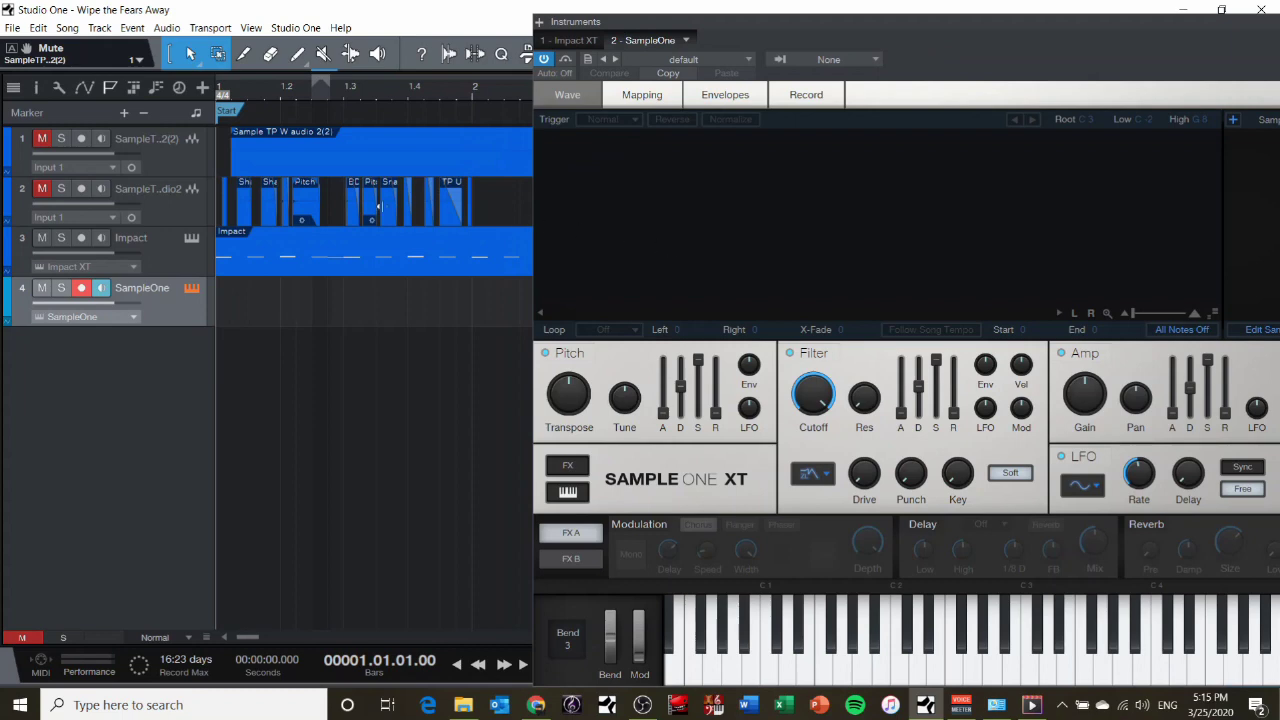
# Unmute the second audio track, audition its clips after beat 1.3, and close the SampleOne window
pyautogui.scroll(5, 353, 100)
pyautogui.press('space')
pyautogui.click(43, 192)
pyautogui.click(319, 91)
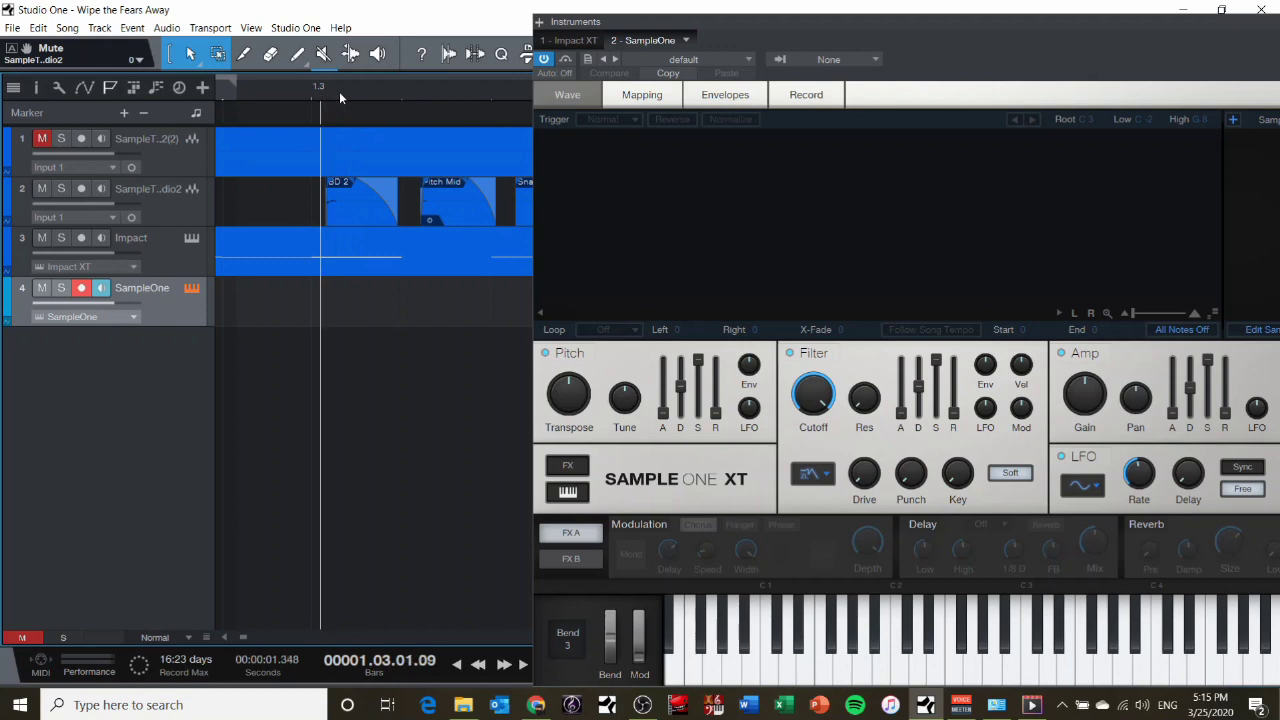
pyautogui.click(407, 92)
pyautogui.press('space')
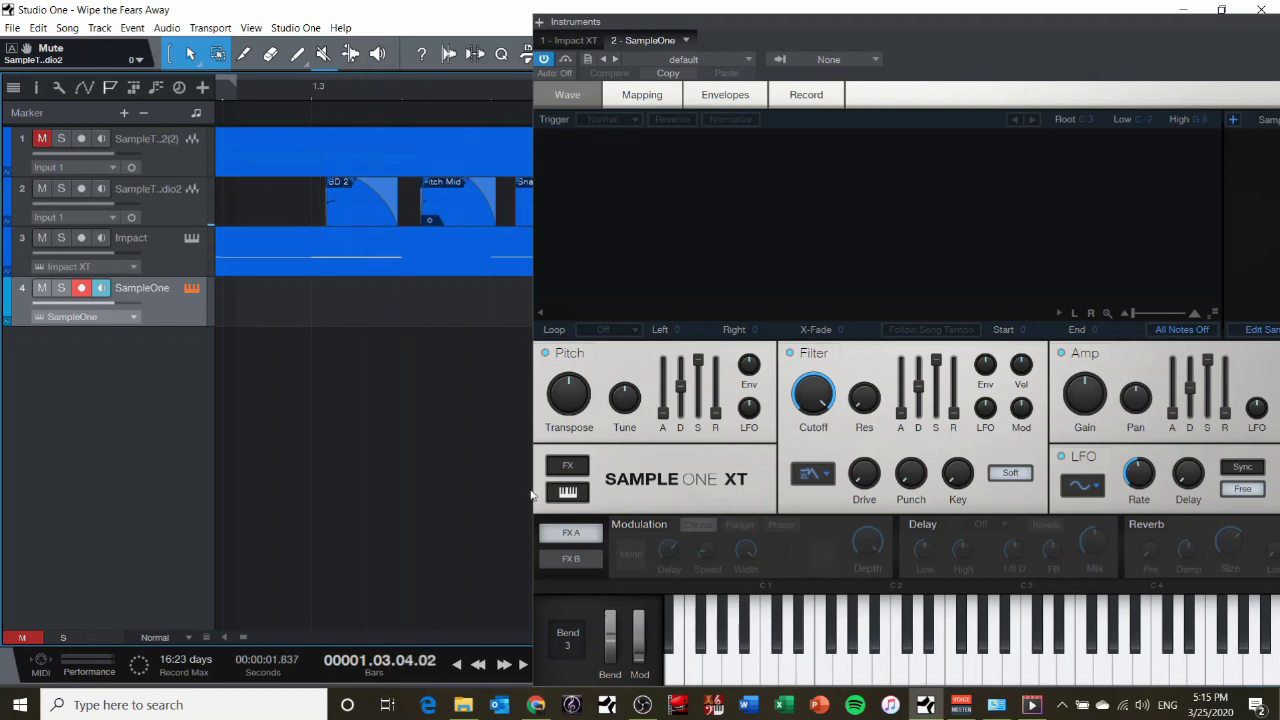
pyautogui.moveTo(1200, 24); pyautogui.dragTo(902, 49)
pyautogui.click(1077, 49)
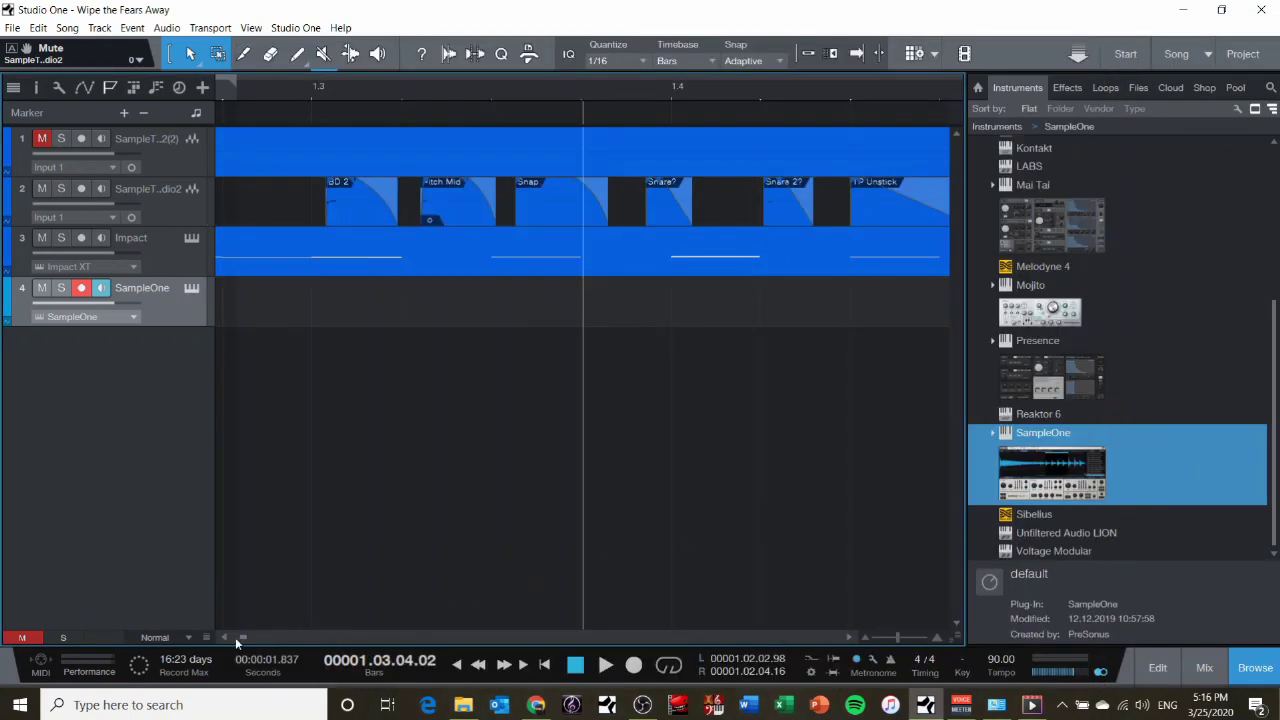
# Audition the two Pitch clips after beat 1.2 and mute the Impact track to hear them alone
pyautogui.hscroll(-5, 239, 635)
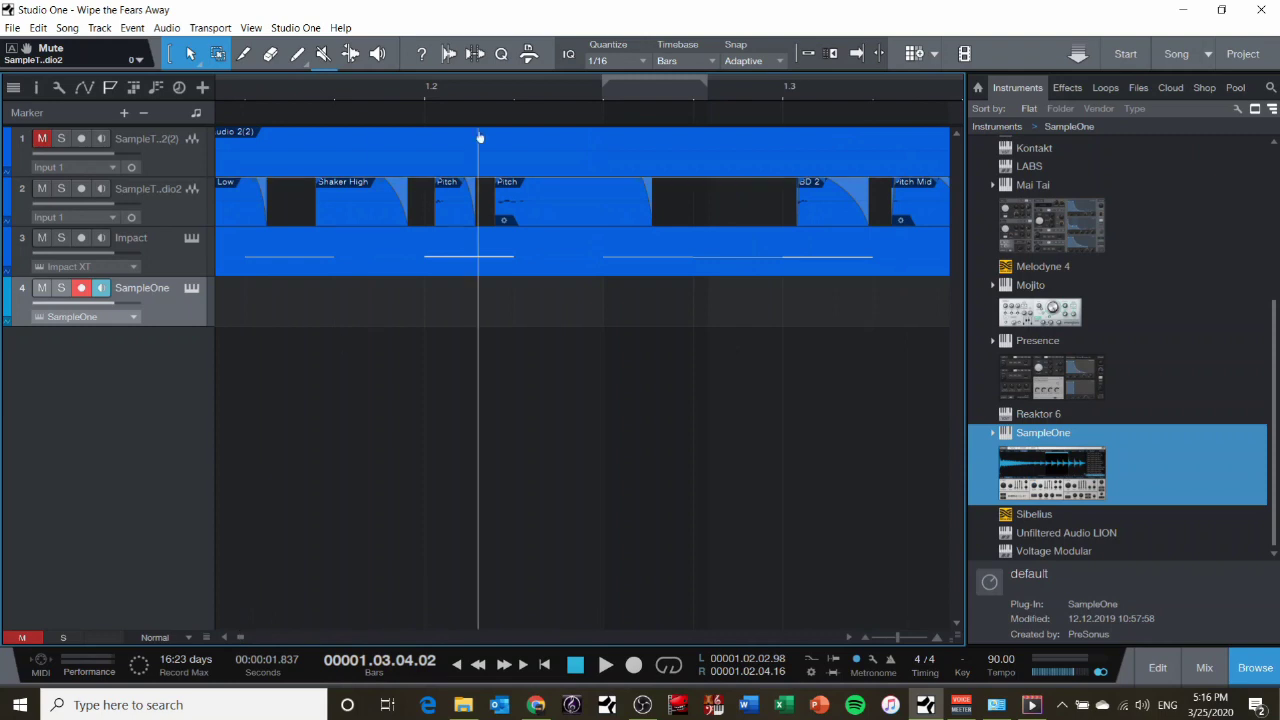
pyautogui.click(499, 93)
pyautogui.press('space')
pyautogui.press('space')
pyautogui.click(427, 89)
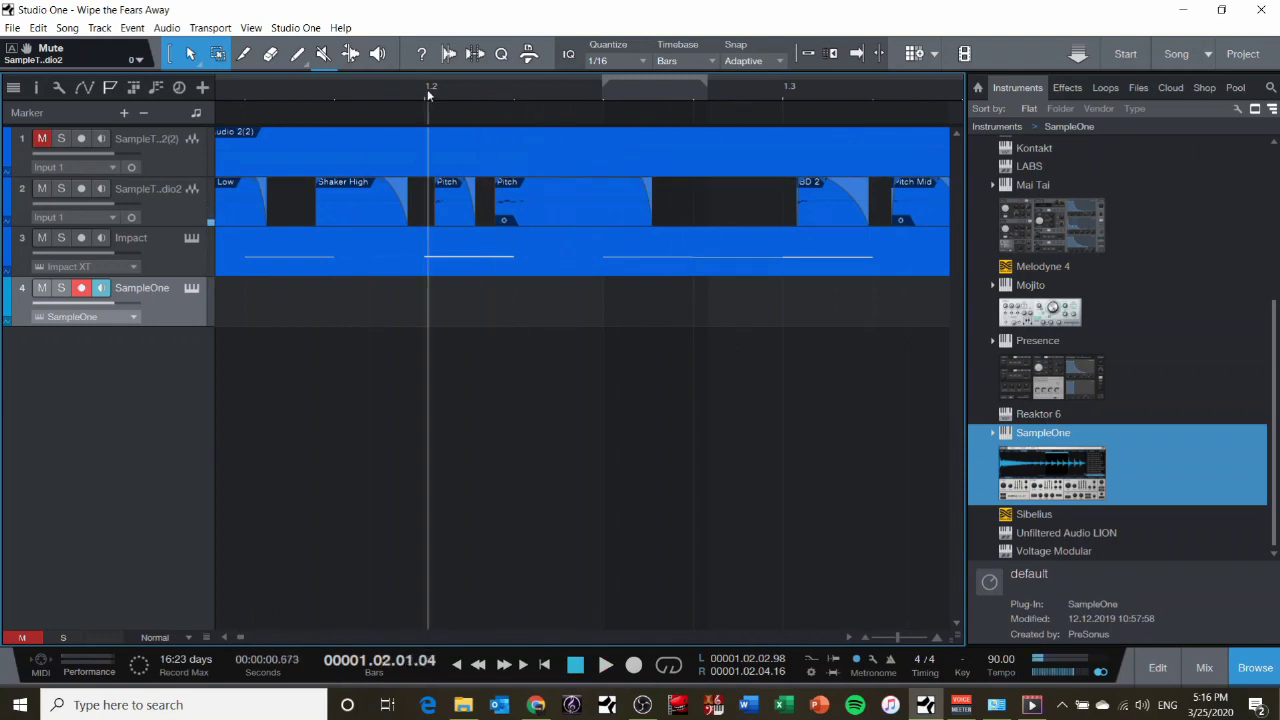
pyautogui.press('KP_0')
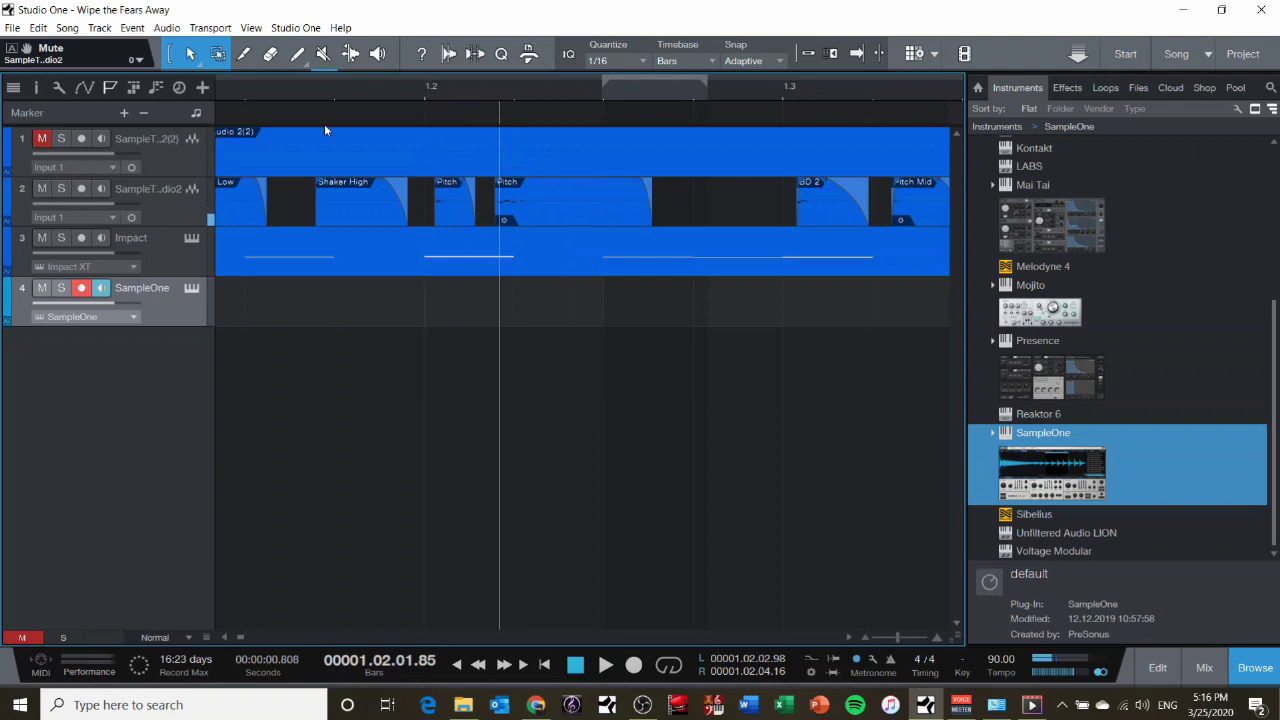
pyautogui.click(46, 239)
pyautogui.press('space')
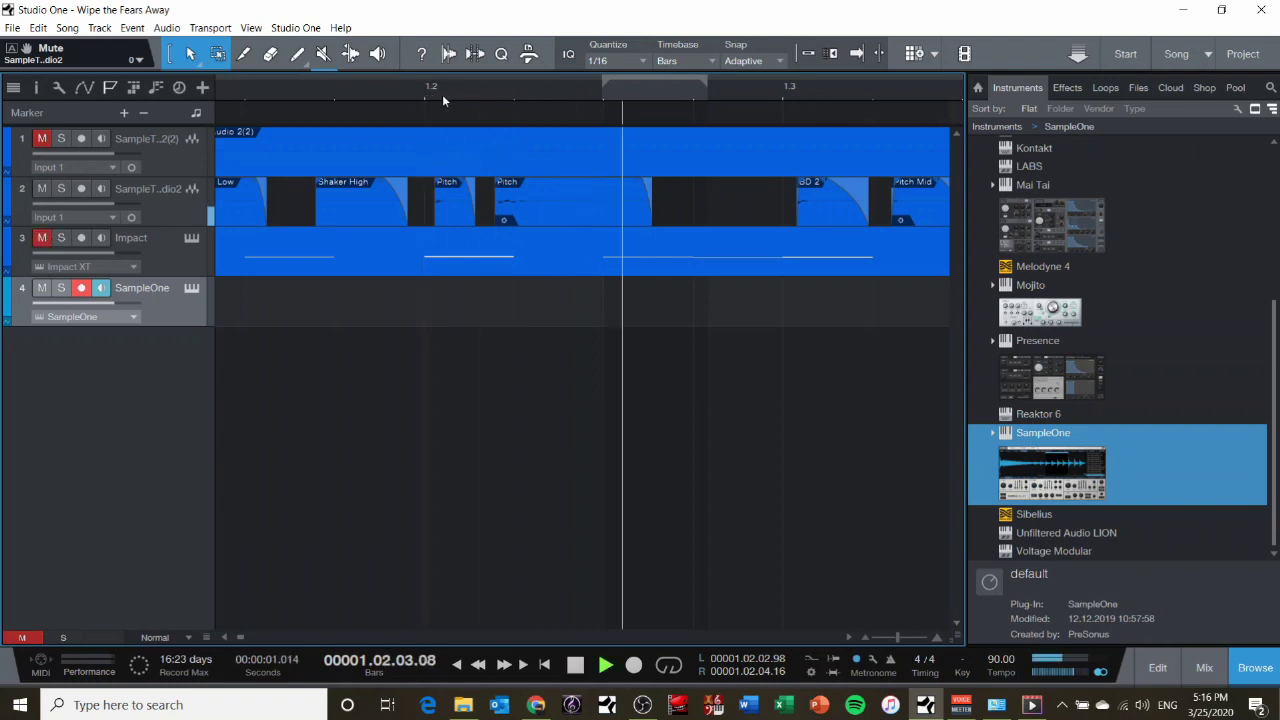
pyautogui.click(493, 95)
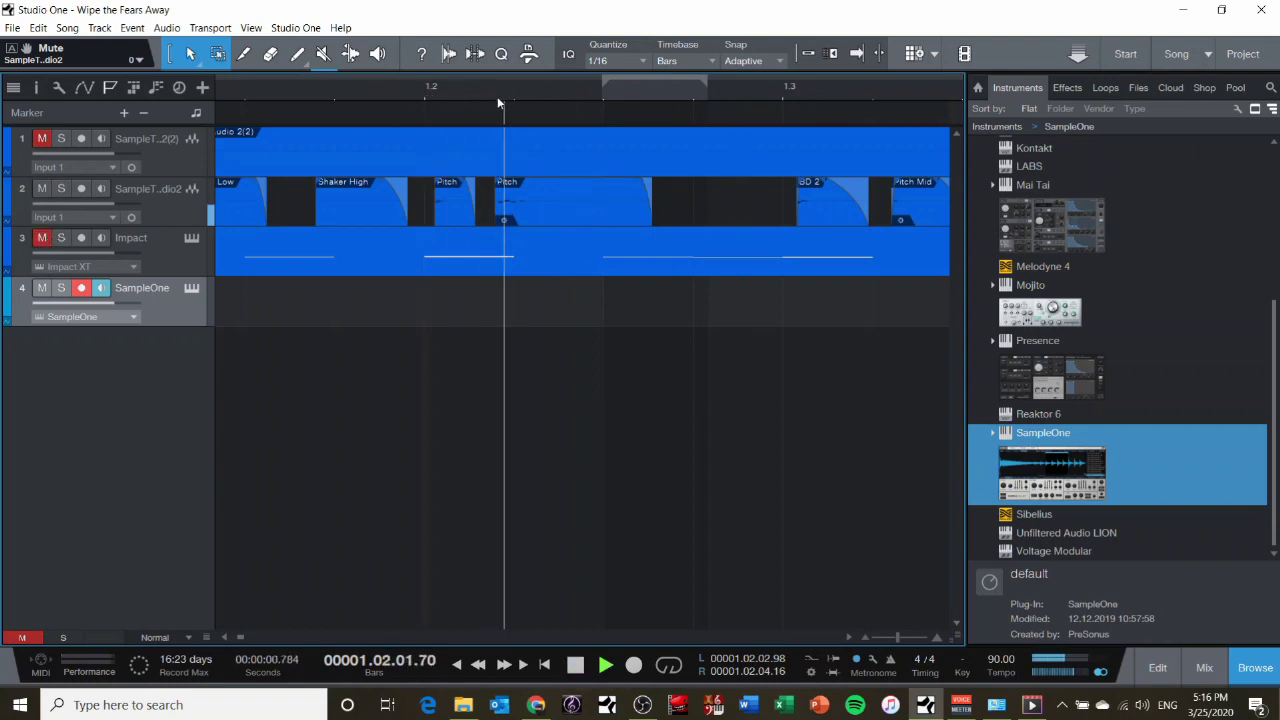
# Load the longer Pitch clip after beat 1.2 into SampleOne and move its window so the whole instrument is visible
pyautogui.click(544, 208)
pyautogui.click(191, 287)
pyautogui.moveTo(697, 57); pyautogui.dragTo(1023, 84)
pyautogui.moveTo(541, 205); pyautogui.dragTo(808, 252)
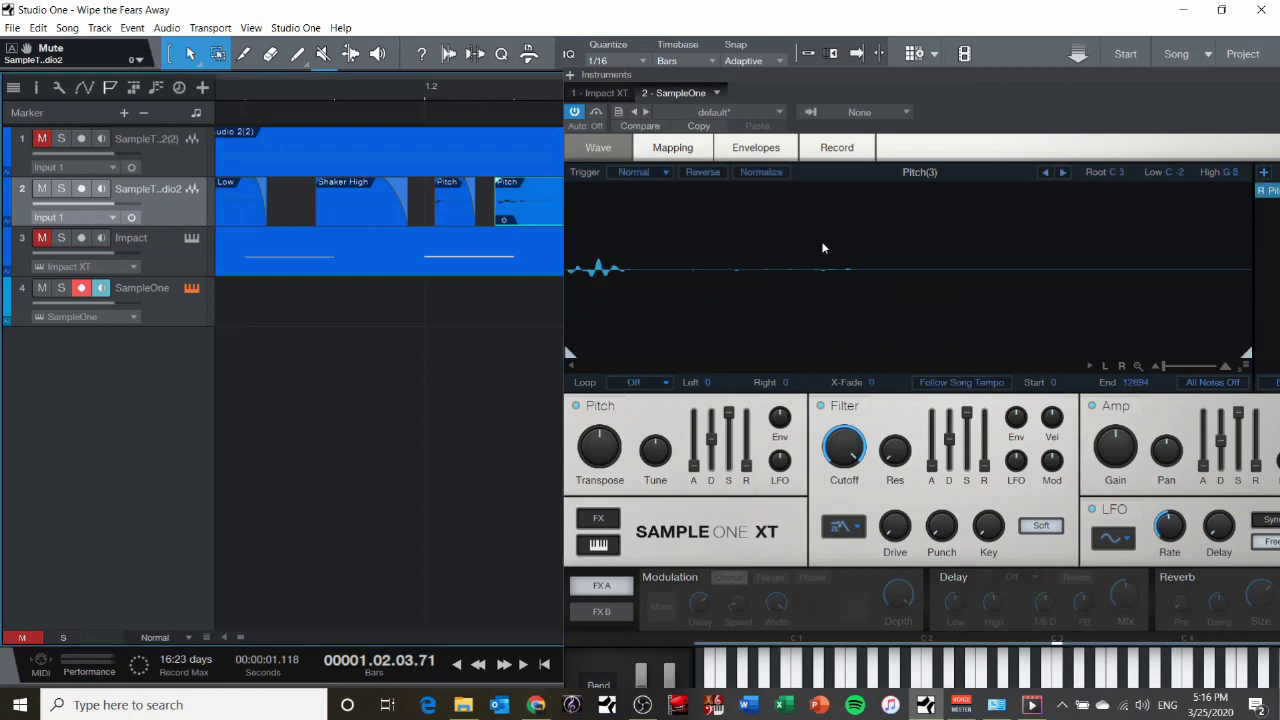
pyautogui.moveTo(956, 74); pyautogui.dragTo(643, 8)
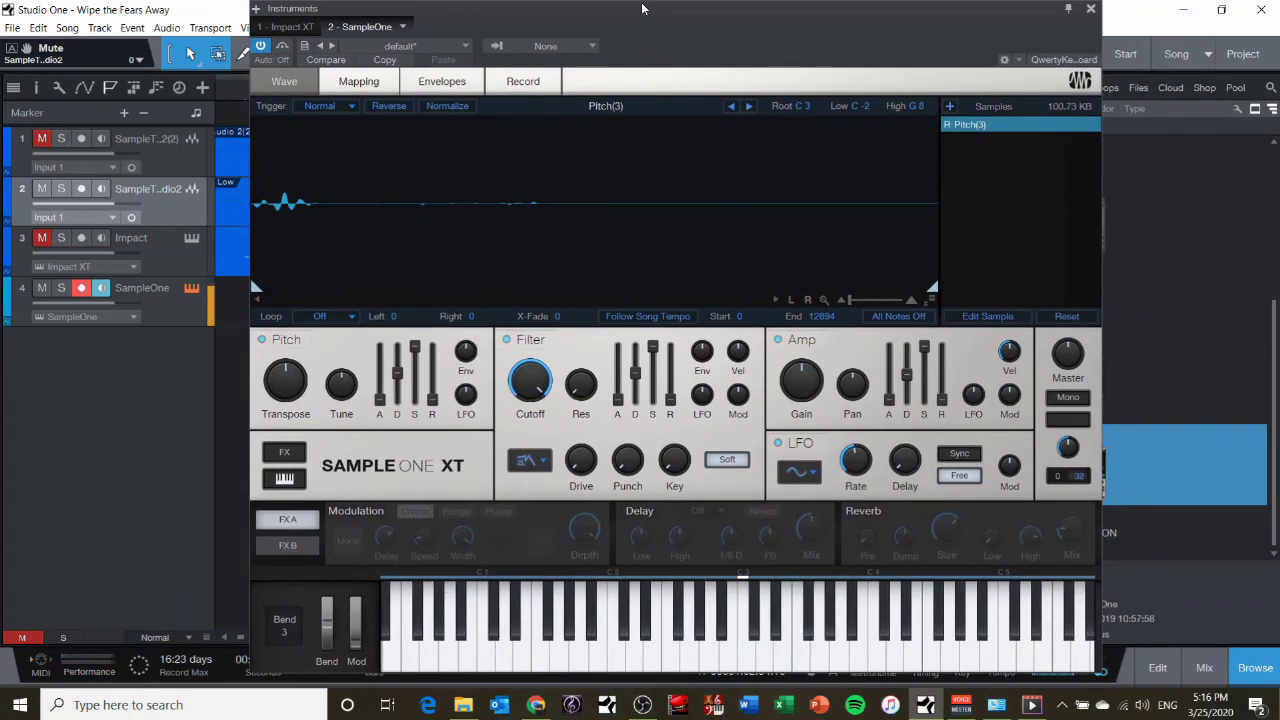
# Play the loaded Pitch sample at several different notes to test it as a melodic instrument
pyautogui.press('a')
pyautogui.press('e')
pyautogui.press('g')
pyautogui.press('a')
pyautogui.press('e')
pyautogui.press('a')
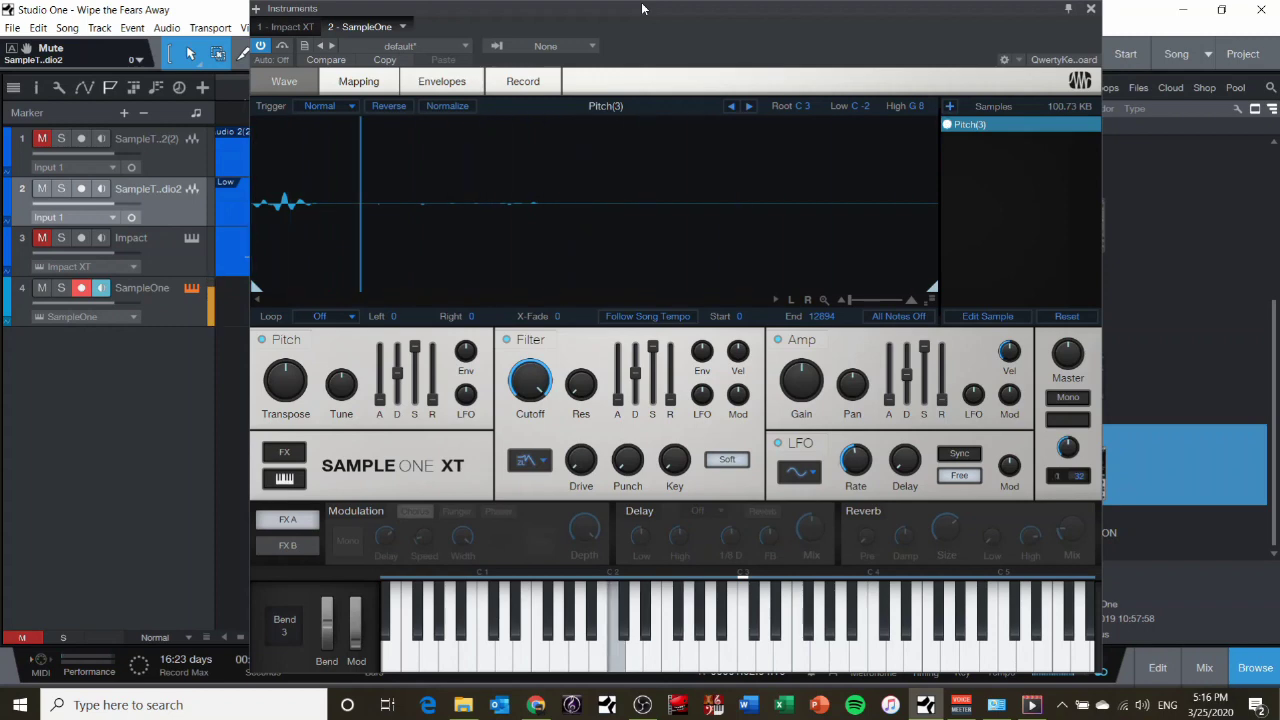
pyautogui.press('g')
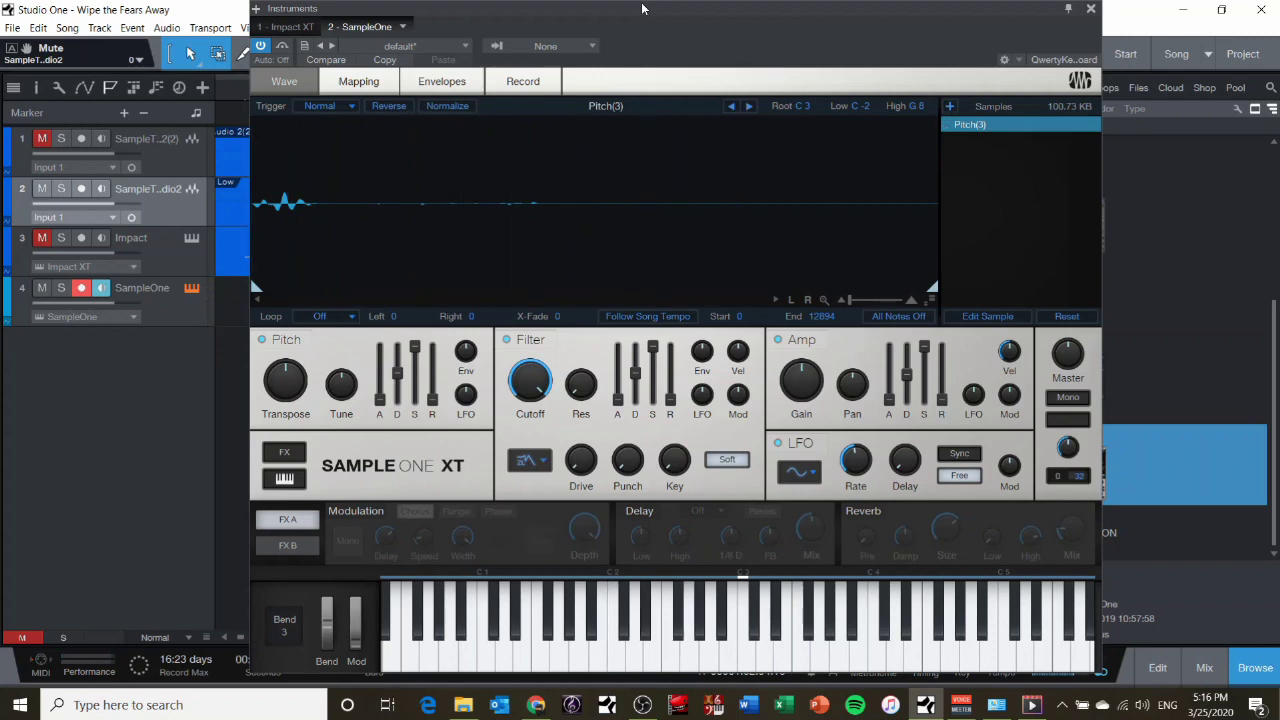
# Play short melodic phrases on SampleOne across several notes to demonstrate the Pitch sample as an instrument
pyautogui.press('a')
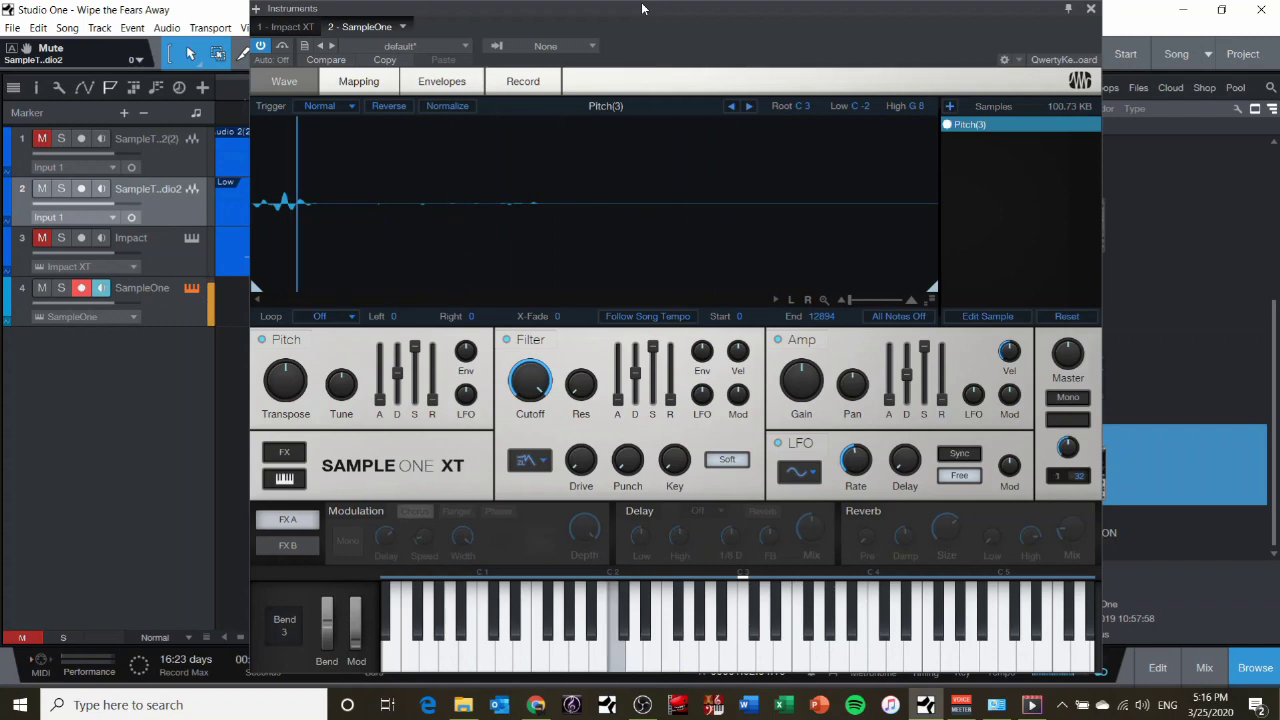
pyautogui.press('e')
pyautogui.press('g')
pyautogui.press('k')
pyautogui.press('g')
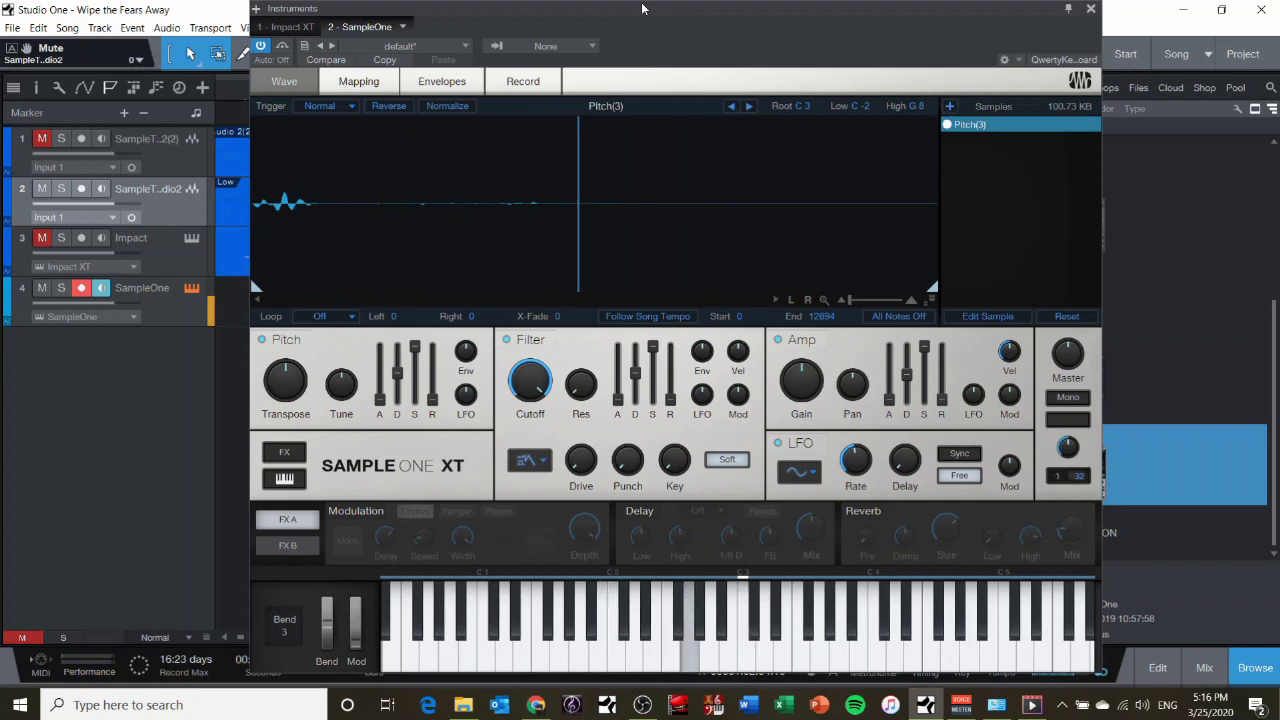
pyautogui.press('a')
pyautogui.press('e')
pyautogui.press('g')
pyautogui.press('g')
pyautogui.press('g')
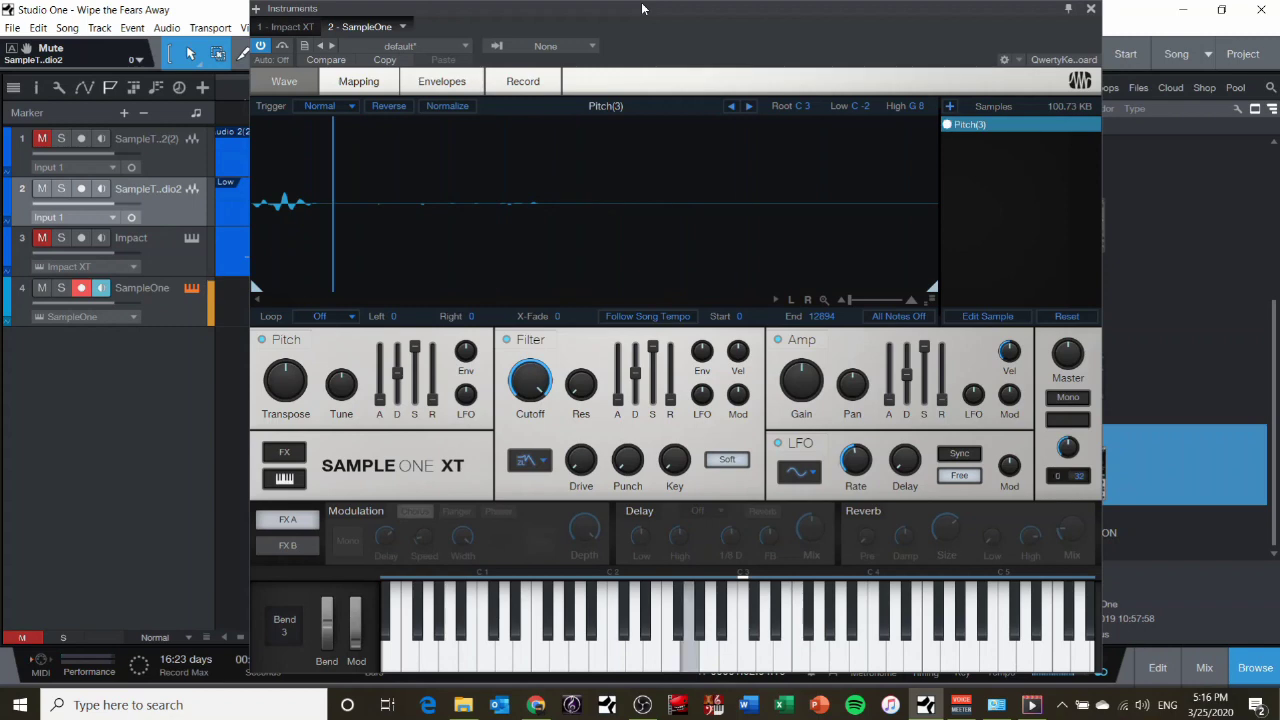
pyautogui.press('a')
pyautogui.press('a')
pyautogui.press('g')
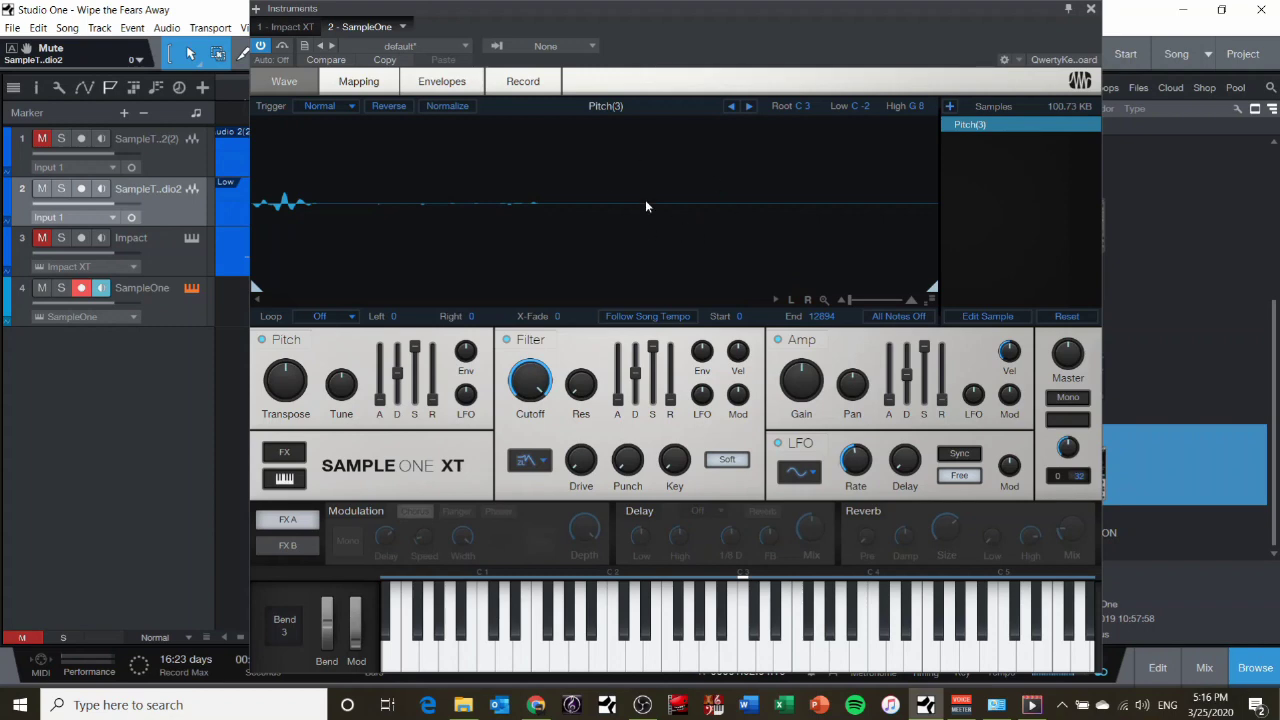
pyautogui.press('a')
pyautogui.press('e')
pyautogui.press('g')
pyautogui.press('g')
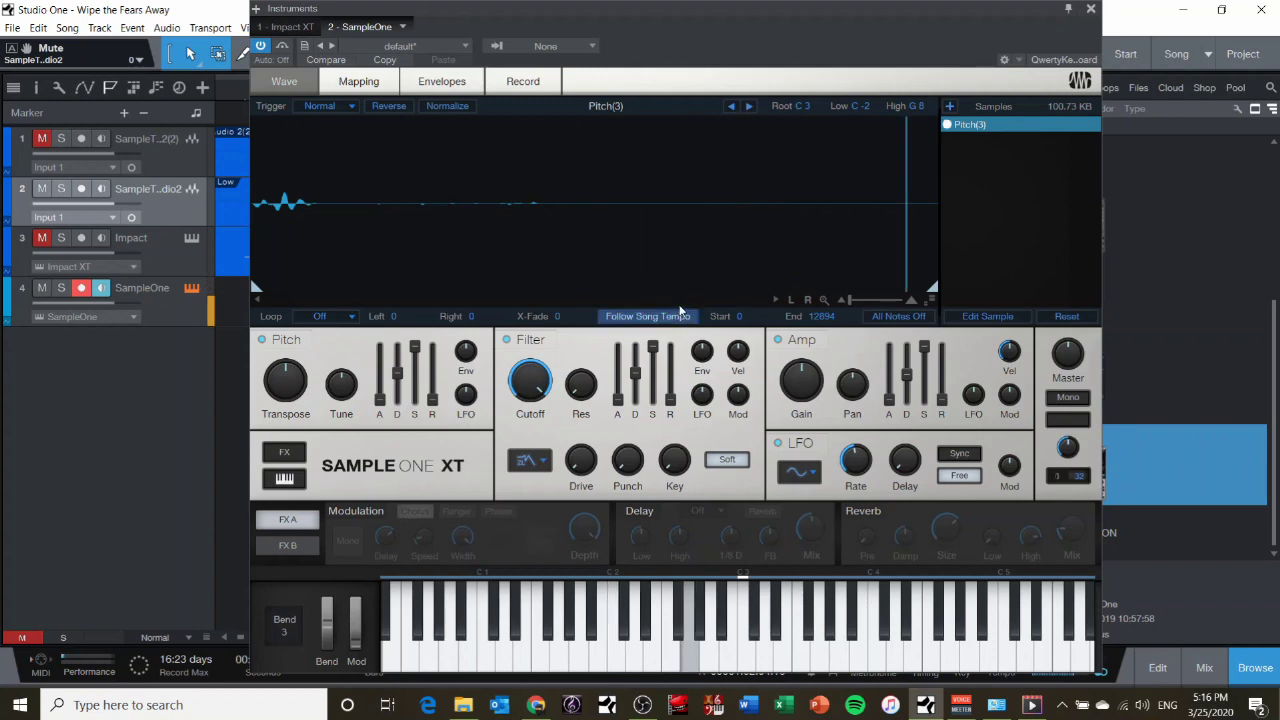
pyautogui.press('e')
pyautogui.press('a')
pyautogui.press('a')
pyautogui.press('g')
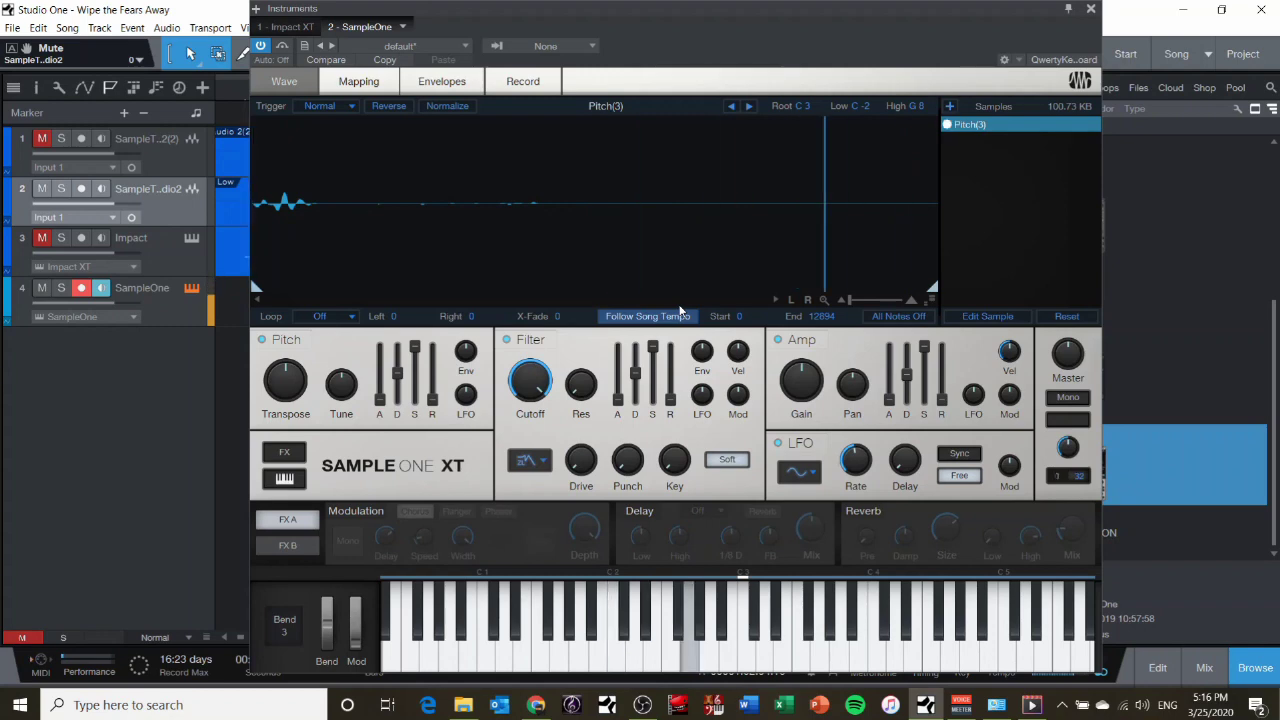
pyautogui.press('a')
pyautogui.press('g')
pyautogui.press('a')
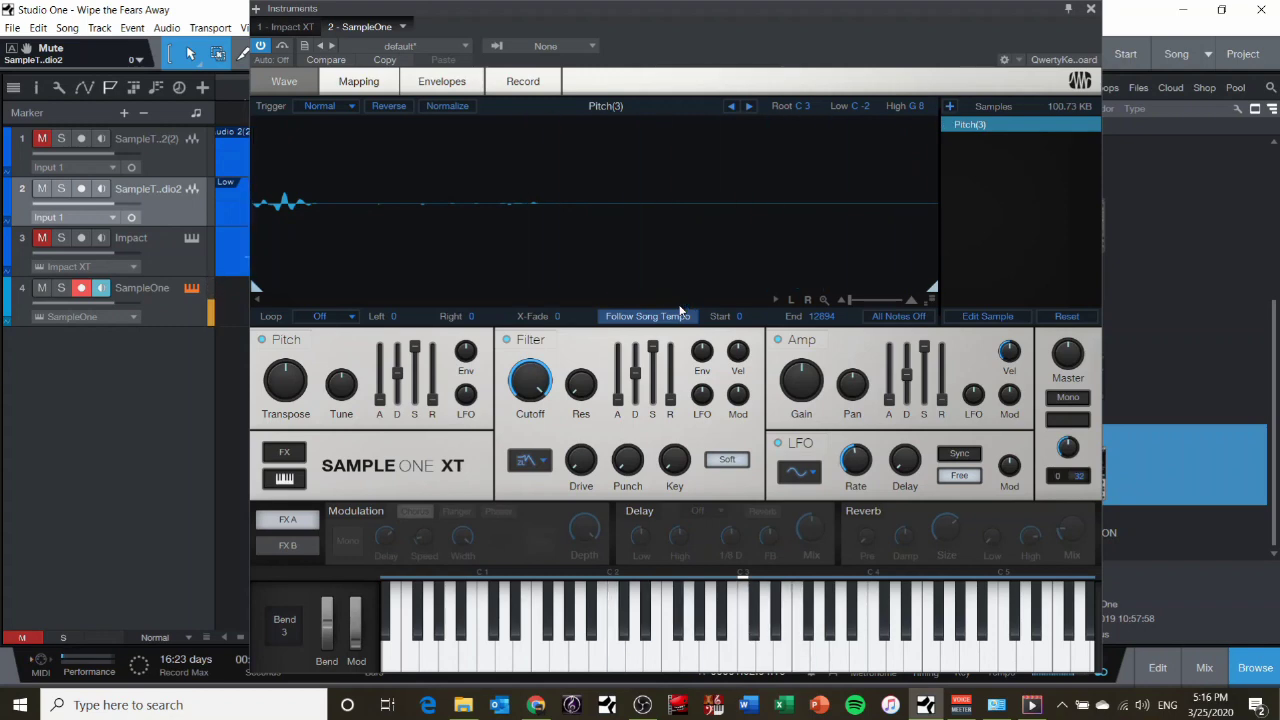
pyautogui.press('g')
pyautogui.press('a')
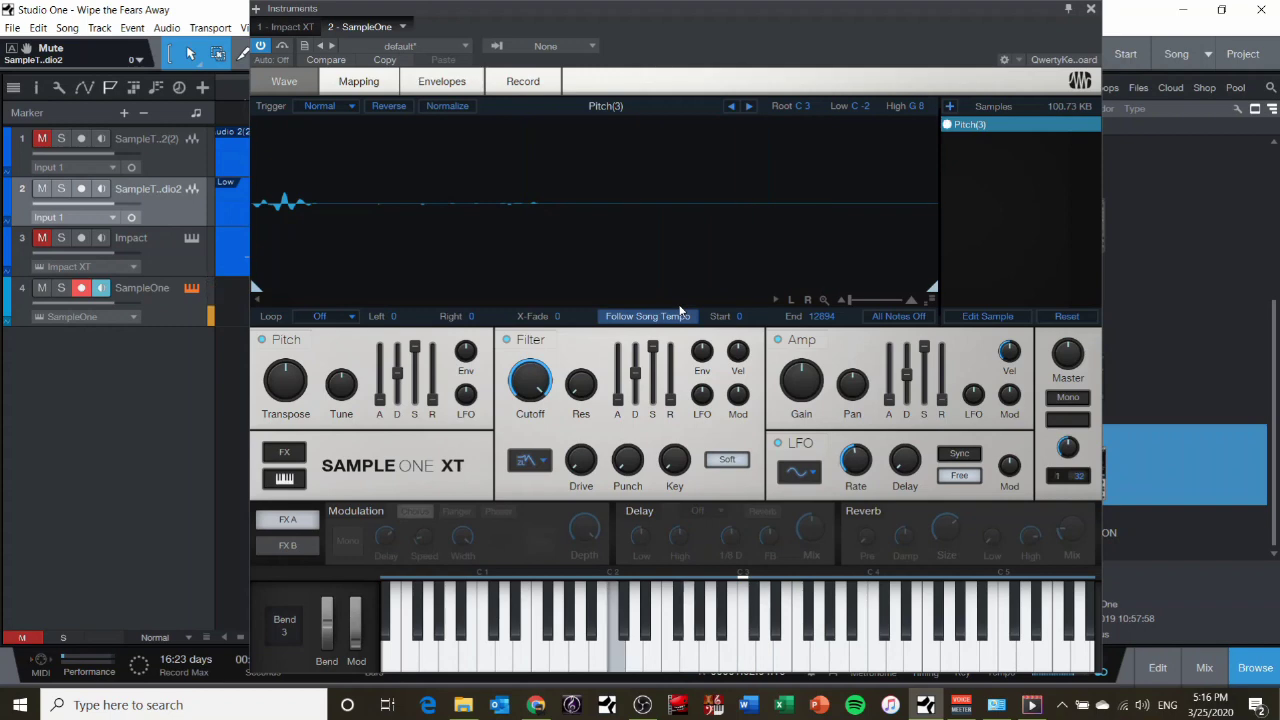
# Try Sustain looping on the Pitch sample with the loop's left point at 1314 and right point at 12894
pyautogui.click(336, 316)
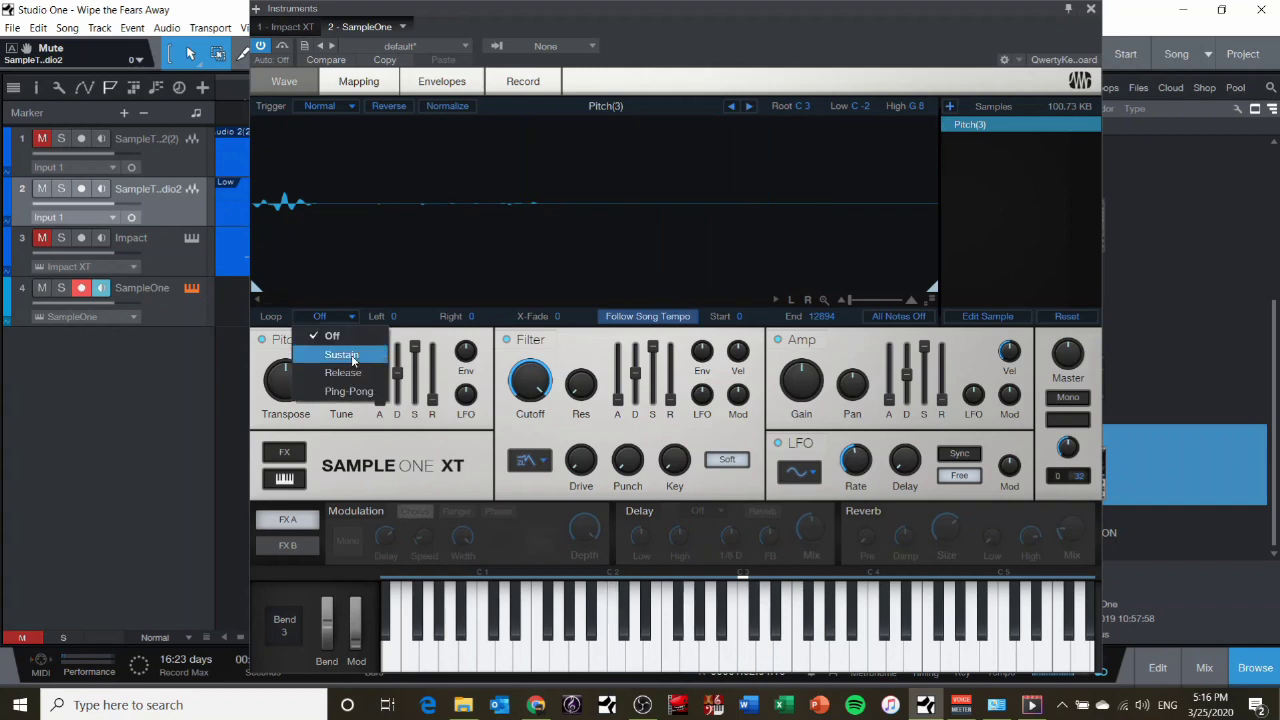
pyautogui.click(330, 354)
pyautogui.press('a')
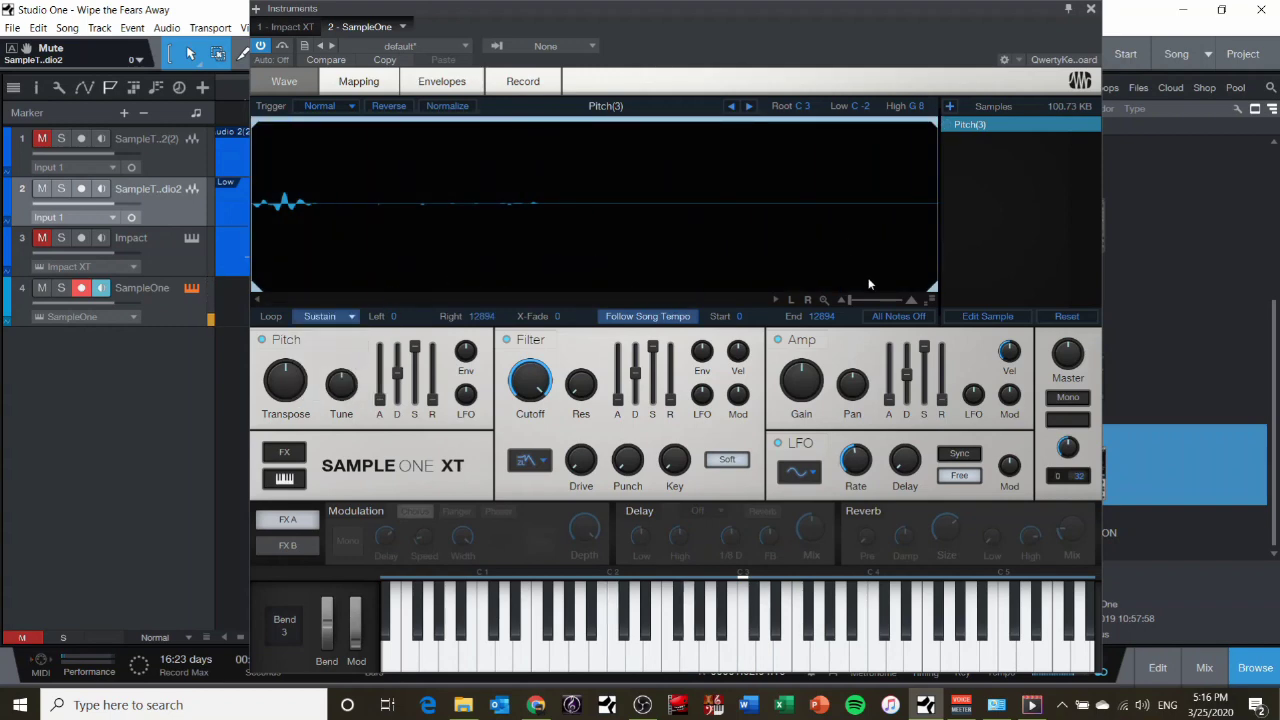
pyautogui.moveTo(940, 128)
pyautogui.mouseDown()
pyautogui.moveTo(318, 143)
pyautogui.moveTo(296, 127)
pyautogui.moveTo(459, 135)
pyautogui.mouseUp()
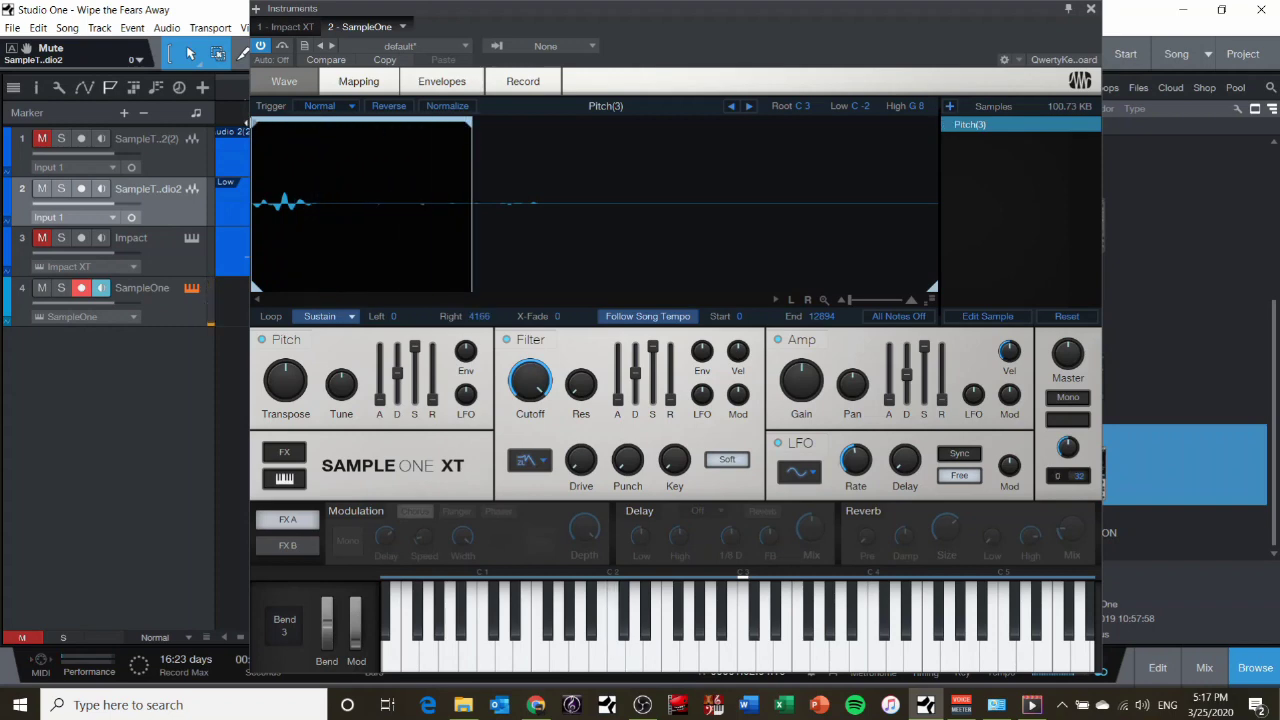
pyautogui.moveTo(255, 124); pyautogui.dragTo(322, 125)
pyautogui.moveTo(470, 128); pyautogui.dragTo(940, 130)
pyautogui.press('a')
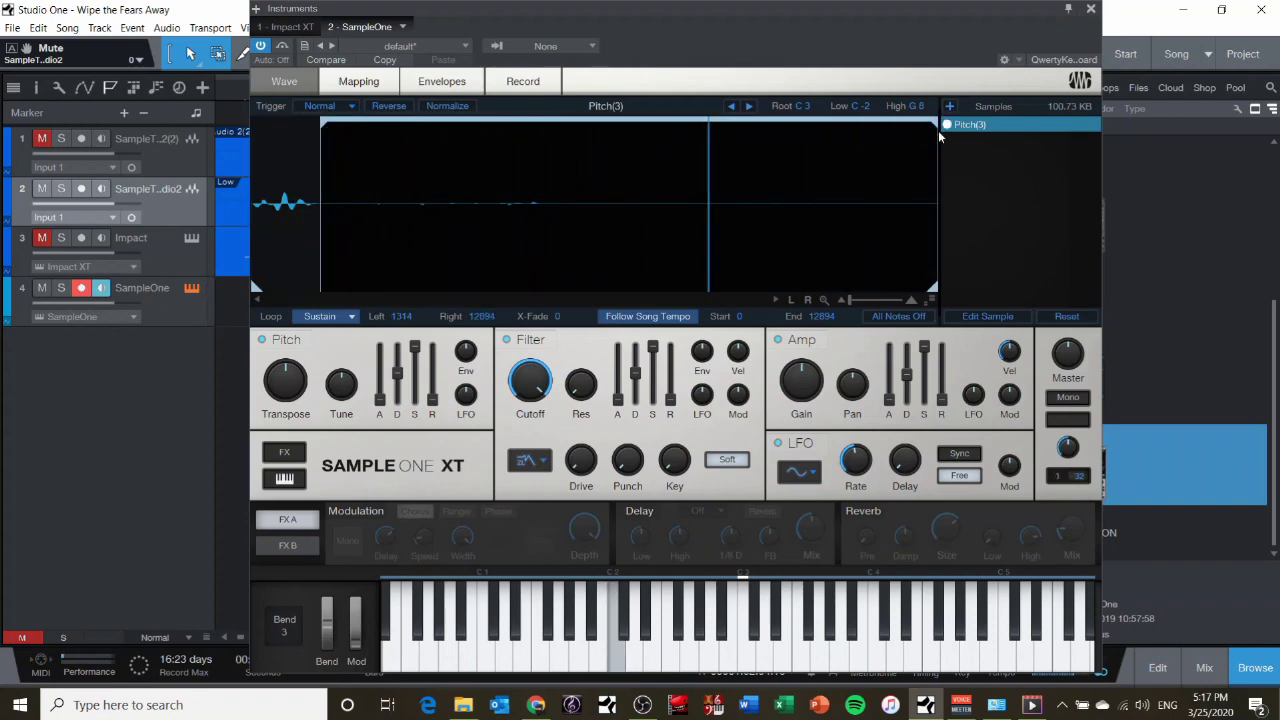
# Extend the loop back to the sample's beginning, try the Release and Ping-Pong loop modes, and turn looping off
pyautogui.moveTo(322, 128); pyautogui.dragTo(252, 130)
pyautogui.click(335, 316)
pyautogui.click(354, 379)
pyautogui.click(335, 316)
pyautogui.click(354, 397)
pyautogui.press('a')
pyautogui.click(335, 316)
pyautogui.click(359, 343)
# Move the Pitch sample's start point to 190, try Normalize on it, and close the SampleOne window
pyautogui.moveTo(252, 220); pyautogui.dragTo(260, 220)
pyautogui.press('e')
pyautogui.click(448, 106)
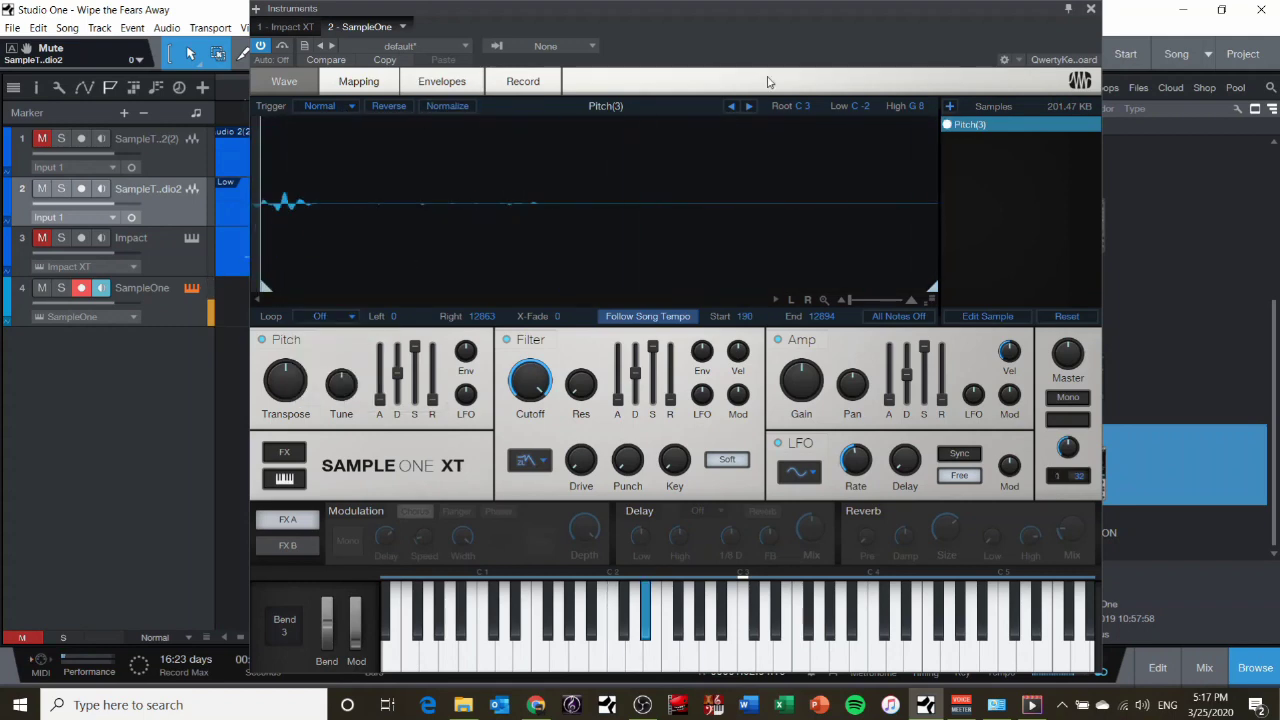
pyautogui.click(1091, 9)
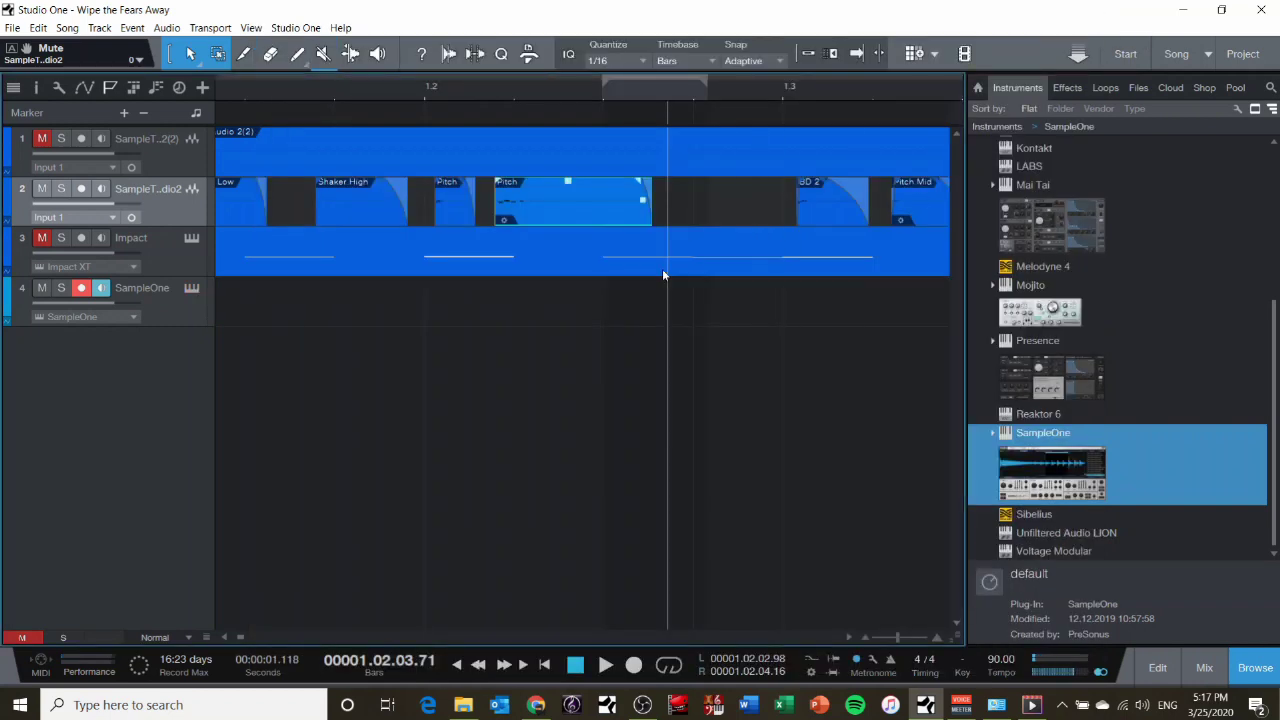
# Unmute the Impact track and record a melody on the SampleOne track from the song start through bar 4
pyautogui.press(',')
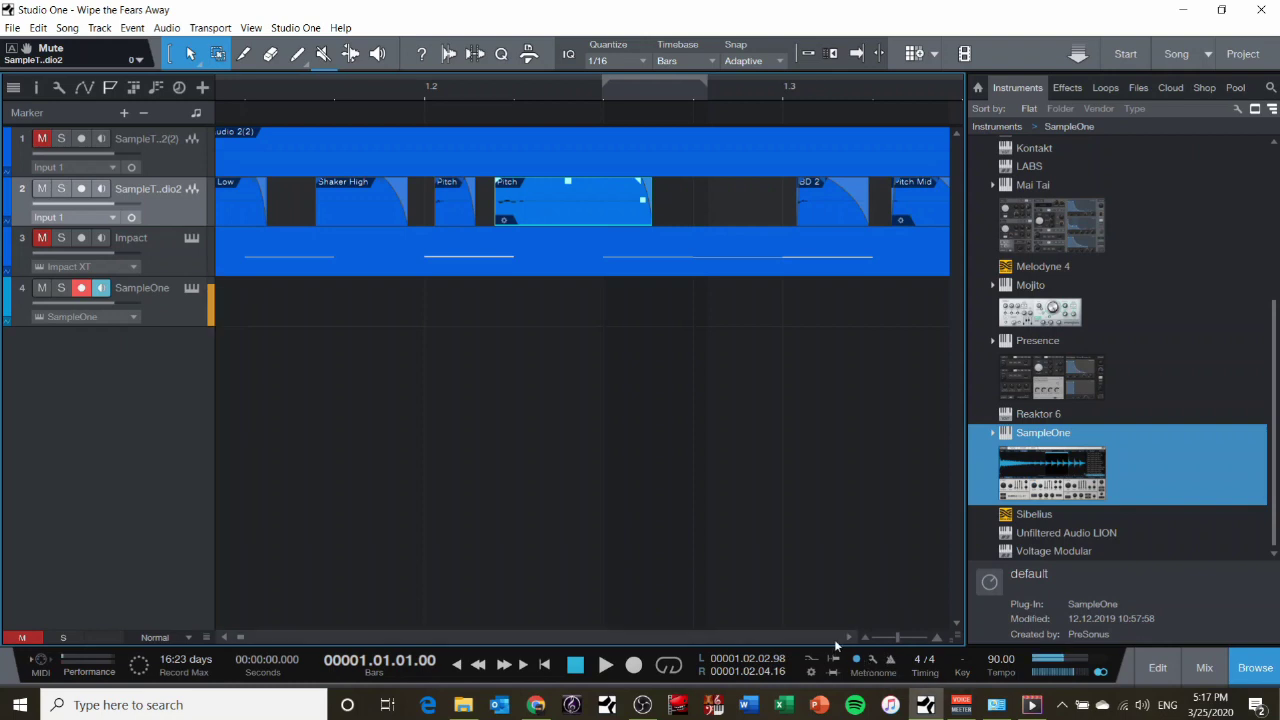
pyautogui.click(309, 315)
pyautogui.click(179, 311)
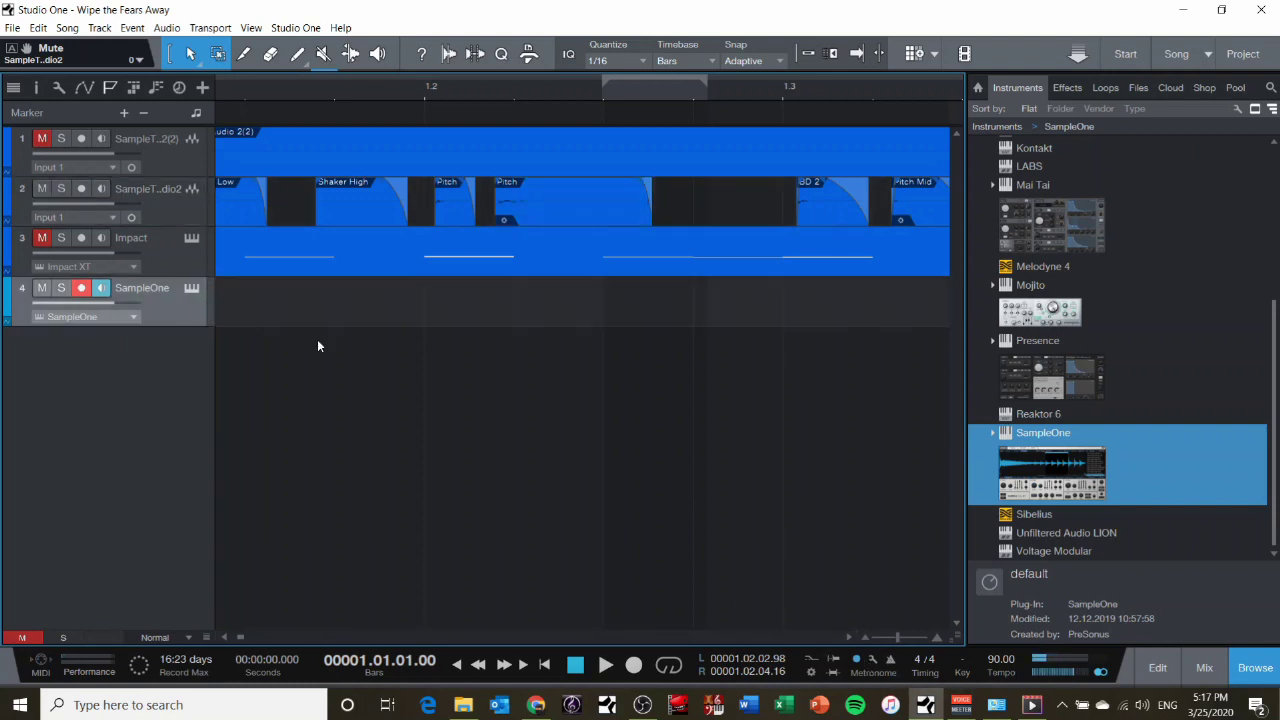
pyautogui.click(42, 239)
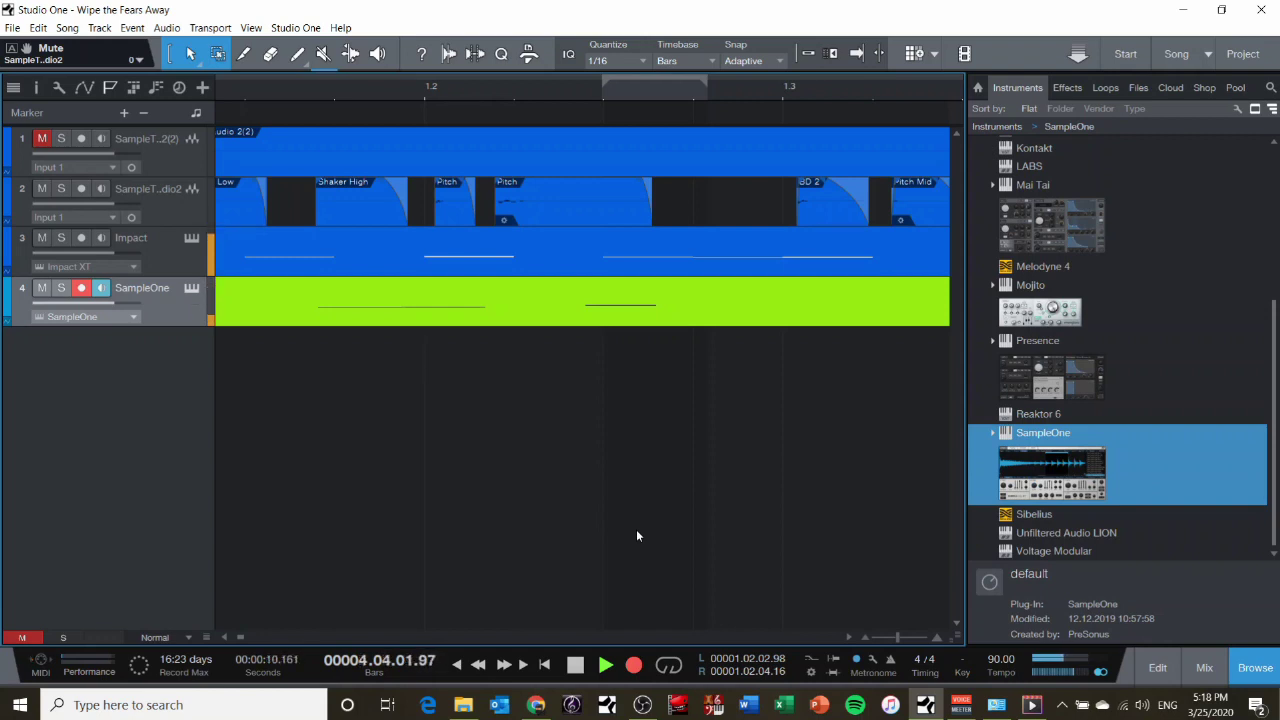
pyautogui.press('space')
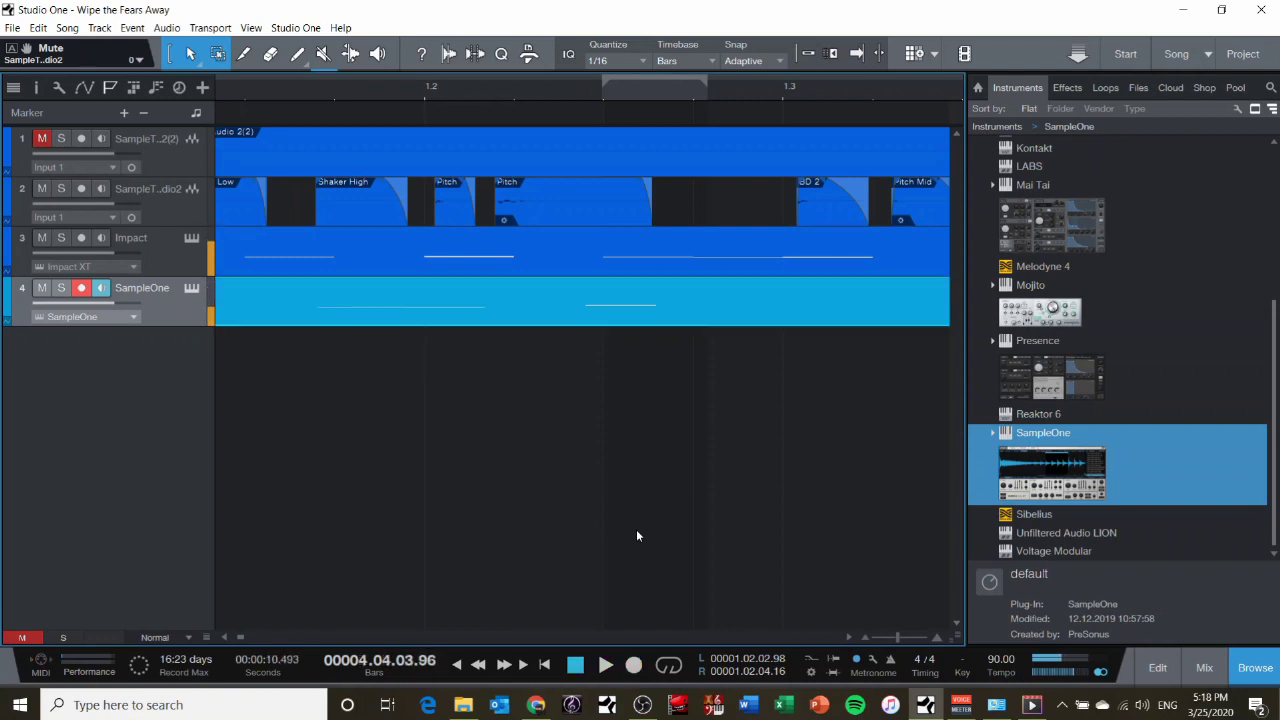
# Quantize all notes of the recorded SampleOne part to a straight 1/16 grid with Start at 100%
pyautogui.doubleClick(686, 314)
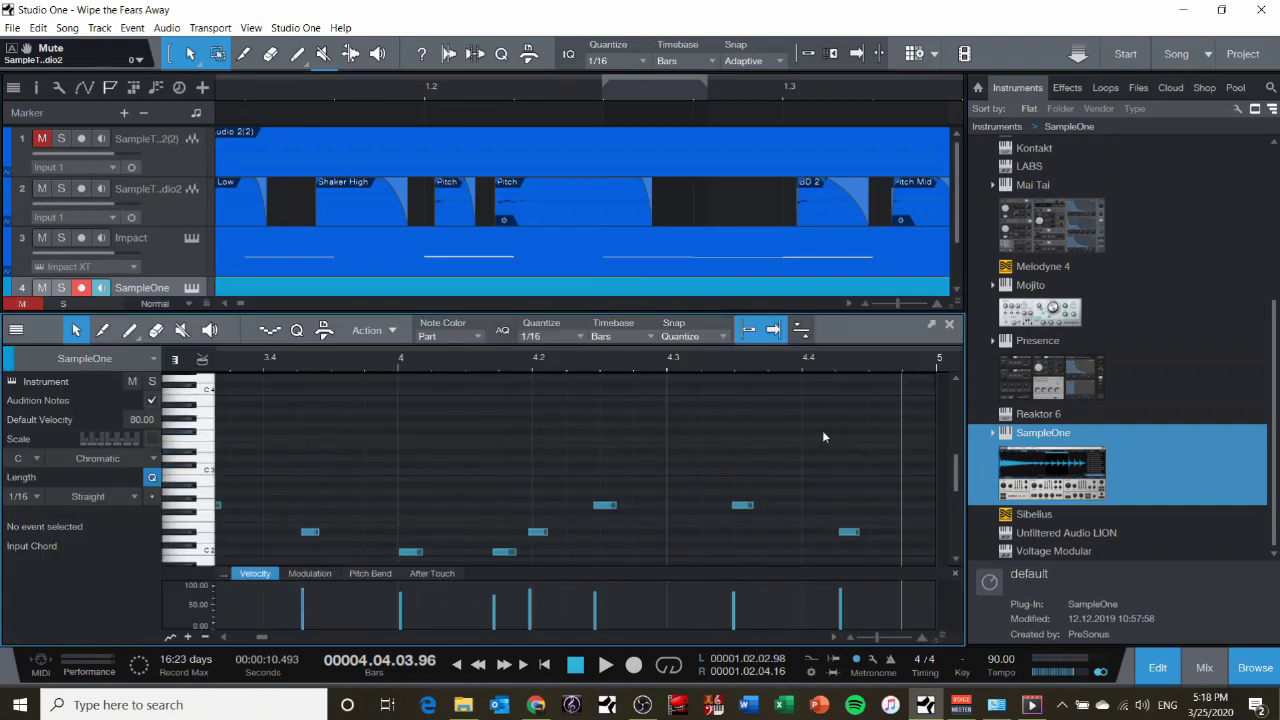
pyautogui.press(',')
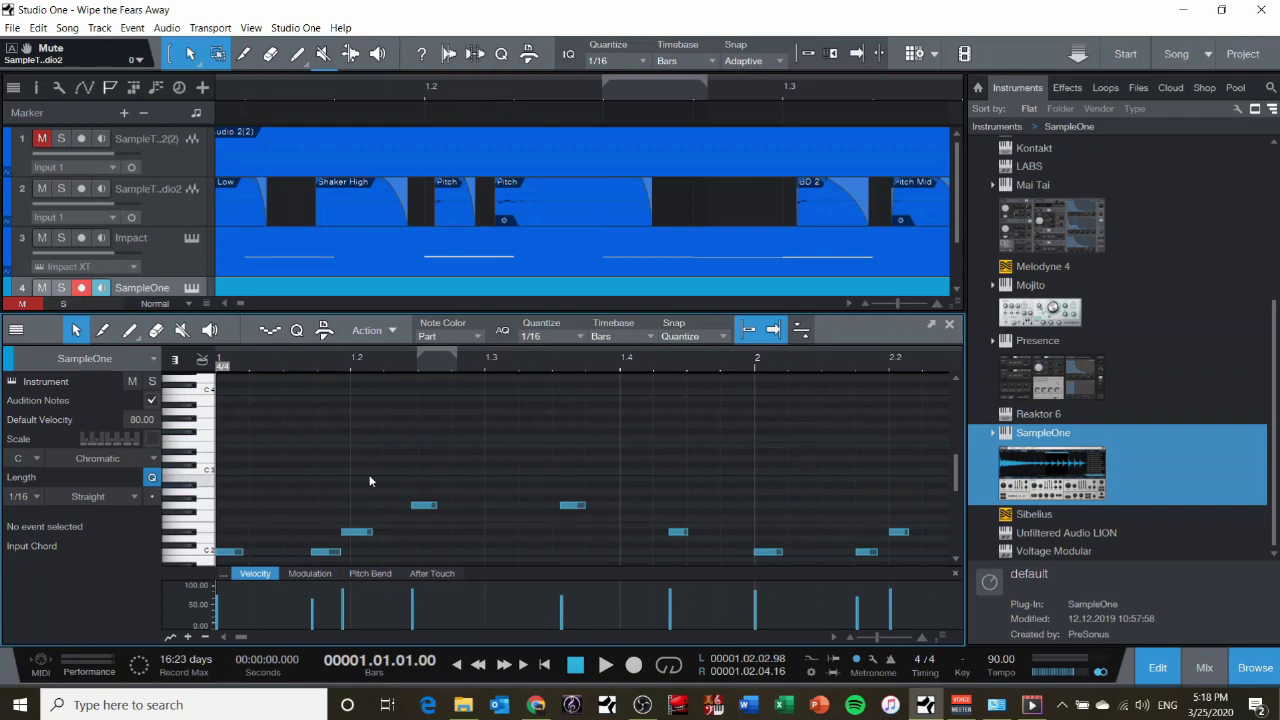
pyautogui.hotkey('ctrl', 'a')
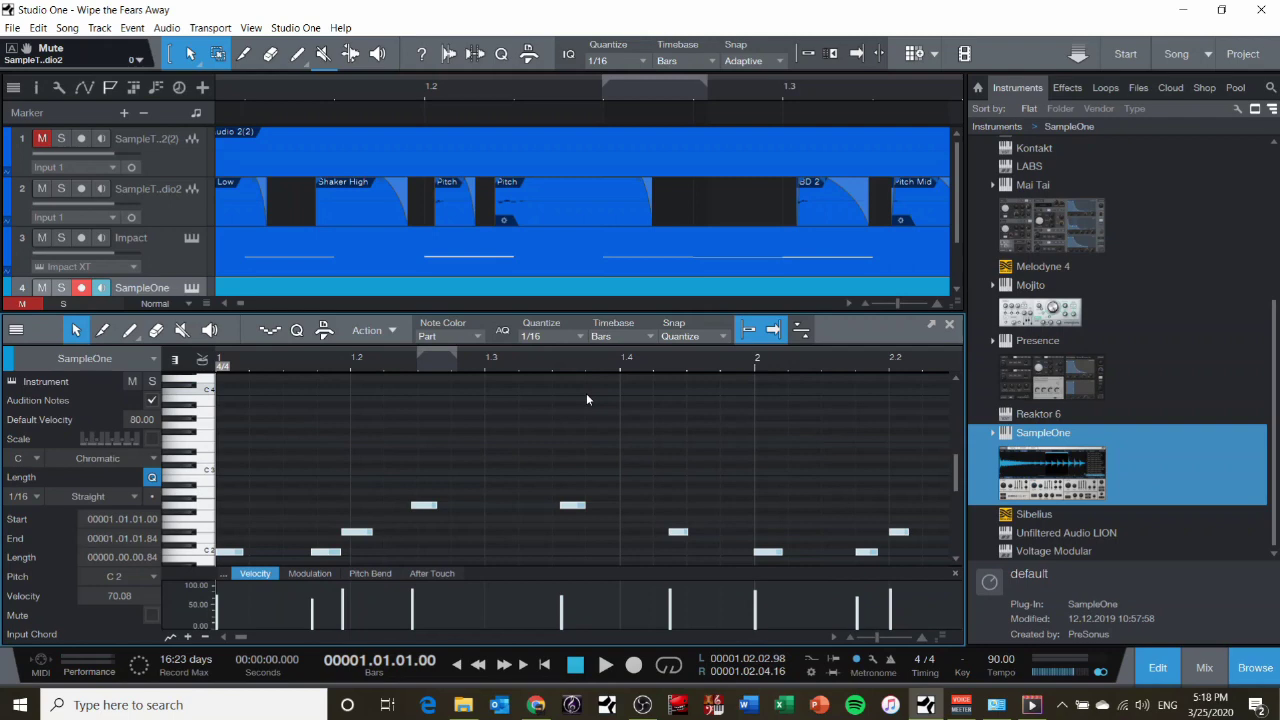
pyautogui.click(296, 331)
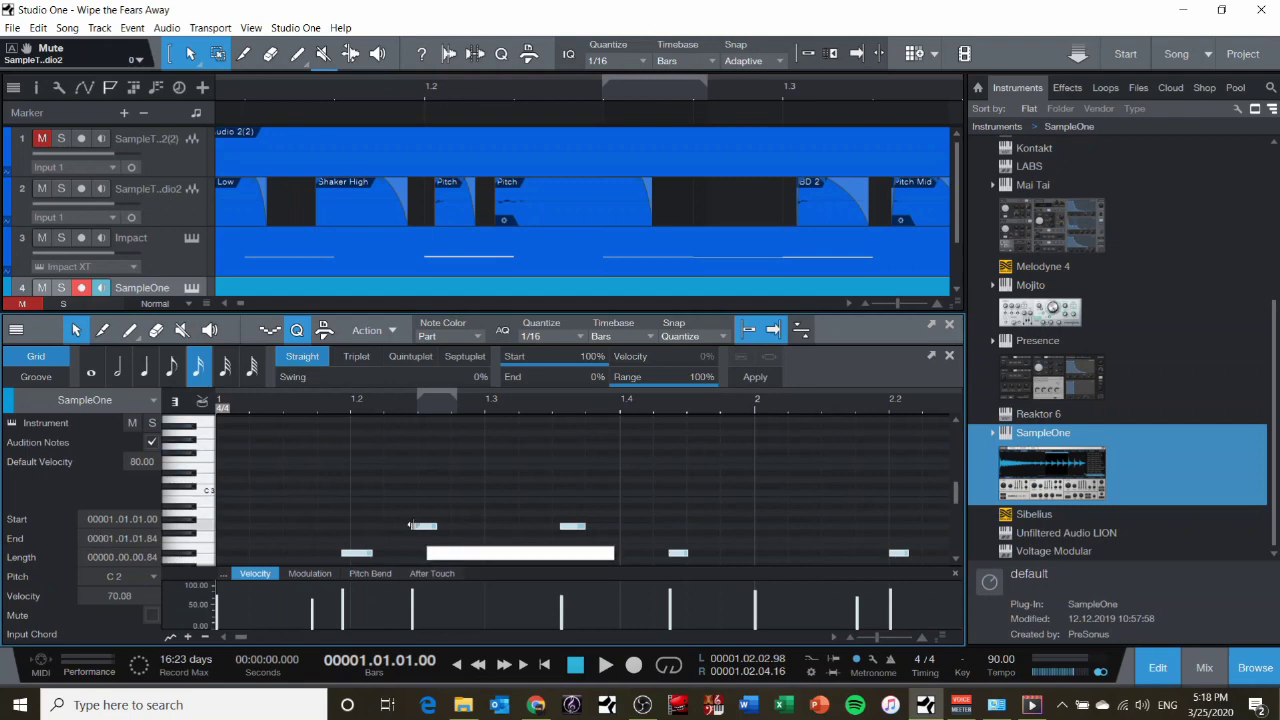
pyautogui.click(758, 378)
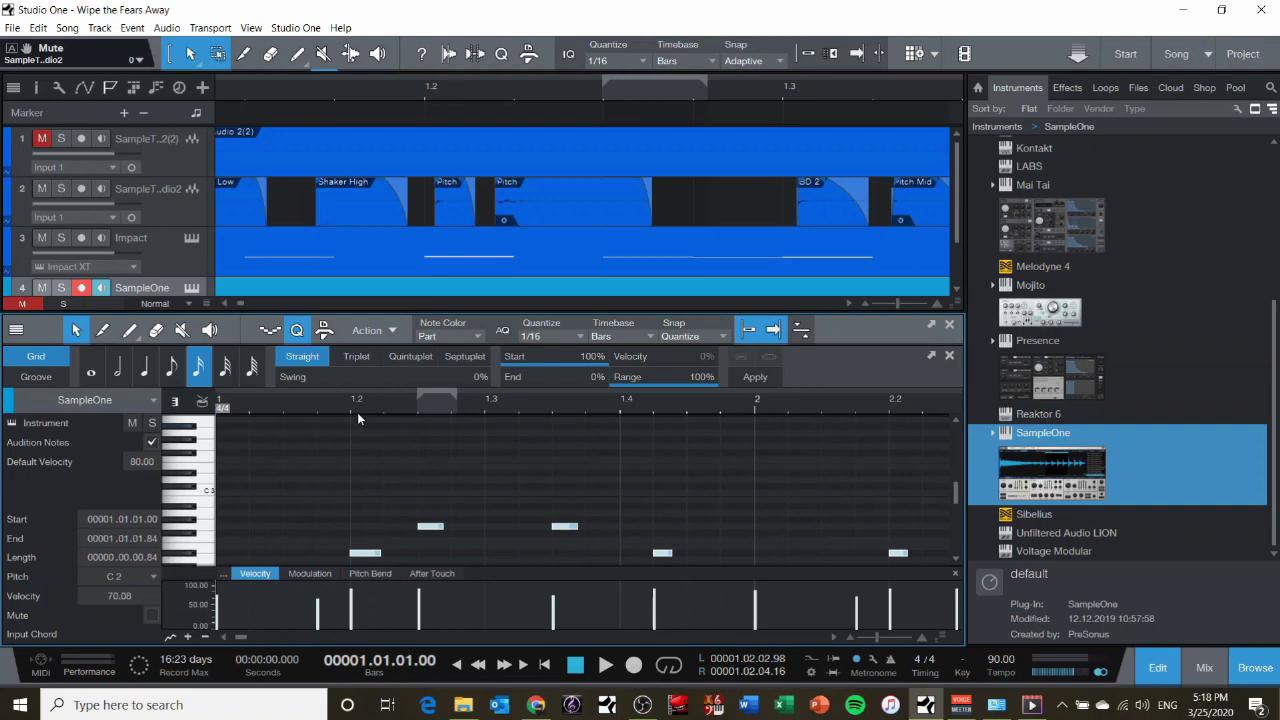
# Play the start of the quantized melody with the beat and return the playhead to the song start
pyautogui.press('space')
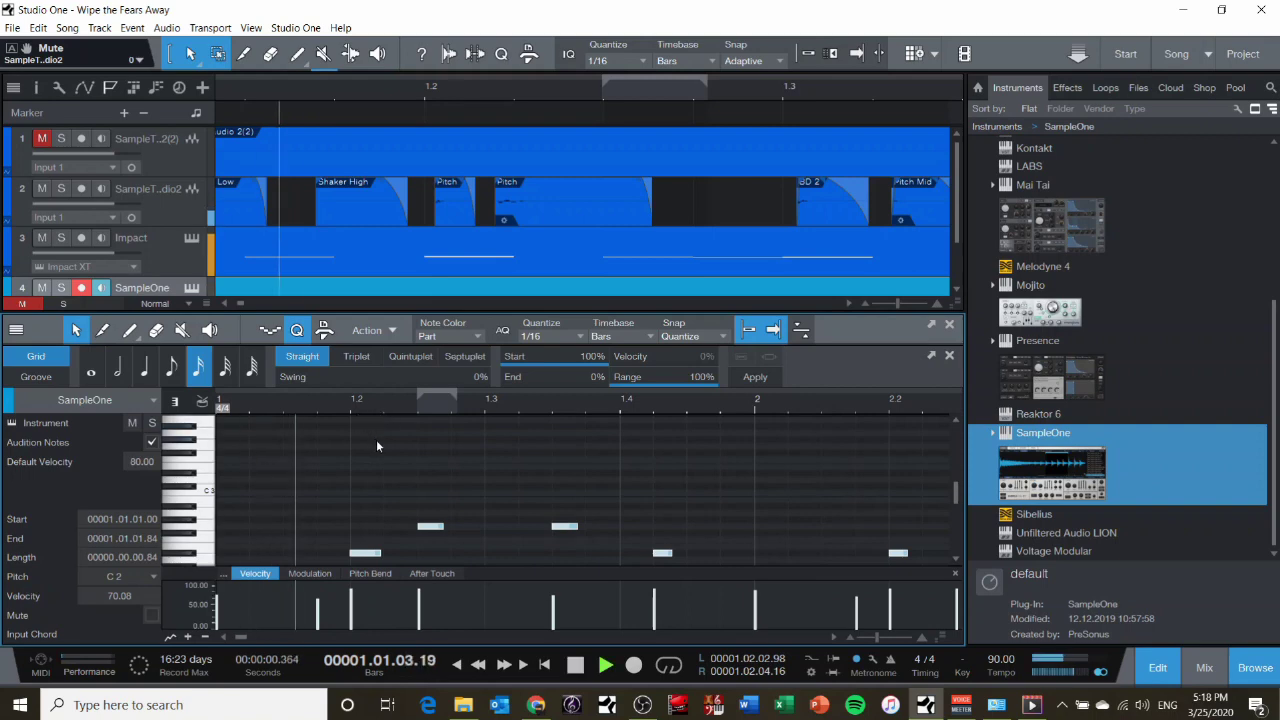
pyautogui.press('space')
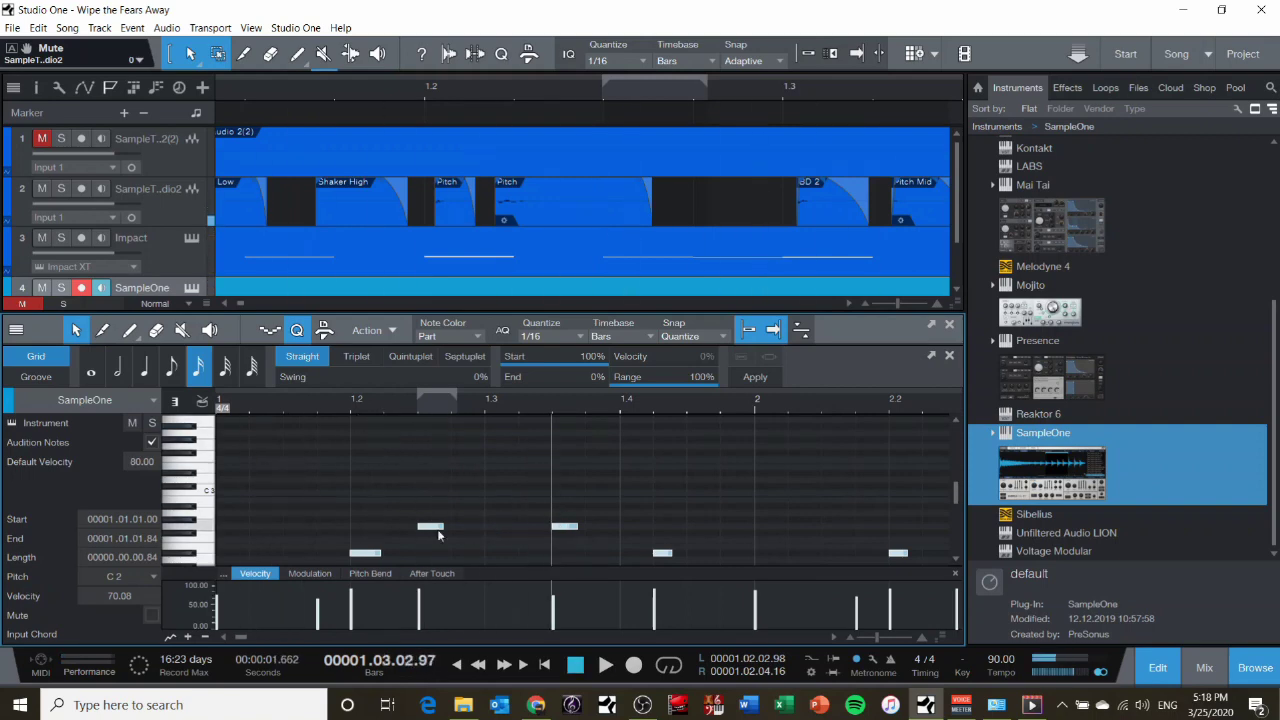
pyautogui.moveTo(364, 553); pyautogui.dragTo(271, 538)
pyautogui.scroll(-4, 304, 535)
pyautogui.press(',')
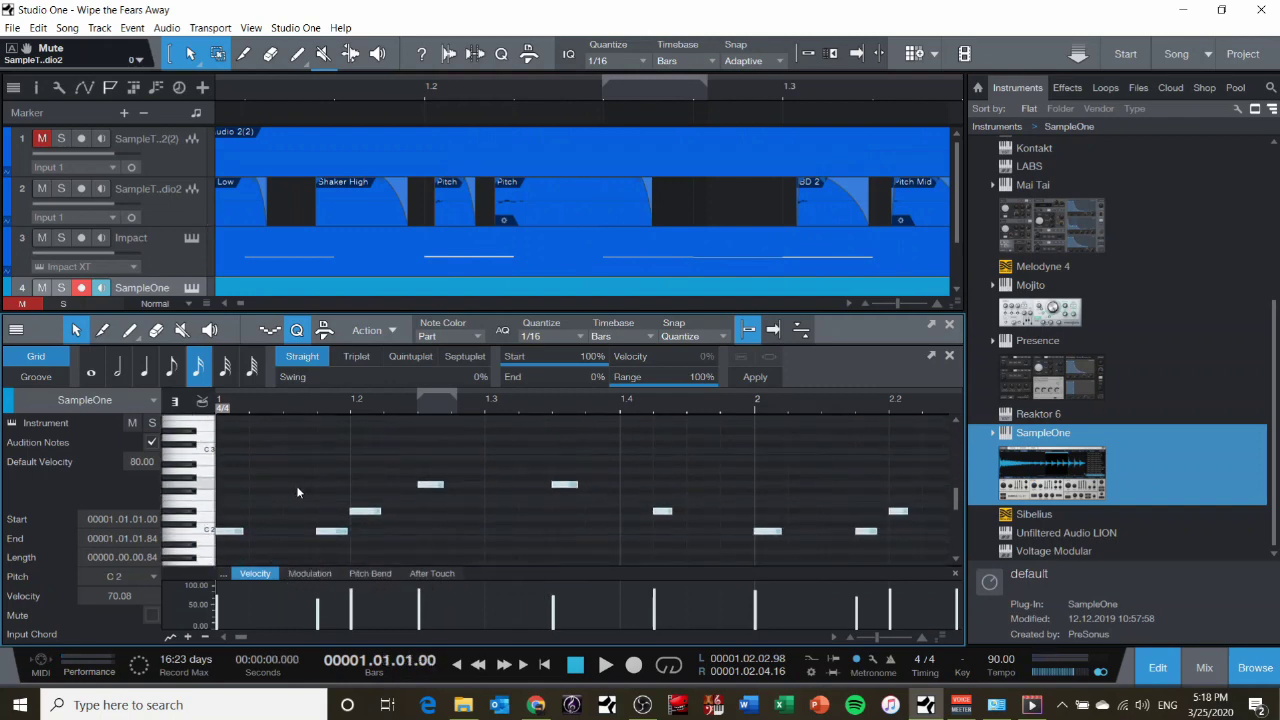
# Solo the SampleOne track and play the quantized melody alone
pyautogui.scroll(-1, 45, 269)
pyautogui.click(61, 262)
pyautogui.press('space')
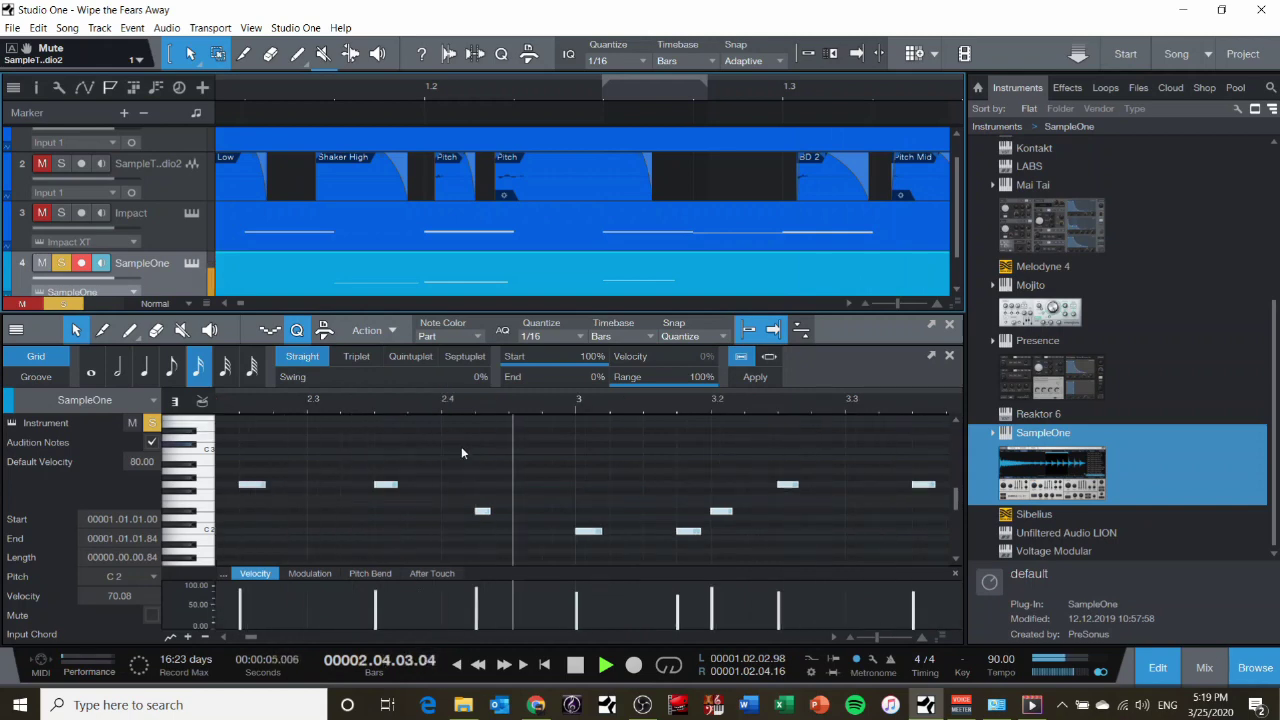
pyautogui.press('space')
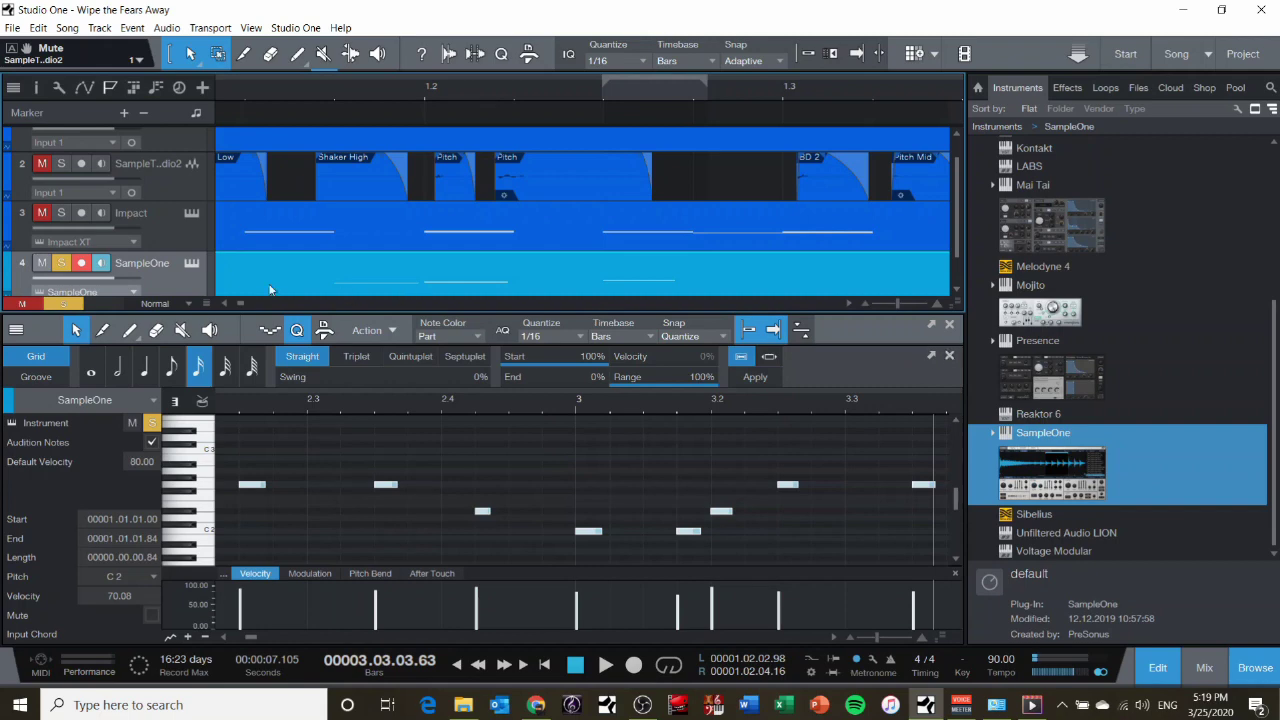
# Unsolo the SampleOne track, play the melody together with the drum beat, and close the note editor
pyautogui.click(61, 262)
pyautogui.press('space')
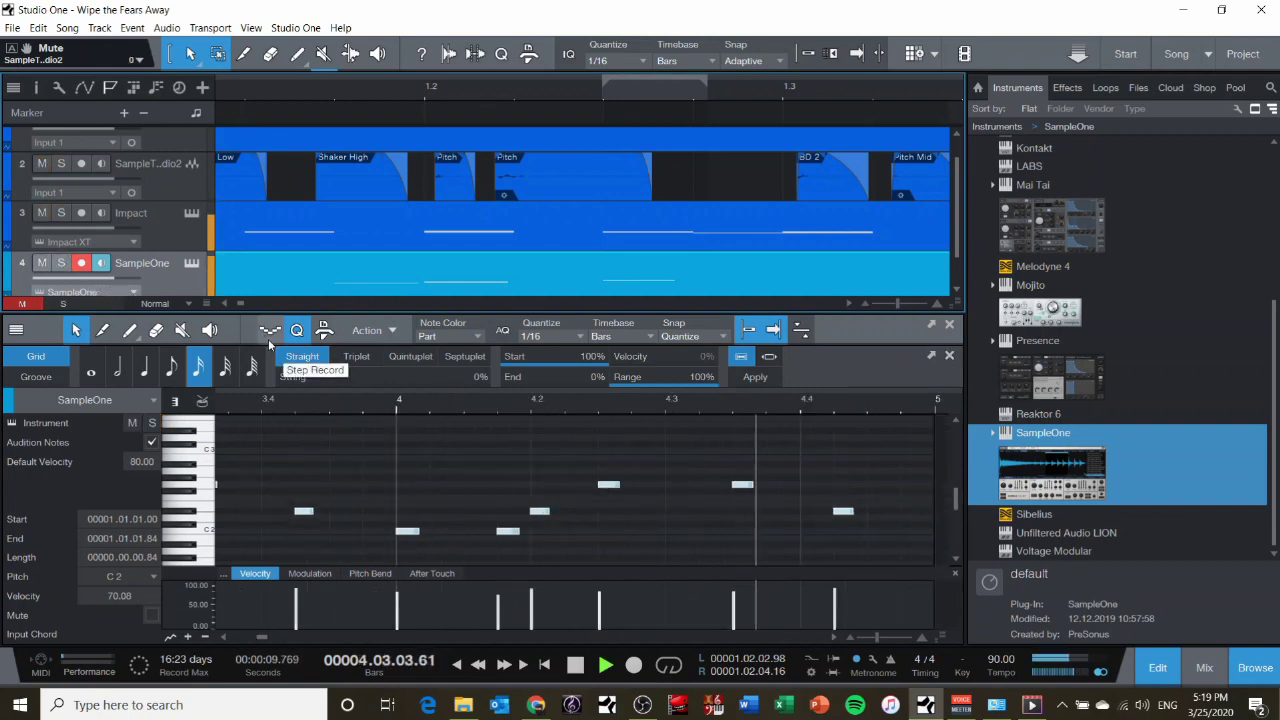
pyautogui.press('space')
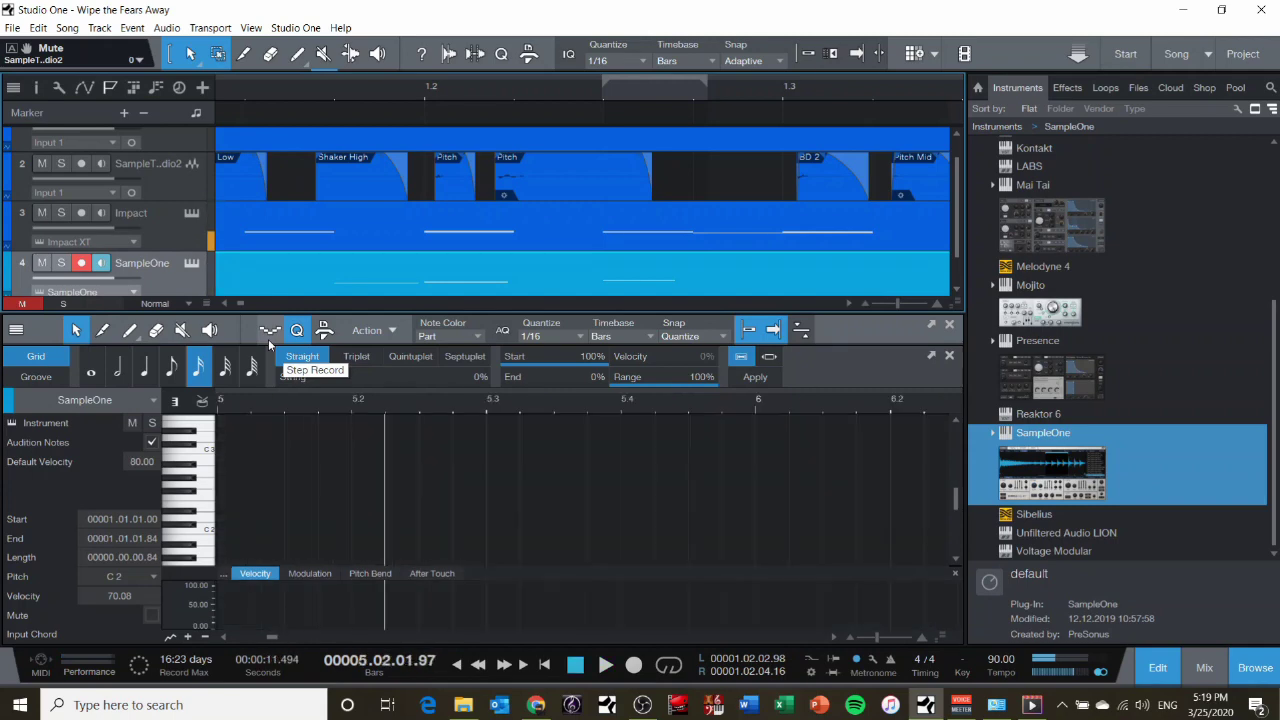
pyautogui.click(950, 357)
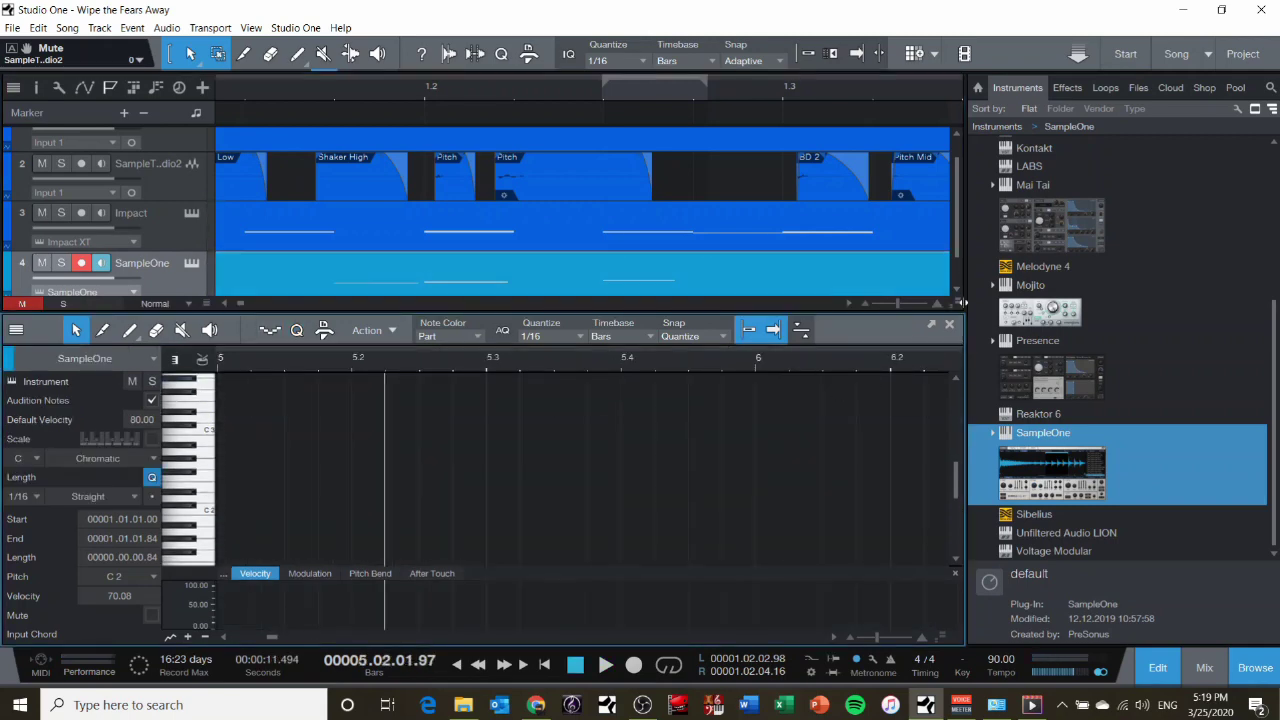
pyautogui.click(950, 327)
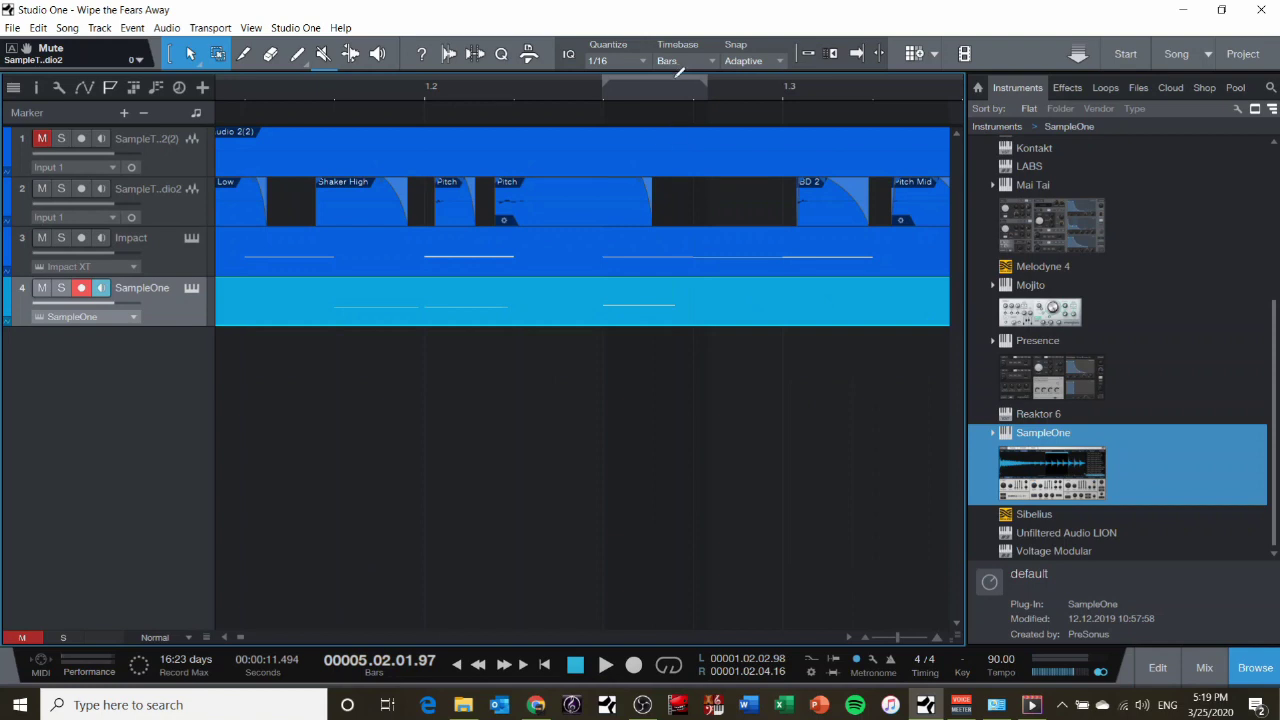
# Turn on snapping and paste a copy of the SampleOne part on its track at 4.04.04.00
pyautogui.scroll(-3, 674, 90)
pyautogui.scroll(-4, 674, 90)
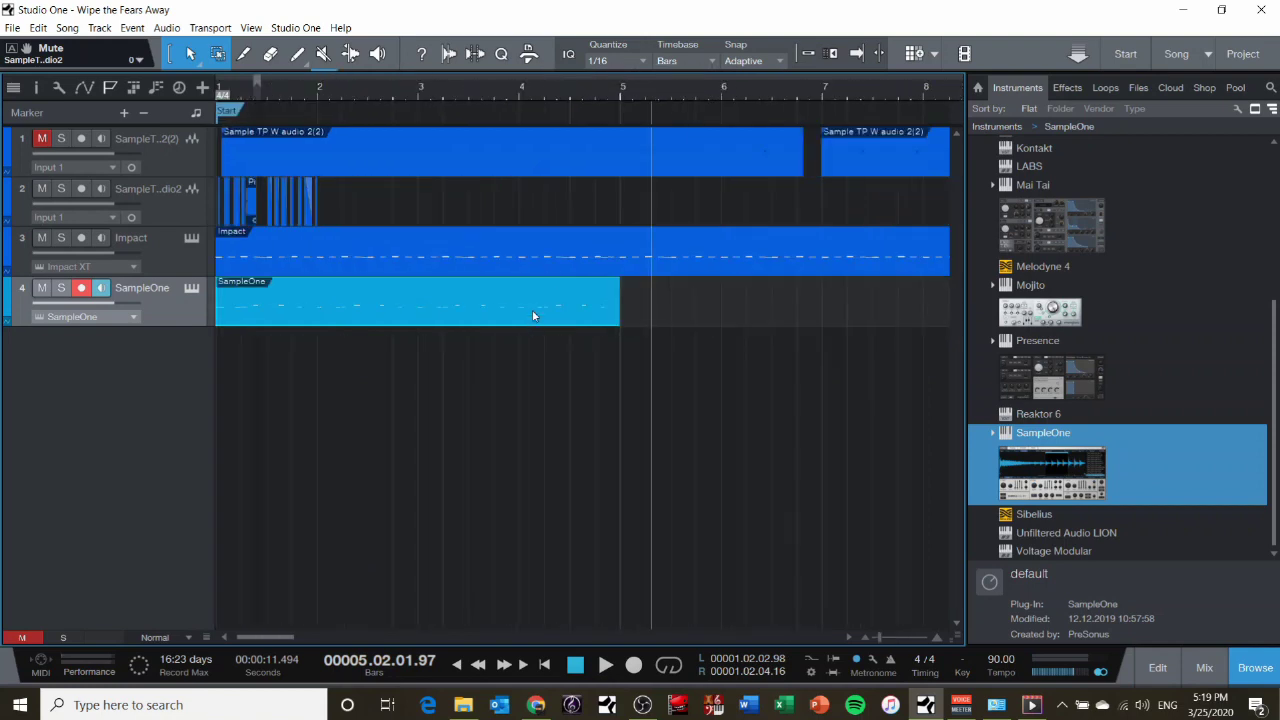
pyautogui.click(806, 53)
pyautogui.click(615, 91)
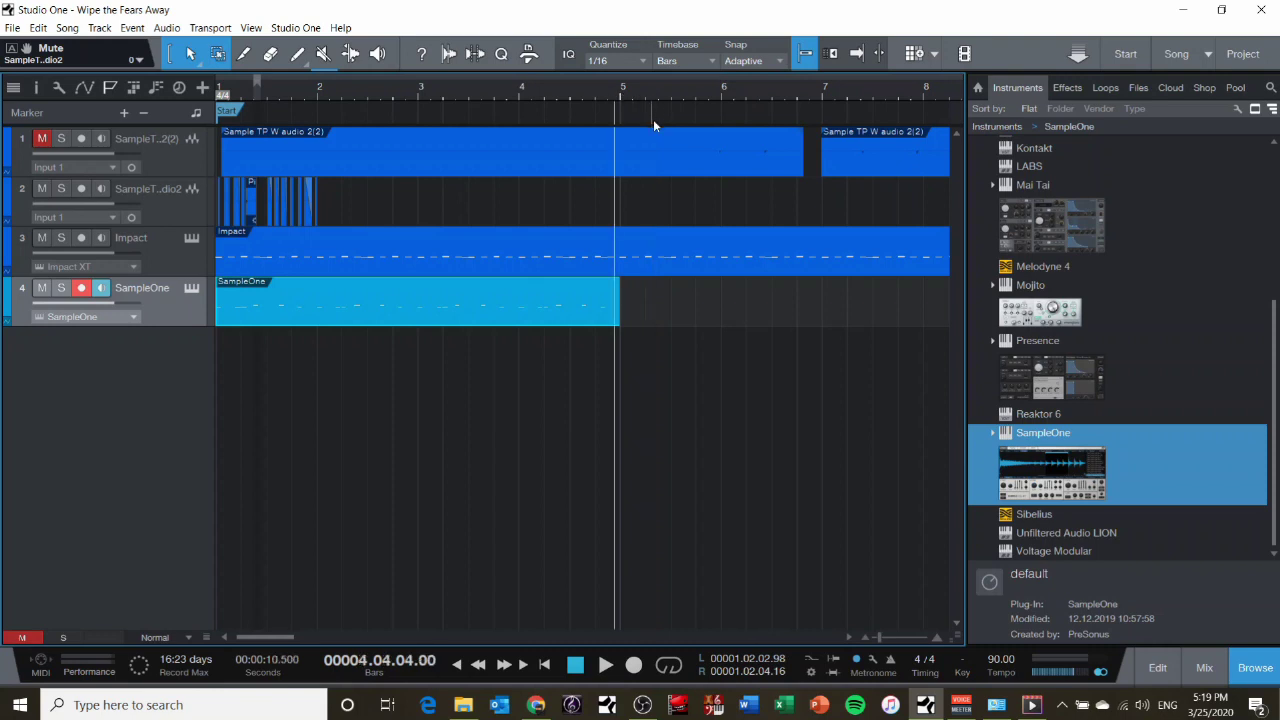
pyautogui.hotkey('ctrl', 'v')
# Mute the second audio track and play the arrangement of drum beat and SampleOne melody
pyautogui.click(42, 188)
pyautogui.press('space')
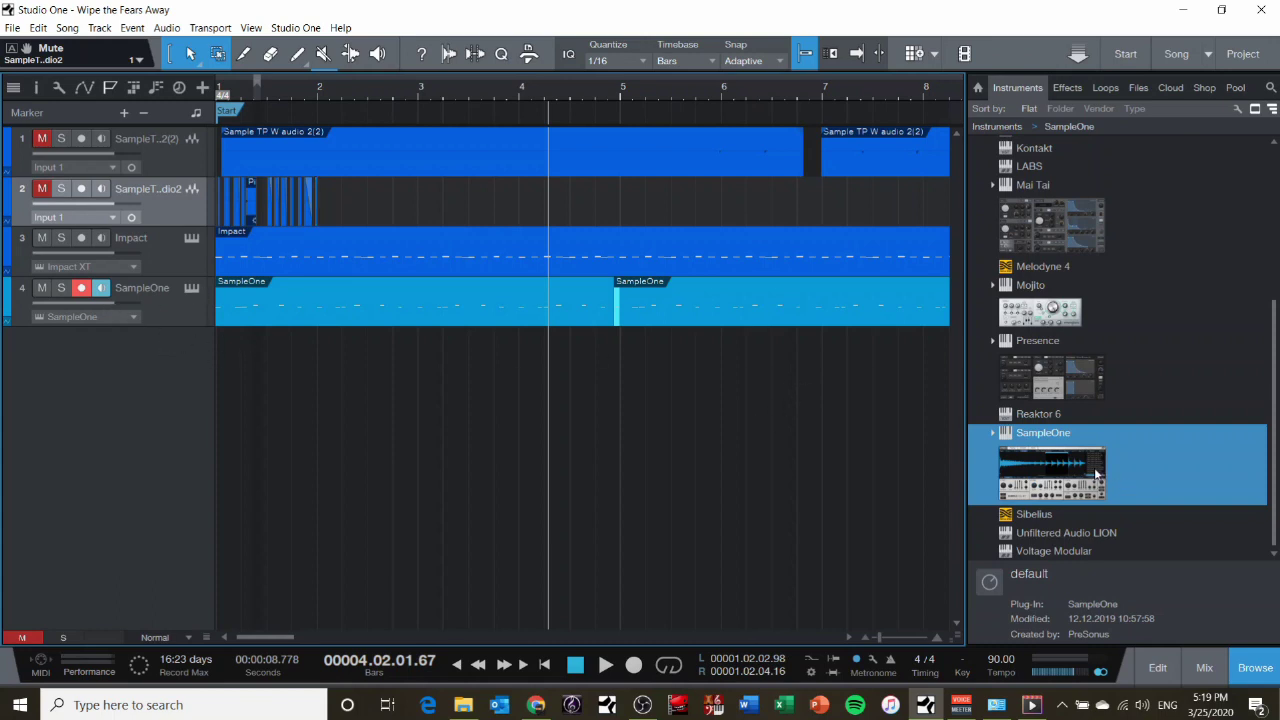
# Add another SampleOne instrument on a new track and move its window clear of the arrangement
pyautogui.click(993, 437)
pyautogui.moveTo(1040, 416); pyautogui.dragTo(176, 388)
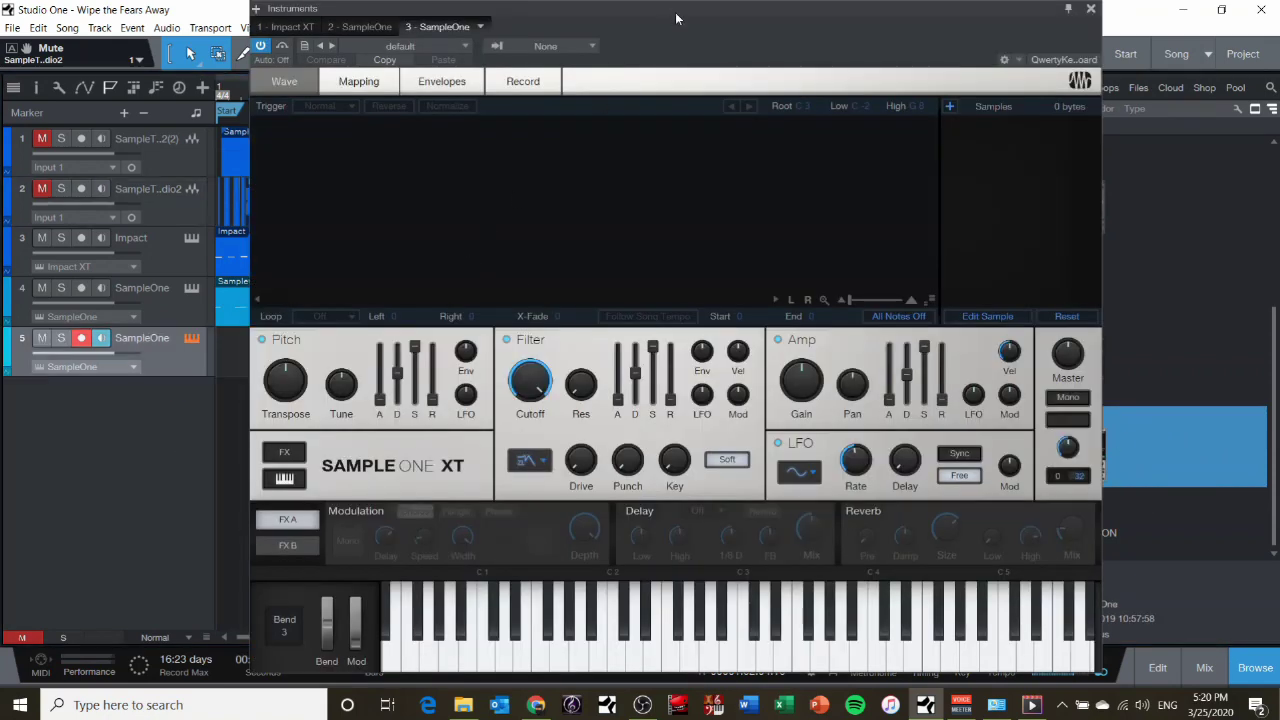
pyautogui.moveTo(676, 18); pyautogui.dragTo(1064, 236)
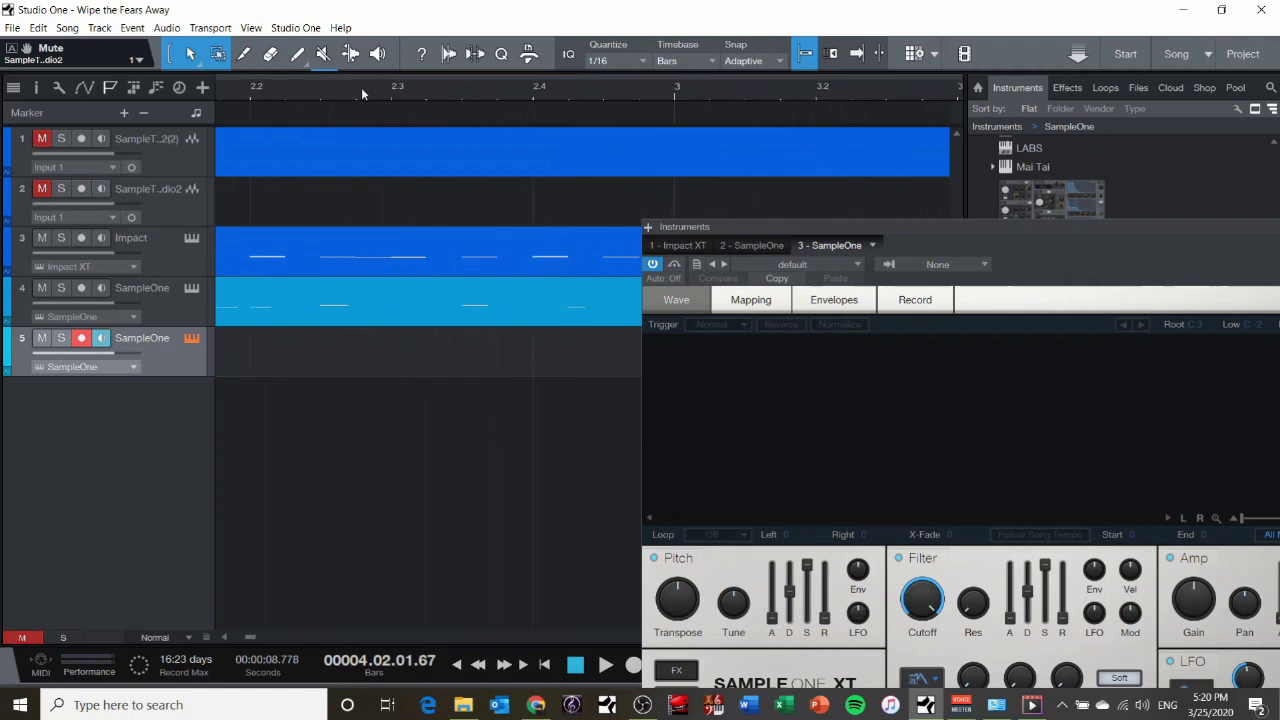
# Solo the second audio track and listen to its Pitch and Pitch Mid clips with the Listen tool
pyautogui.moveTo(252, 636); pyautogui.dragTo(242, 637)
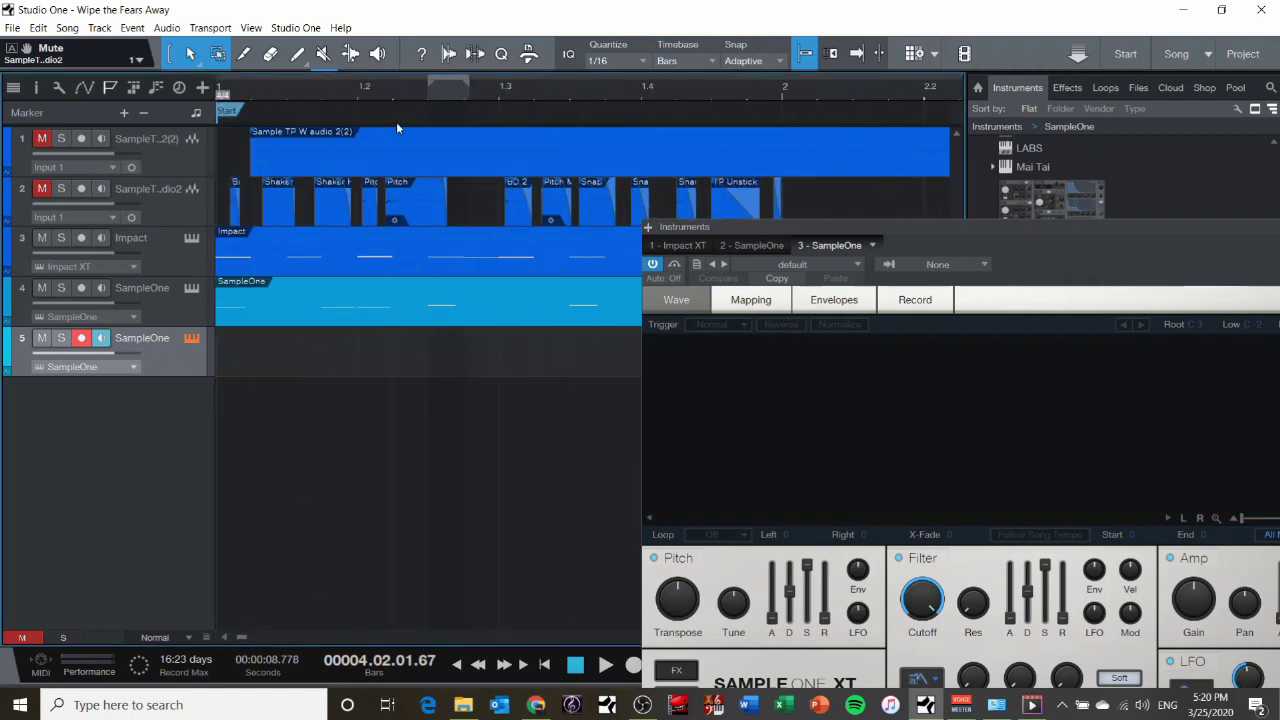
pyautogui.click(377, 54)
pyautogui.click(393, 181)
pyautogui.click(62, 190)
pyautogui.click(373, 187)
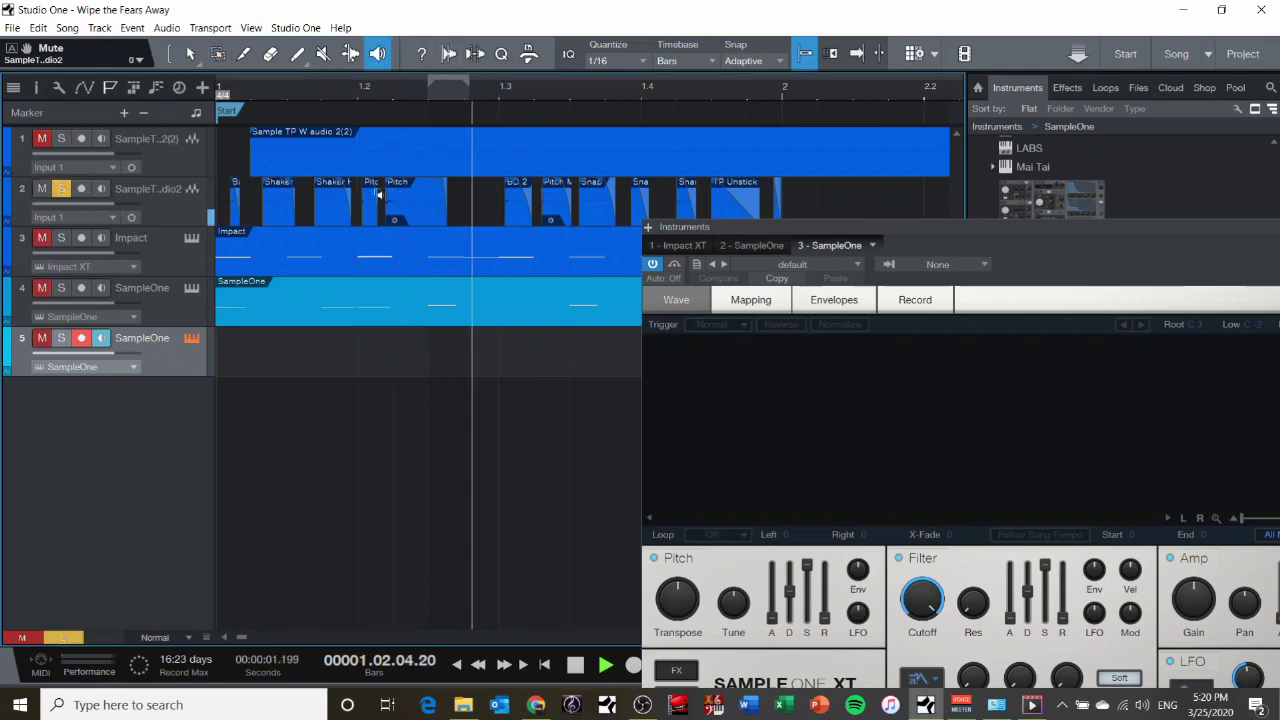
pyautogui.click(541, 195)
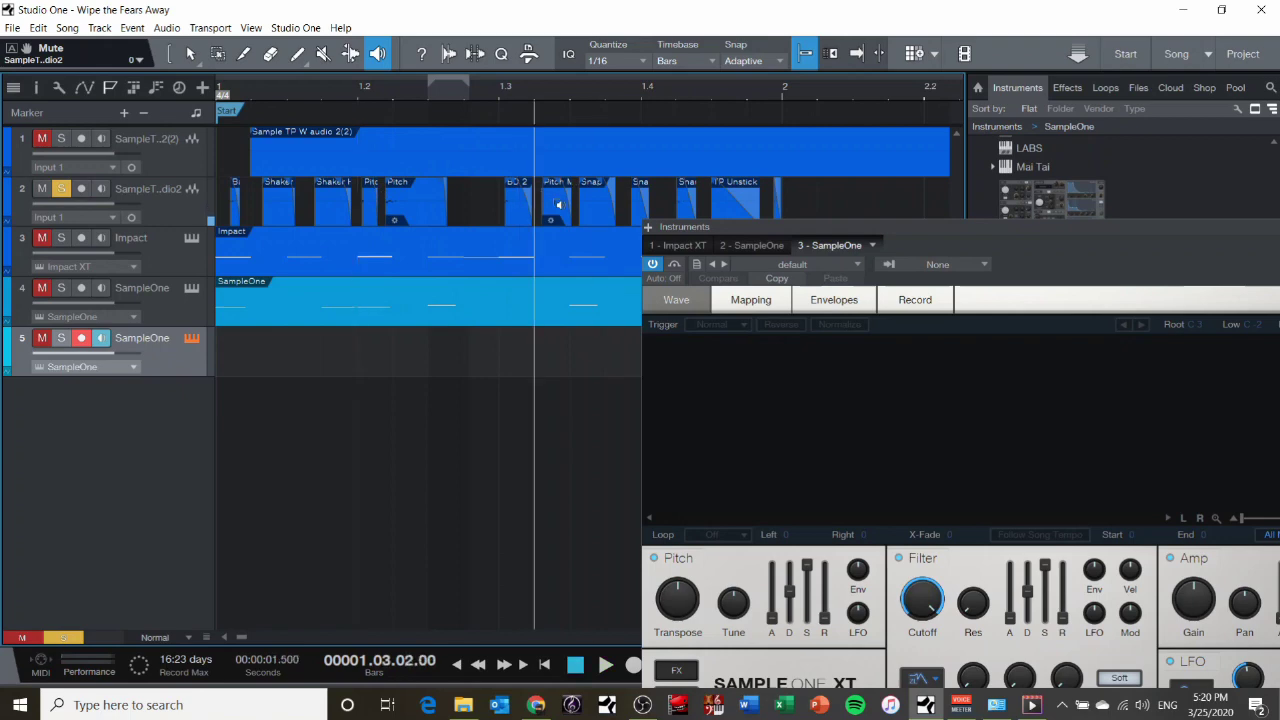
pyautogui.click(553, 212)
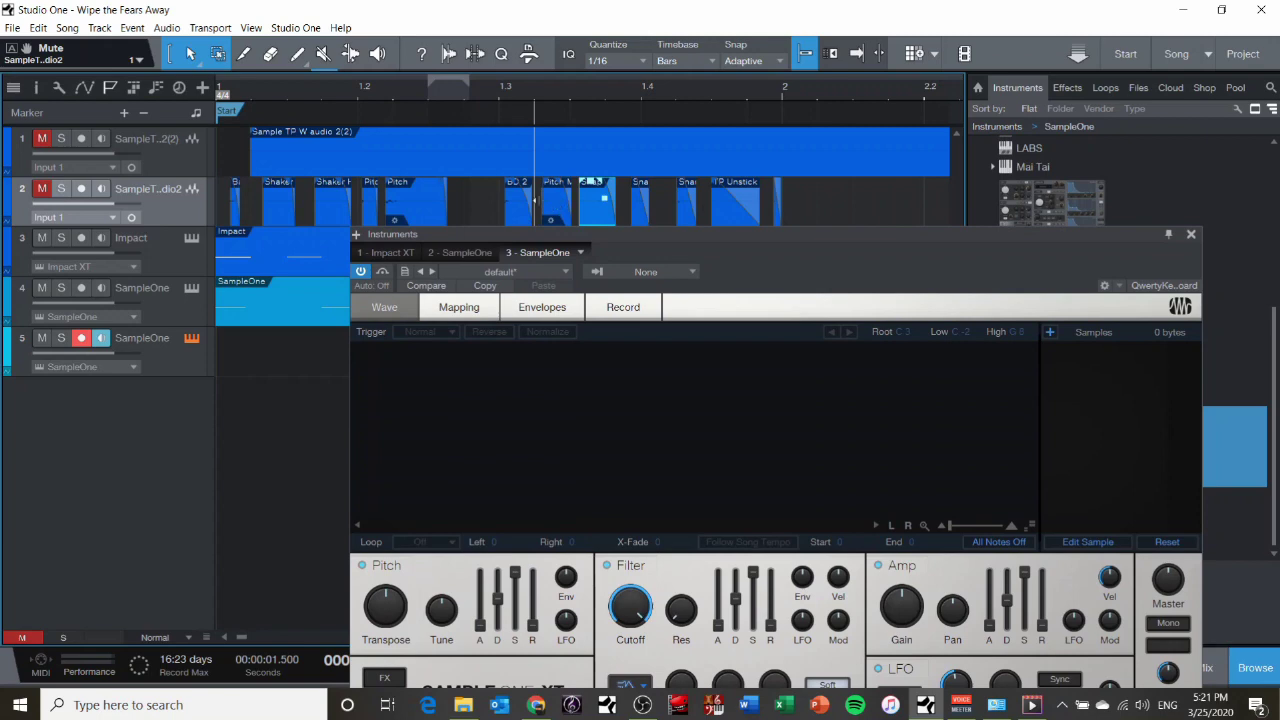
# Load the Pitch Mid clip from the second audio track into the new SampleOne and bring the instrument window into view
pyautogui.click(548, 205)
pyautogui.moveTo(558, 203); pyautogui.dragTo(795, 440)
pyautogui.moveTo(773, 253); pyautogui.dragTo(690, 92)
# Play a series of notes on the new SampleOne to hear the Pitch Mid(2) sample at different pitches
pyautogui.press('b')
pyautogui.press('q')
pyautogui.press('3')
pyautogui.press('r')
pyautogui.press('t')
pyautogui.press('t')
pyautogui.press('t')
pyautogui.press('3')
pyautogui.press('q')
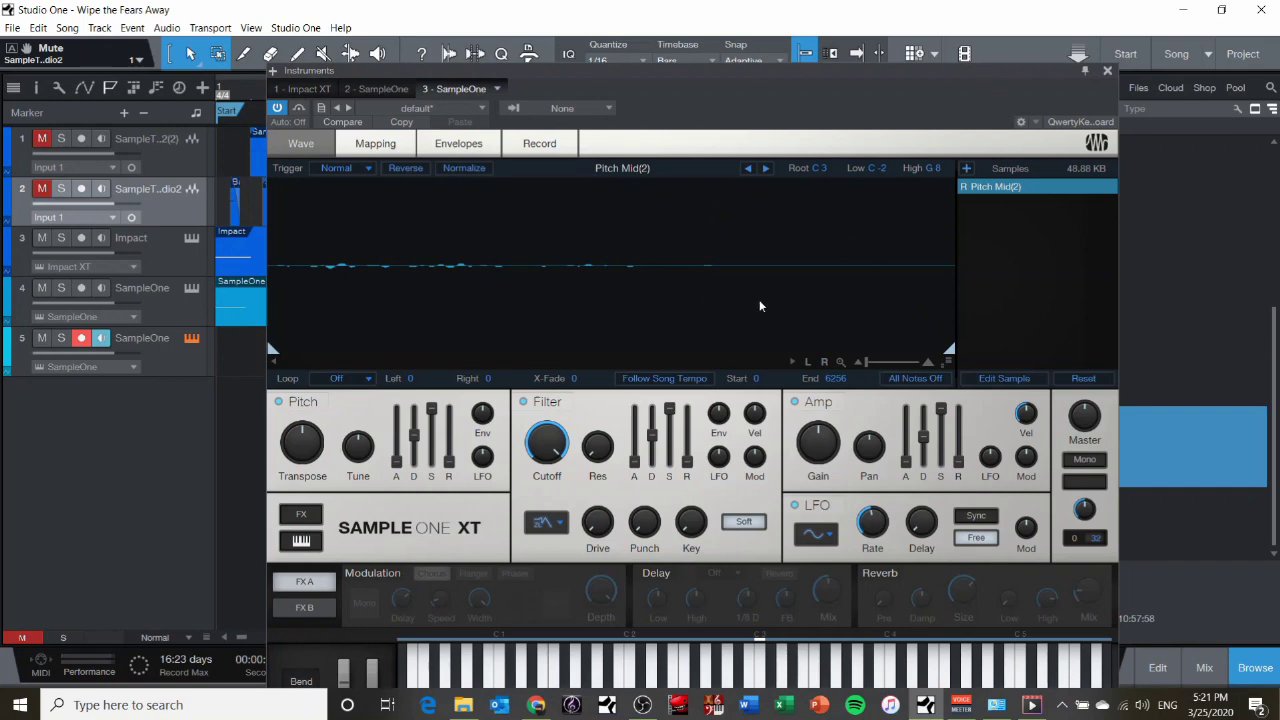
# Try looping the Pitch Mid(2) sample over a short range near its end
pyautogui.moveTo(268, 347)
pyautogui.mouseDown()
pyautogui.moveTo(693, 358)
pyautogui.moveTo(219, 340)
pyautogui.mouseUp()
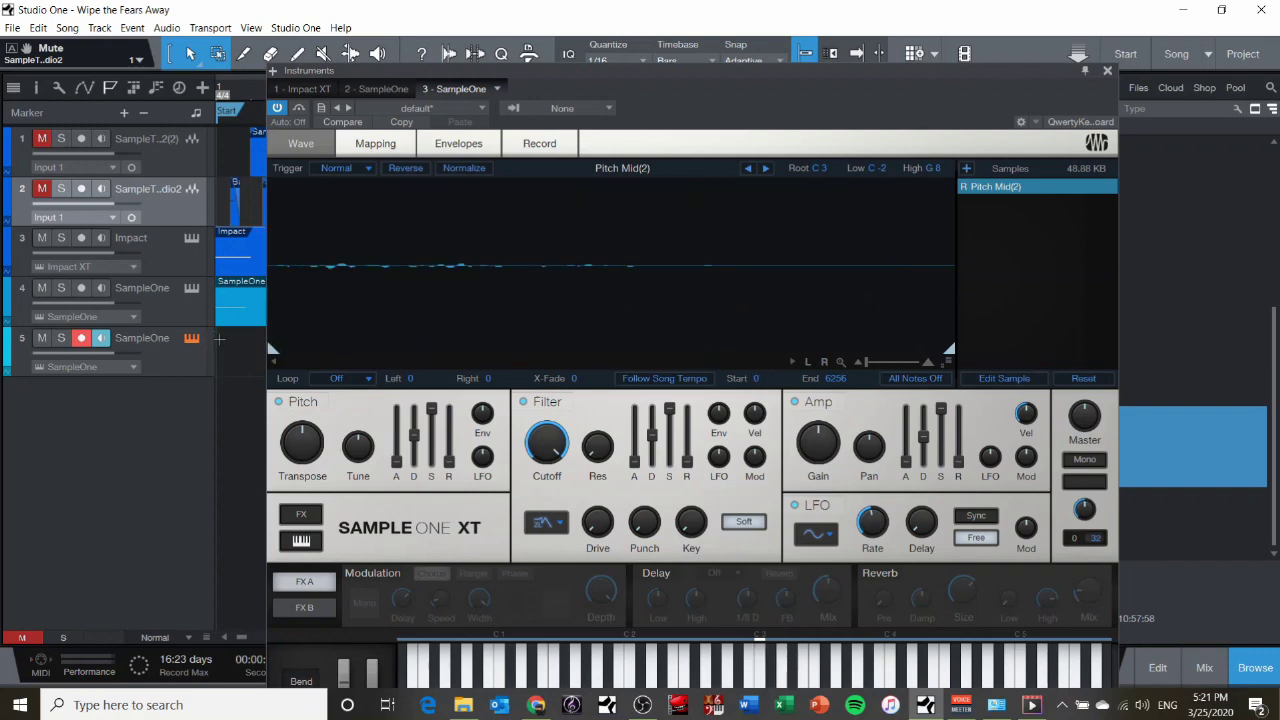
pyautogui.click(366, 381)
pyautogui.click(337, 416)
pyautogui.moveTo(274, 193)
pyautogui.mouseDown()
pyautogui.moveTo(752, 210)
pyautogui.moveTo(909, 187)
pyautogui.mouseUp()
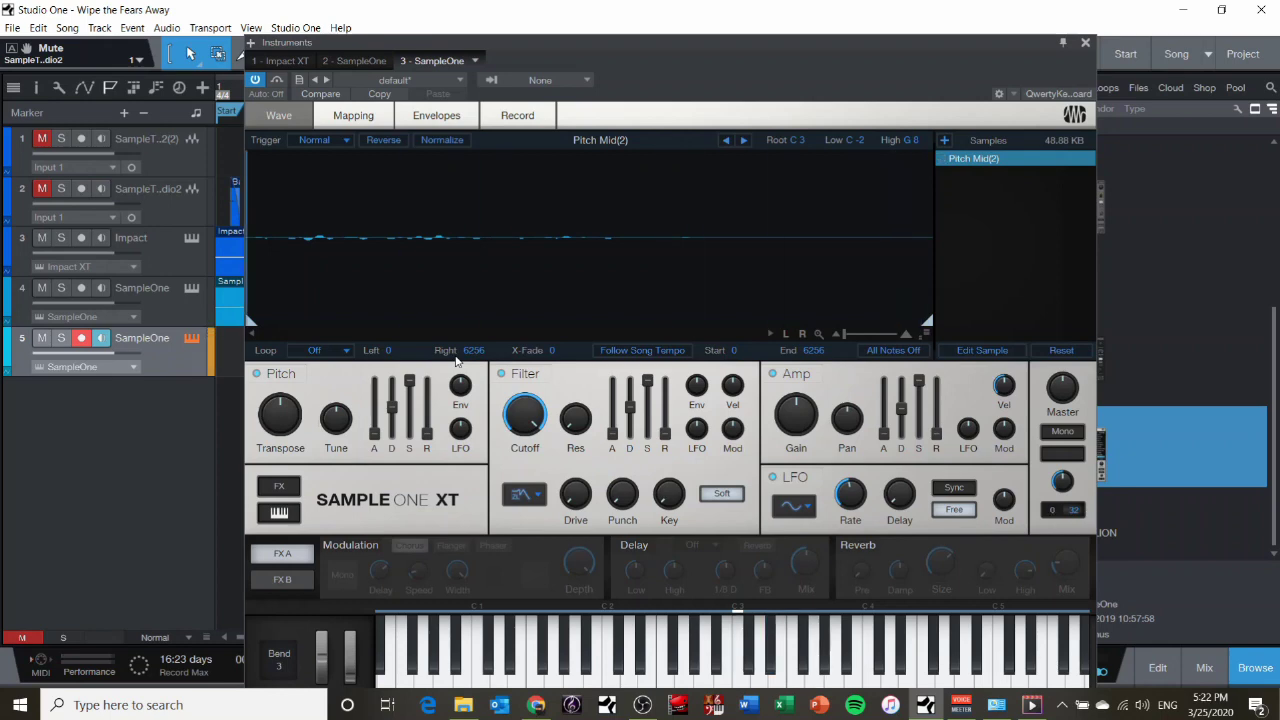
# Play a few notes of the Pitch Mid(2) sample with looping off
pyautogui.press('a')
pyautogui.press('e')
pyautogui.press('g')
pyautogui.press('e')
pyautogui.press('g')
pyautogui.press('a')
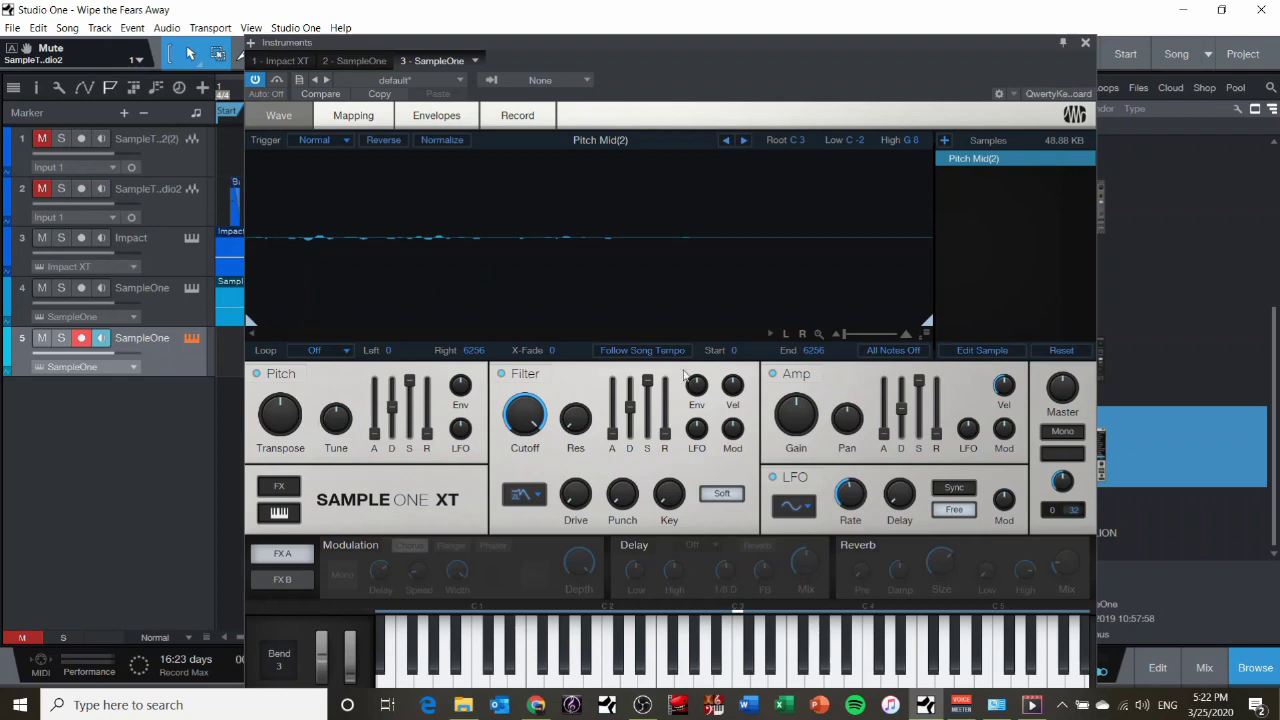
# Set the Pitch Mid(2) loop to Sustain with its left edge and the sample start at about 5827, and audition it
pyautogui.click(313, 354)
pyautogui.click(328, 393)
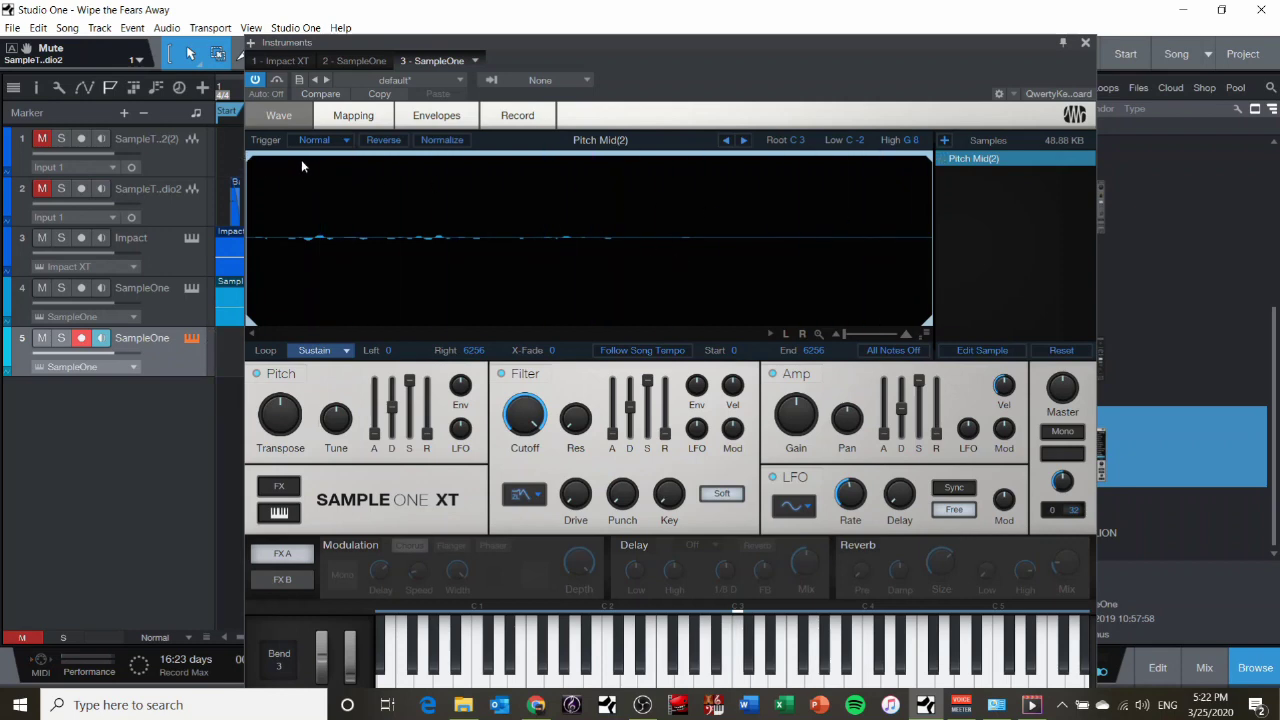
pyautogui.moveTo(250, 168); pyautogui.dragTo(878, 205)
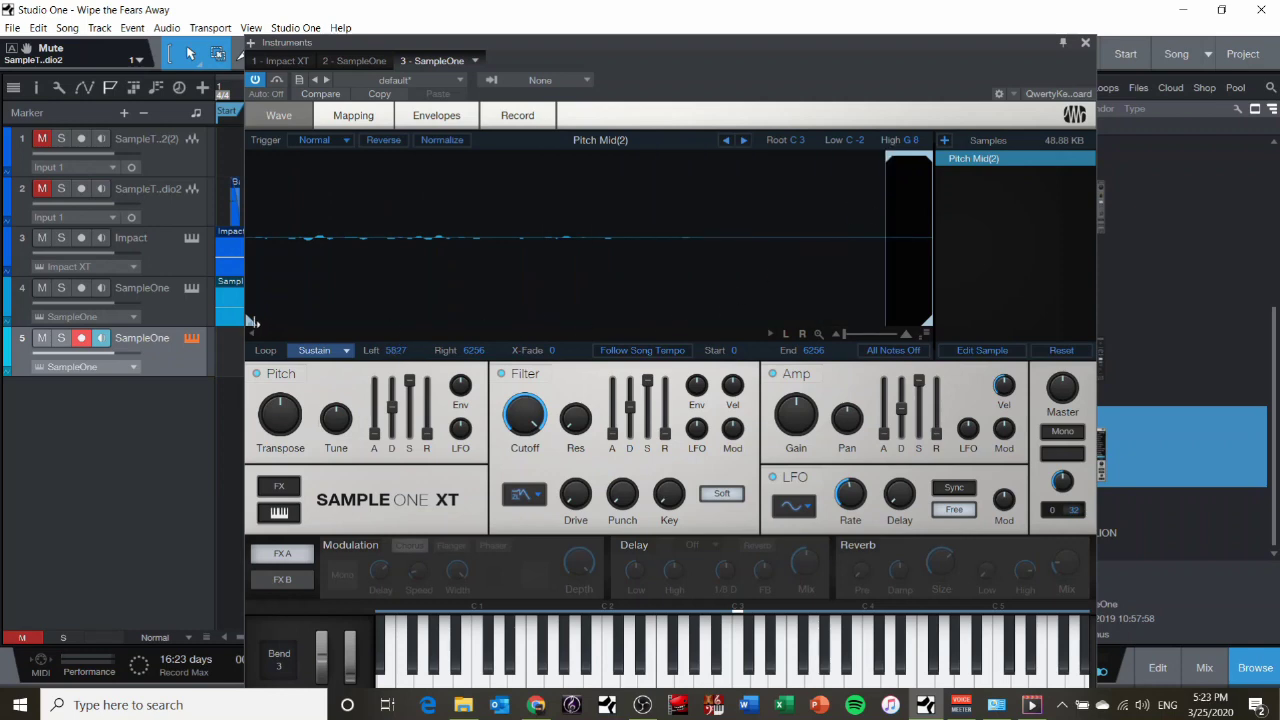
pyautogui.moveTo(252, 322)
pyautogui.mouseDown()
pyautogui.moveTo(660, 326)
pyautogui.moveTo(642, 340)
pyautogui.moveTo(886, 323)
pyautogui.mouseUp()
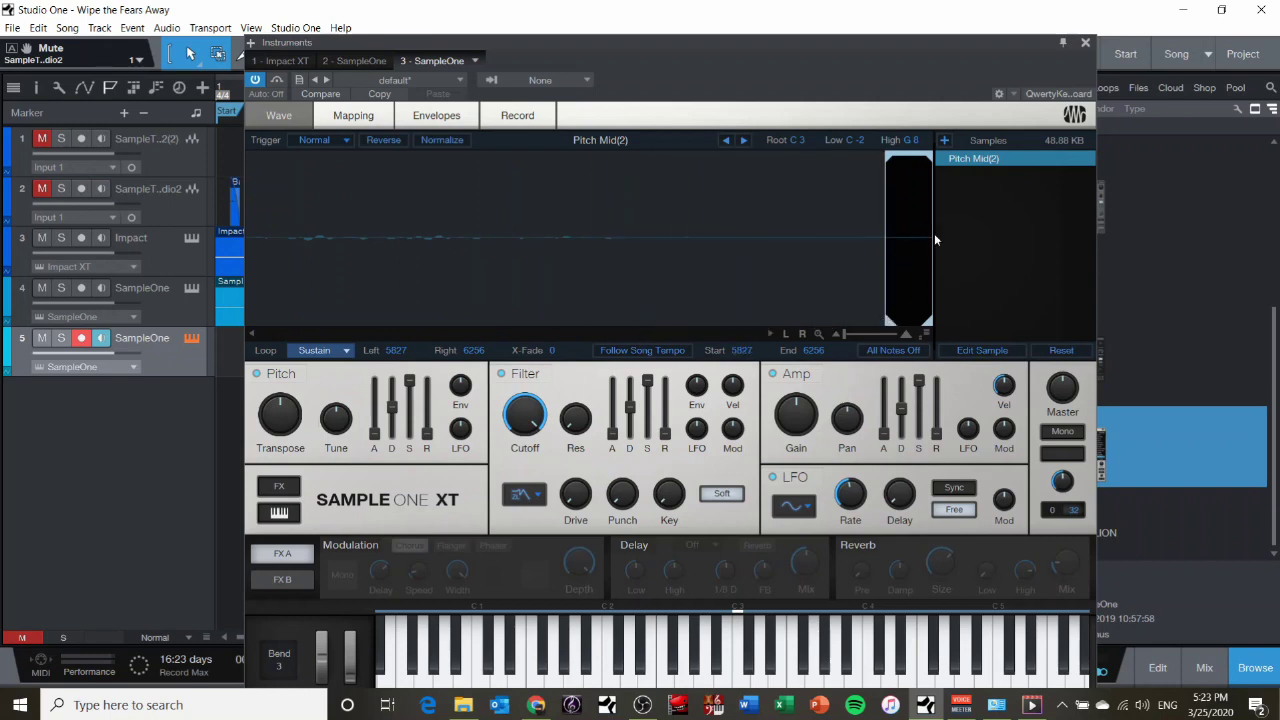
pyautogui.press('a')
# Shorten the Pitch Mid(2) loop by moving its left edge and the sample start to about 5963, test the note and close the instrument
pyautogui.moveTo(884, 158); pyautogui.dragTo(905, 158)
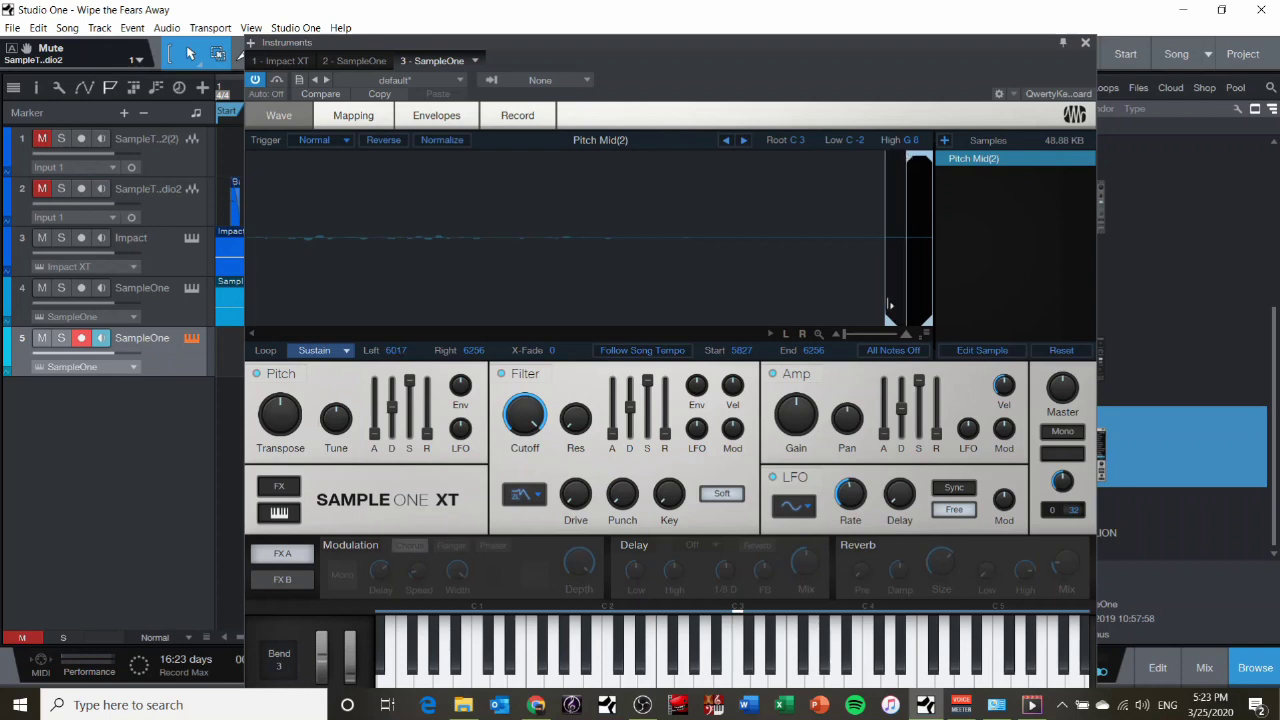
pyautogui.moveTo(888, 318); pyautogui.dragTo(905, 318)
pyautogui.press('a')
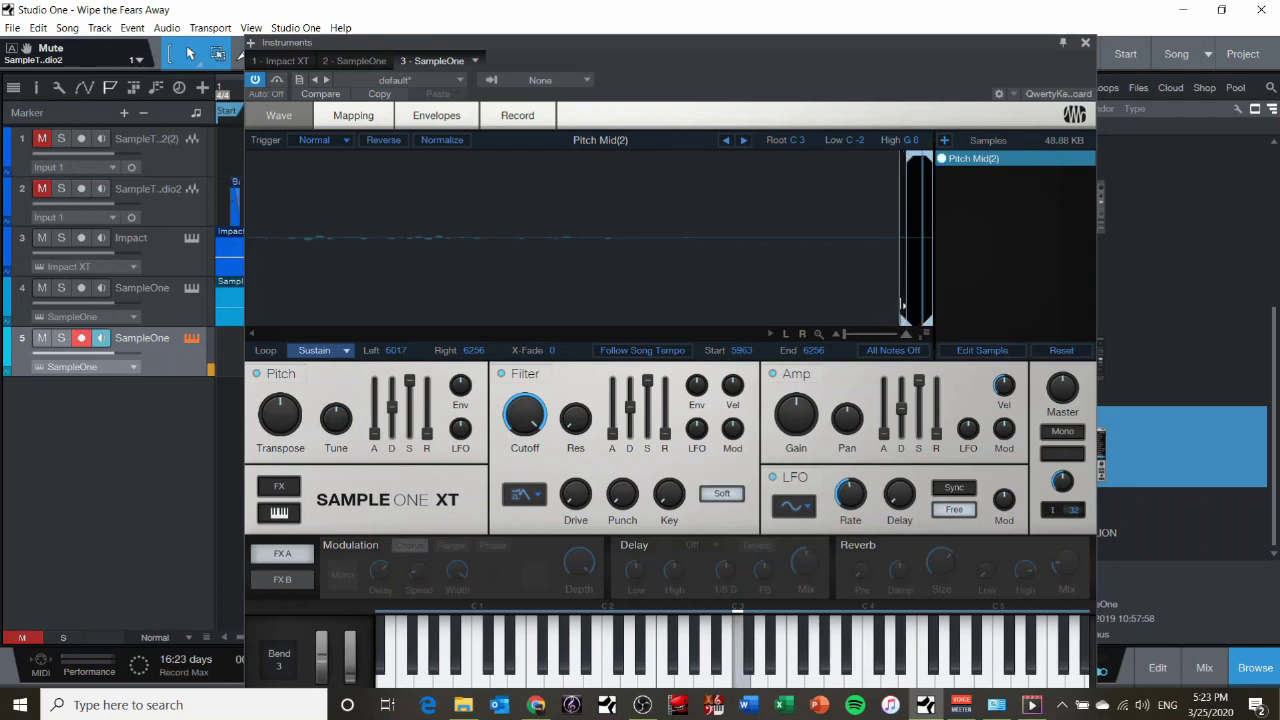
pyautogui.moveTo(908, 157); pyautogui.dragTo(900, 157)
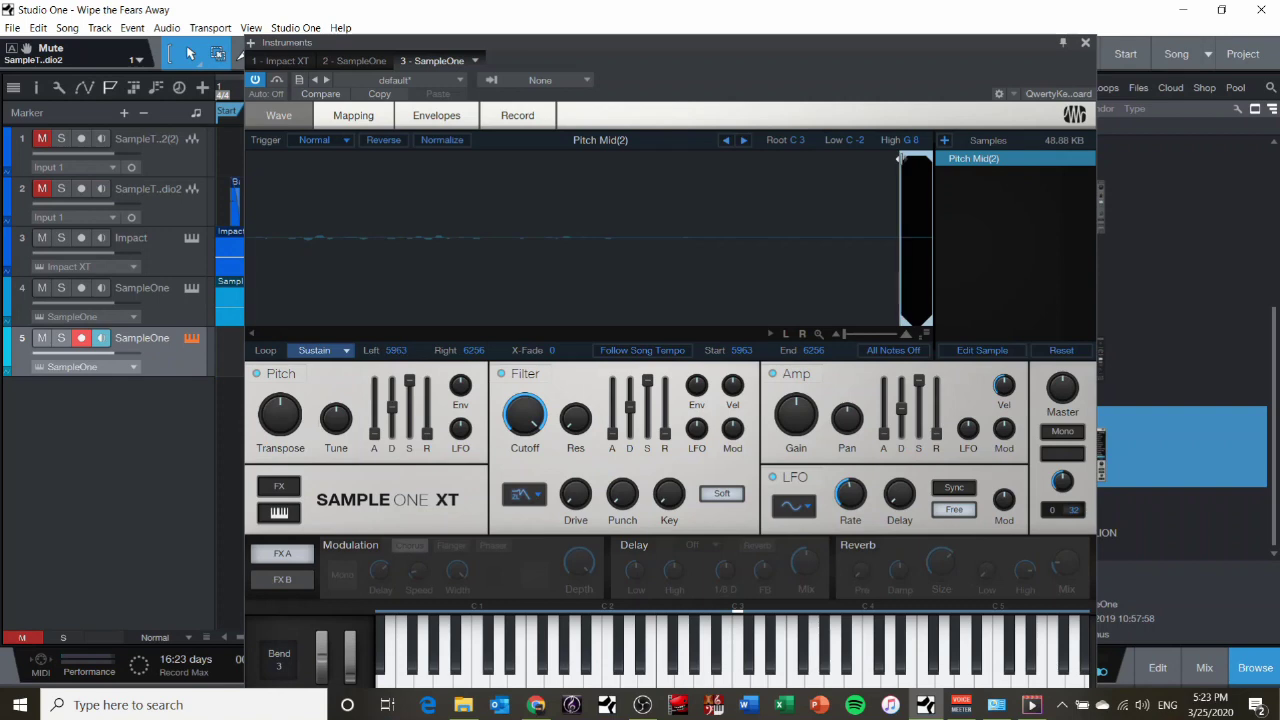
pyautogui.press('a')
pyautogui.moveTo(903, 158); pyautogui.dragTo(897, 162)
pyautogui.click(1085, 44)
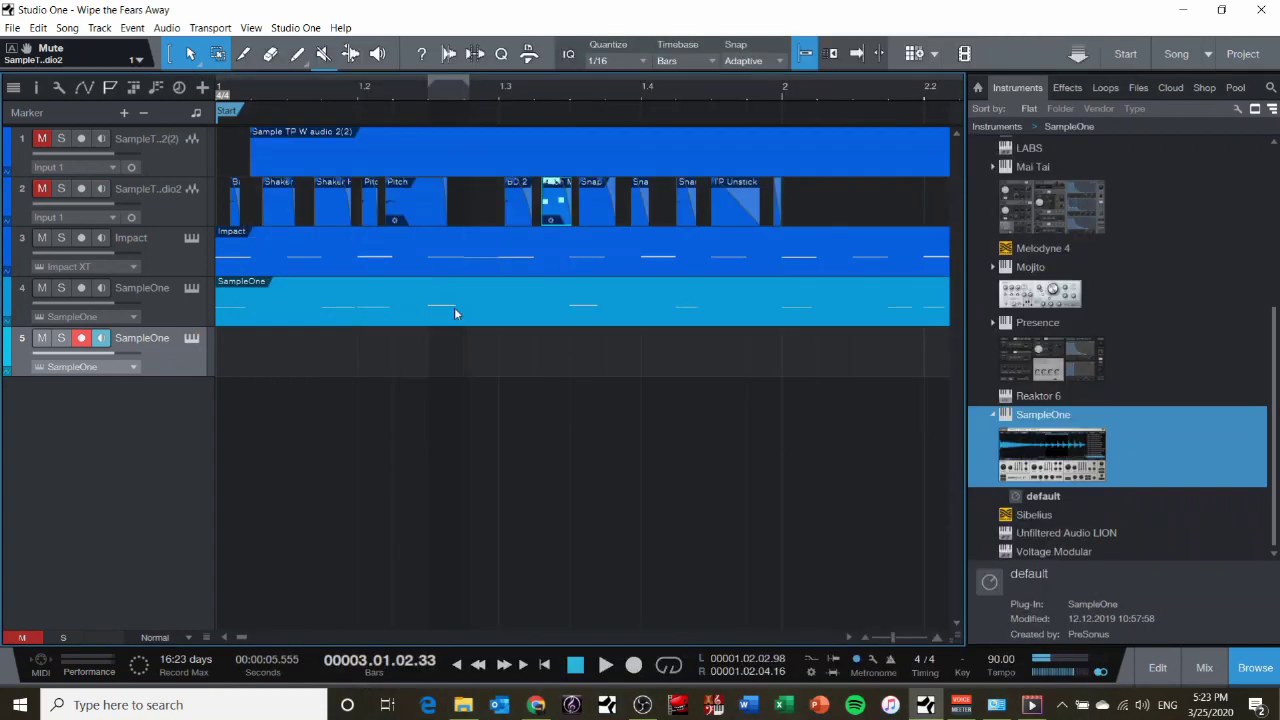
# Open track 4's SampleOne instrument, move the Pitch(3) sample start to about 11429 and set its loop to Sustain
pyautogui.click(456, 318)
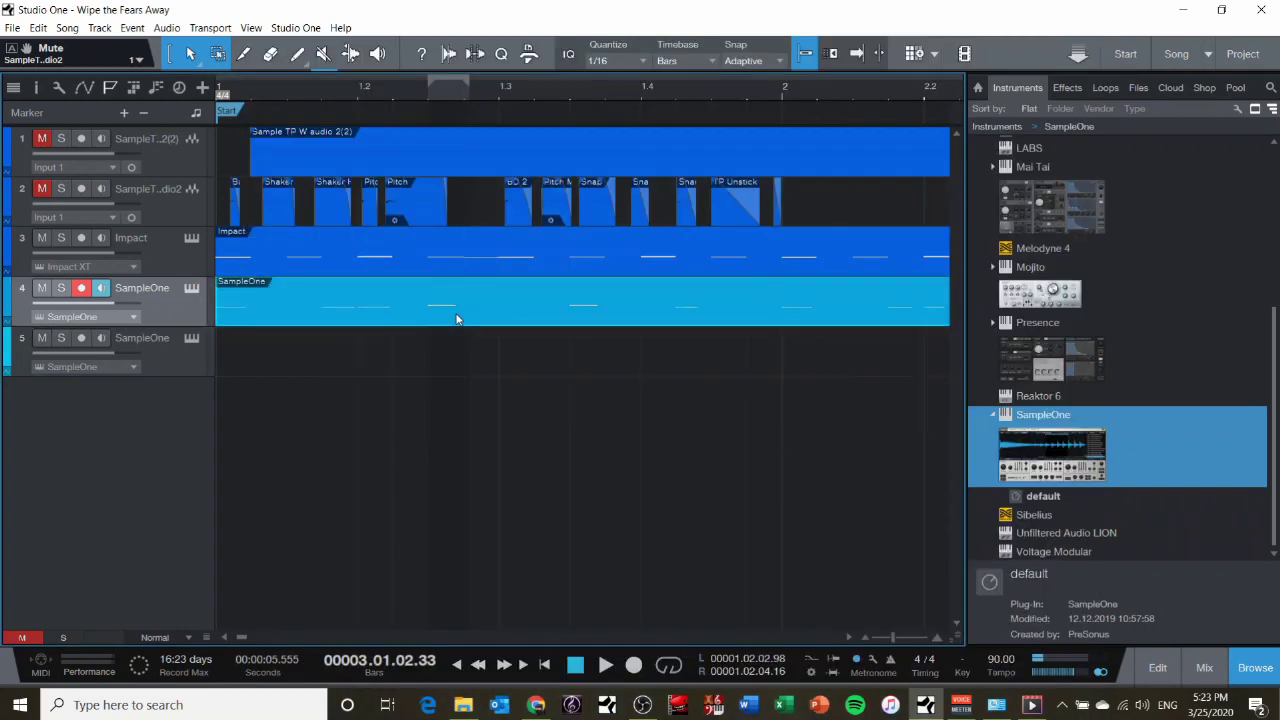
pyautogui.doubleClick(286, 320)
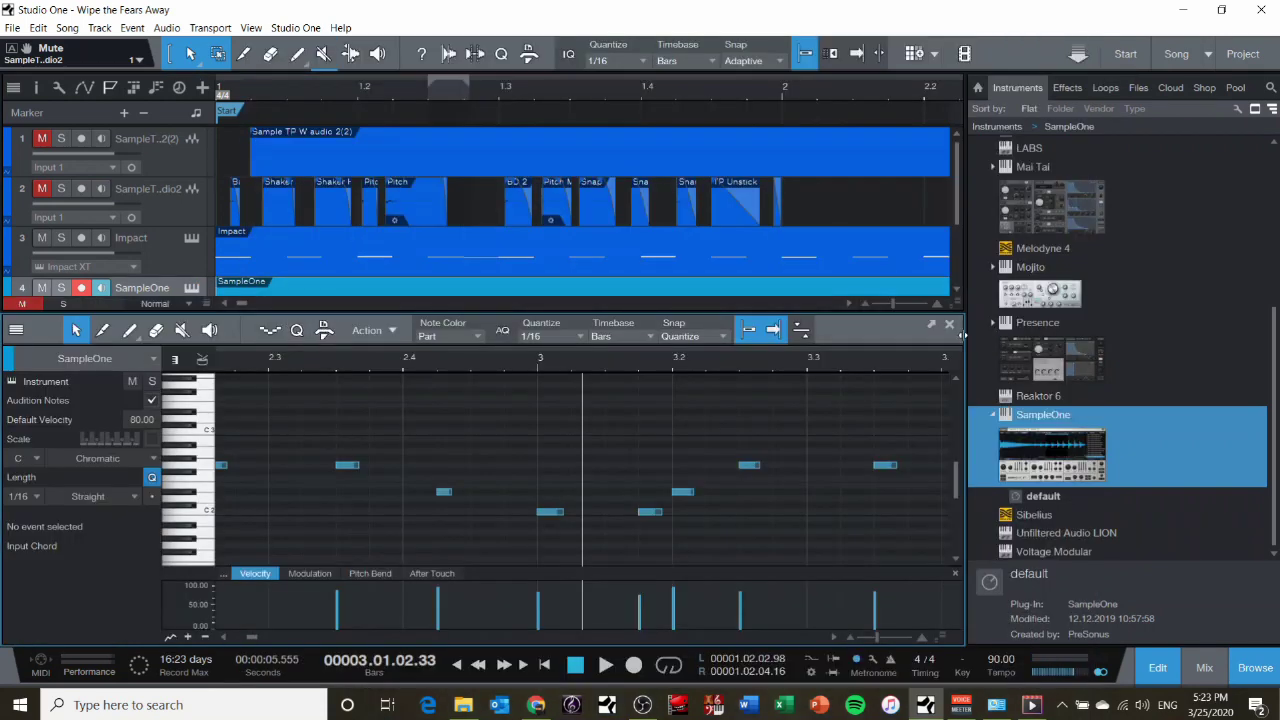
pyautogui.click(951, 326)
pyautogui.click(191, 288)
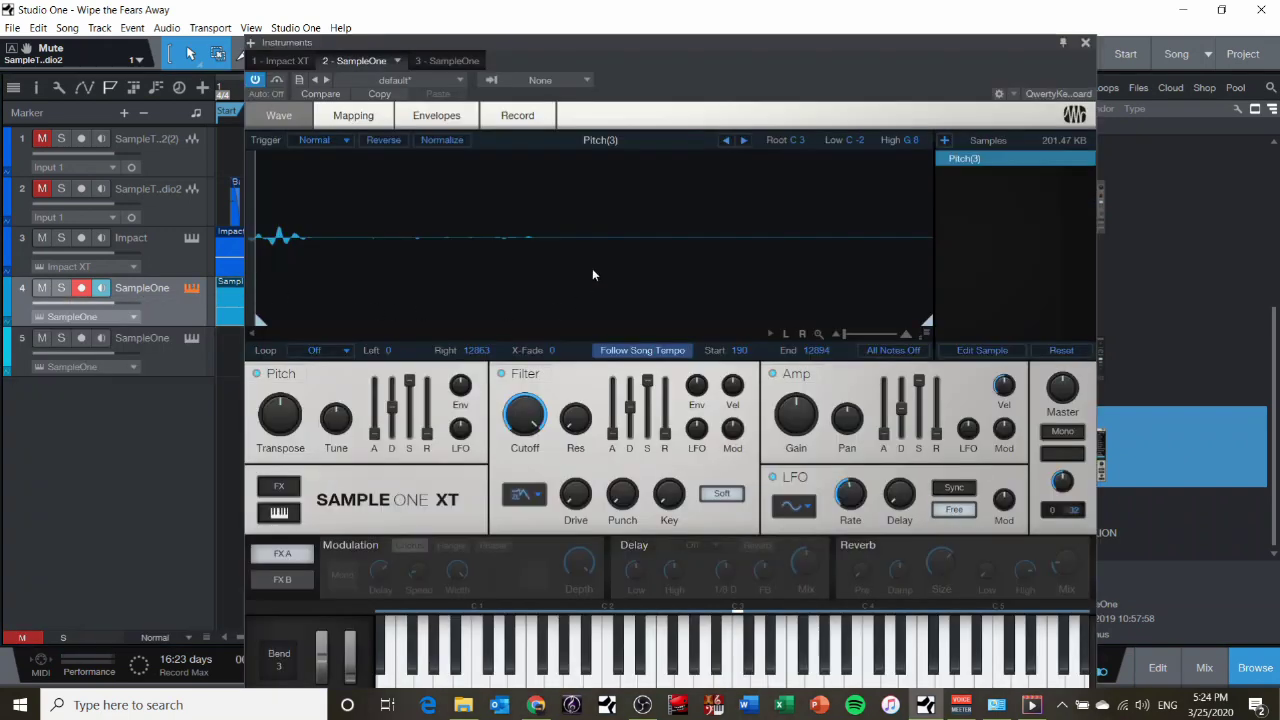
pyautogui.moveTo(258, 318); pyautogui.dragTo(858, 320)
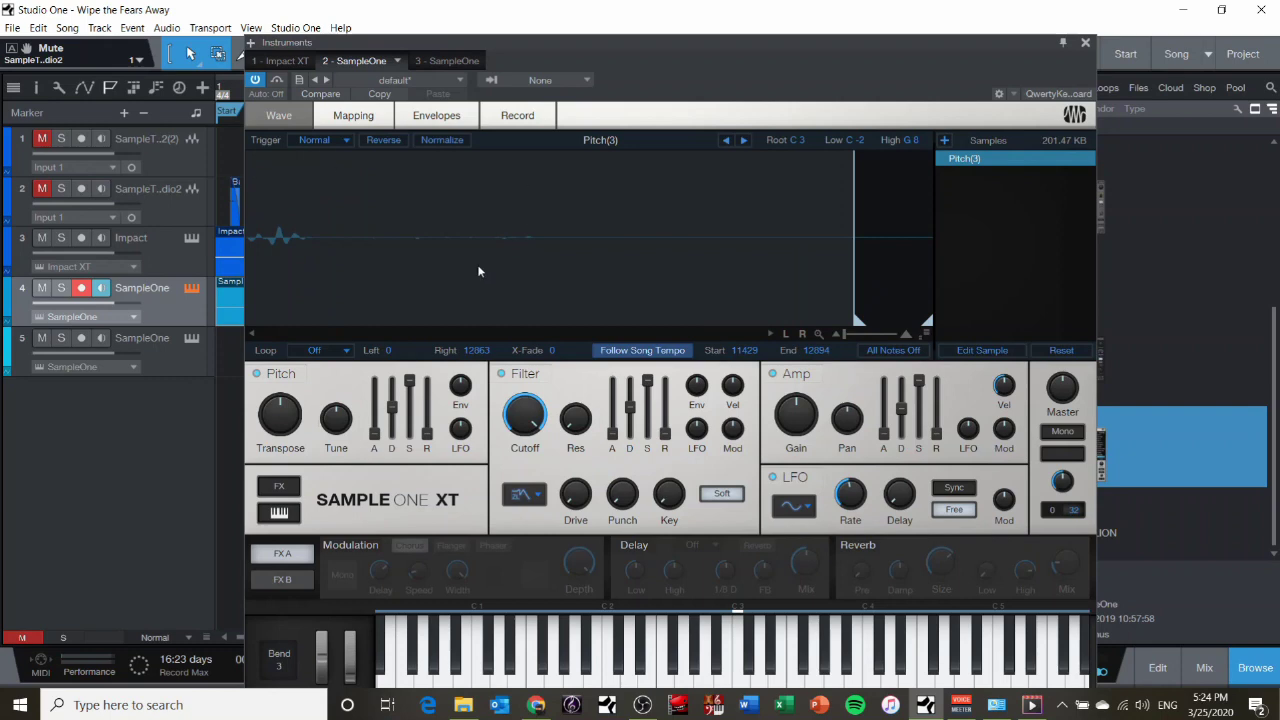
pyautogui.click(325, 350)
pyautogui.click(338, 379)
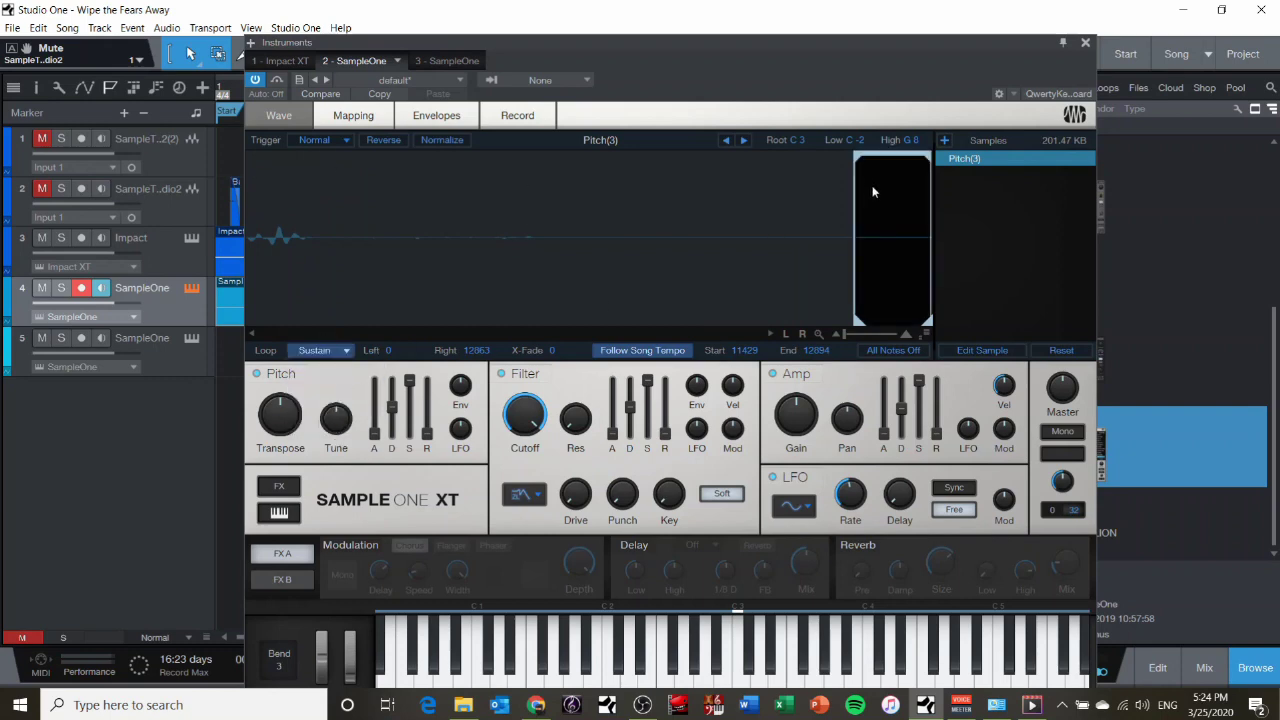
# Play various notes on track 4's SampleOne to hear the looped tail of the Pitch(3) sample
pyautogui.press('g')
pyautogui.press('a')
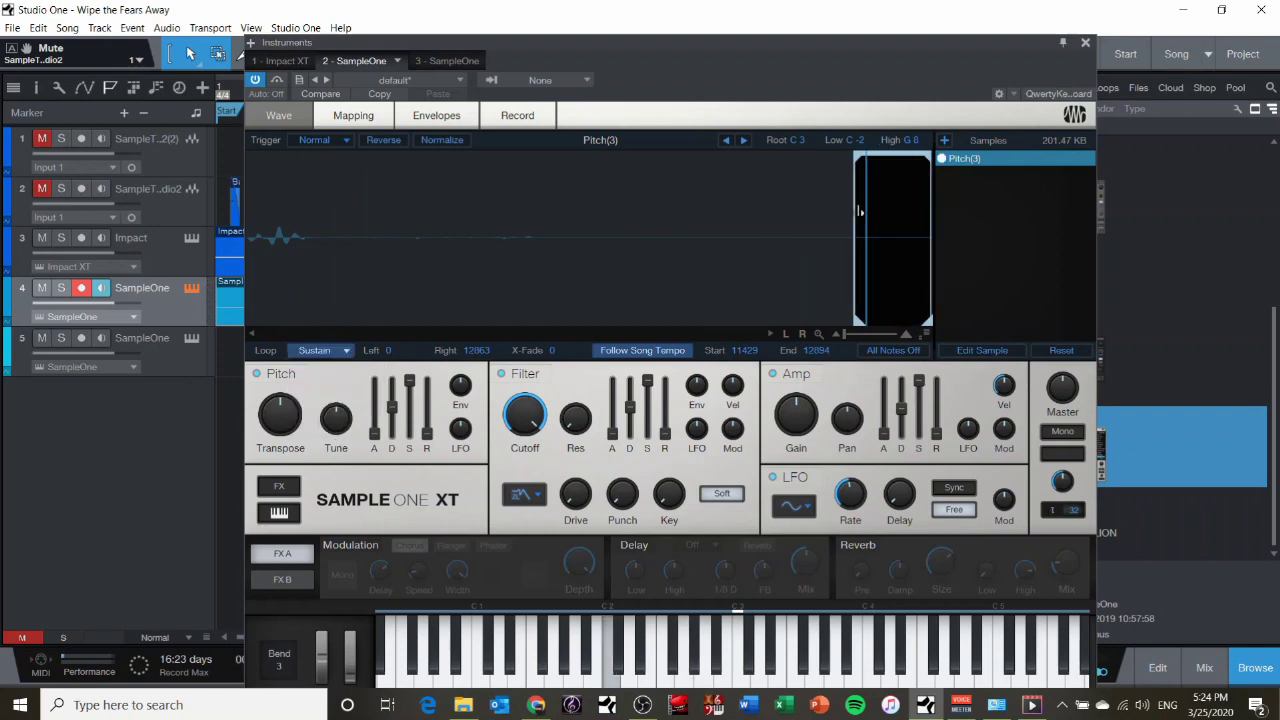
pyautogui.press('k')
pyautogui.press('k')
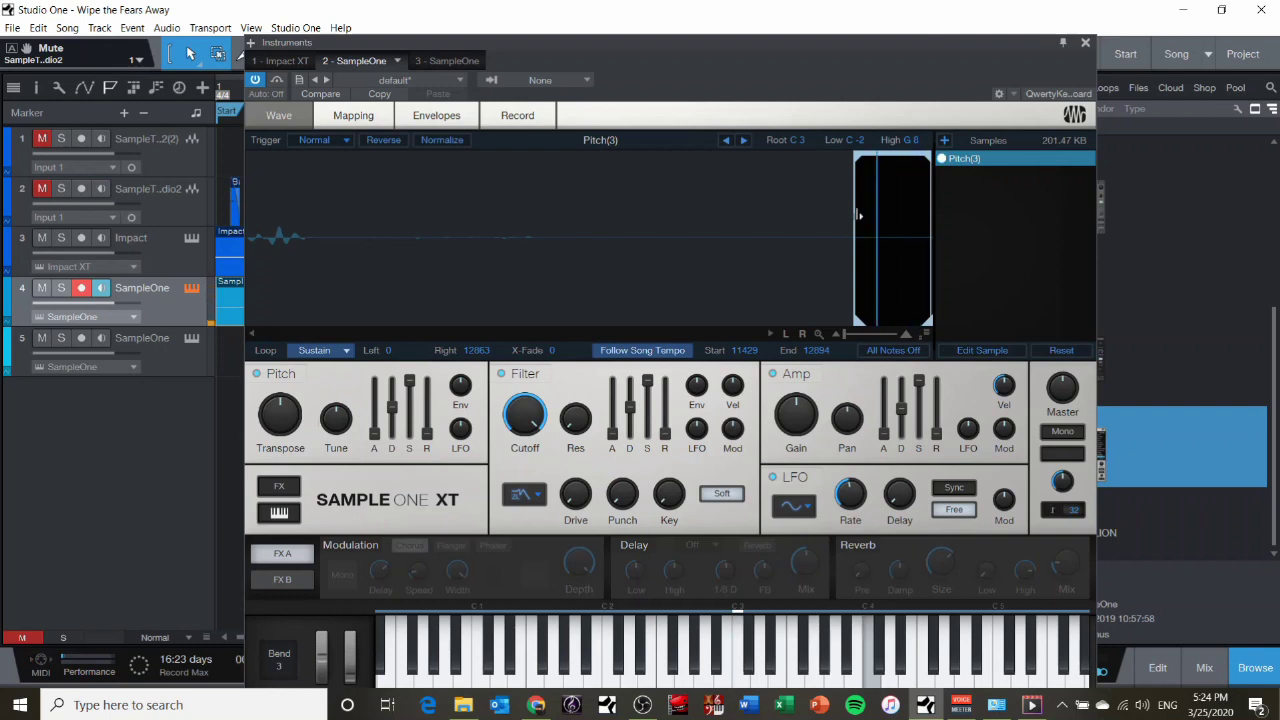
pyautogui.press('a')
pyautogui.press('d')
pyautogui.press('g')
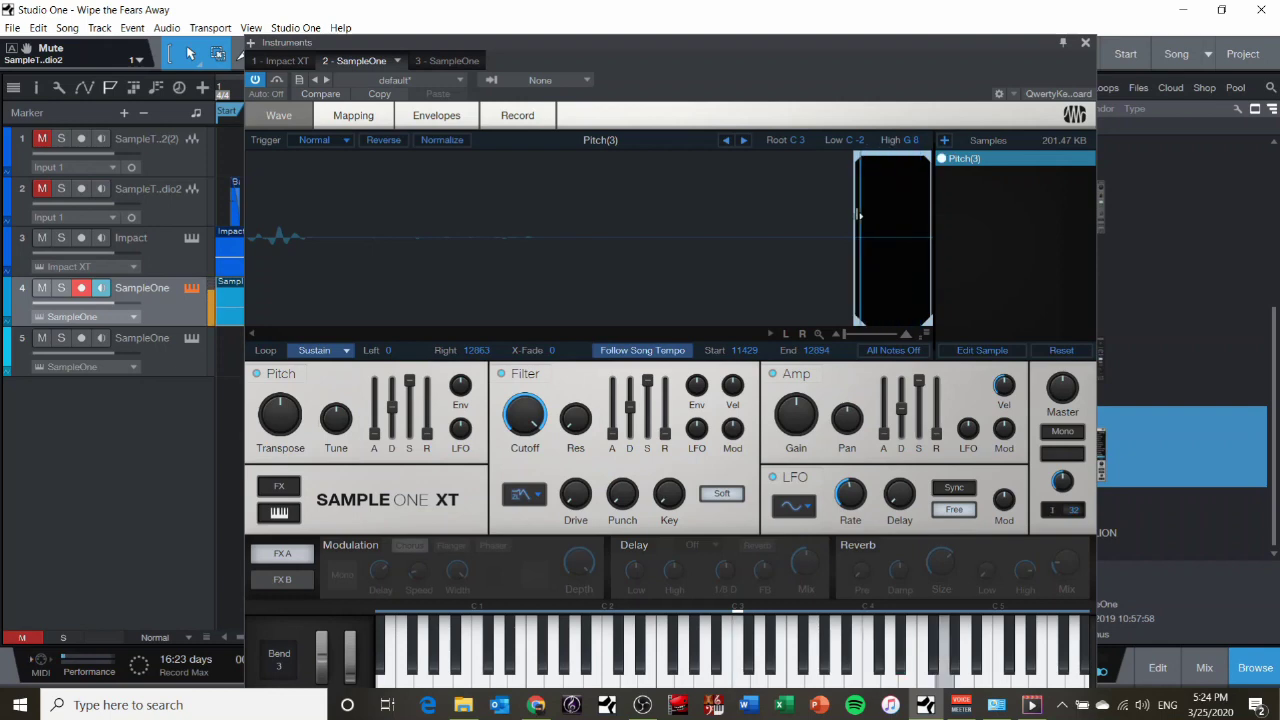
pyautogui.press('a')
pyautogui.press('e')
pyautogui.press('g')
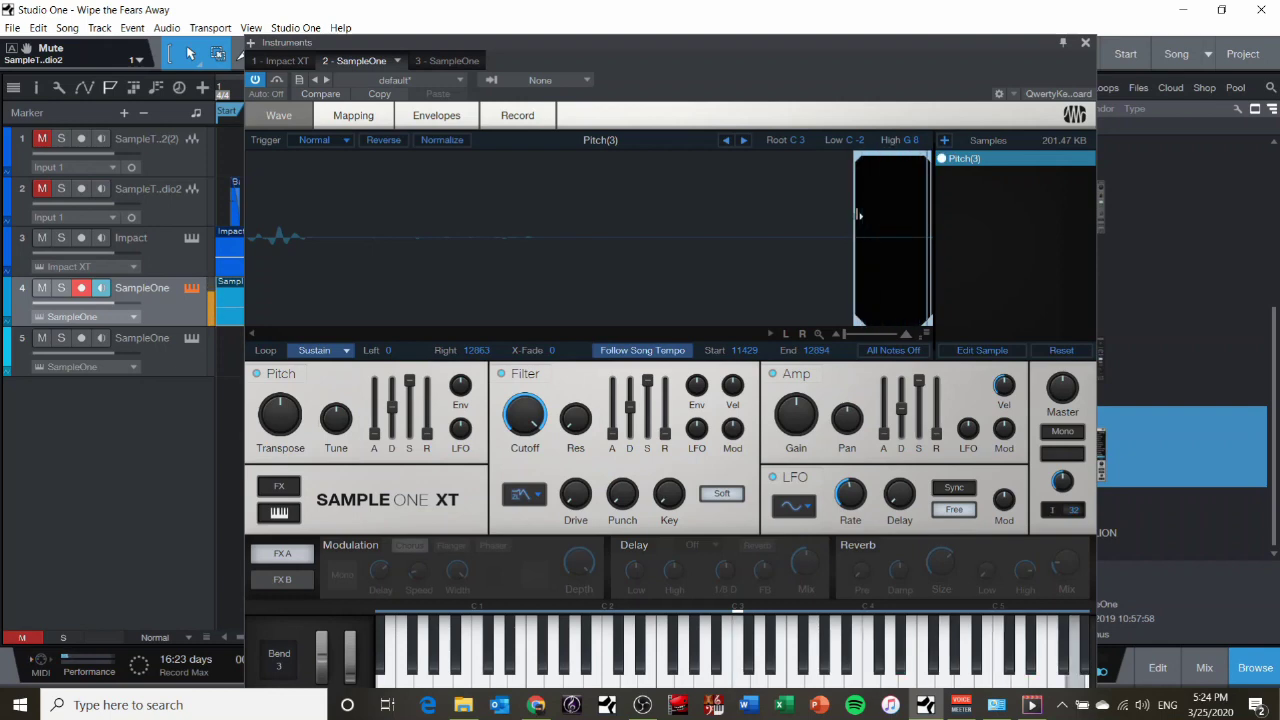
# Move the Pitch(3) sample start to about 11617, test a few notes and close the instrument
pyautogui.moveTo(858, 214); pyautogui.dragTo(869, 216)
pyautogui.press('a')
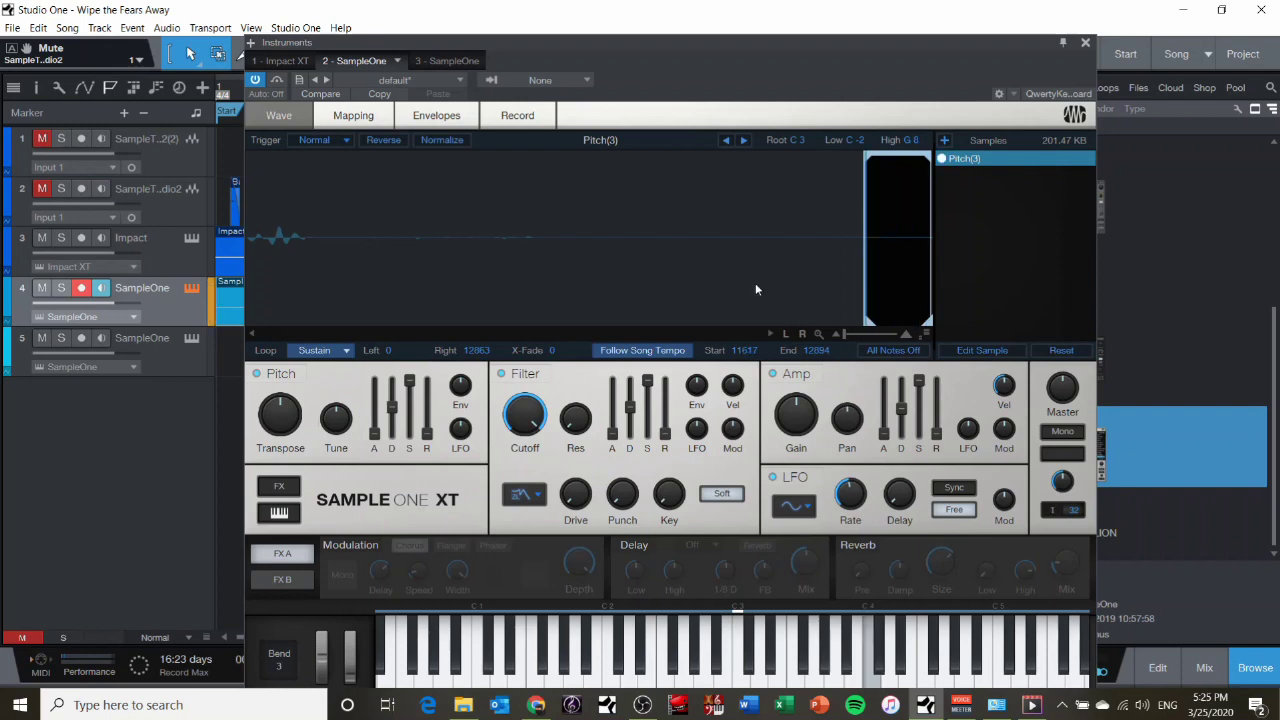
pyautogui.press('e')
pyautogui.press('g')
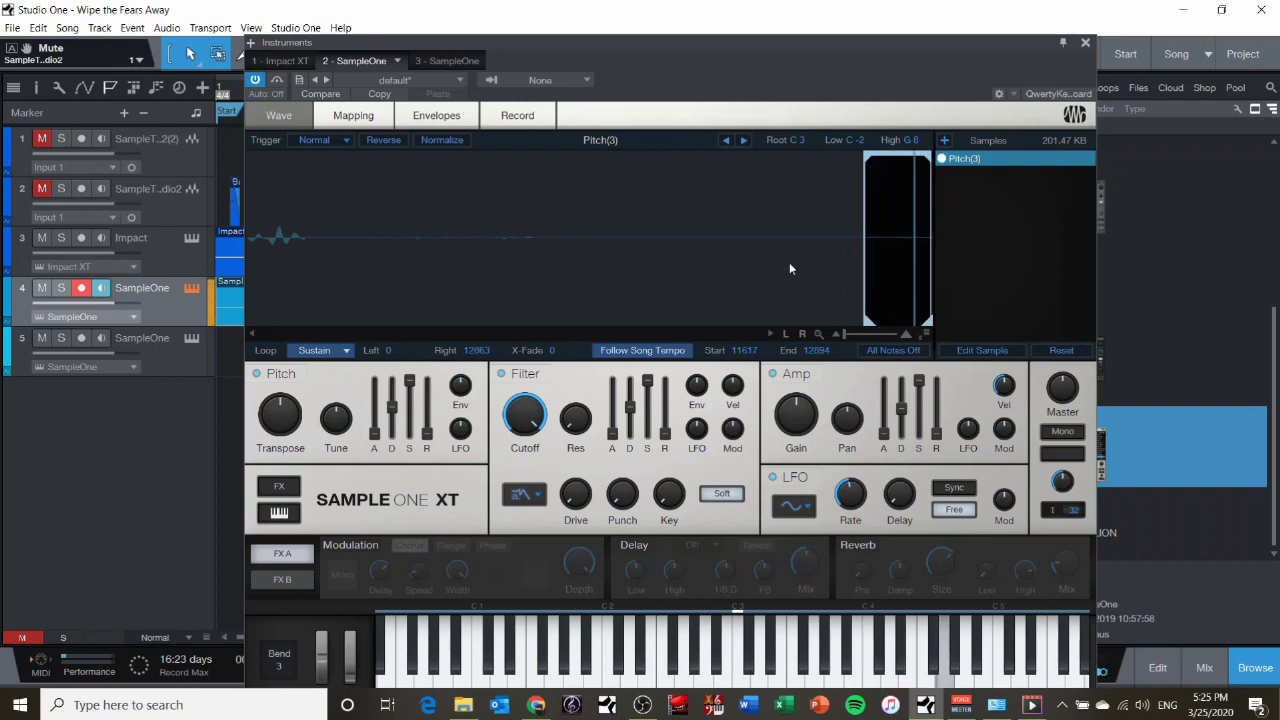
pyautogui.click(1085, 42)
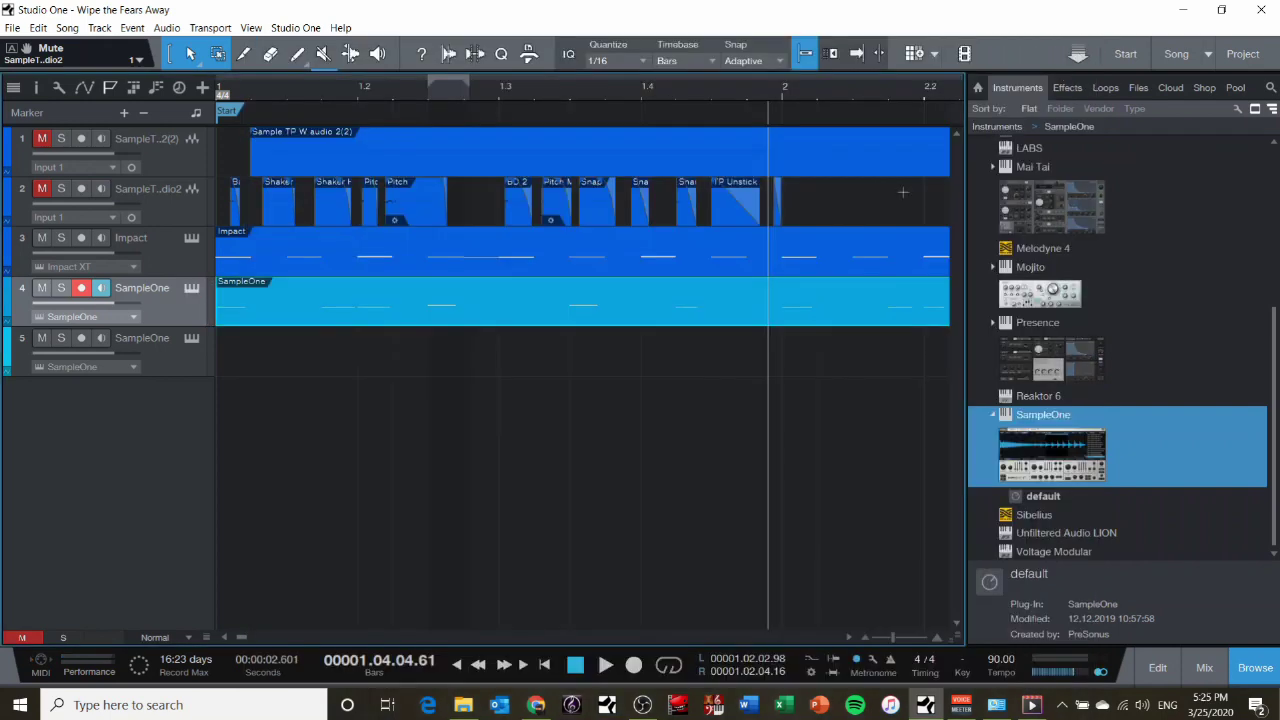
# Solo the SampleOne melody on track 4 and play it from the start of the song
pyautogui.click(59, 292)
pyautogui.press(',')
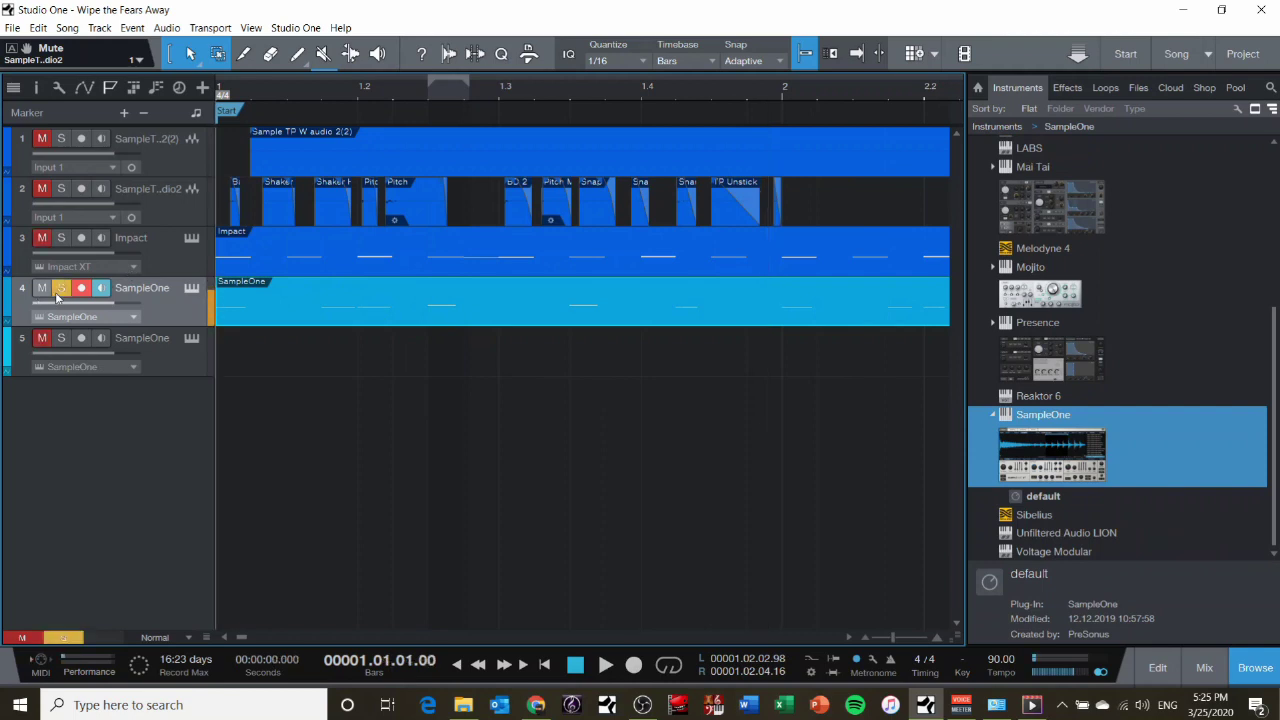
pyautogui.press('space')
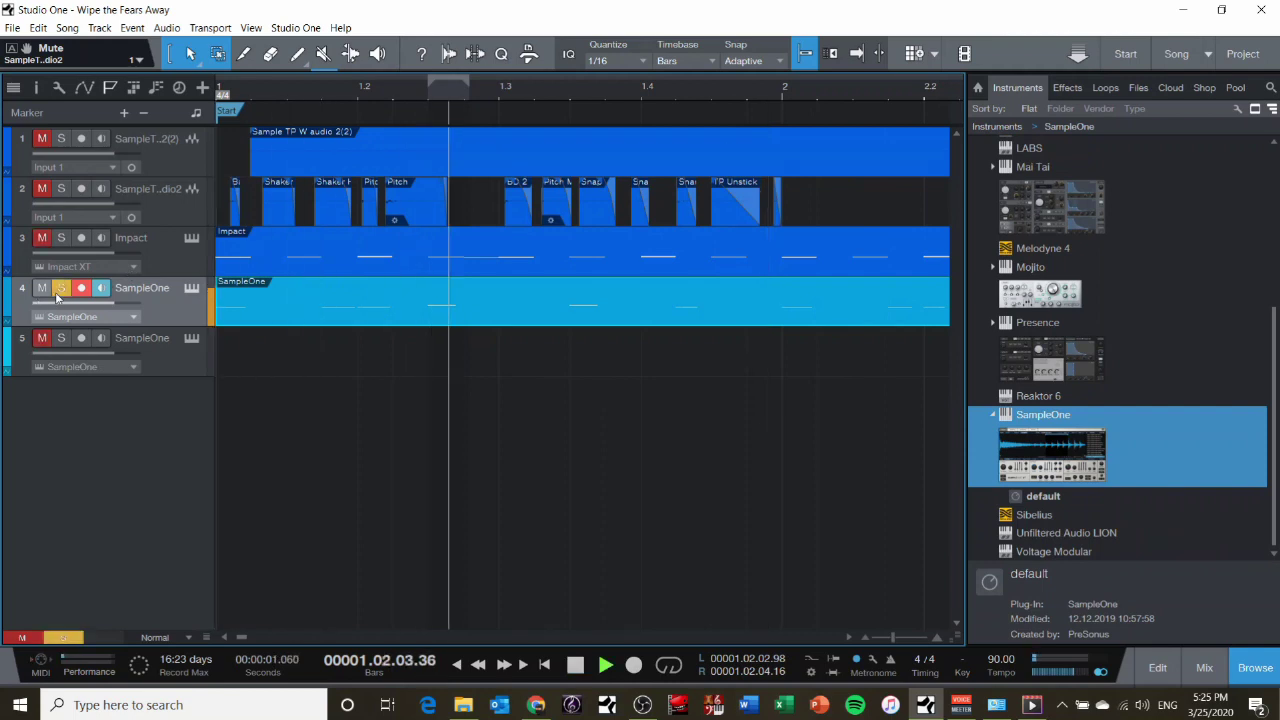
pyautogui.press('space')
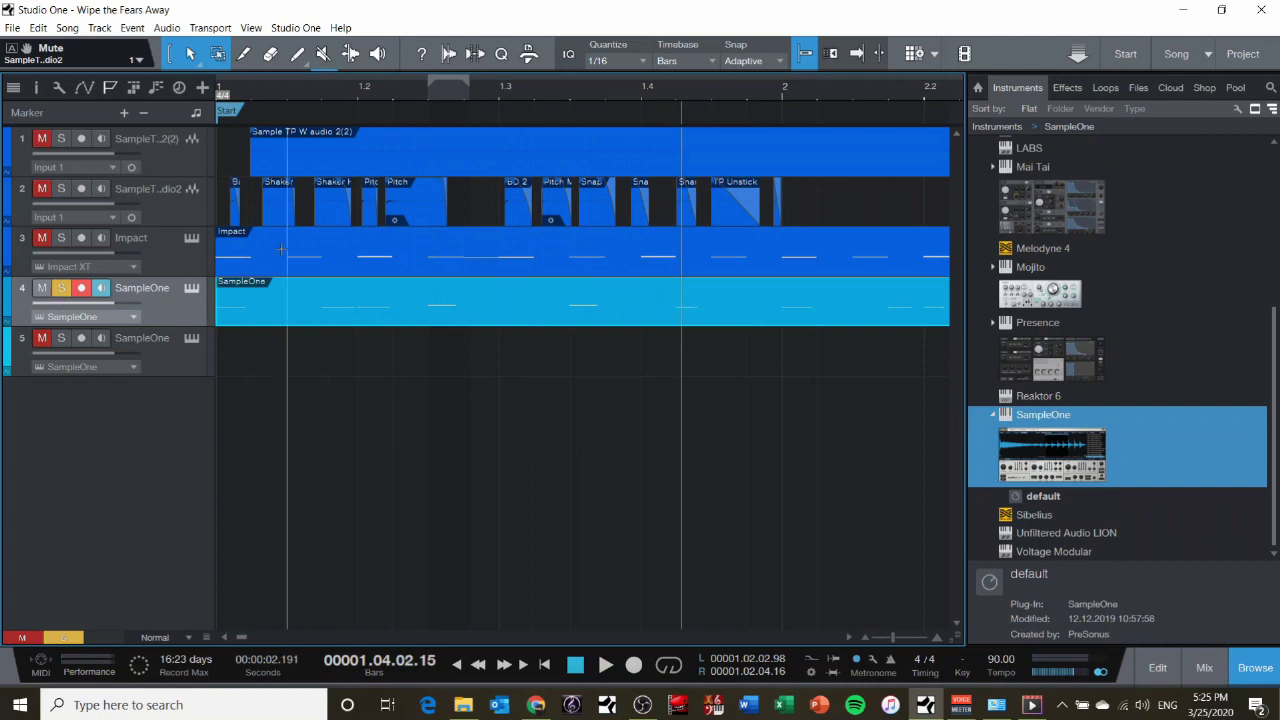
# Transpose the first SampleOne part on track 4 by 12 semitones and play it from the start
pyautogui.rightClick(411, 309)
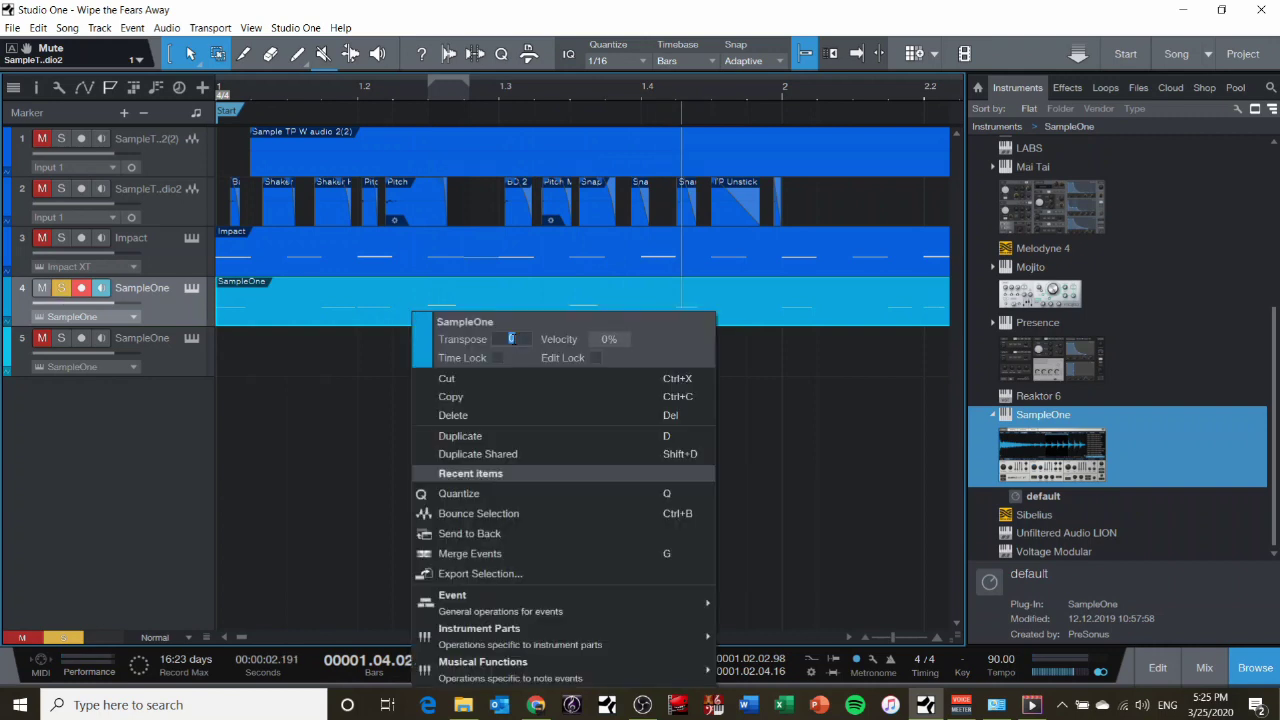
pyautogui.press('Return')
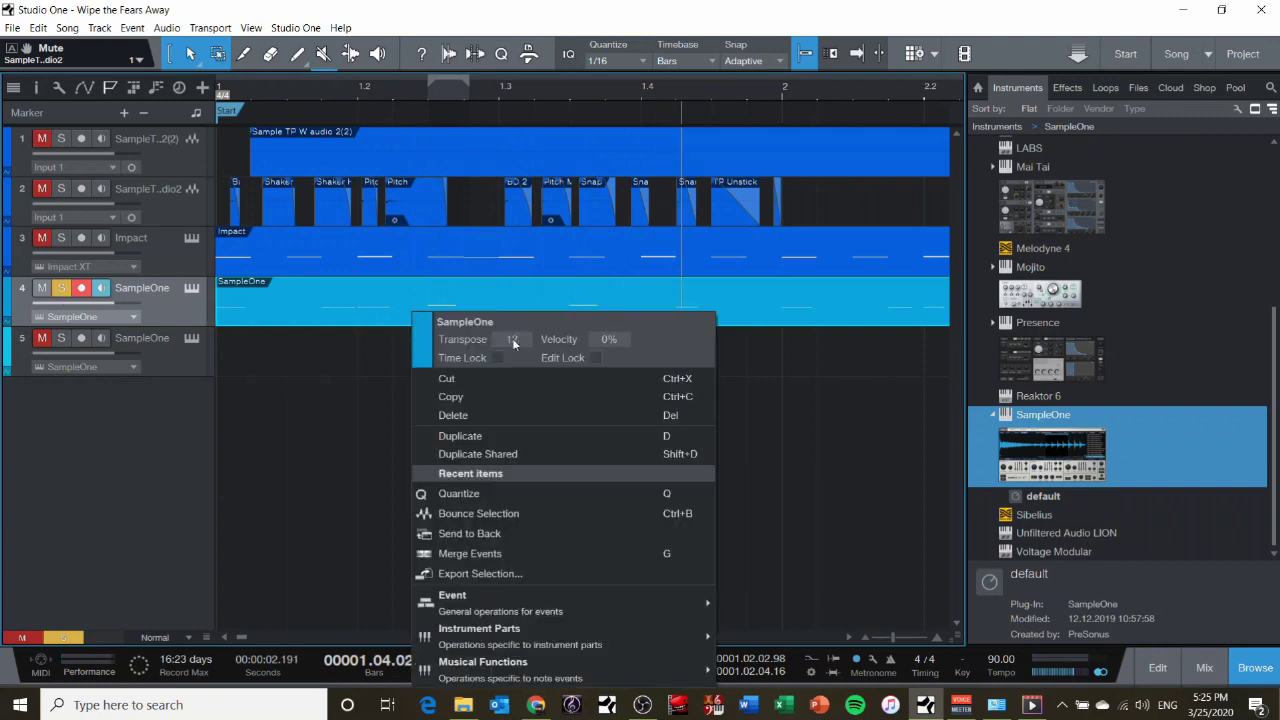
pyautogui.click(341, 394)
pyautogui.press('Home')
pyautogui.press('space')
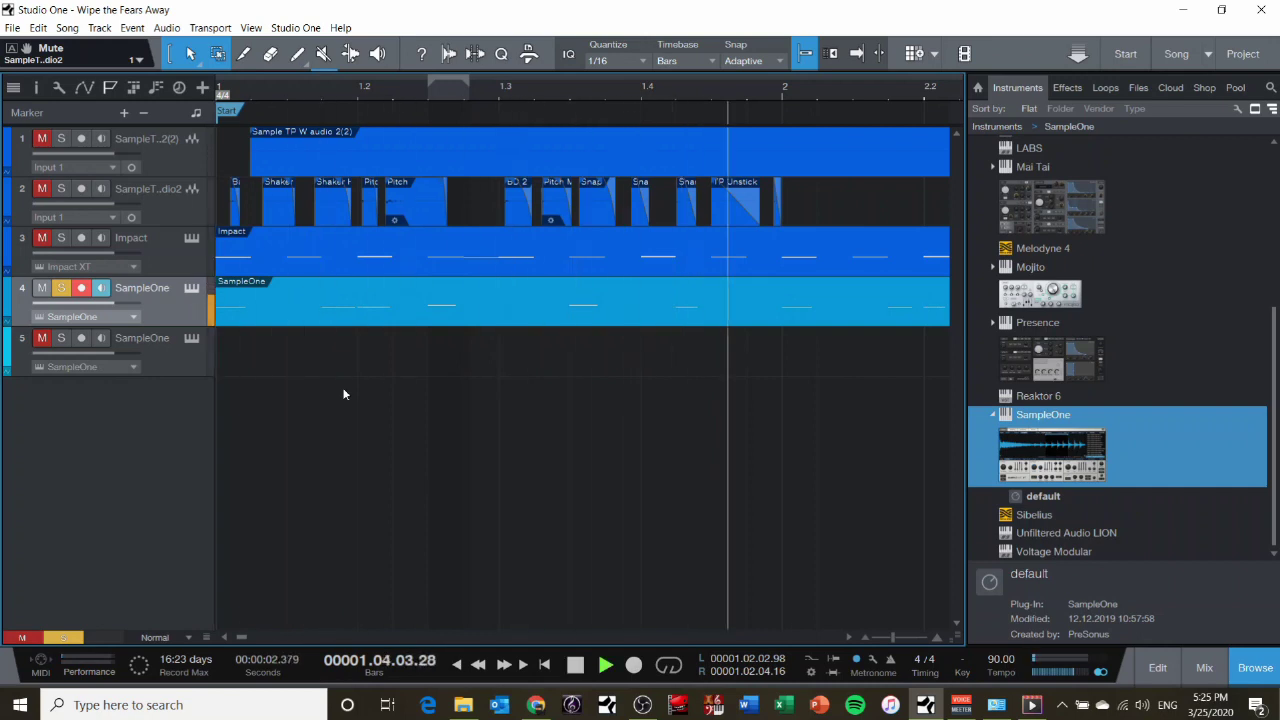
# Lengthen all notes of the track 4 melody together so the first lasts about 0.0.2.05, and play the part from the start
pyautogui.press('space')
pyautogui.rightClick(370, 318)
pyautogui.click(344, 320)
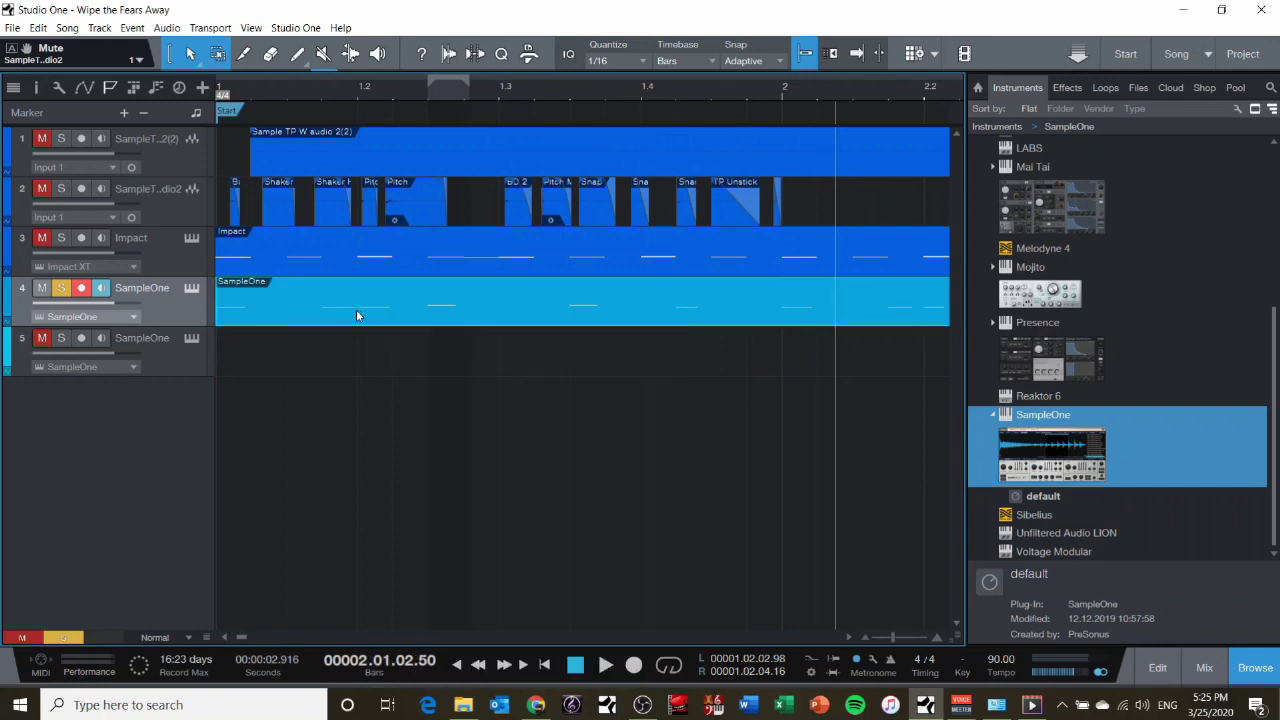
pyautogui.doubleClick(356, 312)
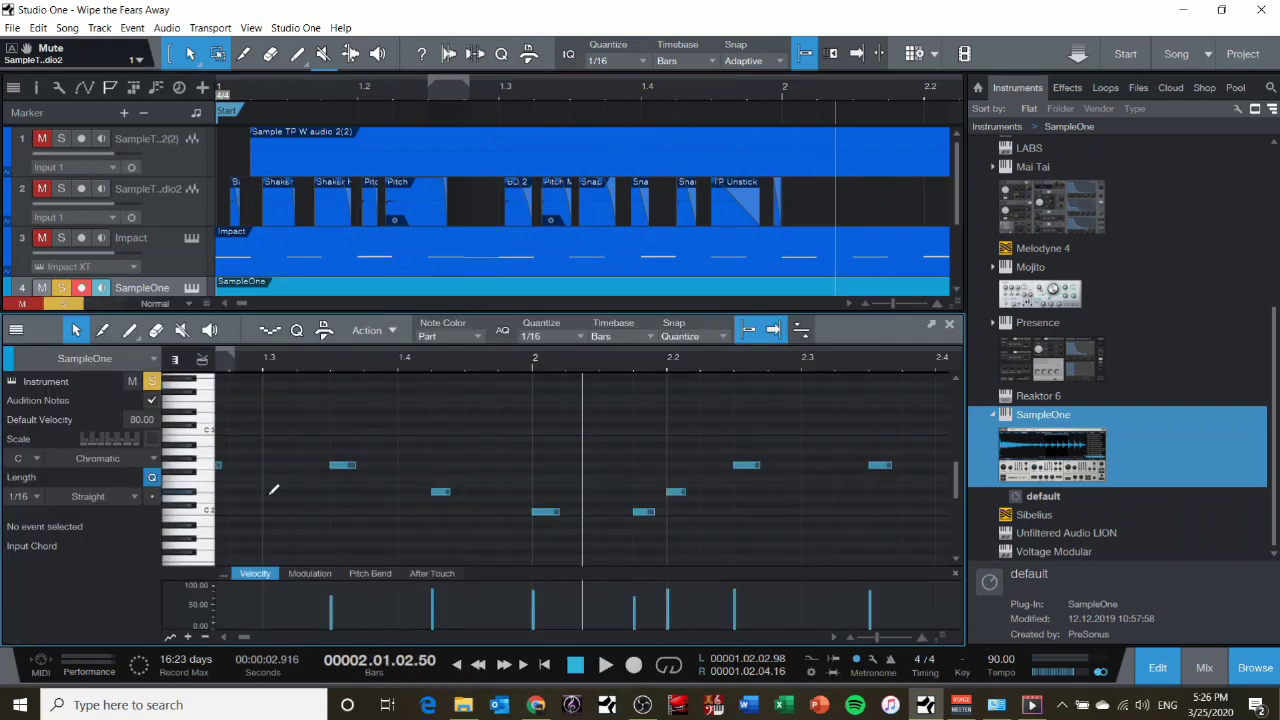
pyautogui.hotkey('ctrl', 'a')
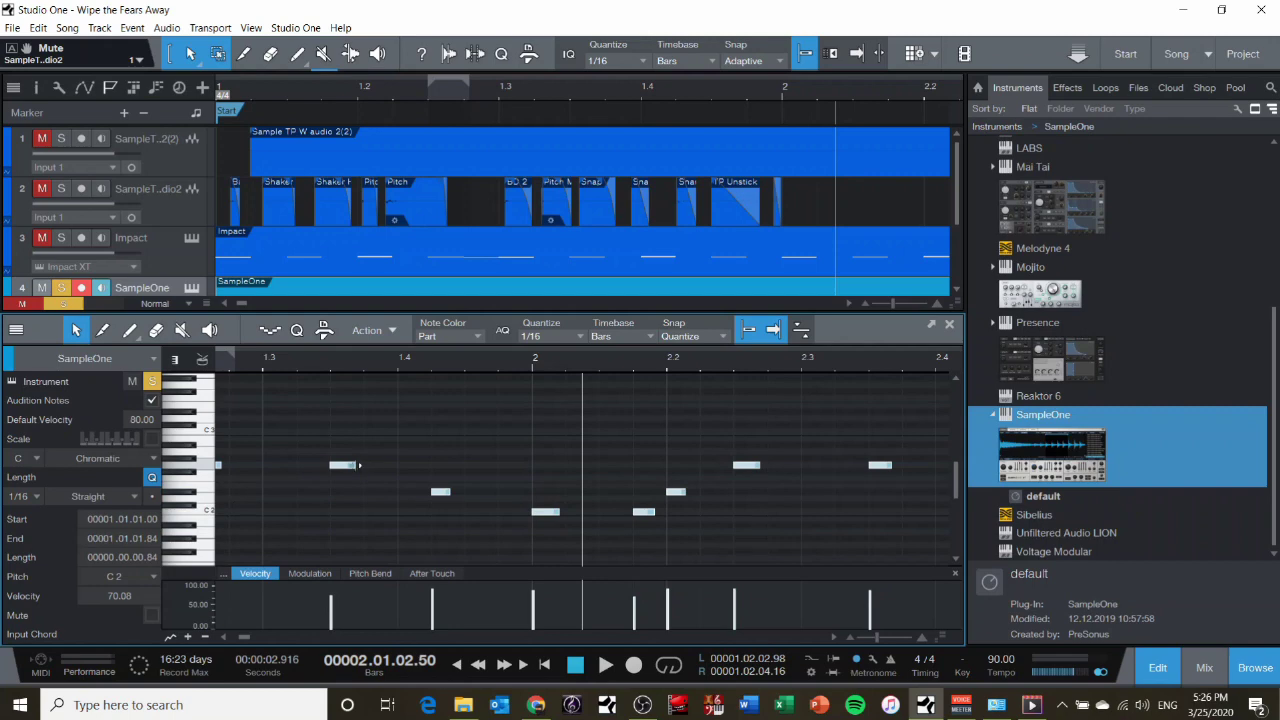
pyautogui.moveTo(359, 465); pyautogui.dragTo(396, 465)
pyautogui.press(',')
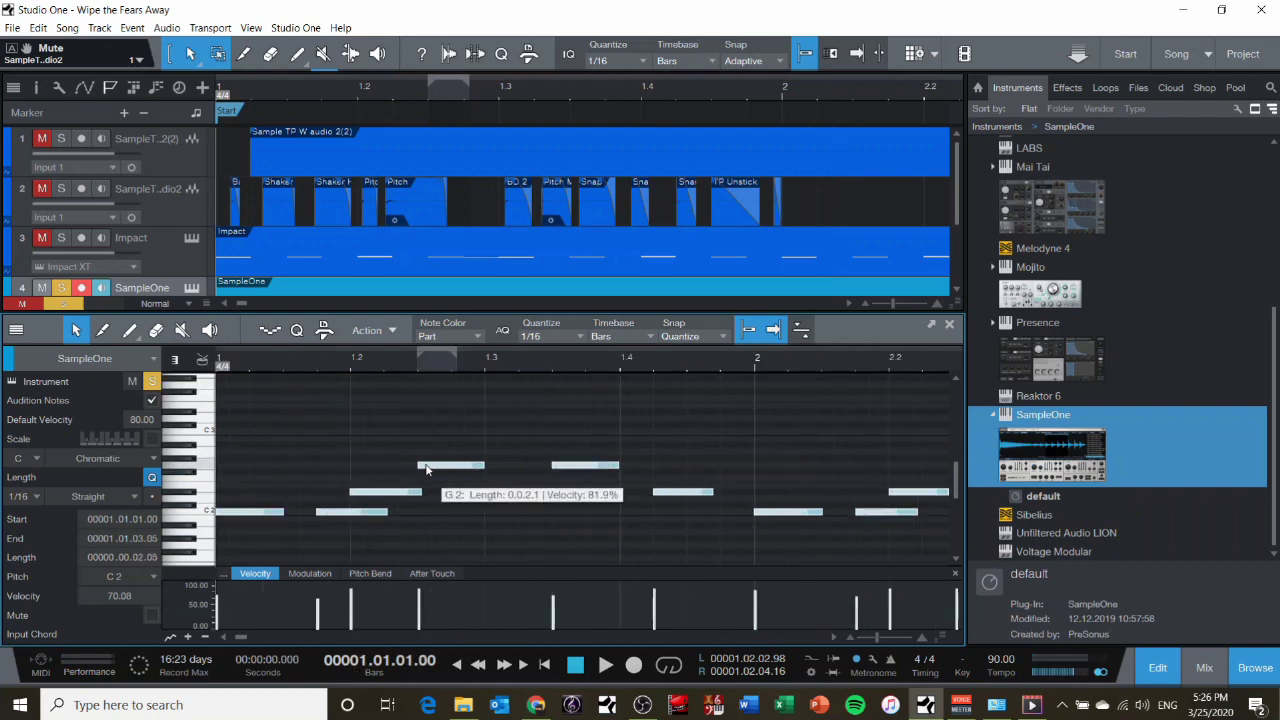
pyautogui.press('space')
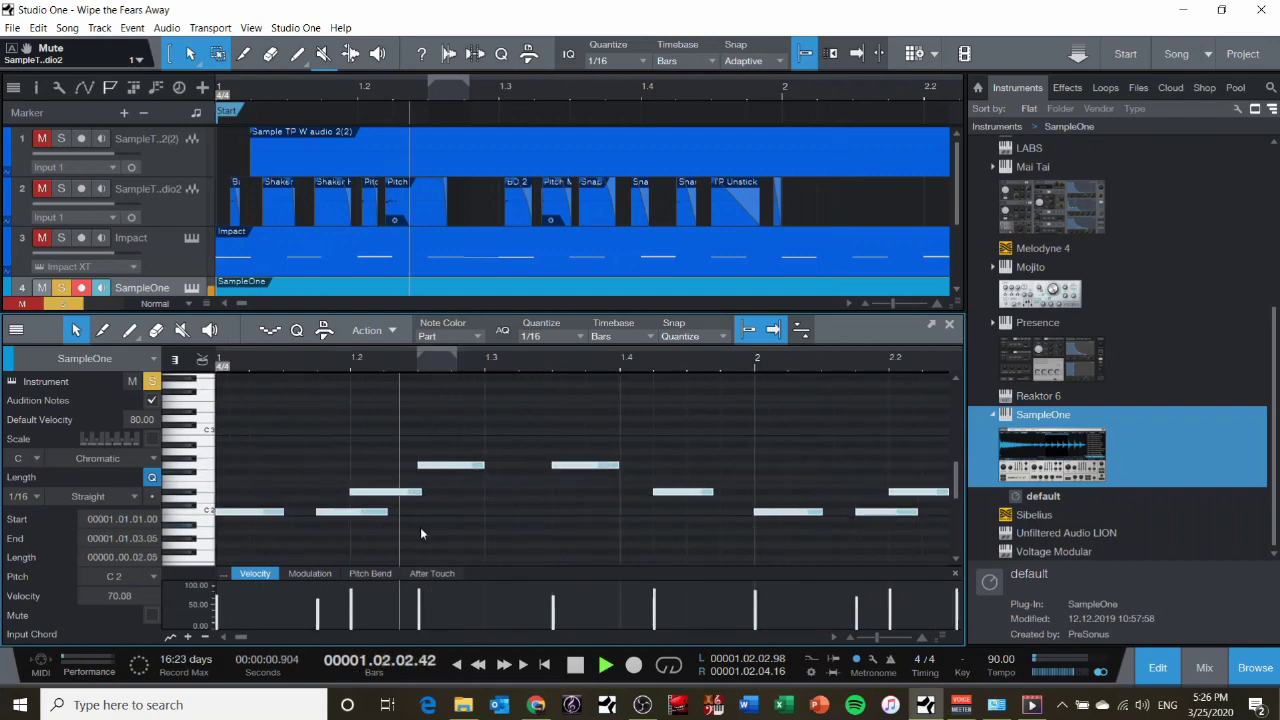
pyautogui.press('space')
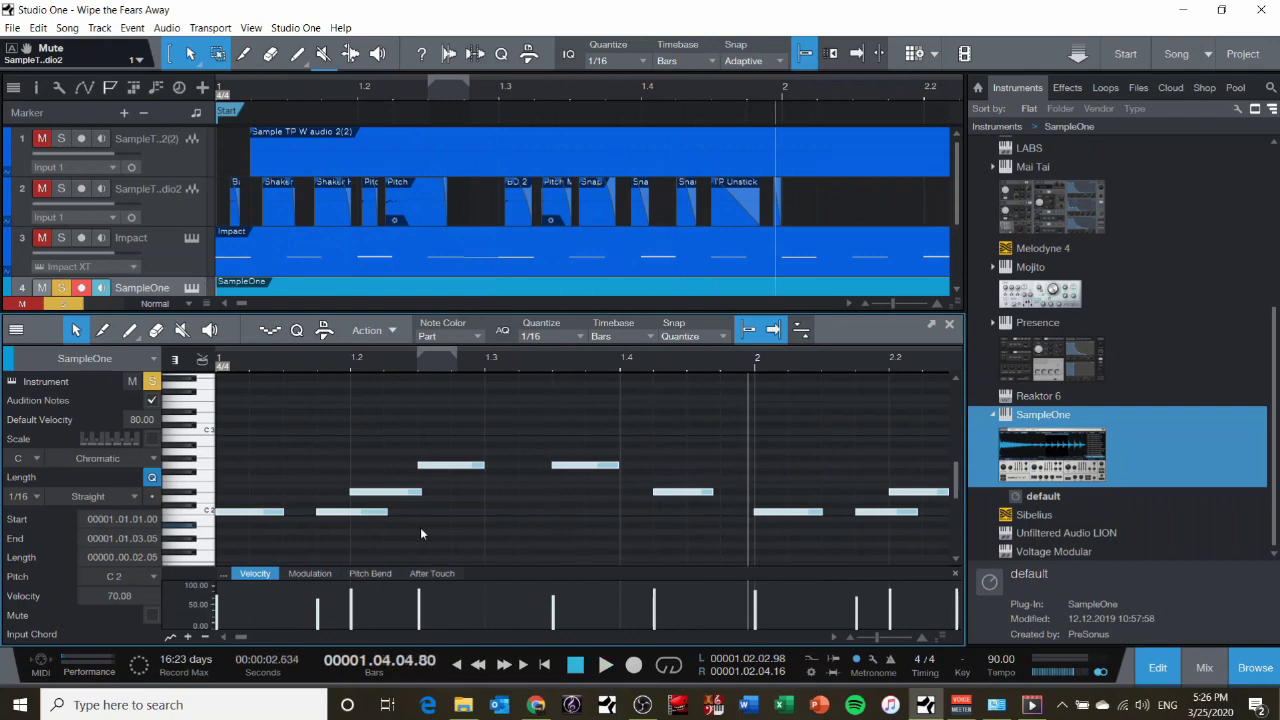
# Disable note snapping and lengthen the first C2, both G2 notes and the D#2 following them in bar 1, playing the change
pyautogui.click(420, 533)
pyautogui.moveTo(283, 515); pyautogui.dragTo(305, 515)
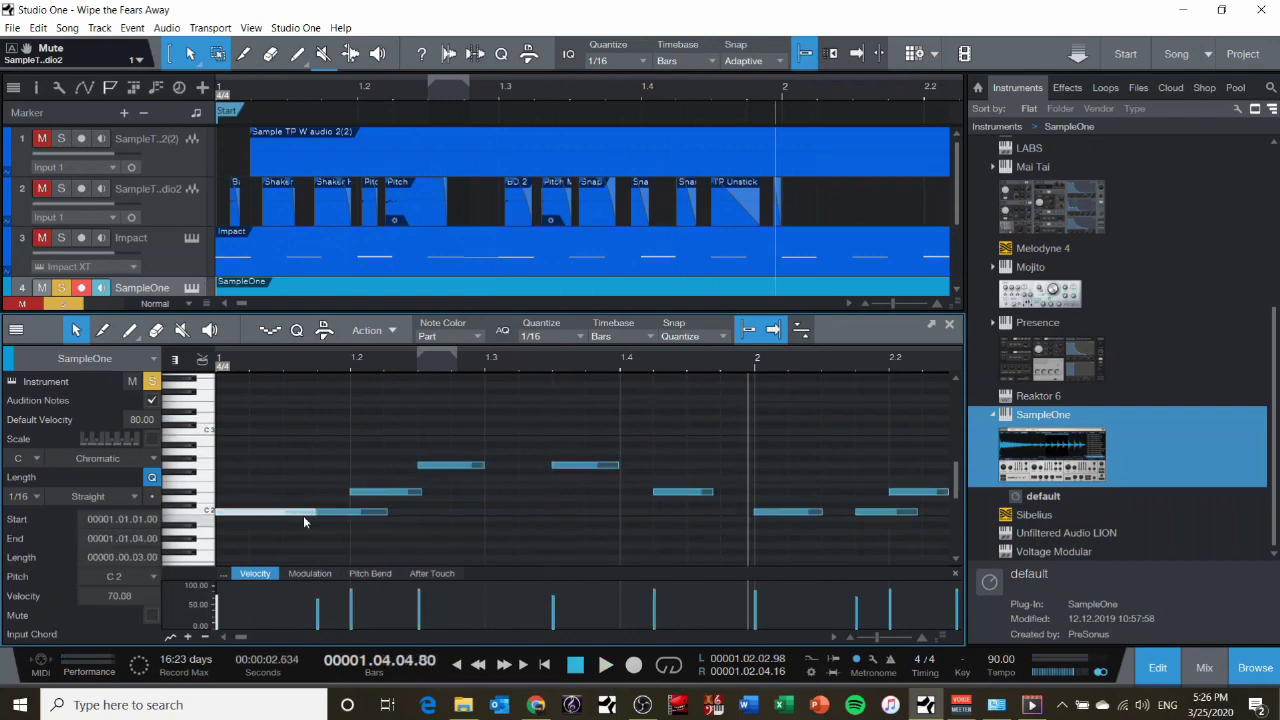
pyautogui.click(740, 331)
pyautogui.moveTo(315, 512); pyautogui.dragTo(311, 511)
pyautogui.moveTo(483, 465); pyautogui.dragTo(535, 466)
pyautogui.moveTo(621, 464); pyautogui.dragTo(636, 465)
pyautogui.moveTo(713, 491); pyautogui.dragTo(737, 491)
pyautogui.moveTo(635, 465); pyautogui.dragTo(646, 465)
pyautogui.press('space')
pyautogui.press('space')
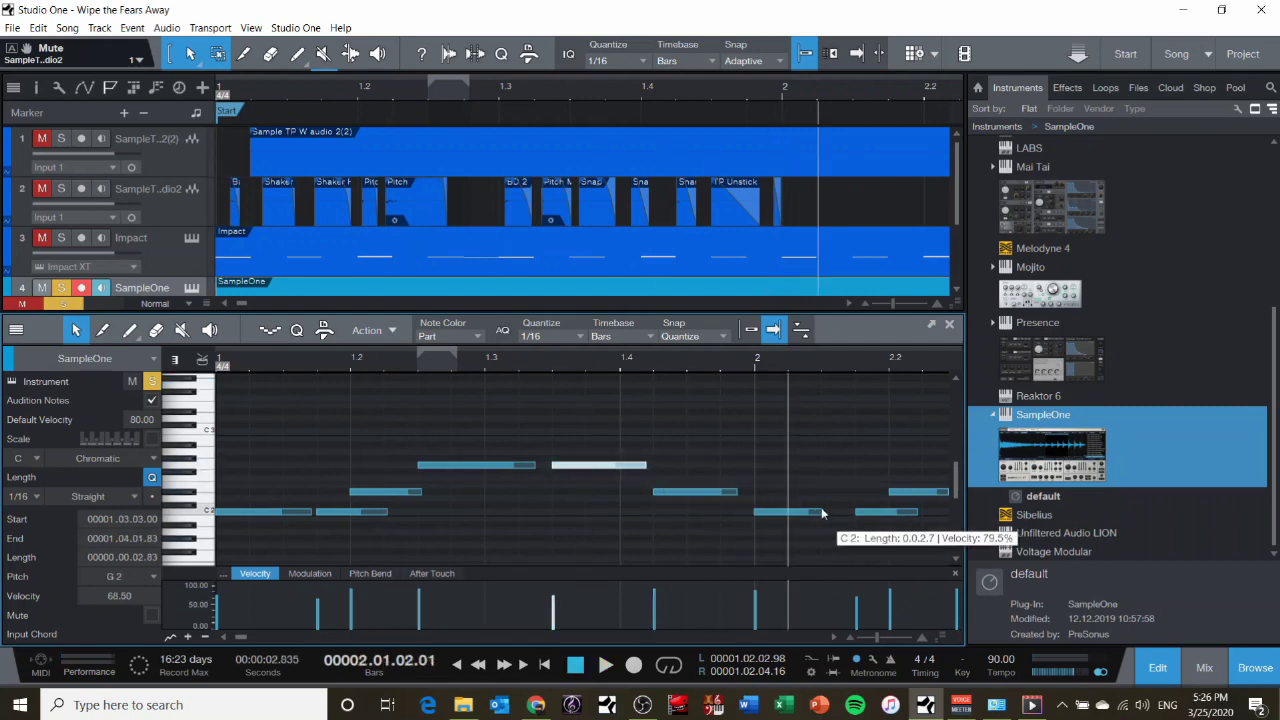
pyautogui.hotkey('ctrl', 'a')
pyautogui.rightClick(809, 512)
pyautogui.rightClick(767, 513)
pyautogui.click(820, 424)
pyautogui.rightClick(773, 513)
pyautogui.click(747, 553)
# Trim the first D#2 note, re-enable snapping and extend the first G2, the second D#2 and the bar 2 C2 to their next notes
pyautogui.moveTo(421, 492); pyautogui.dragTo(417, 492)
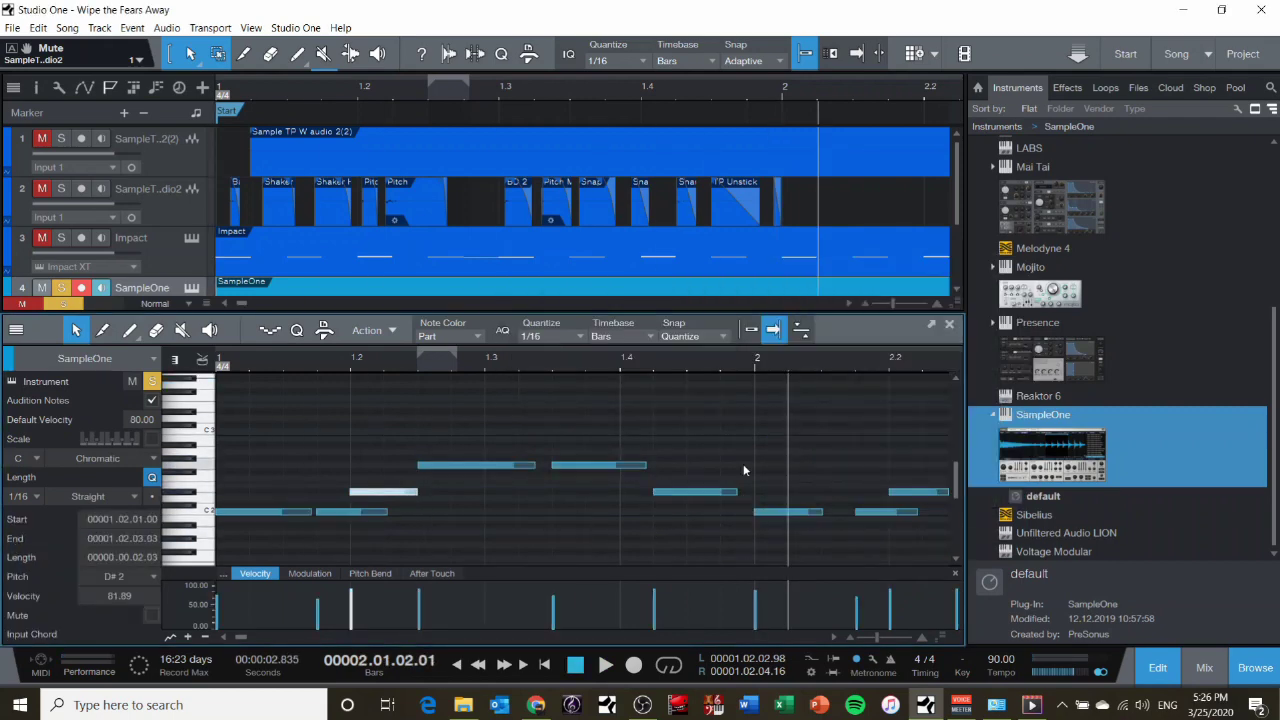
pyautogui.click(749, 330)
pyautogui.moveTo(737, 492); pyautogui.dragTo(753, 492)
pyautogui.moveTo(822, 512); pyautogui.dragTo(856, 513)
pyautogui.press('space')
pyautogui.press('space')
pyautogui.click(223, 638)
pyautogui.hscroll(3, 400, 480)
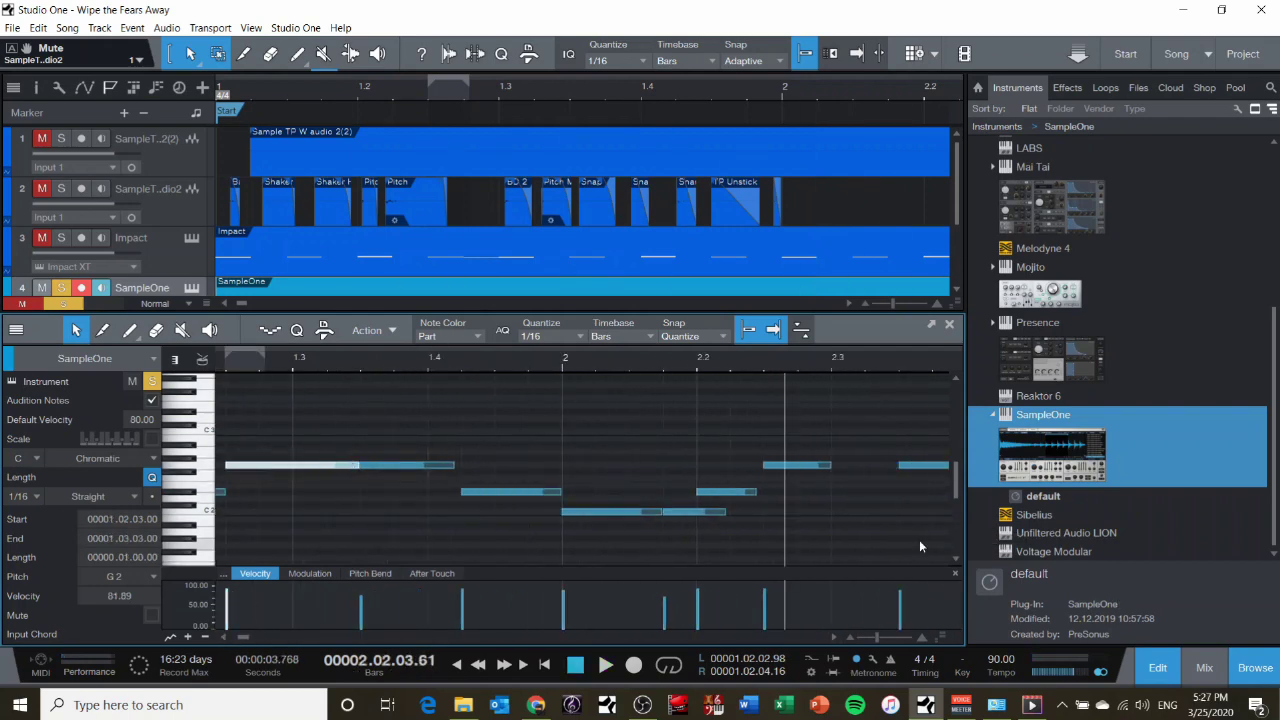
pyautogui.press('space')
pyautogui.press('space')
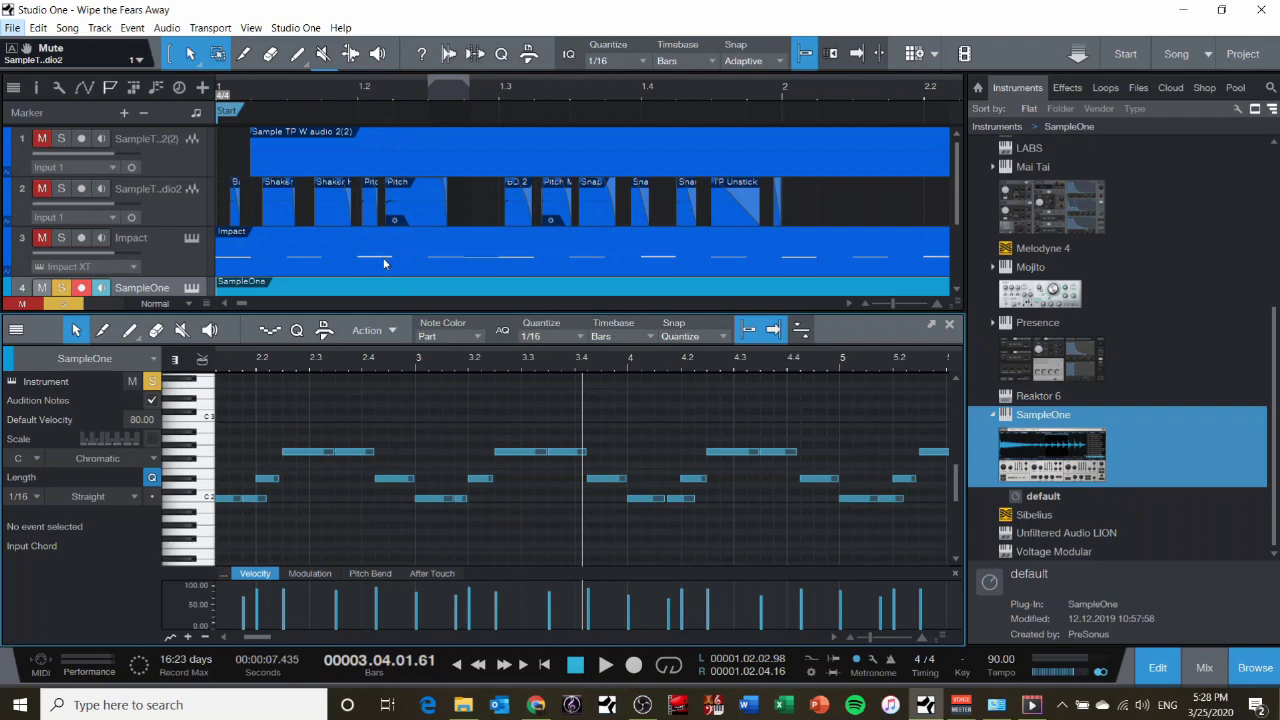
# Play the lengthened track 4 melody from the start of the song and close the note editor
pyautogui.click(528, 270)
pyautogui.scroll(-3, 528, 272)
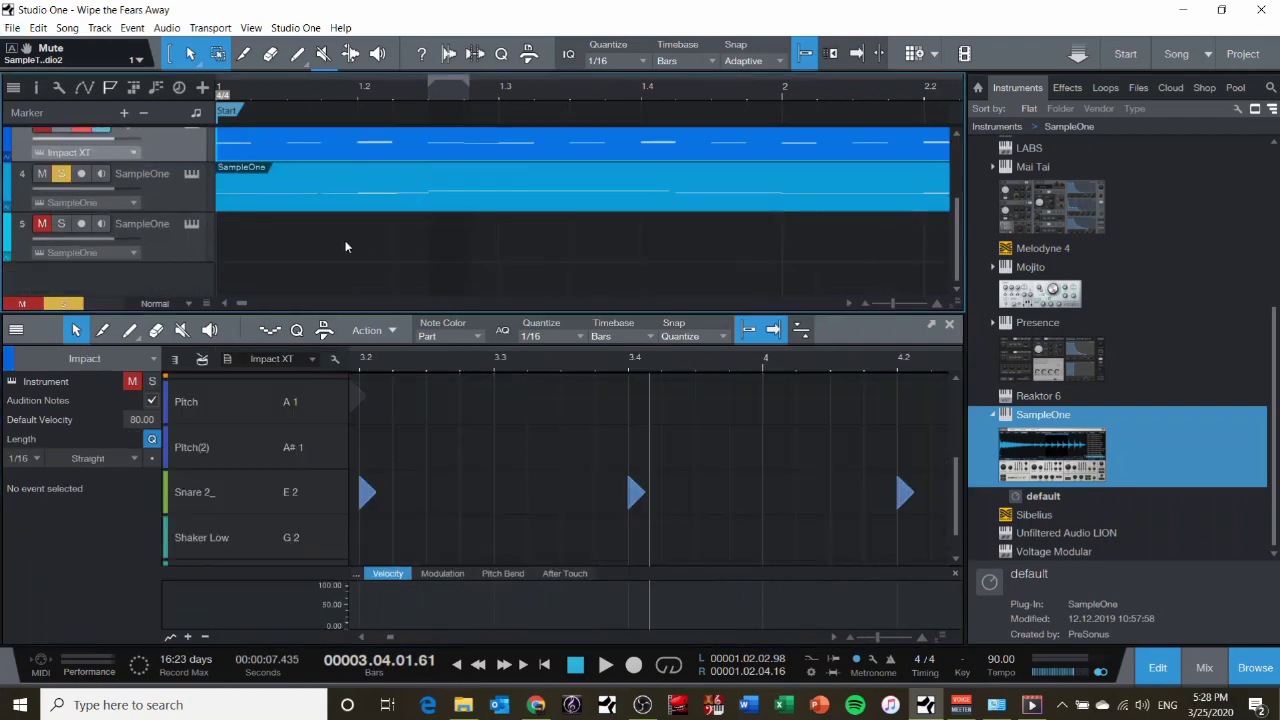
pyautogui.click(481, 189)
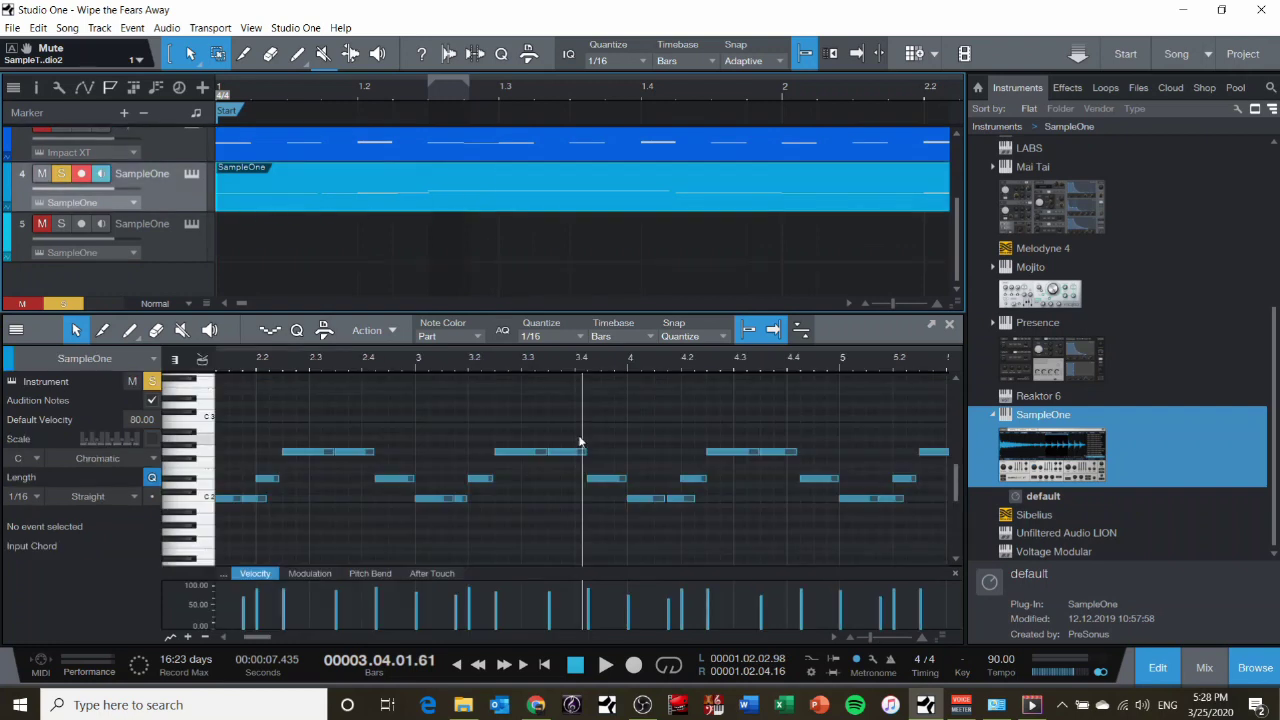
pyautogui.press(',')
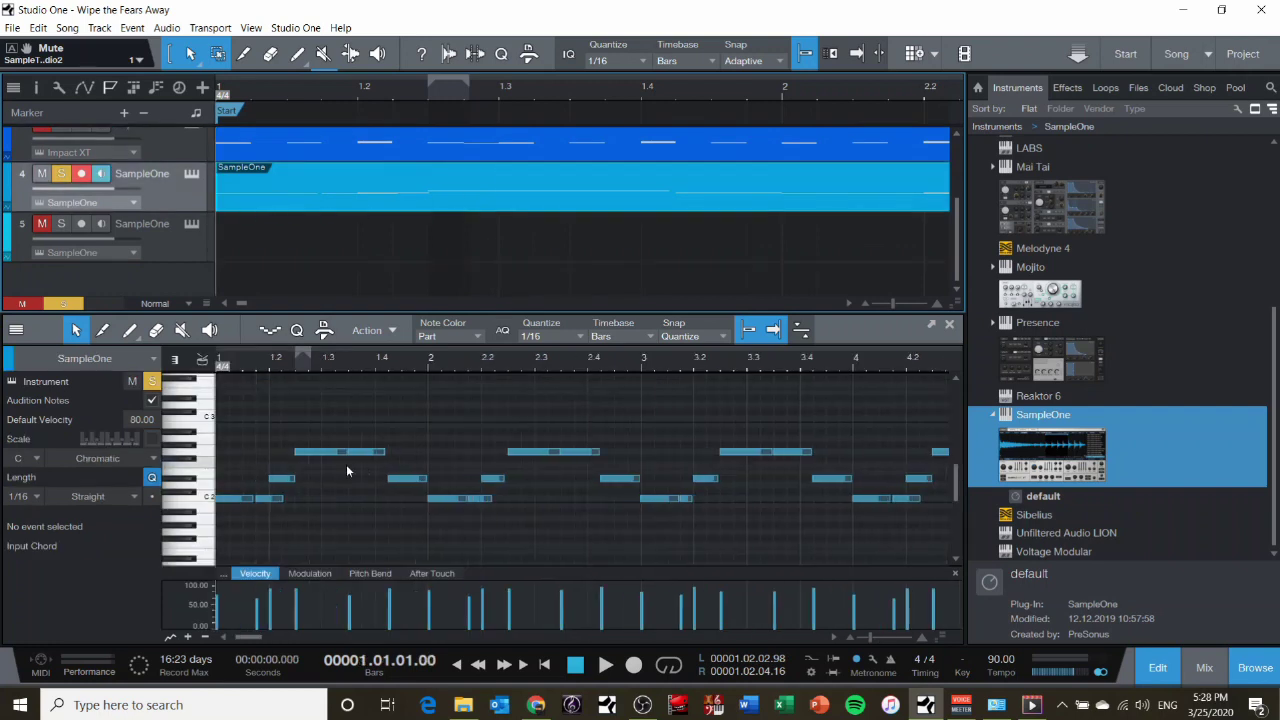
pyautogui.press('space')
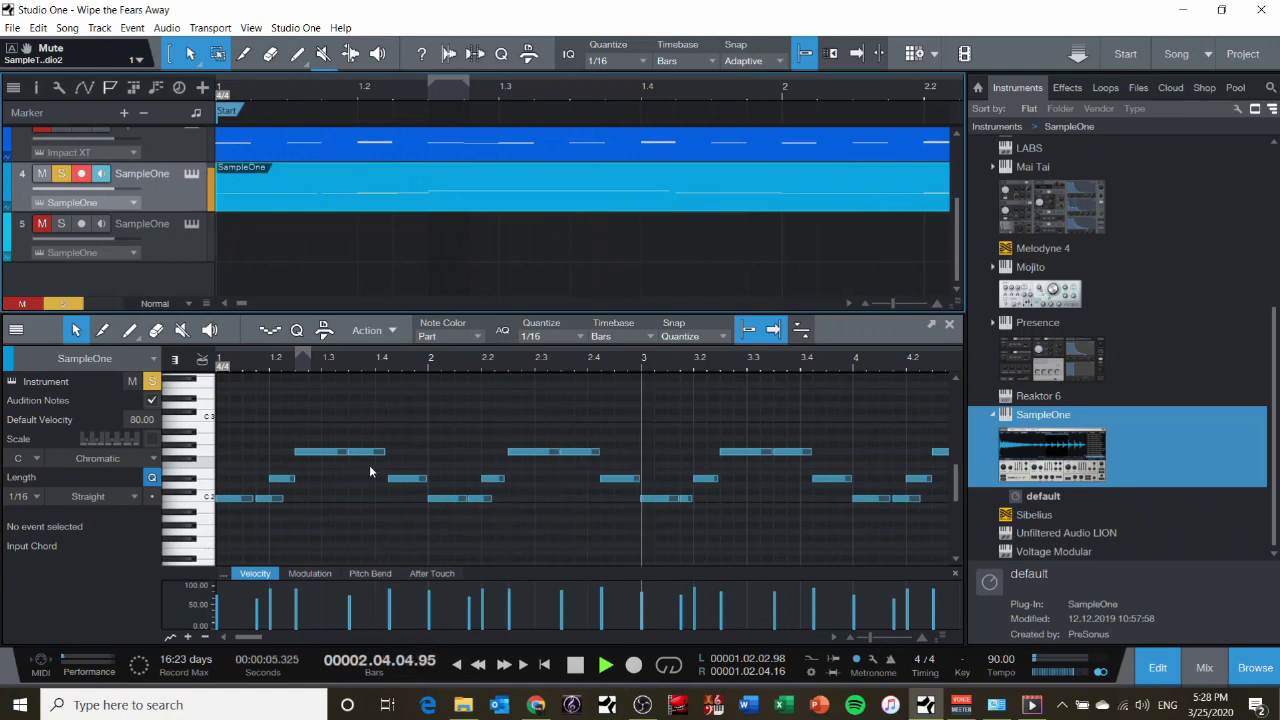
pyautogui.press('space')
pyautogui.click(949, 325)
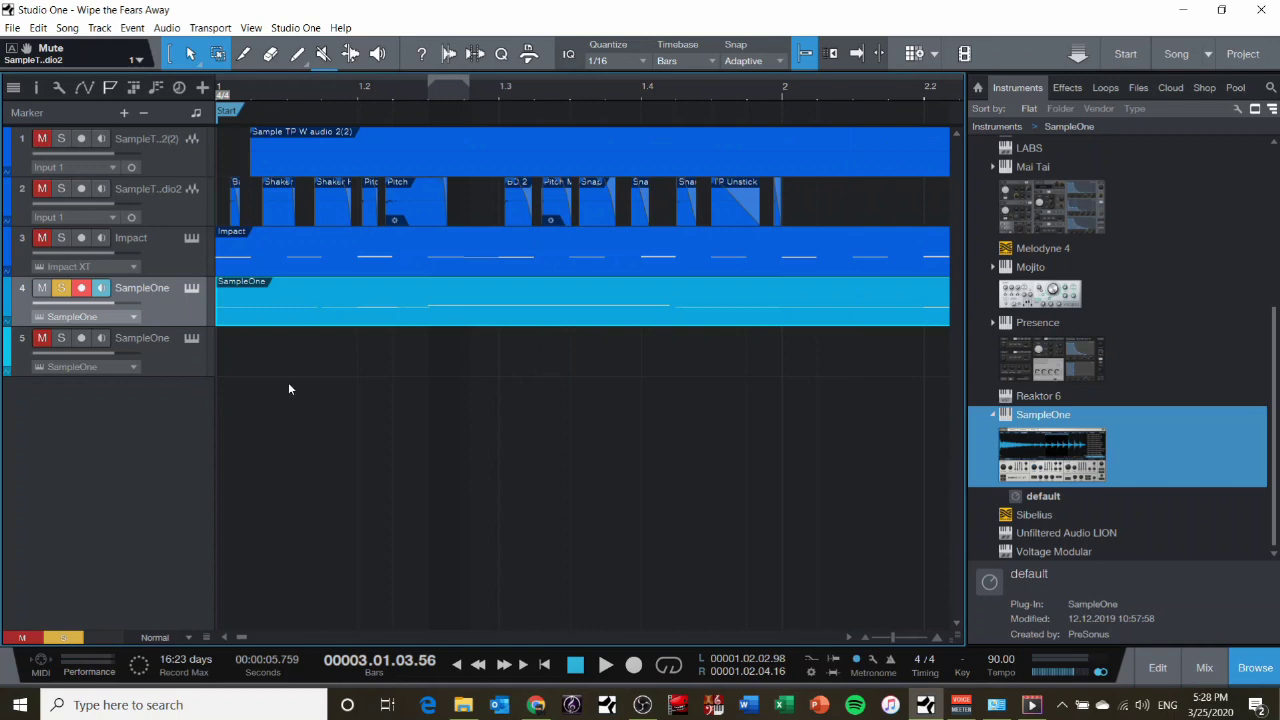
# Clear the track solo, open the Pitch Mid(2) SampleOne on track 5 and try several notes on it
pyautogui.click(173, 370)
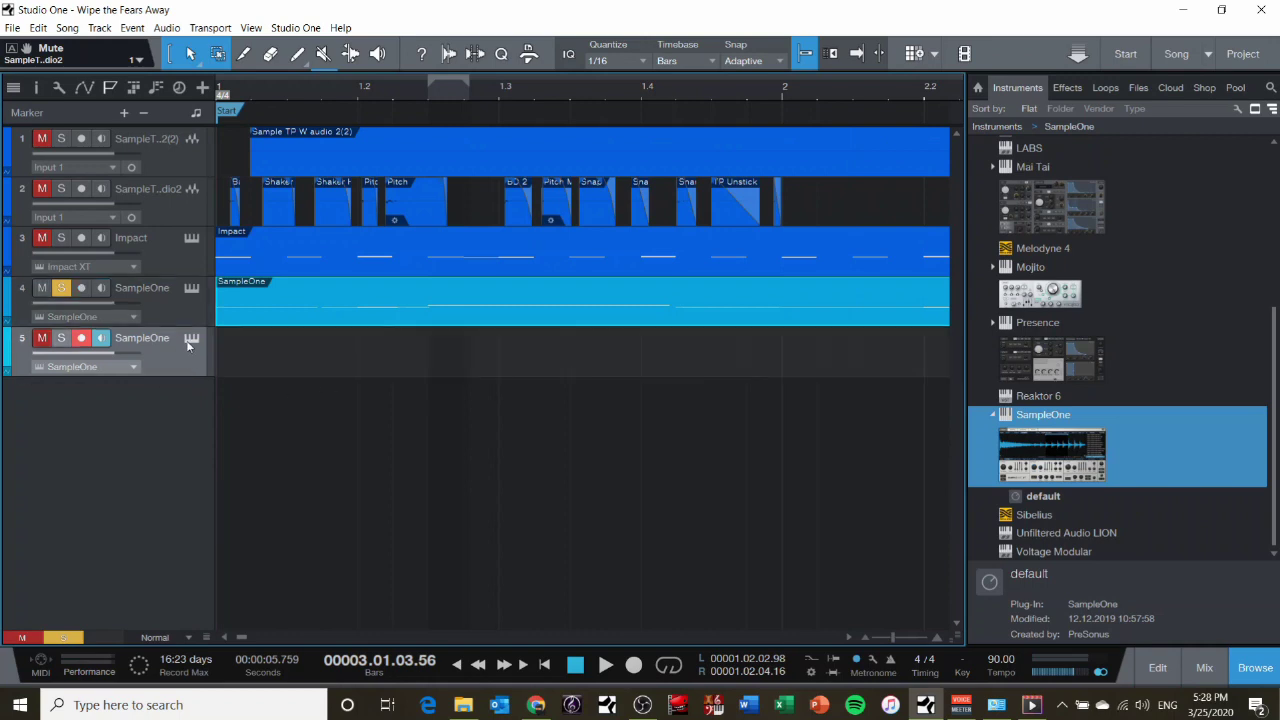
pyautogui.click(190, 339)
pyautogui.click(61, 338)
pyautogui.click(61, 288)
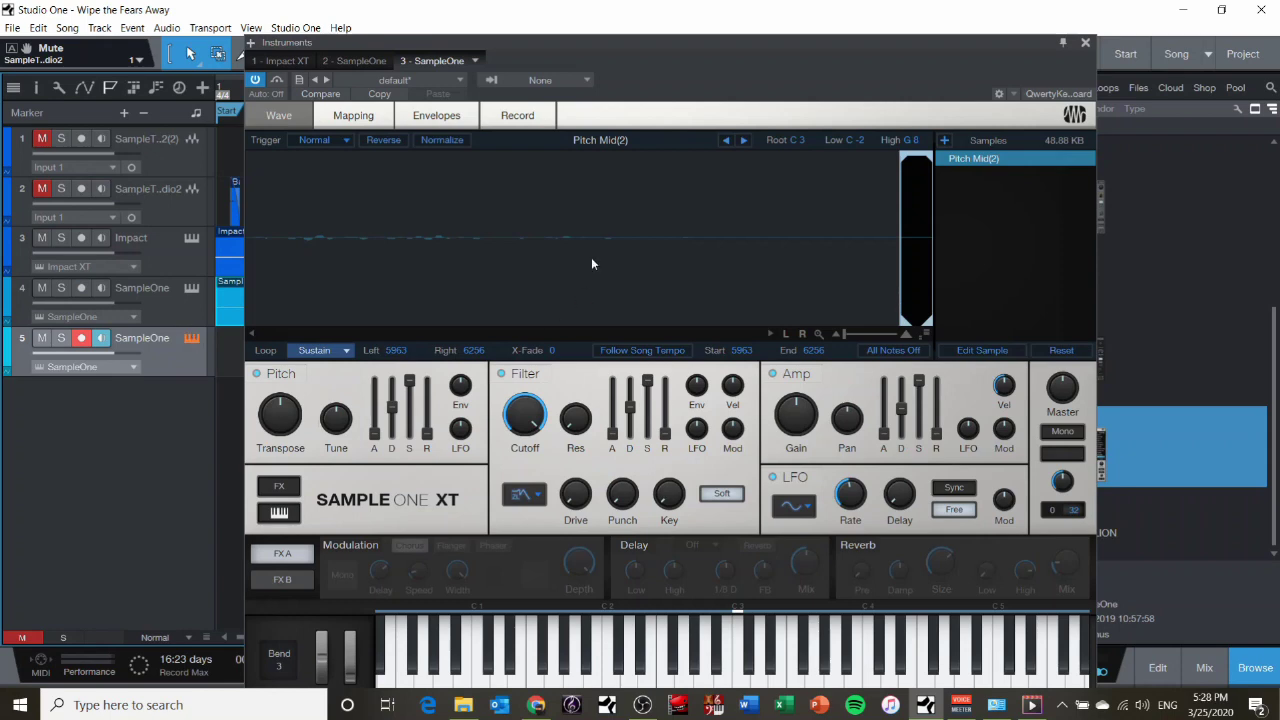
pyautogui.press('a')
pyautogui.press('e')
pyautogui.press('g')
pyautogui.press('a')
pyautogui.press('e')
pyautogui.press('g')
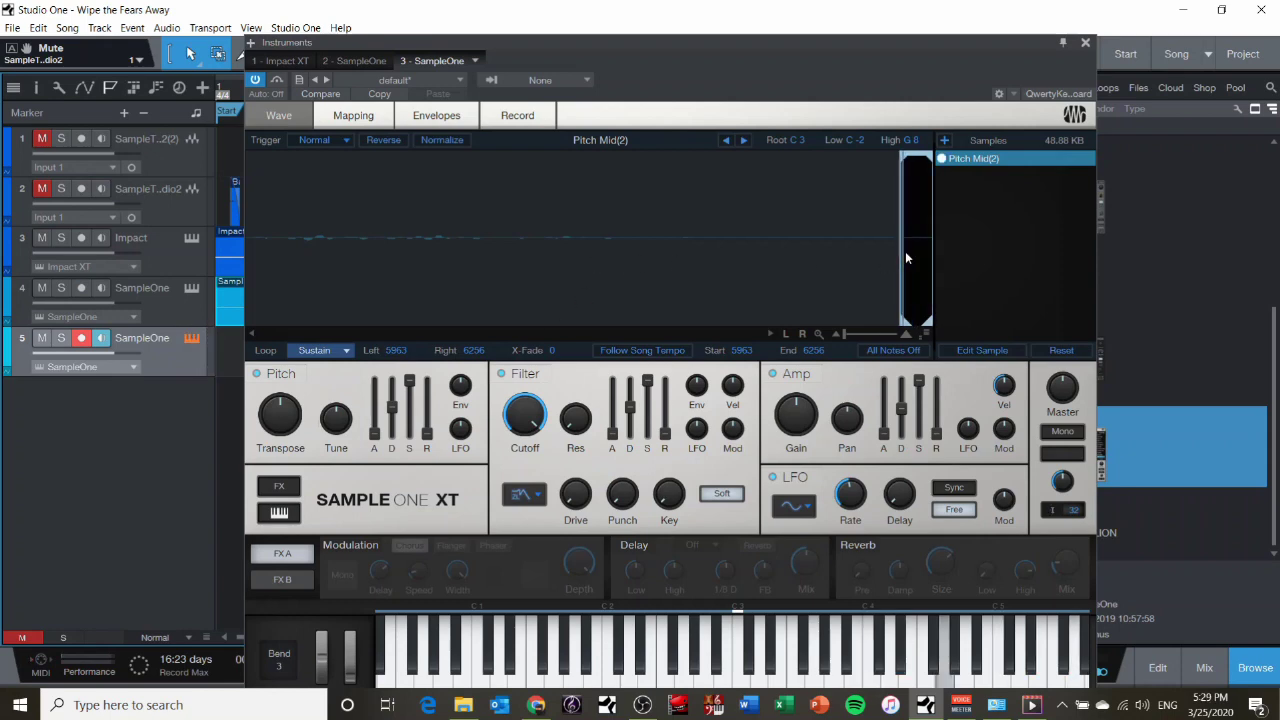
pyautogui.press('a')
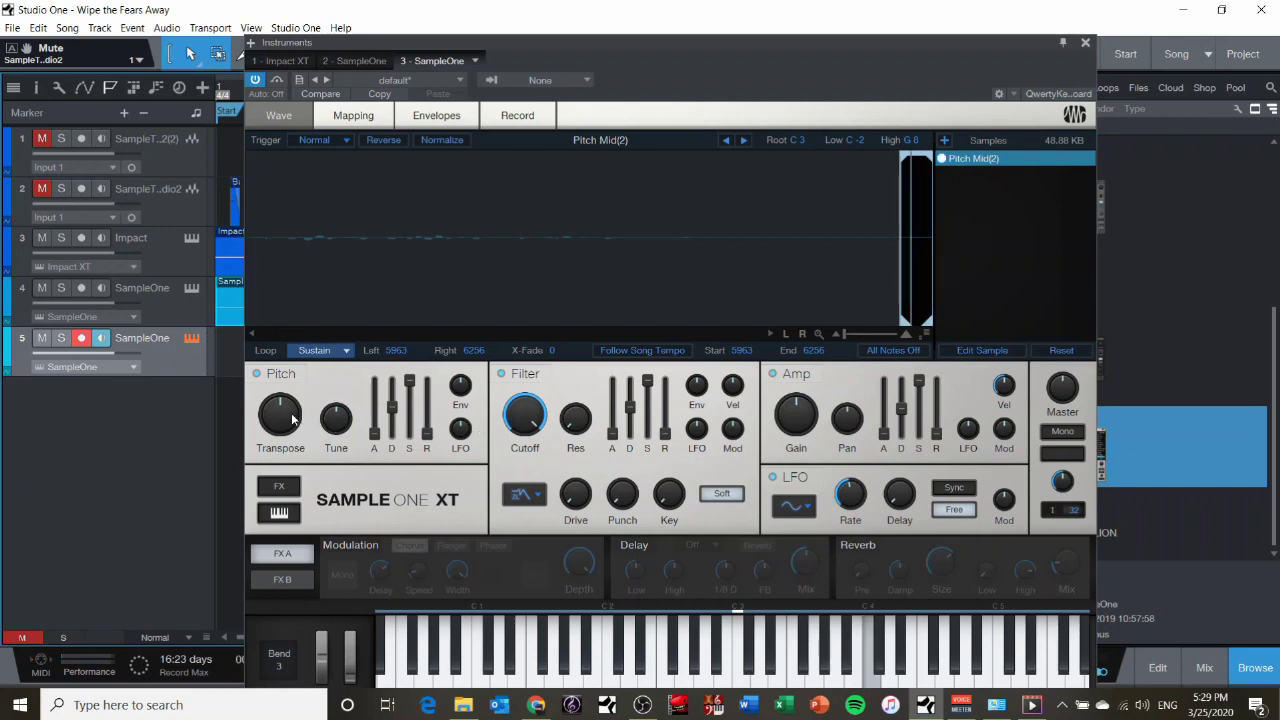
# Transpose track 5's Pitch Mid(2) SampleOne by -1, test it against playback and close the instrument
pyautogui.scroll(2, 278, 410)
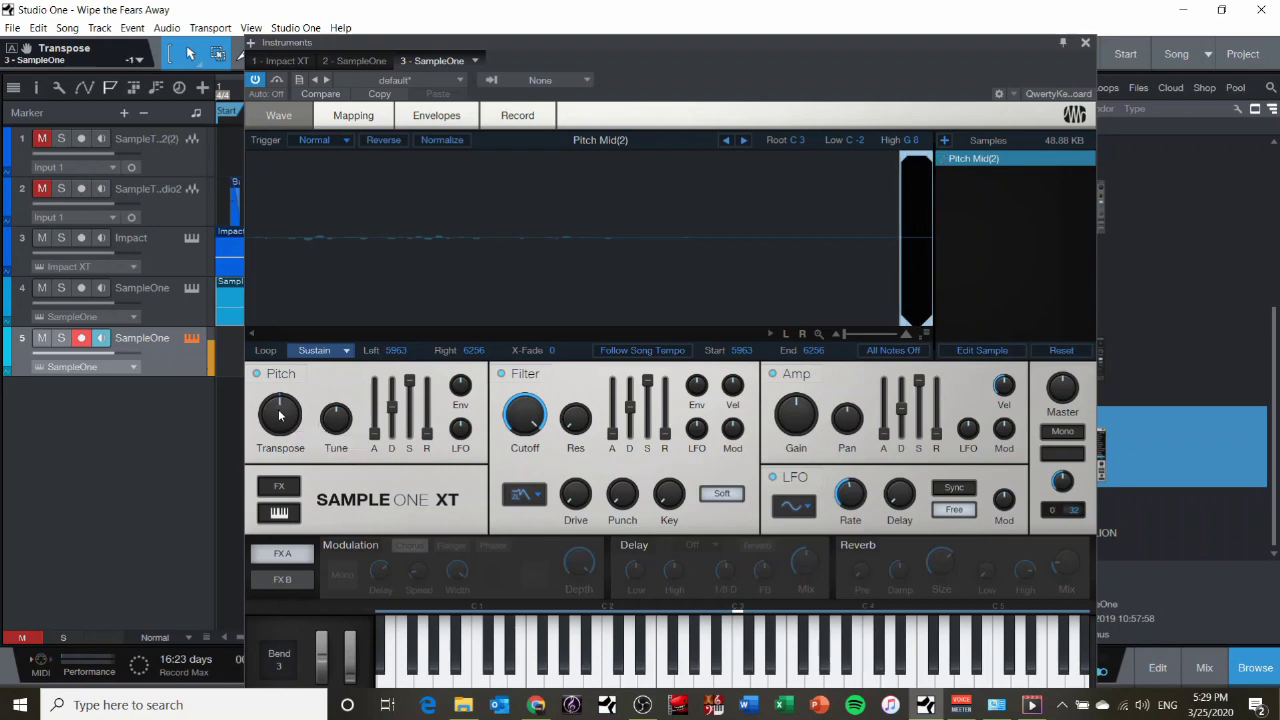
pyautogui.press('space')
pyautogui.press('k')
pyautogui.click(1085, 43)
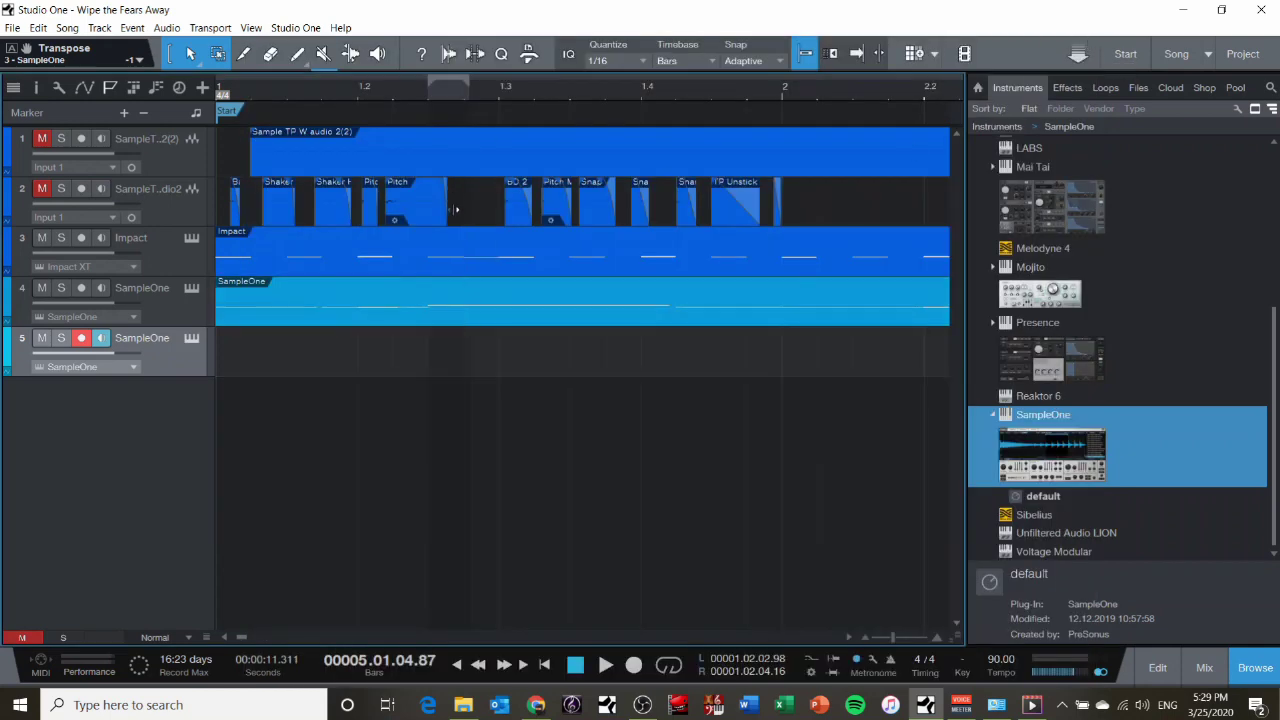
# Record a sustained chord part on track 5 from the start of the song to about bar 13
pyautogui.press(',')
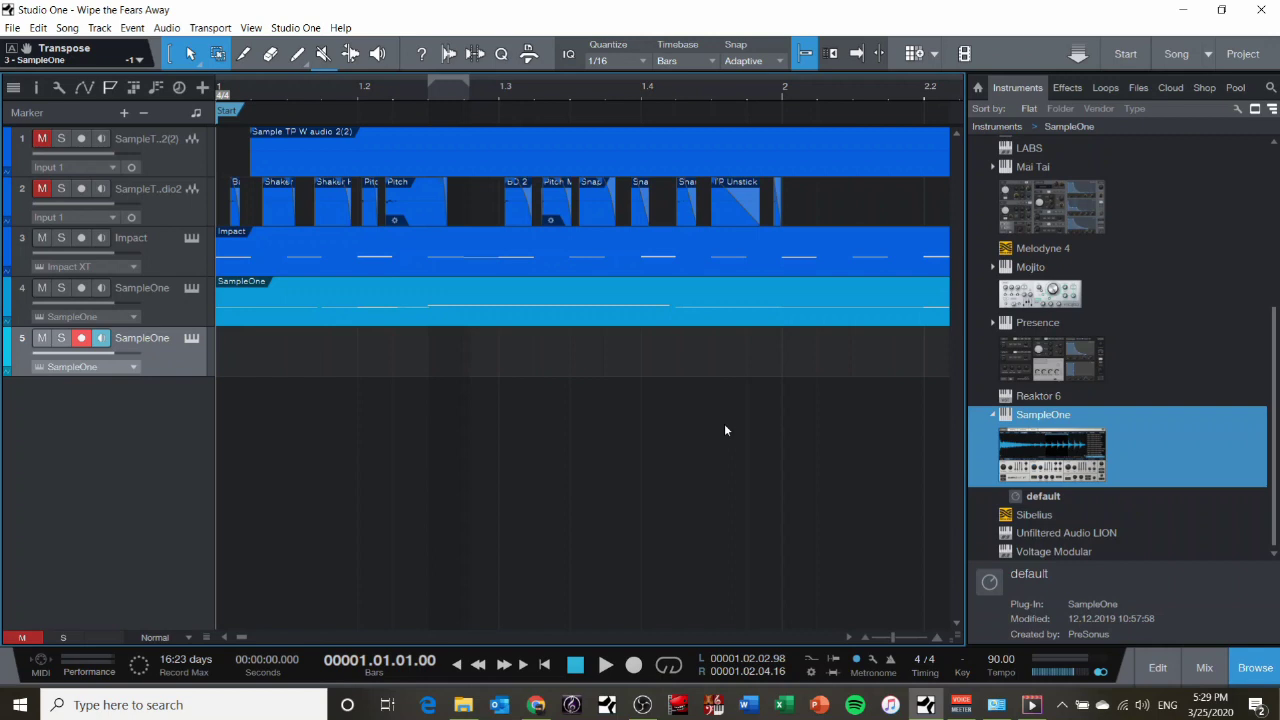
pyautogui.press('KP_Multiply')
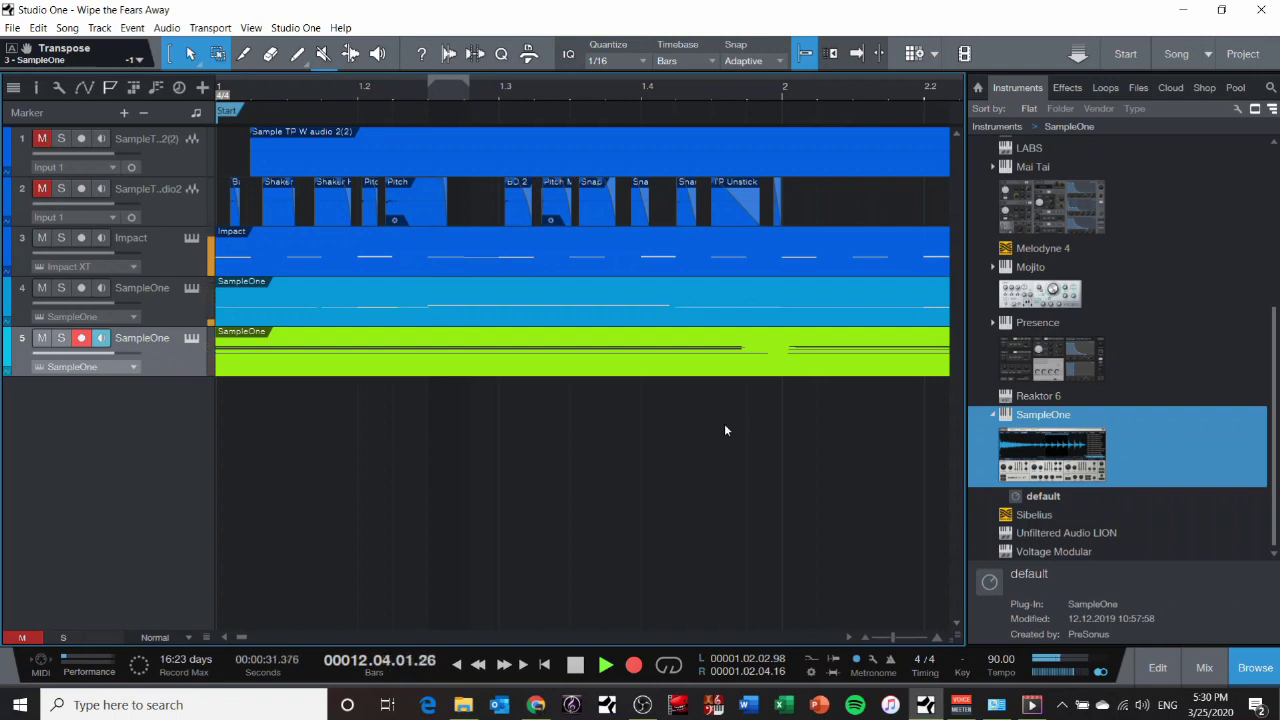
pyautogui.press('space')
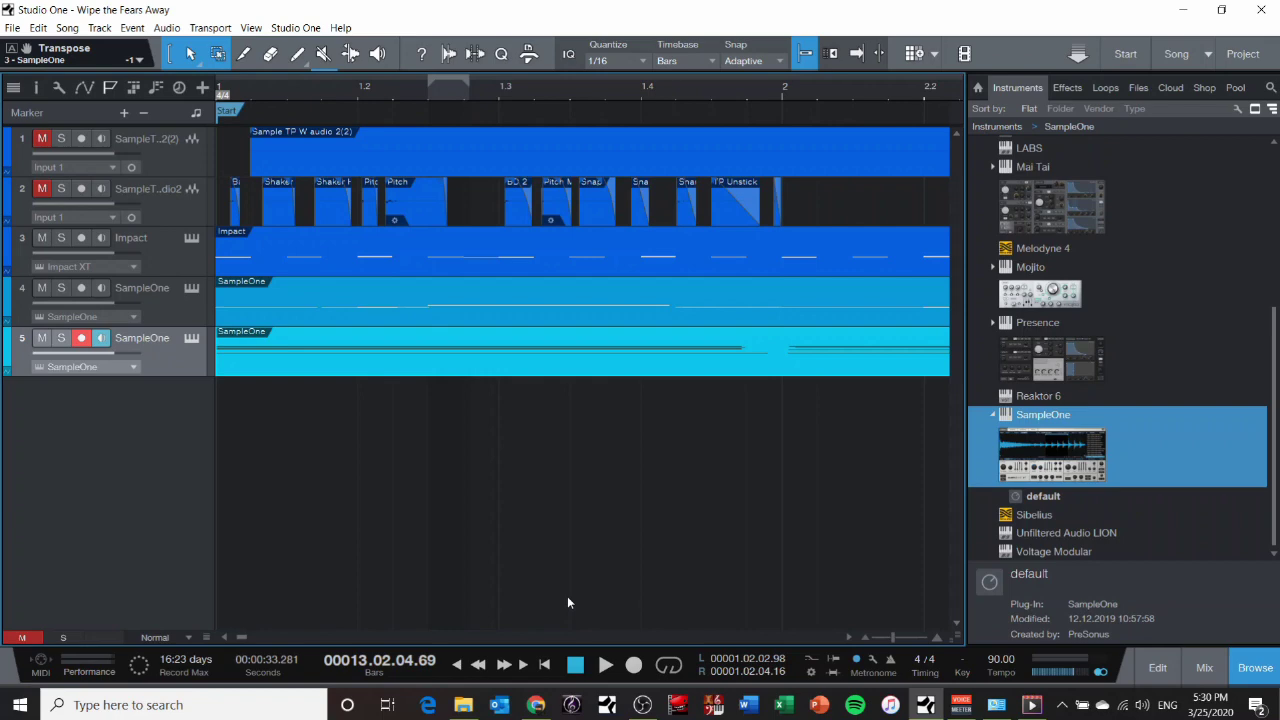
# Open the recorded track 5 chord part for note editing and play it from the start
pyautogui.doubleClick(545, 372)
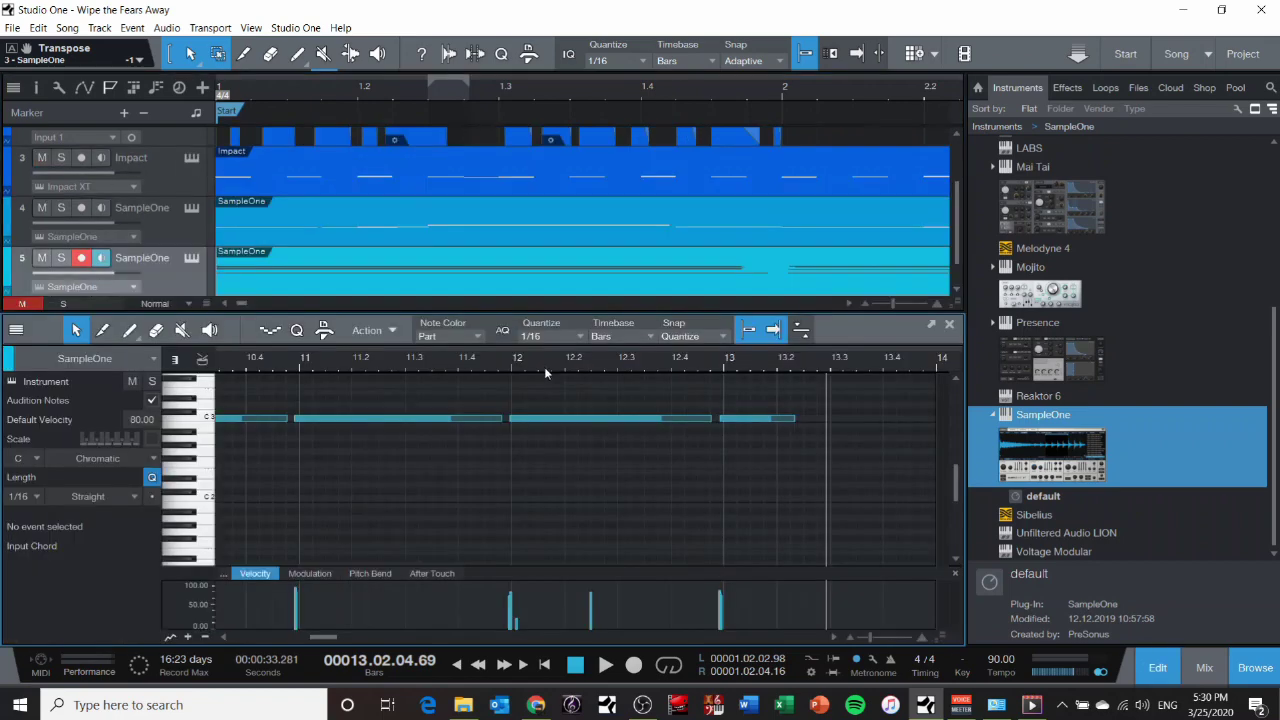
pyautogui.press('Home')
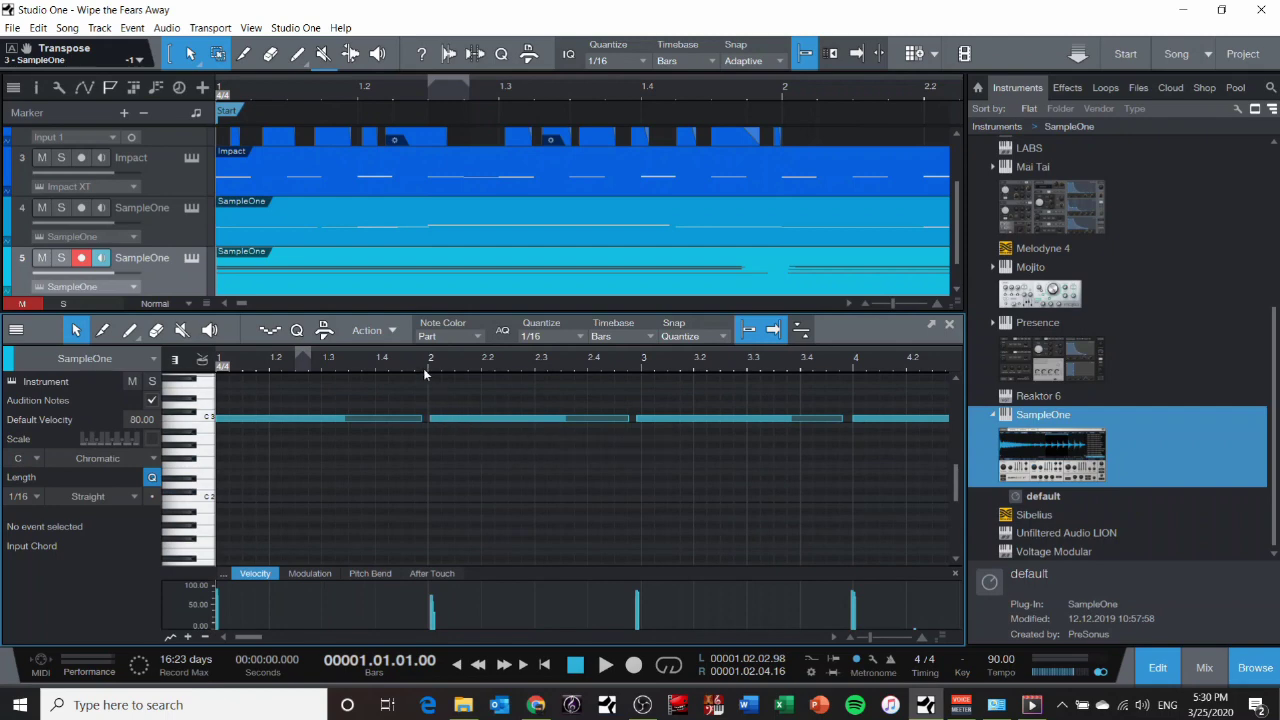
pyautogui.scroll(5, 371, 463)
pyautogui.press('space')
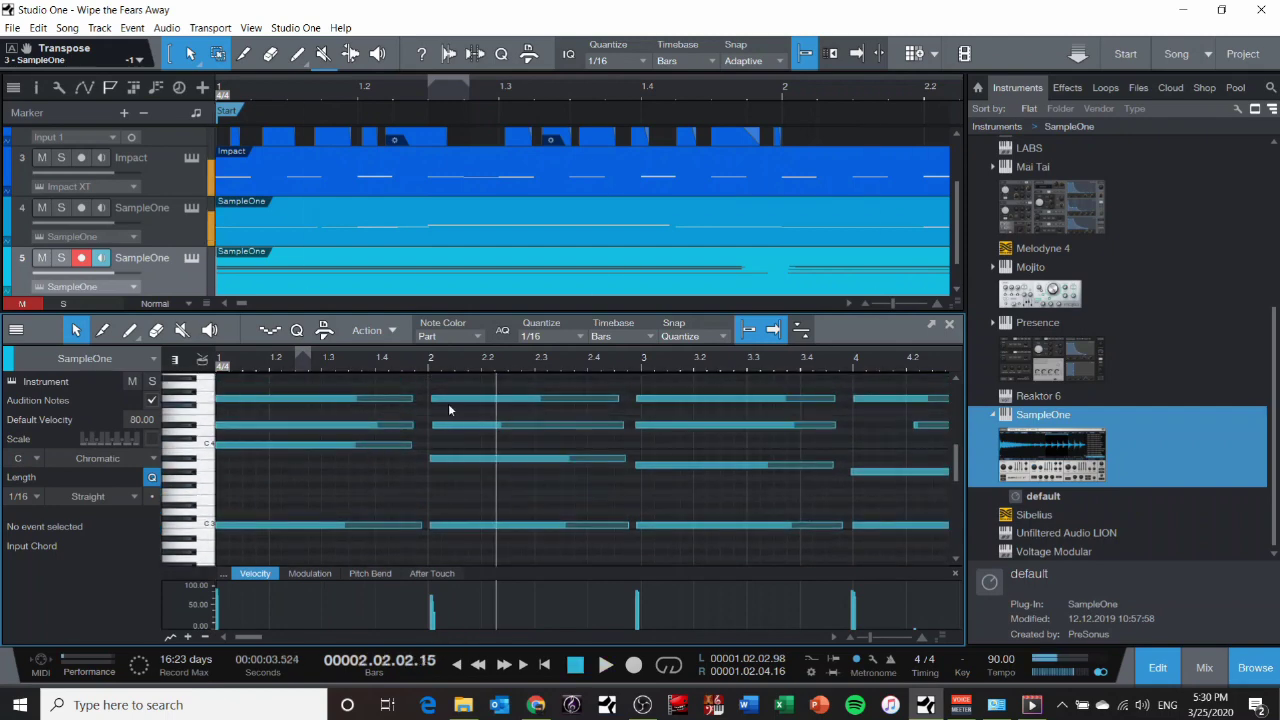
# Try applying straight 1/16 quantization to all track 5 chord notes, play the result and undo it
pyautogui.hotkey('ctrl', 'a')
pyautogui.click(297, 331)
pyautogui.click(755, 378)
pyautogui.click(489, 471)
pyautogui.scroll(1, 480, 482)
pyautogui.press(',')
pyautogui.press('space')
pyautogui.press('space')
pyautogui.hotkey('ctrl', 'z')
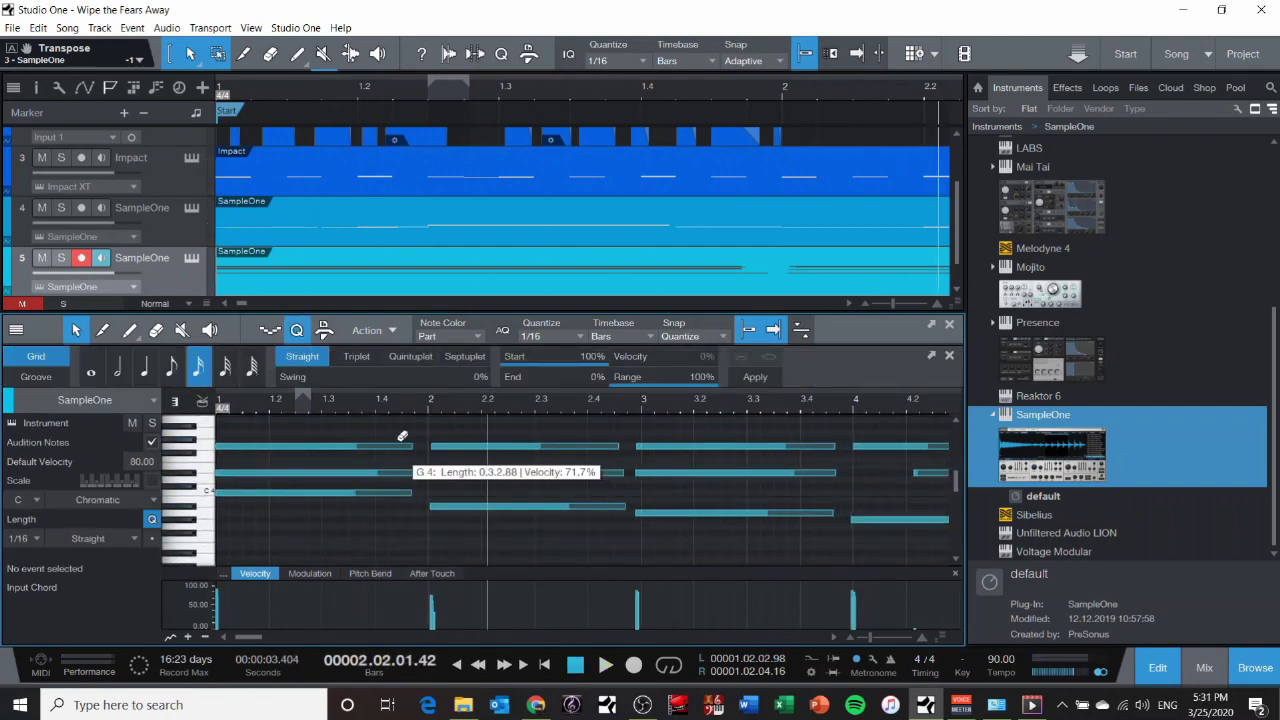
# Quantize all track 5 chord notes to 1/16, lengthen them towards the following chords and play the part from the start
pyautogui.hotkey('ctrl', 'a')
pyautogui.press('q')
pyautogui.moveTo(412, 446); pyautogui.dragTo(424, 447)
pyautogui.click(525, 429)
pyautogui.press(',')
pyautogui.press('space')
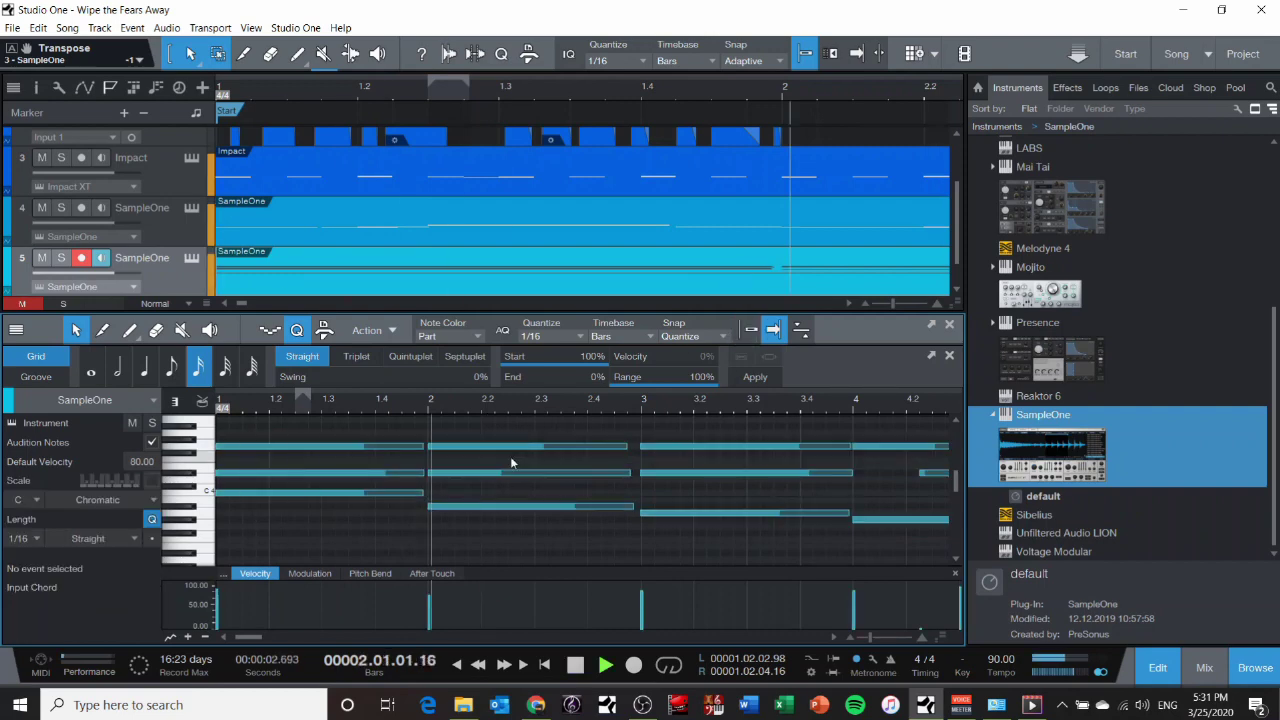
pyautogui.click(900, 518)
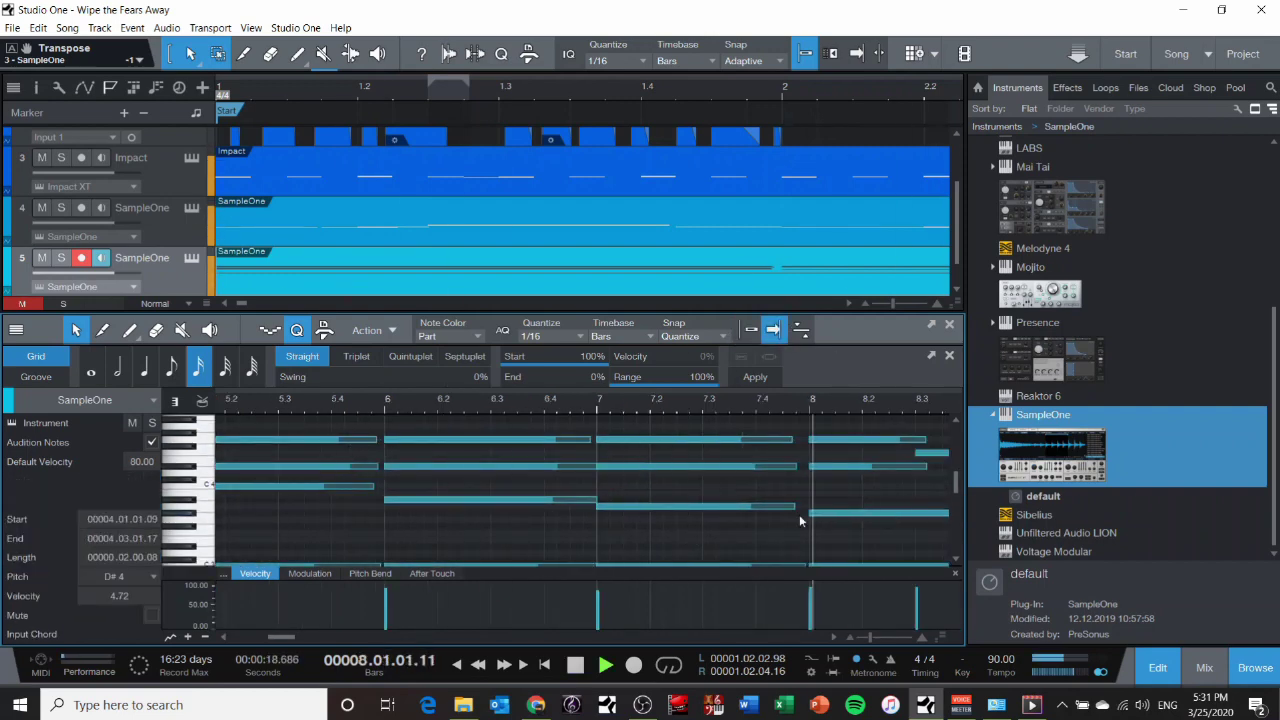
pyautogui.press('space')
pyautogui.click(480, 467)
pyautogui.moveTo(254, 514); pyautogui.dragTo(425, 515)
pyautogui.moveTo(545, 430); pyautogui.dragTo(508, 487)
# Duplicate the Impact drum notes of bars 9 to 13 so the beat continues to bar 17, and play the new section
pyautogui.scroll(-8, 600, 180)
pyautogui.click(680, 175)
pyautogui.click(494, 87)
pyautogui.scroll(-5, 600, 490)
pyautogui.click(296, 330)
pyautogui.scroll(-5, 678, 405)
pyautogui.press('space')
pyautogui.press('space')
pyautogui.moveTo(668, 392); pyautogui.dragTo(551, 517)
pyautogui.press('d')
pyautogui.press('space')
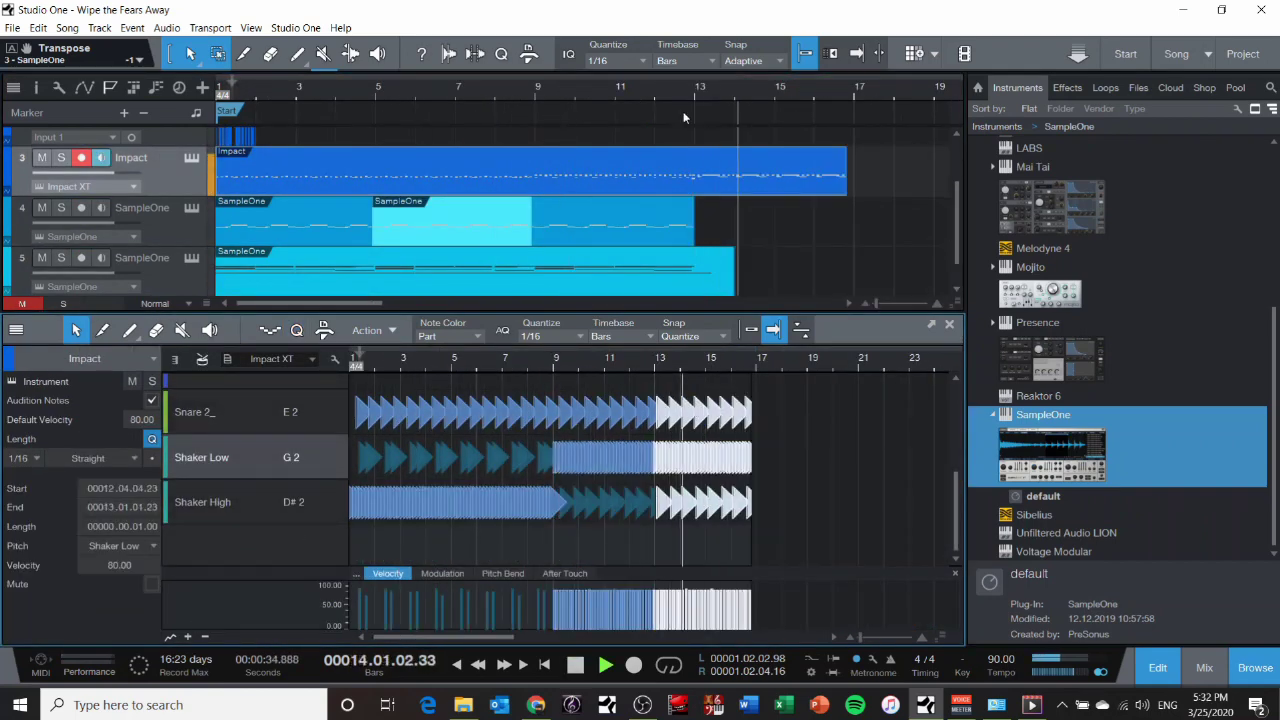
# Try pasting drum notes at bar 13 and at another position, playing the result and undoing the pastes
pyautogui.hotkey('ctrl', 'z')
pyautogui.click(652, 362)
pyautogui.hotkey('ctrl', 'v')
pyautogui.click(690, 90)
pyautogui.hotkey('ctrl', 'z')
pyautogui.scroll(5, 631, 362)
pyautogui.click(729, 361)
pyautogui.hotkey('ctrl', 'v')
pyautogui.press('space')
pyautogui.press('space')
pyautogui.hotkey('ctrl', 'z')
pyautogui.press('space')
pyautogui.press('space')
# Adjust the tune and amp gain of Impact XT's Snare 2_ pad, set its amp envelope hold to 2.828 s and close the instrument
pyautogui.scroll(5, 570, 497)
pyautogui.hscroll(-10, 500, 450)
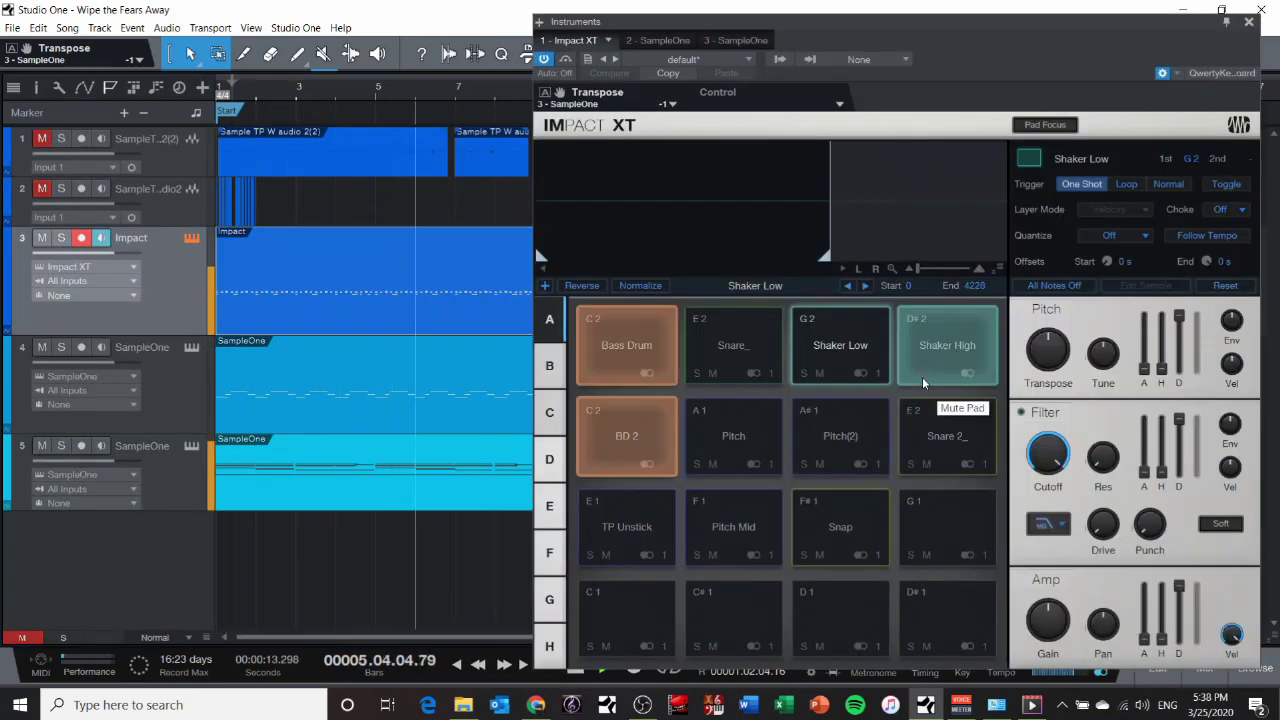
pyautogui.click(730, 340)
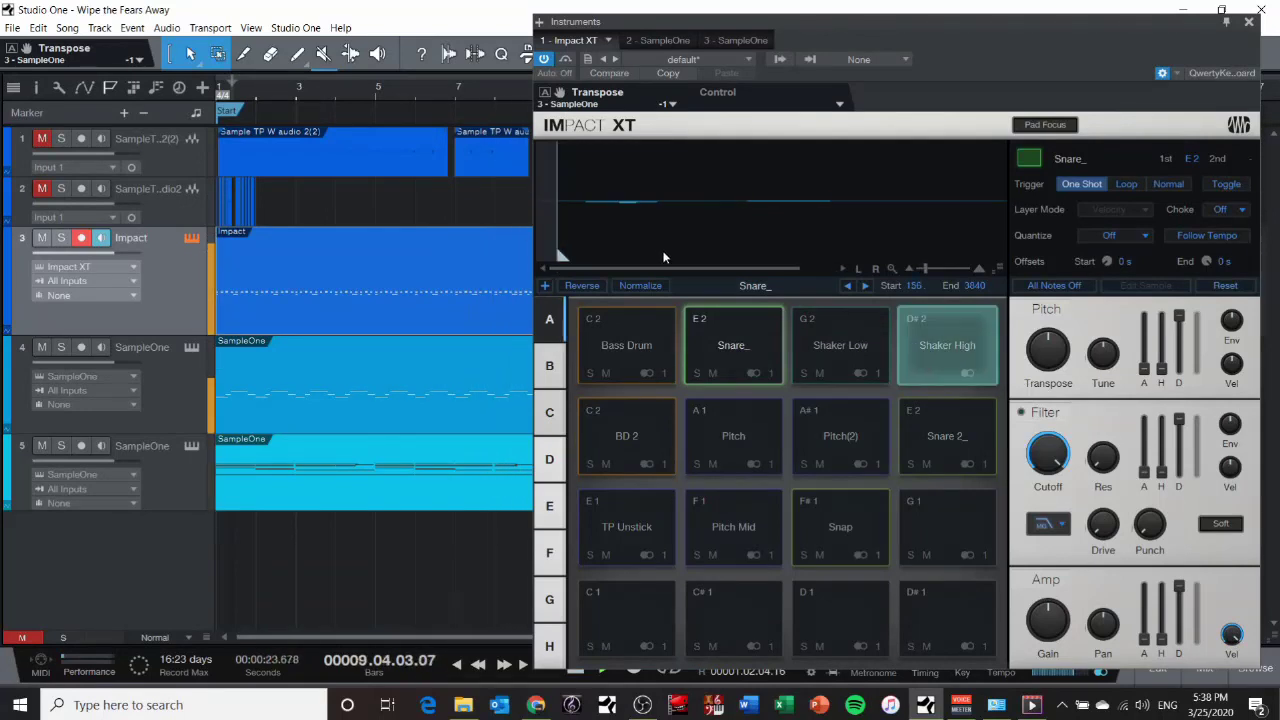
pyautogui.click(946, 432)
pyautogui.moveTo(1103, 354)
pyautogui.mouseDown()
pyautogui.moveTo(1085, 260)
pyautogui.moveTo(1099, 353)
pyautogui.mouseUp()
pyautogui.moveTo(1048, 620)
pyautogui.mouseDown()
pyautogui.moveTo(1044, 577)
pyautogui.moveTo(1057, 630)
pyautogui.mouseUp()
pyautogui.moveTo(1144, 638)
pyautogui.mouseDown()
pyautogui.moveTo(1142, 627)
pyautogui.moveTo(1143, 642)
pyautogui.mouseUp()
pyautogui.moveTo(1179, 587); pyautogui.dragTo(1156, 544)
pyautogui.click(1248, 22)
# Play the arrangement from about bars 12 and 9, solo track 4 and place the playhead at bar 13
pyautogui.press('space')
pyautogui.click(650, 97)
pyautogui.press('space')
pyautogui.click(538, 93)
pyautogui.click(61, 347)
pyautogui.click(705, 97)
pyautogui.press('space')
# Open the SampleOne chord part on track 5 for note editing and adjust its notes around bars 13 and 14
pyautogui.doubleClick(715, 479)
pyautogui.moveTo(880, 472); pyautogui.dragTo(941, 474)
pyautogui.scroll(1, 941, 450)
pyautogui.click(937, 377)
pyautogui.click(939, 403)
pyautogui.click(943, 375)
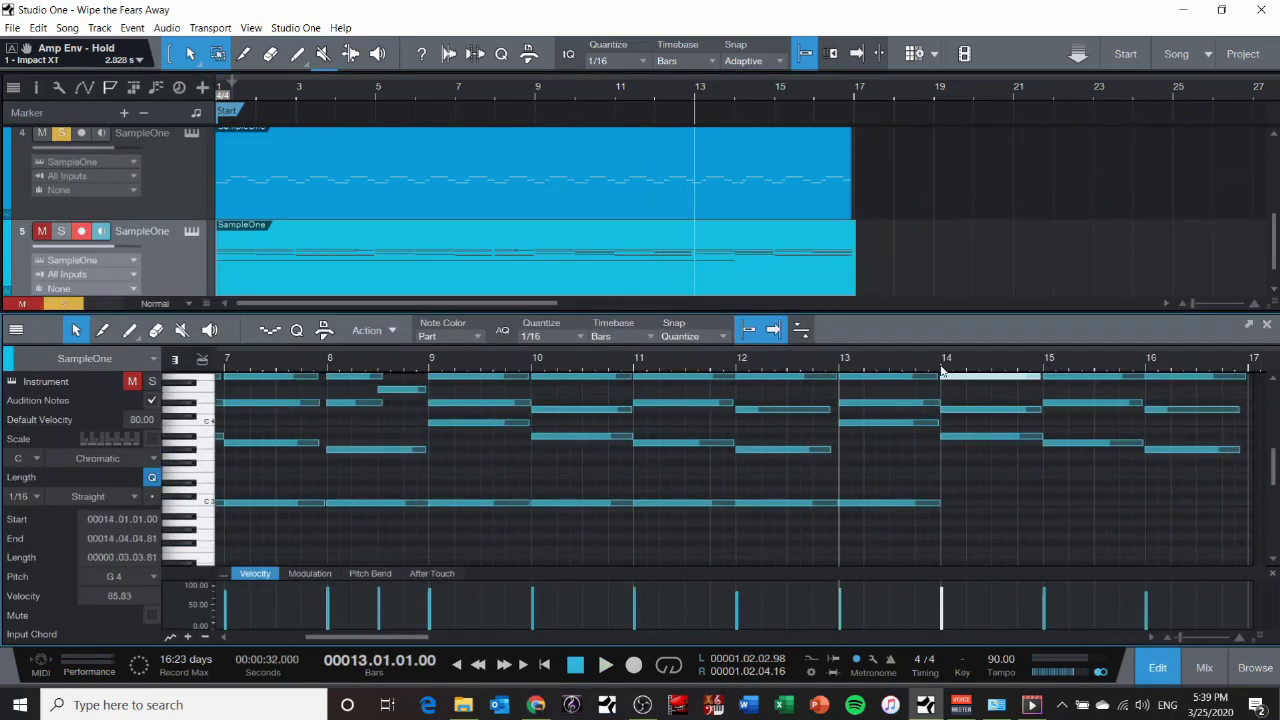
# Paste the copied chord notes between bars 14 and 16, close the note editor and unsolo track 4
pyautogui.click(942, 368)
pyautogui.hotkey('ctrl', 'v')
pyautogui.click(874, 368)
pyautogui.hotkey('ctrl', 'v')
pyautogui.click(989, 370)
pyautogui.hotkey('ctrl', 'v')
pyautogui.click(1160, 668)
pyautogui.click(61, 347)
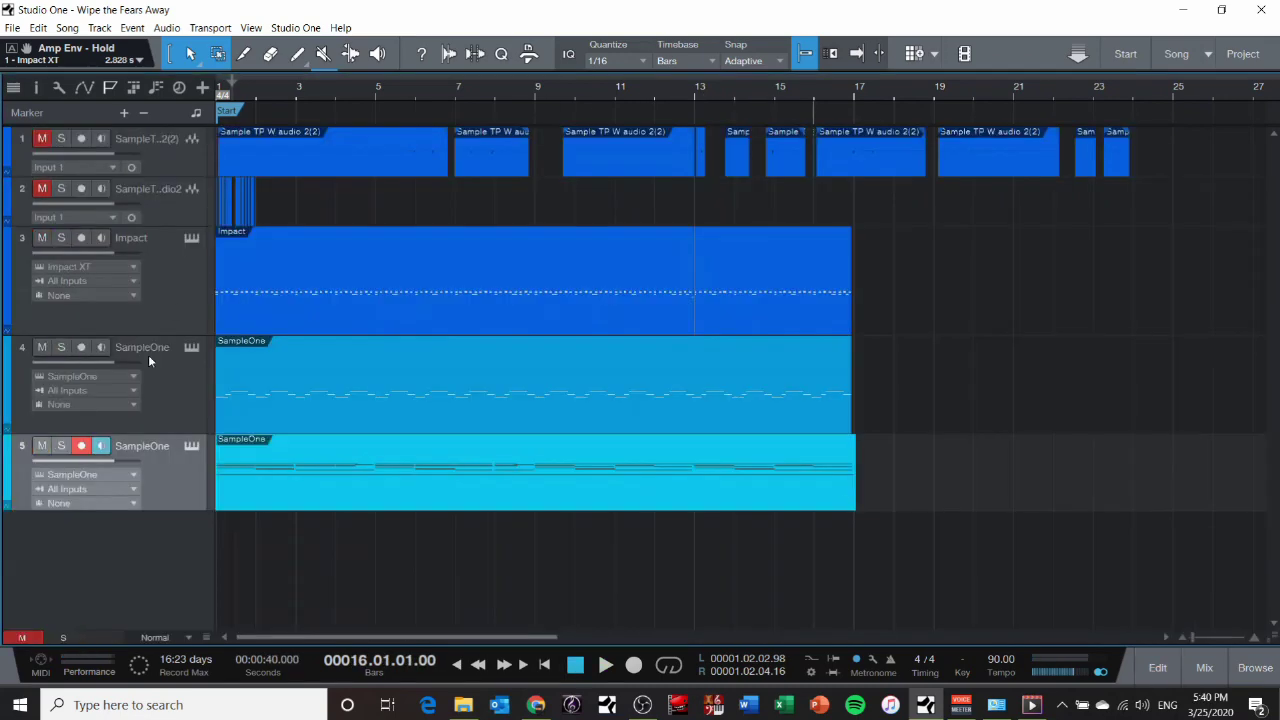
# Insert the Ampire effect on the Impact track, choose the Crunch preset Marsha Marsha Marsha and close the effect window
pyautogui.press('F5')
pyautogui.moveTo(1069, 292); pyautogui.dragTo(780, 278)
pyautogui.click(366, 239)
pyautogui.click(354, 312)
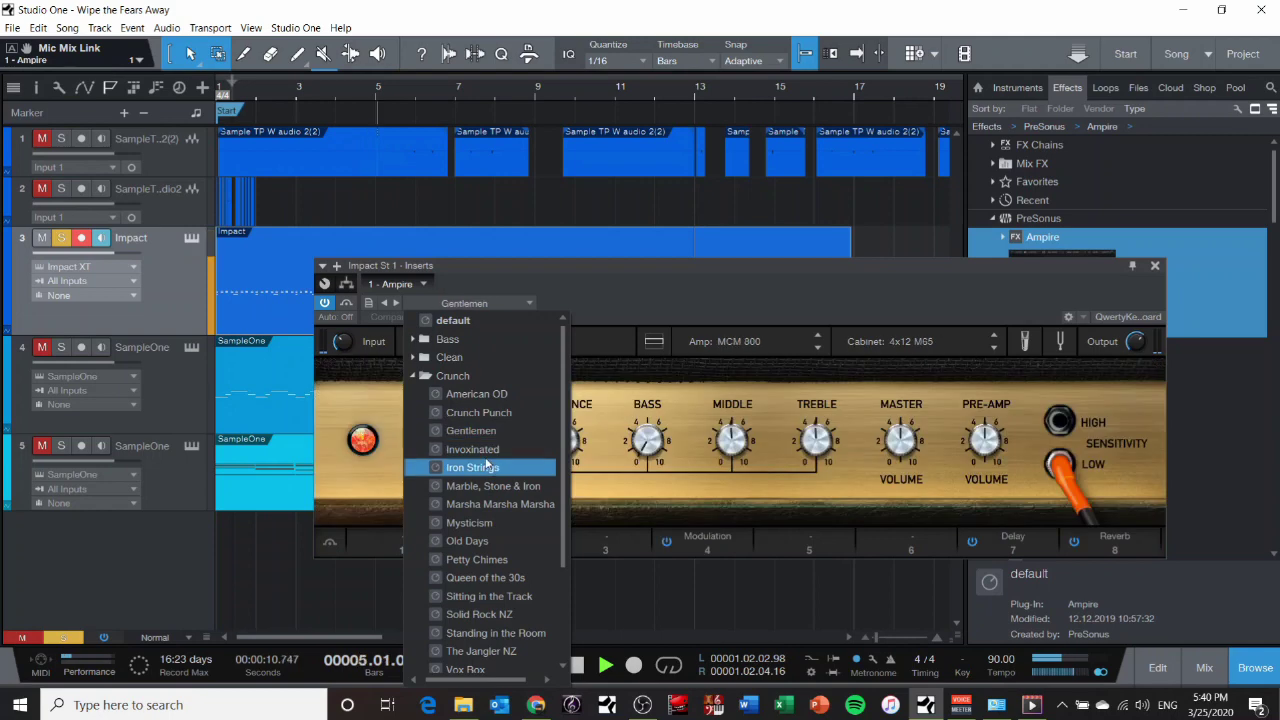
pyautogui.click(496, 505)
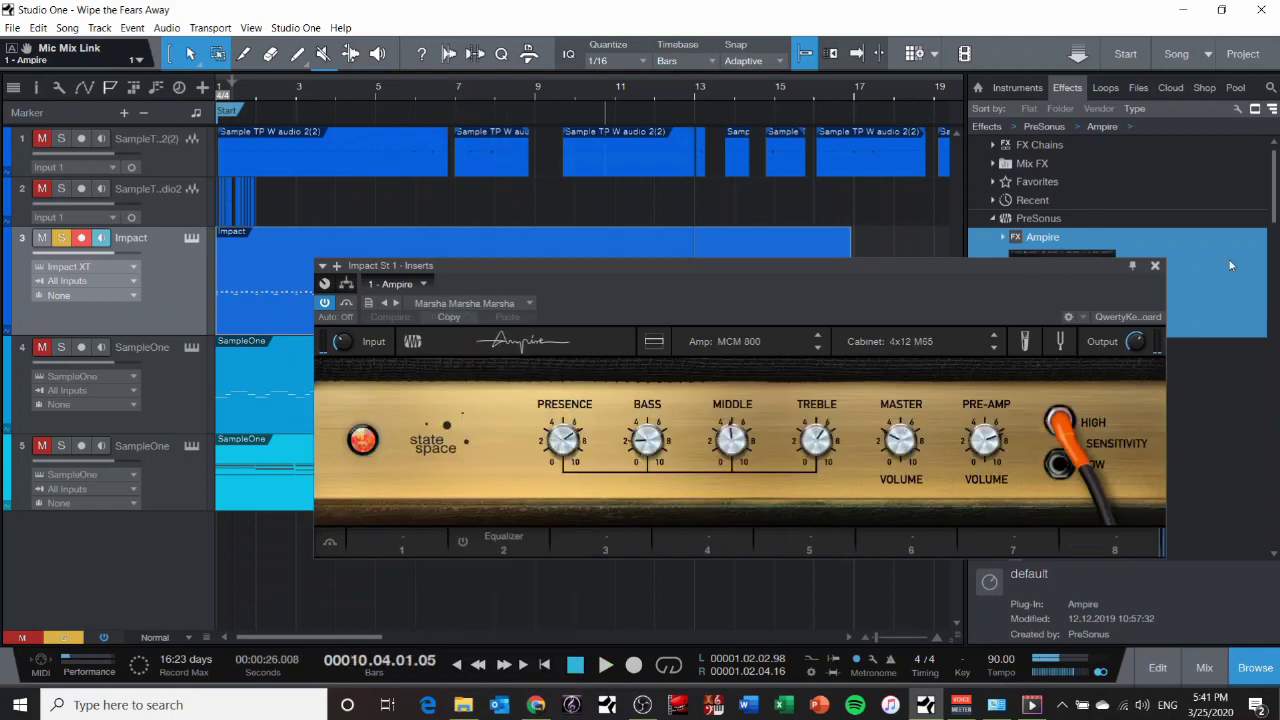
pyautogui.click(1155, 266)
# Check the mixer, apply another effect from the effects library to the Impact drums and play the result
pyautogui.click(1003, 237)
pyautogui.click(1003, 237)
pyautogui.click(1204, 667)
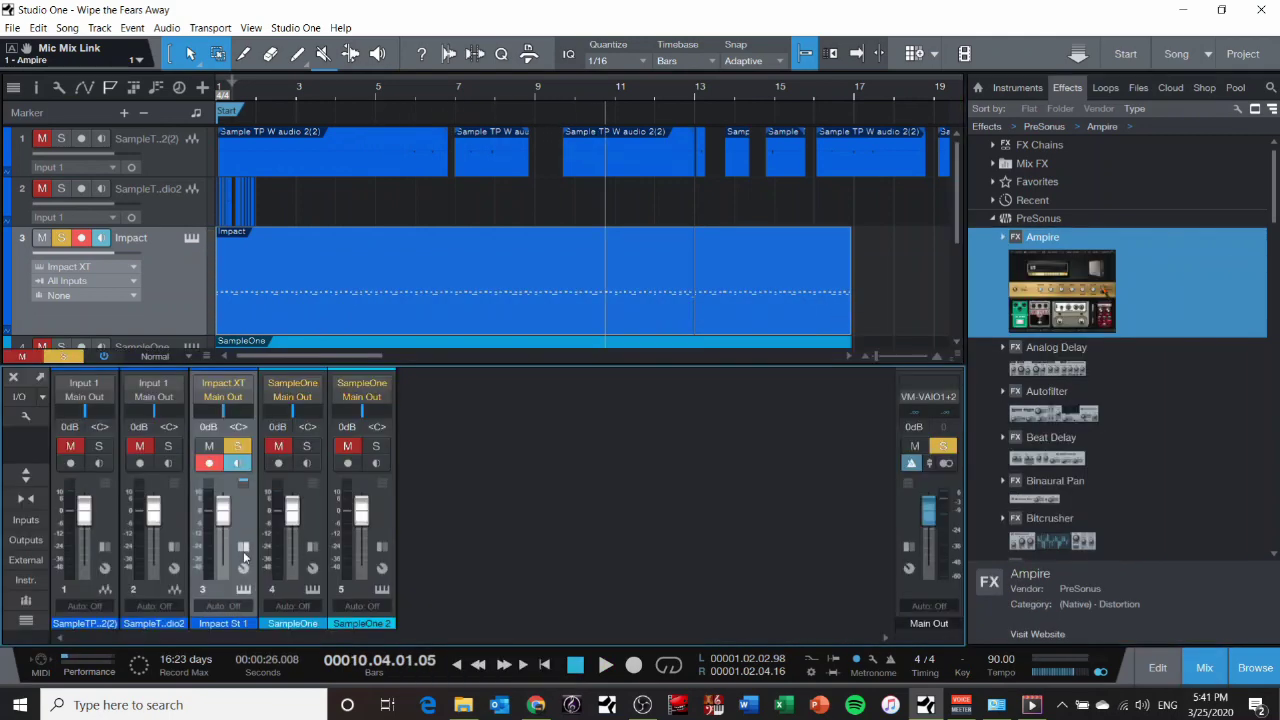
pyautogui.press('F3')
pyautogui.scroll(-4, 1035, 320)
pyautogui.click(1003, 443)
pyautogui.scroll(-7, 1040, 445)
pyautogui.moveTo(1062, 473); pyautogui.dragTo(637, 300)
pyautogui.press('space')
pyautogui.click(881, 635)
pyautogui.press('space')
pyautogui.click(1014, 265)
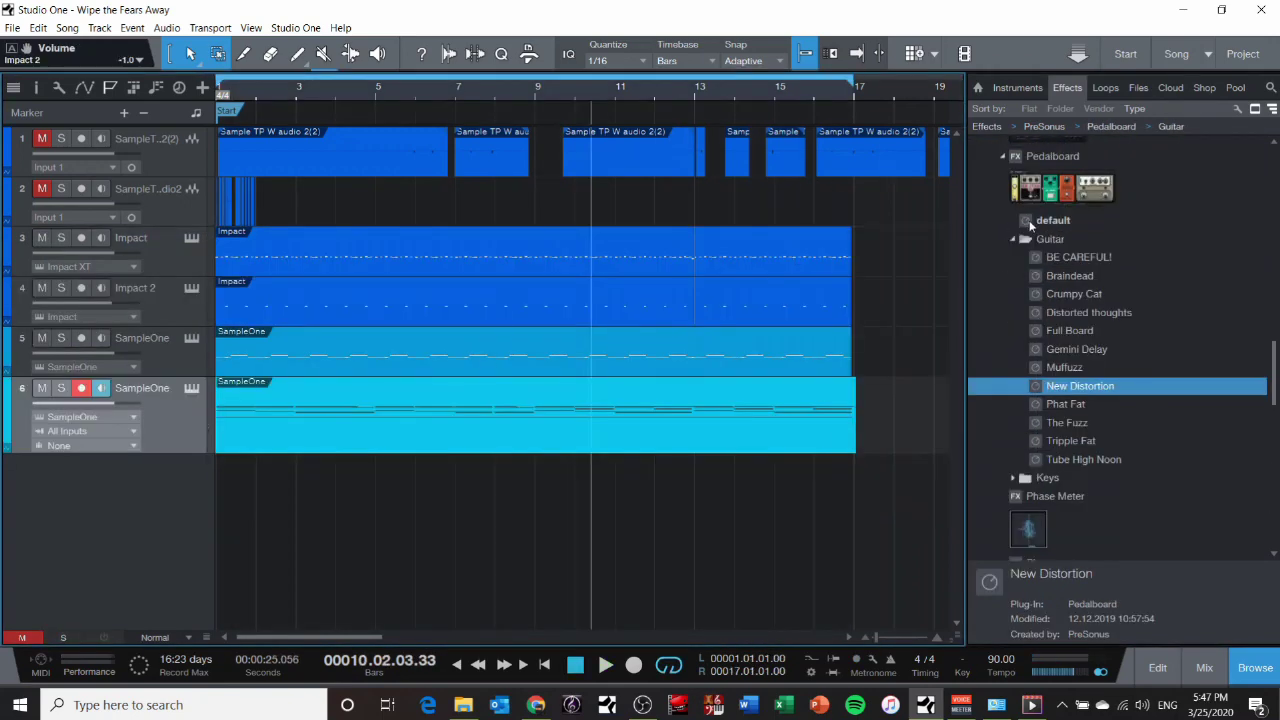
# Insert Pedalboard on the SampleOne chord track 6 and choose the guitar preset Full Board
pyautogui.moveTo(1083, 190); pyautogui.dragTo(799, 392)
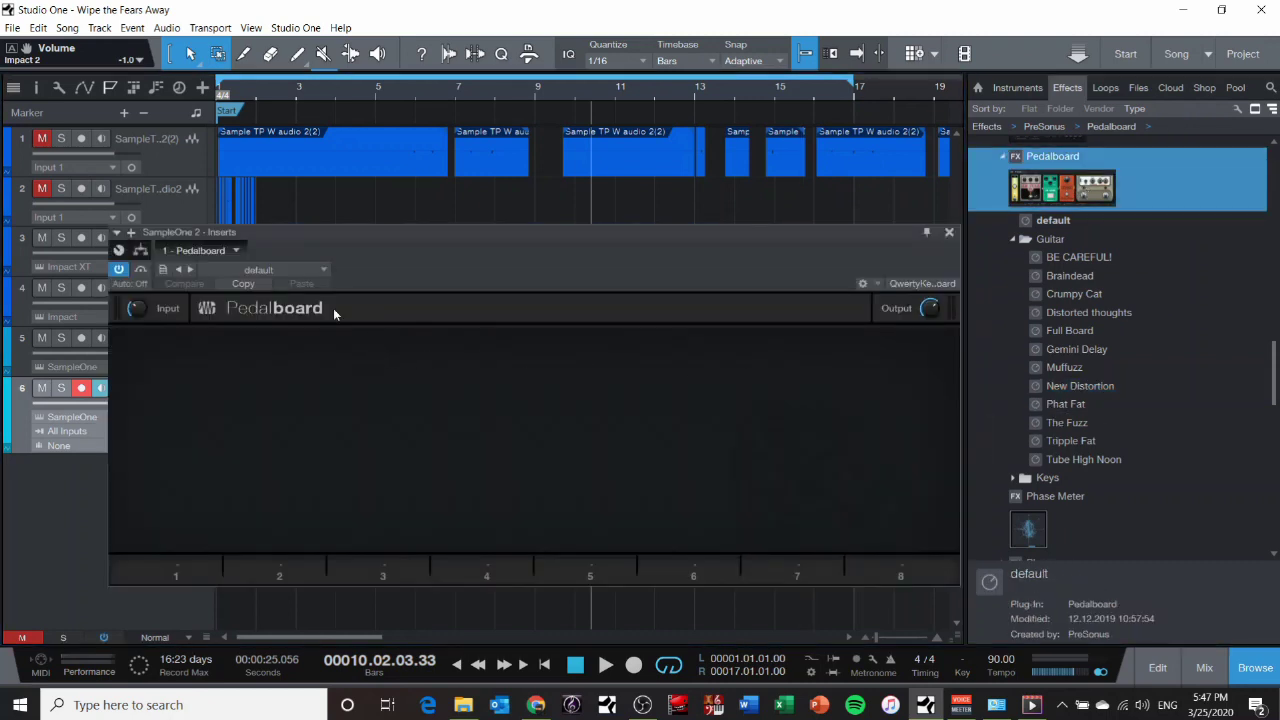
pyautogui.click(324, 270)
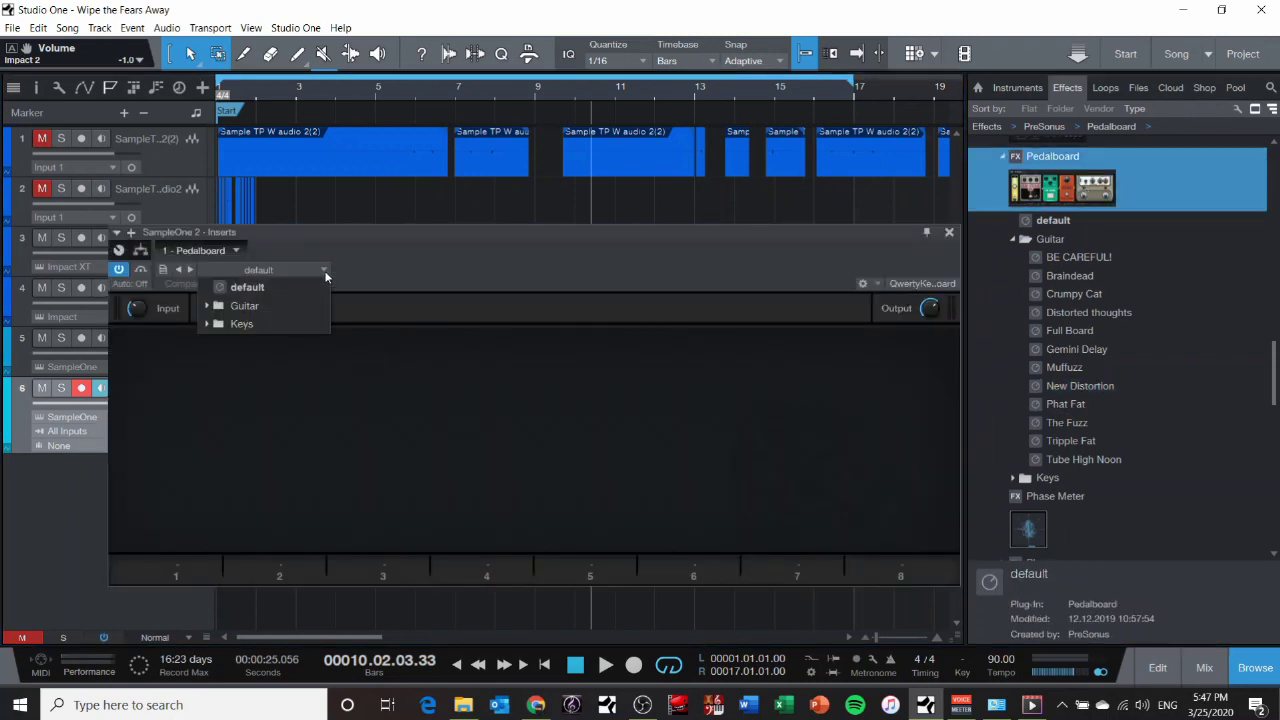
pyautogui.click(282, 305)
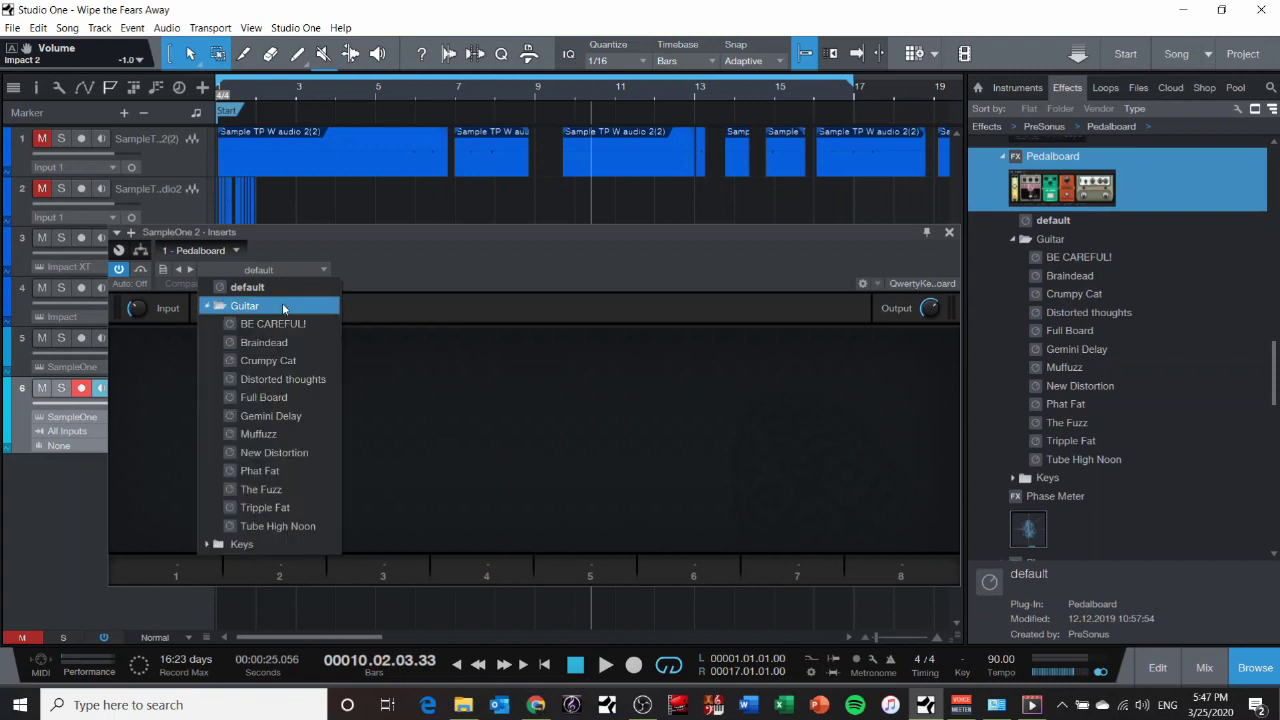
pyautogui.click(278, 403)
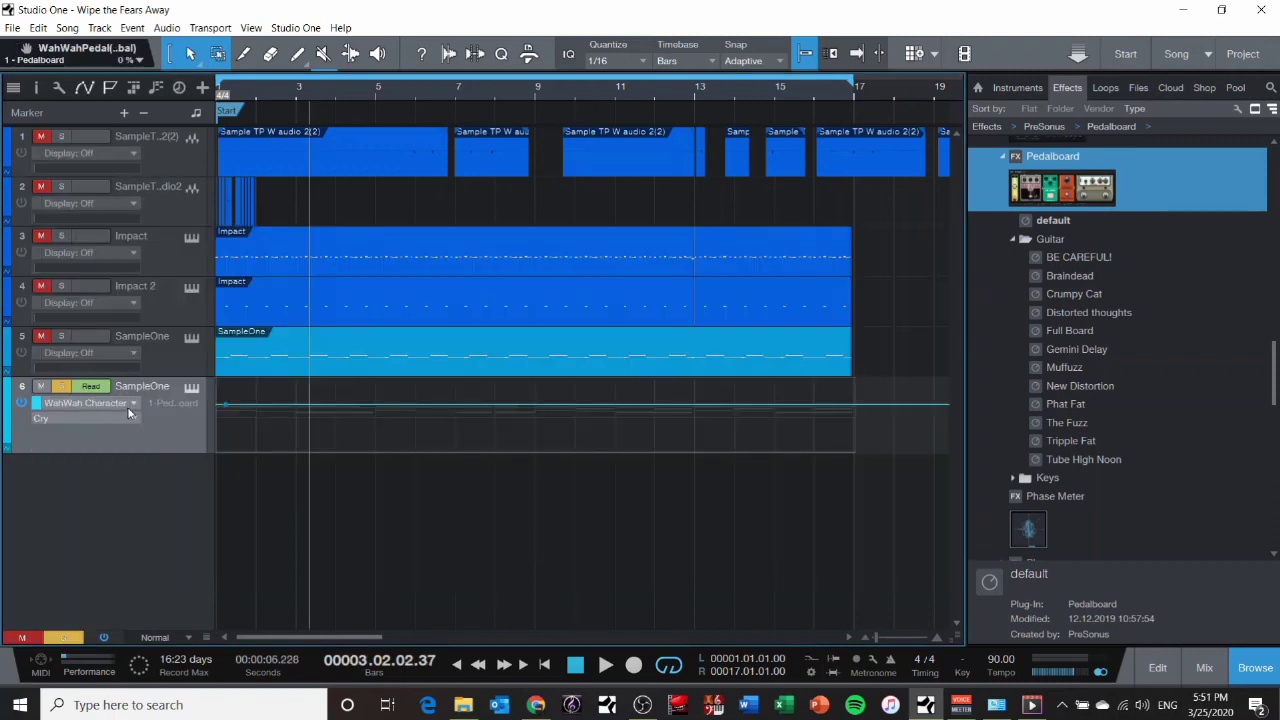
# Open the automation settings of track 6 and remove the WahWah Character parameter
pyautogui.click(131, 404)
pyautogui.click(140, 462)
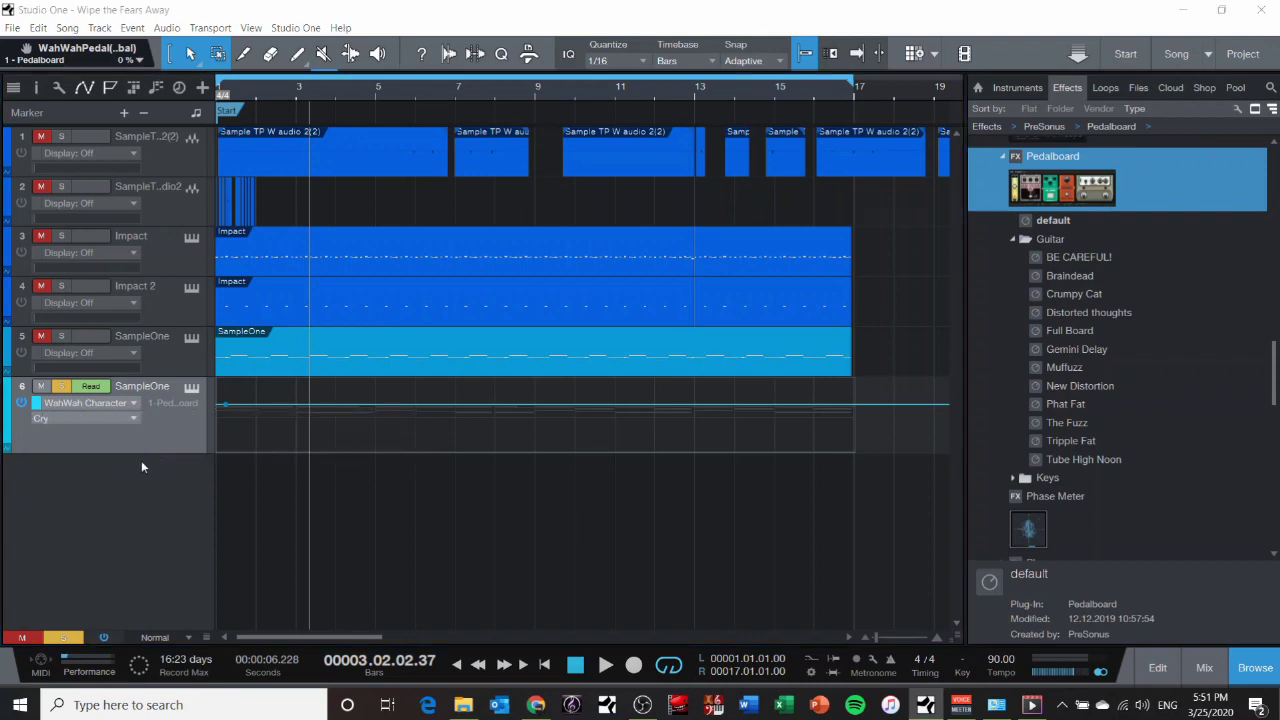
pyautogui.click(884, 284)
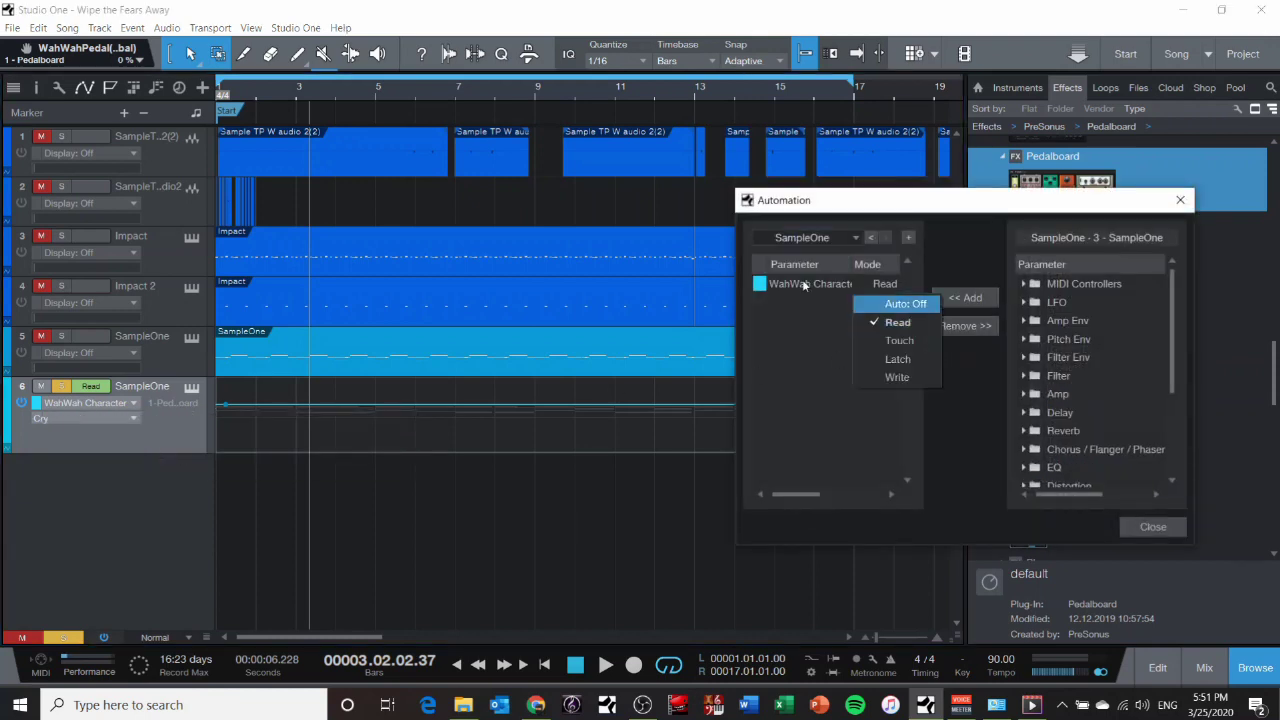
pyautogui.click(803, 281)
pyautogui.click(823, 286)
pyautogui.click(965, 326)
# Add Pedalboard's Stomp 1 WahWah Pedal parameter to track 6's automation and close the automation settings
pyautogui.scroll(-3, 1070, 440)
pyautogui.doubleClick(1068, 412)
pyautogui.doubleClick(1070, 430)
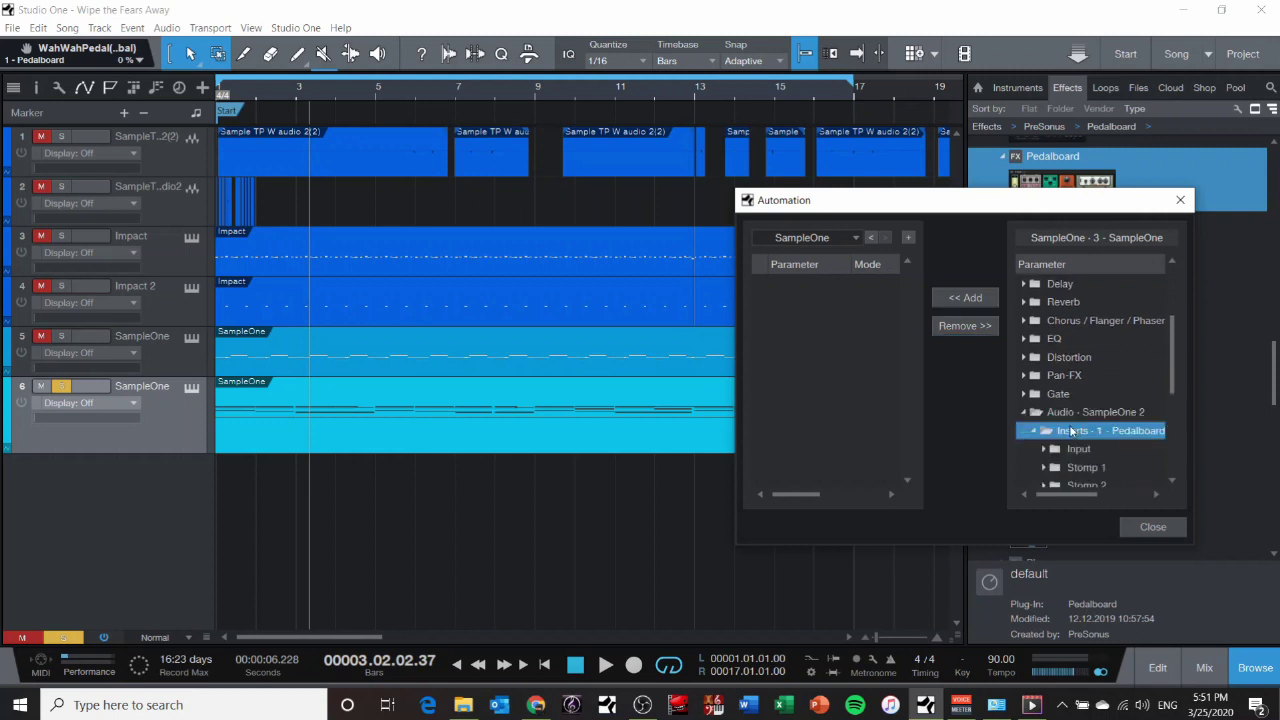
pyautogui.doubleClick(1073, 450)
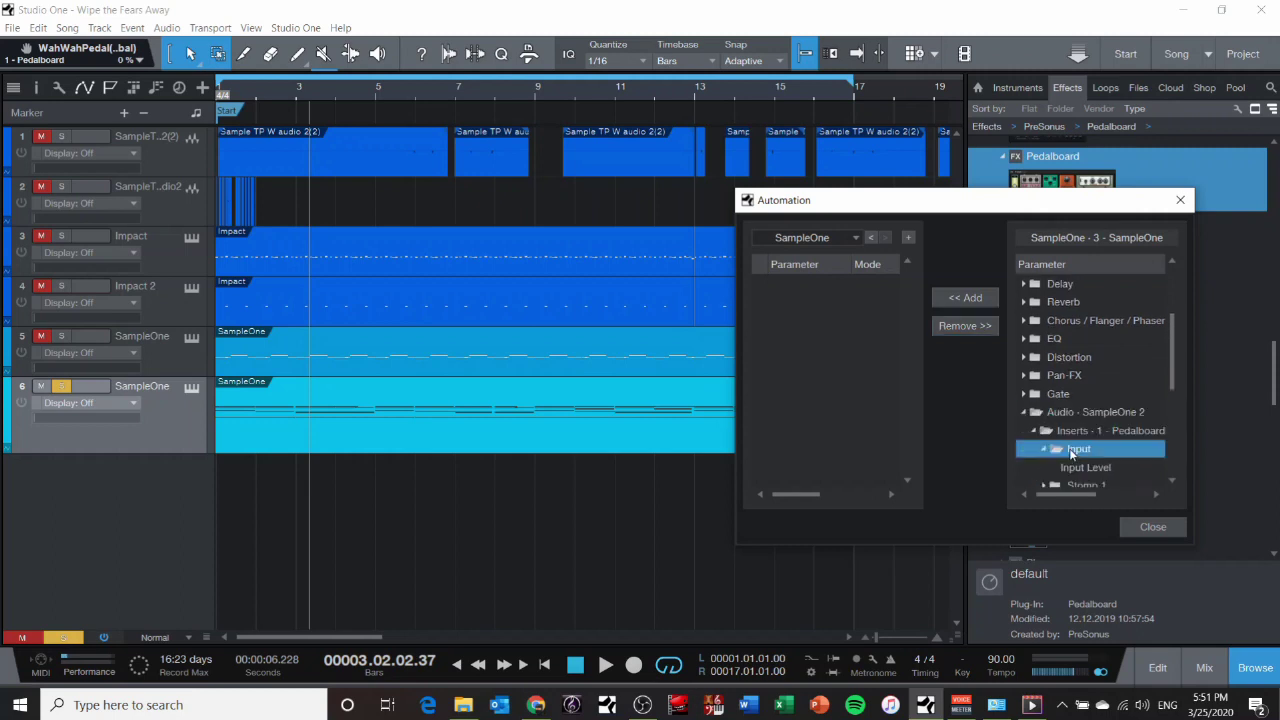
pyautogui.click(1080, 469)
pyautogui.doubleClick(1080, 467)
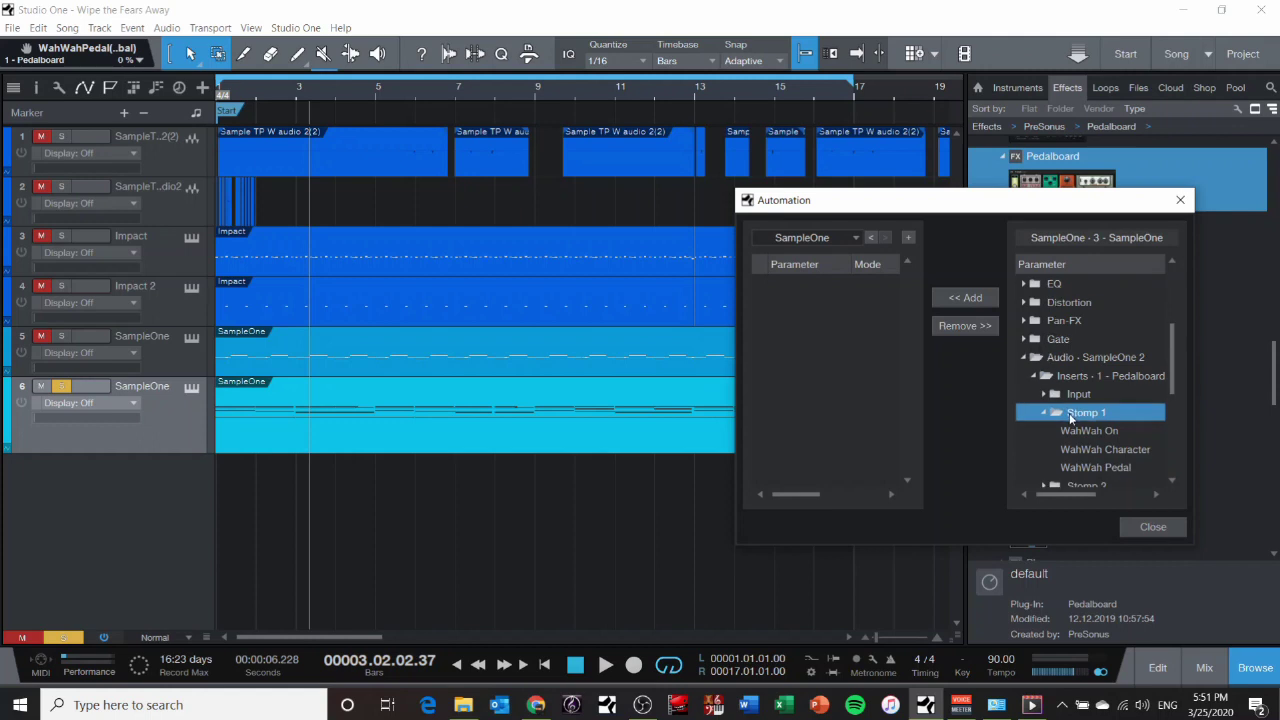
pyautogui.click(1093, 450)
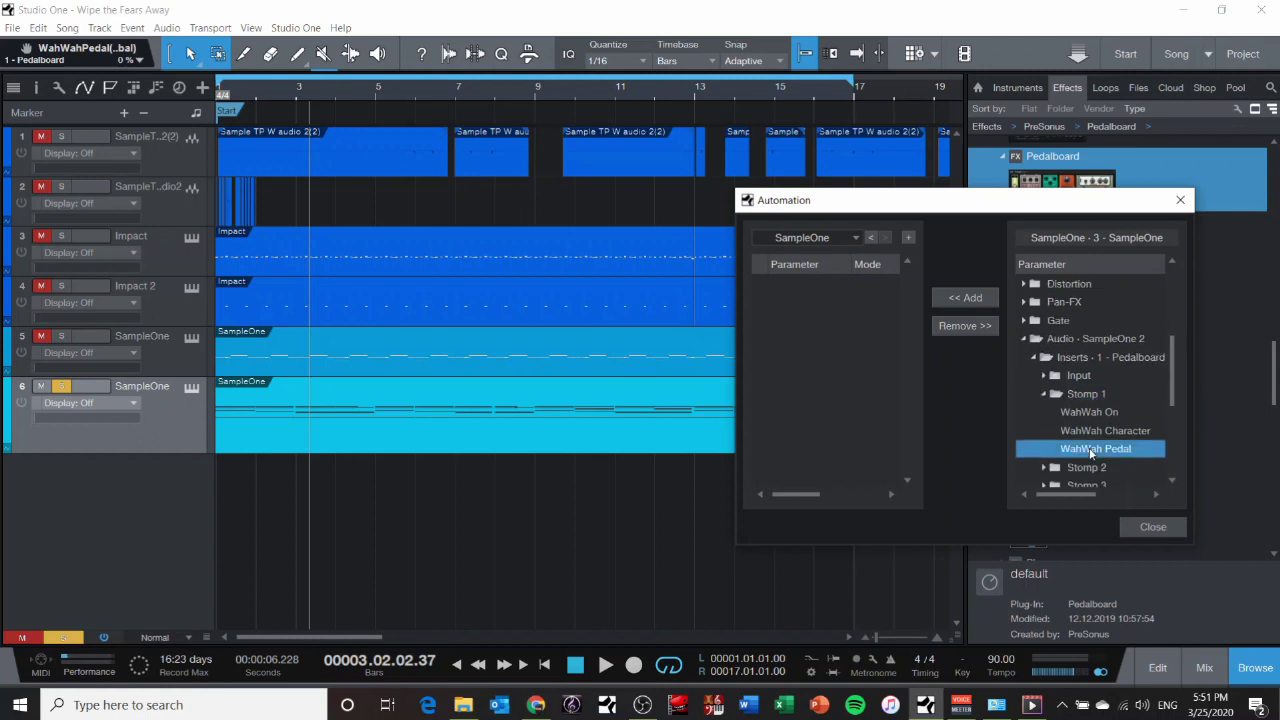
pyautogui.doubleClick(1093, 450)
pyautogui.click(1158, 530)
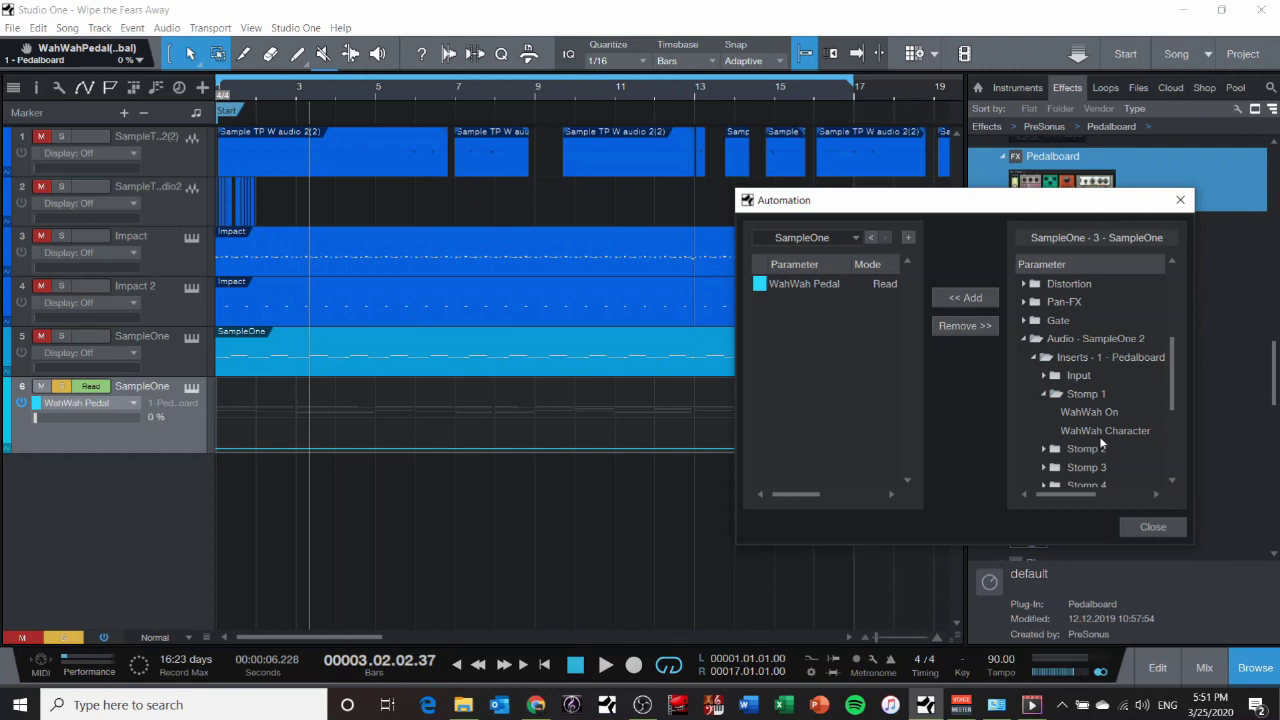
pyautogui.click(1152, 527)
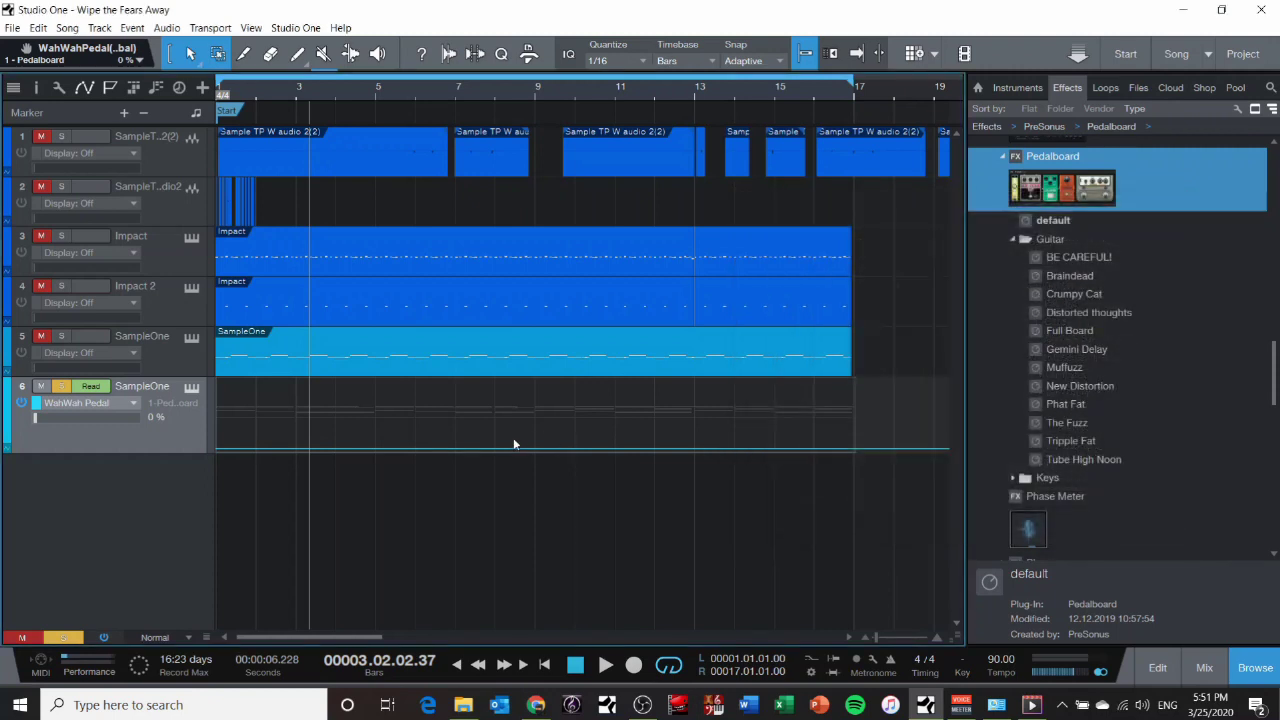
# Draw track 6's WahWah Pedal automation from 0% at bar 1 to 100% at bar 3 and down at bar 5, repeating to bar 17, and hide the automation
pyautogui.click(220, 451)
pyautogui.moveTo(295, 454); pyautogui.dragTo(297, 379)
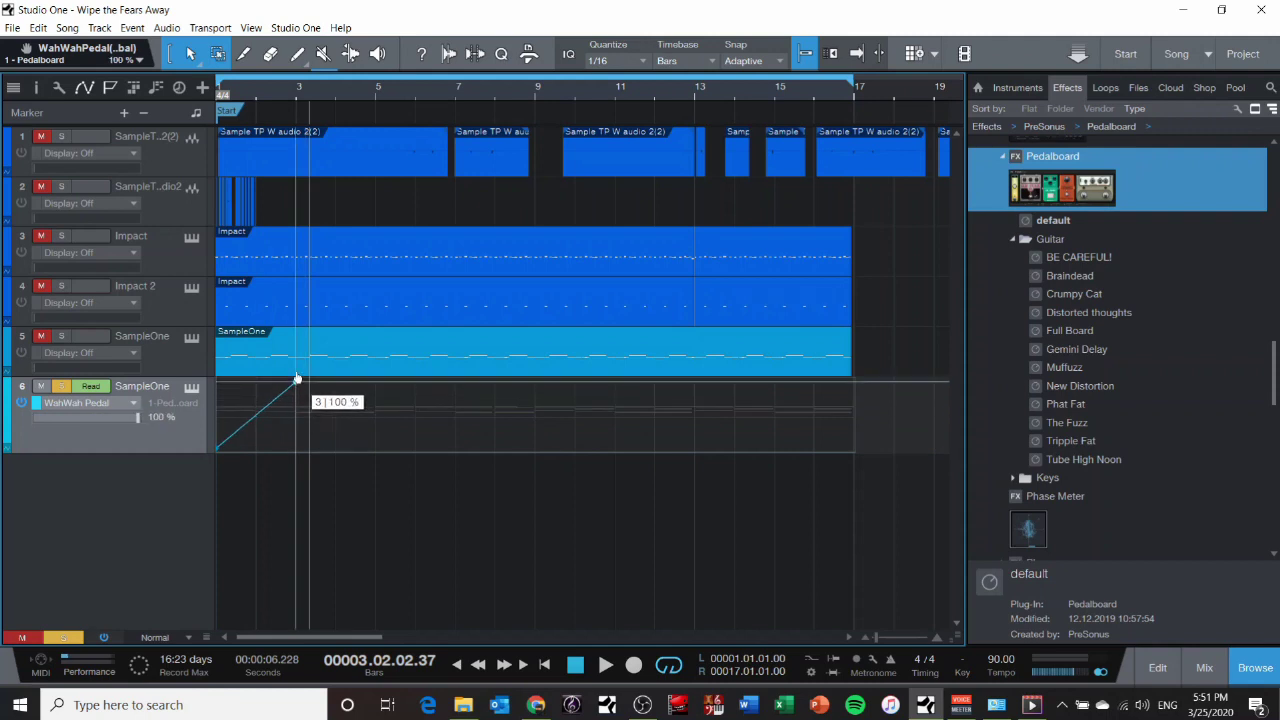
pyautogui.click(376, 386)
pyautogui.moveTo(376, 384); pyautogui.dragTo(375, 452)
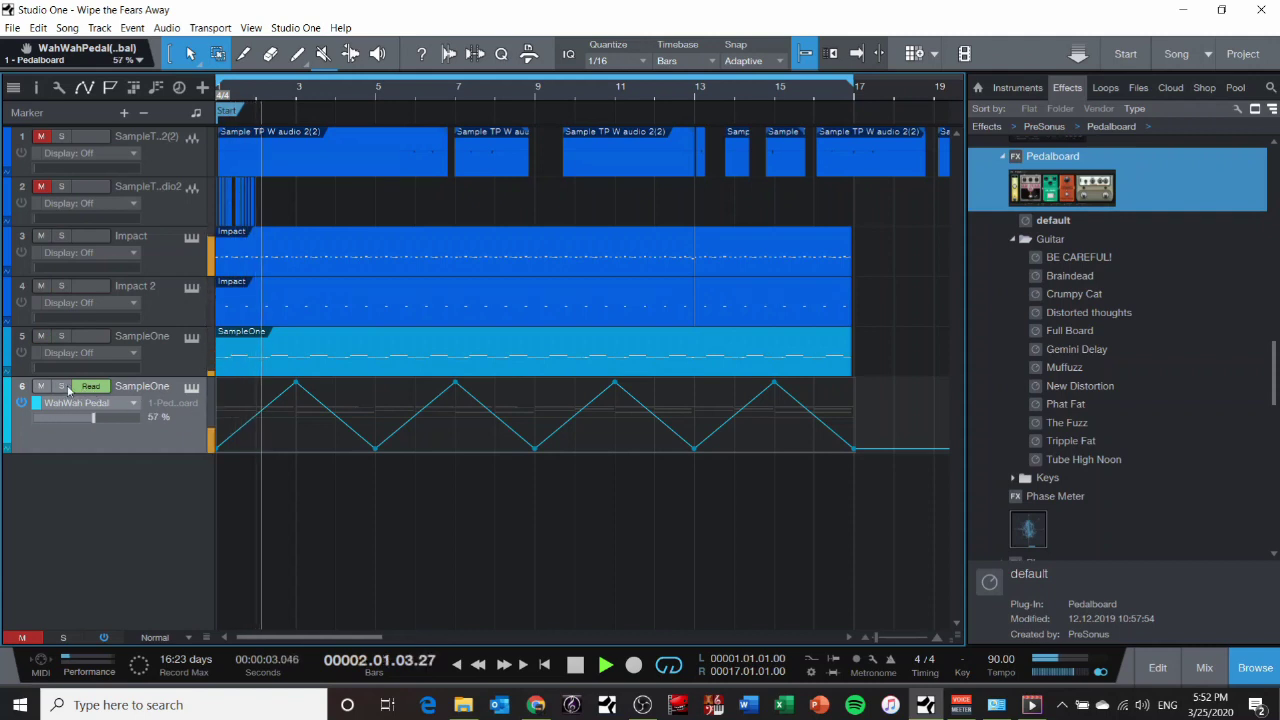
pyautogui.press('a')
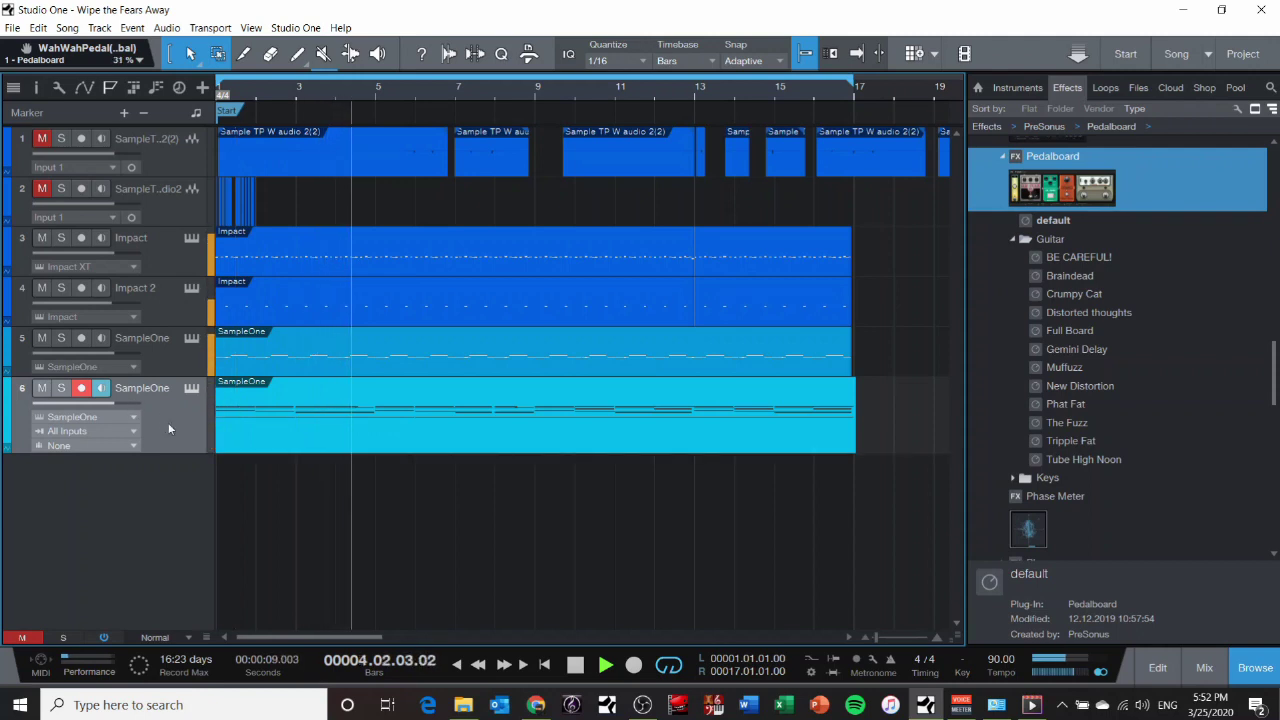
pyautogui.press('space')
# Insert Pro EQ on the SampleOne melody track 5 and choose the instrument preset Bass - Cold Bassline
pyautogui.click(181, 361)
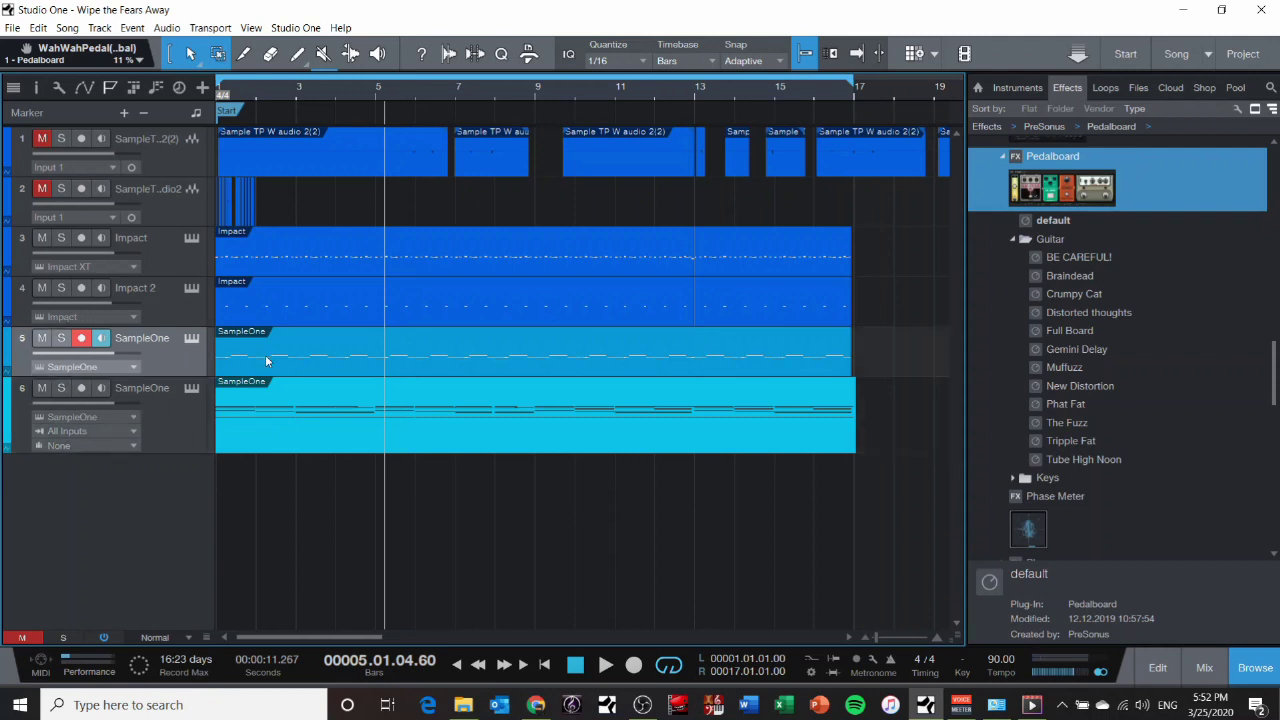
pyautogui.click(1004, 160)
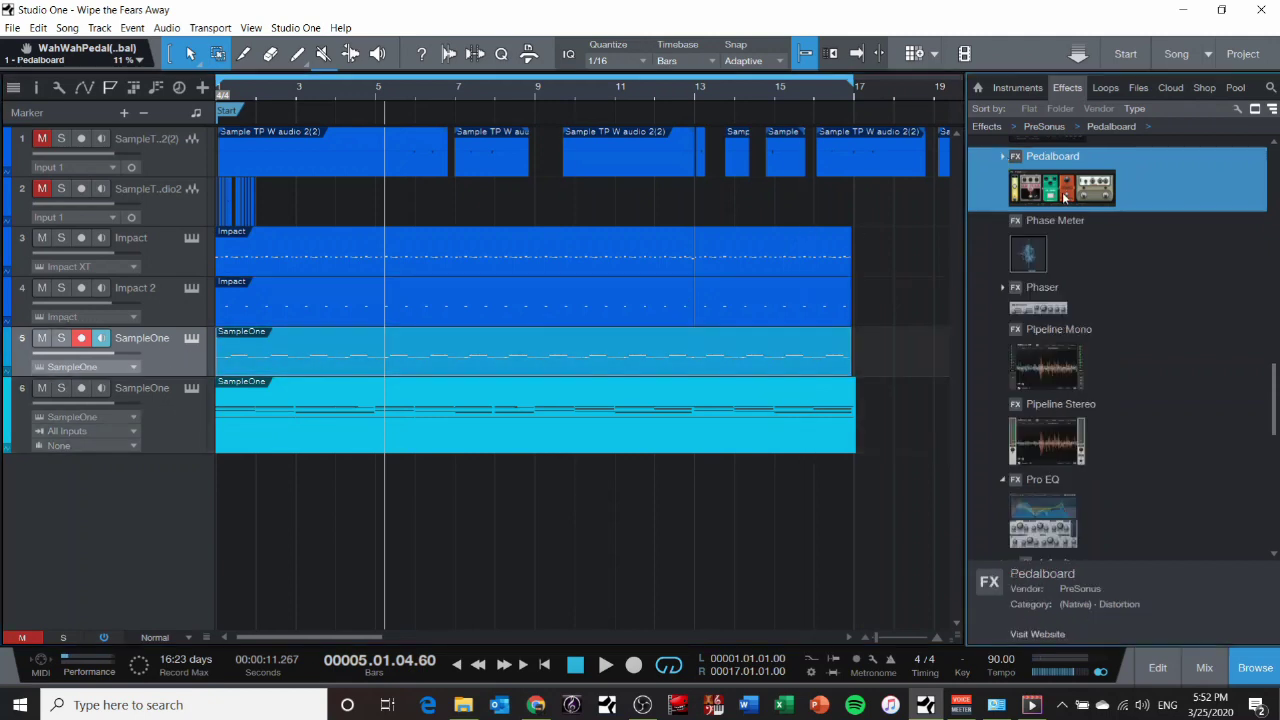
pyautogui.scroll(-5, 1097, 433)
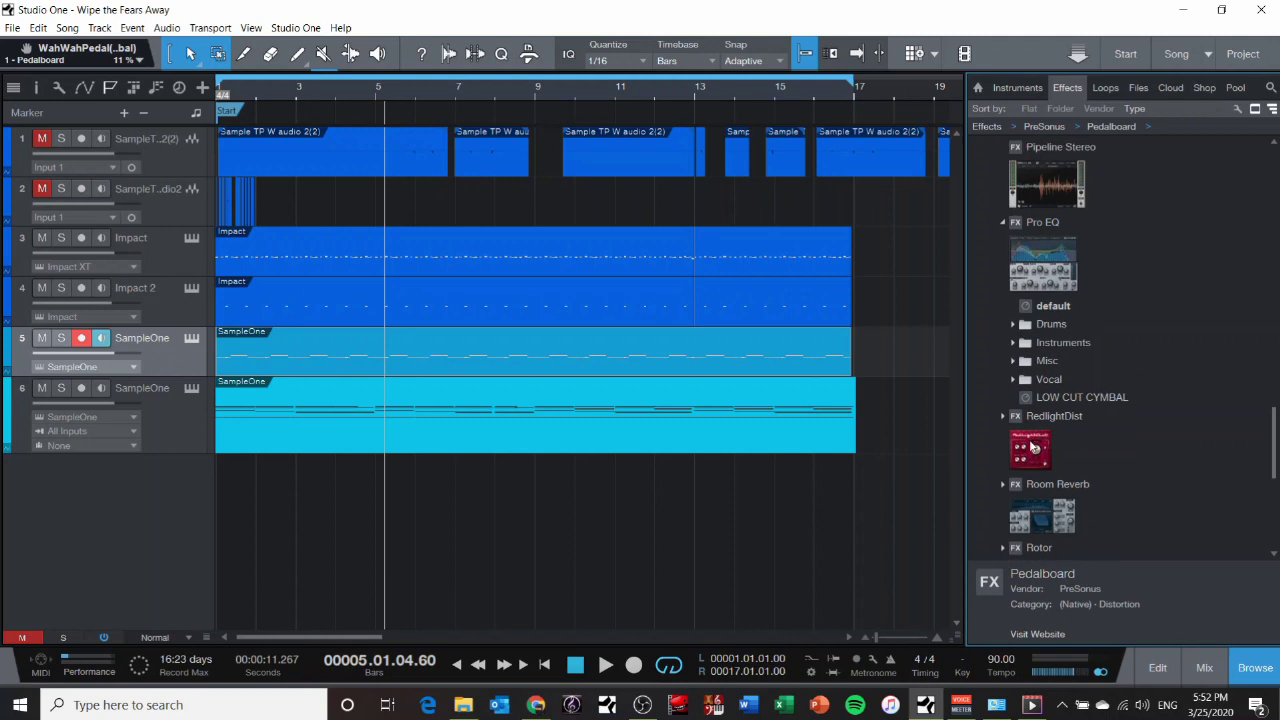
pyautogui.moveTo(1036, 311); pyautogui.dragTo(754, 351)
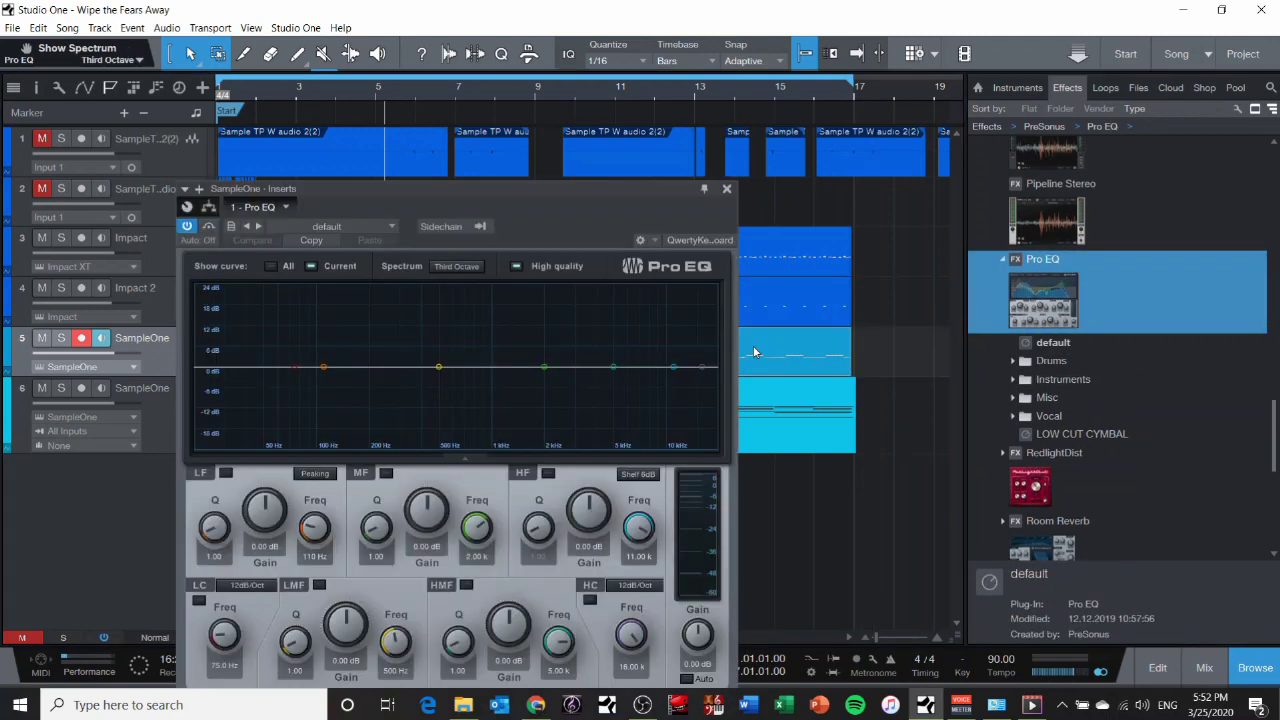
pyautogui.click(379, 227)
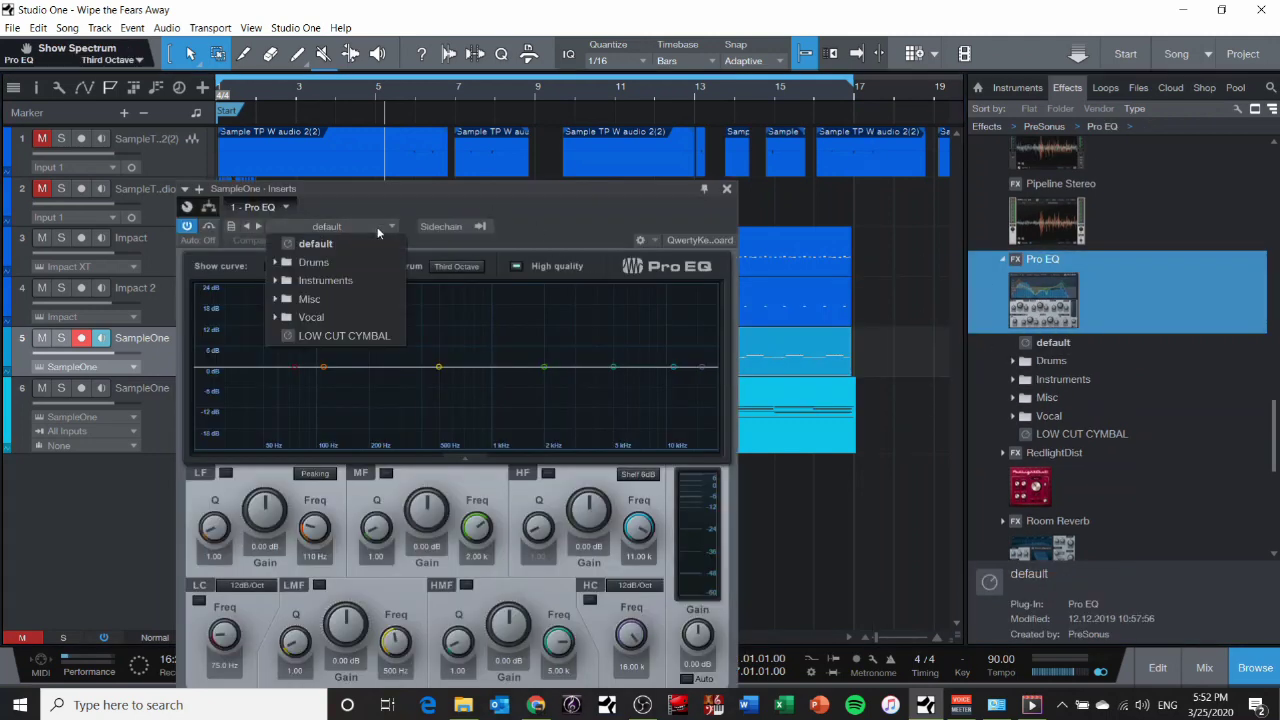
pyautogui.click(335, 282)
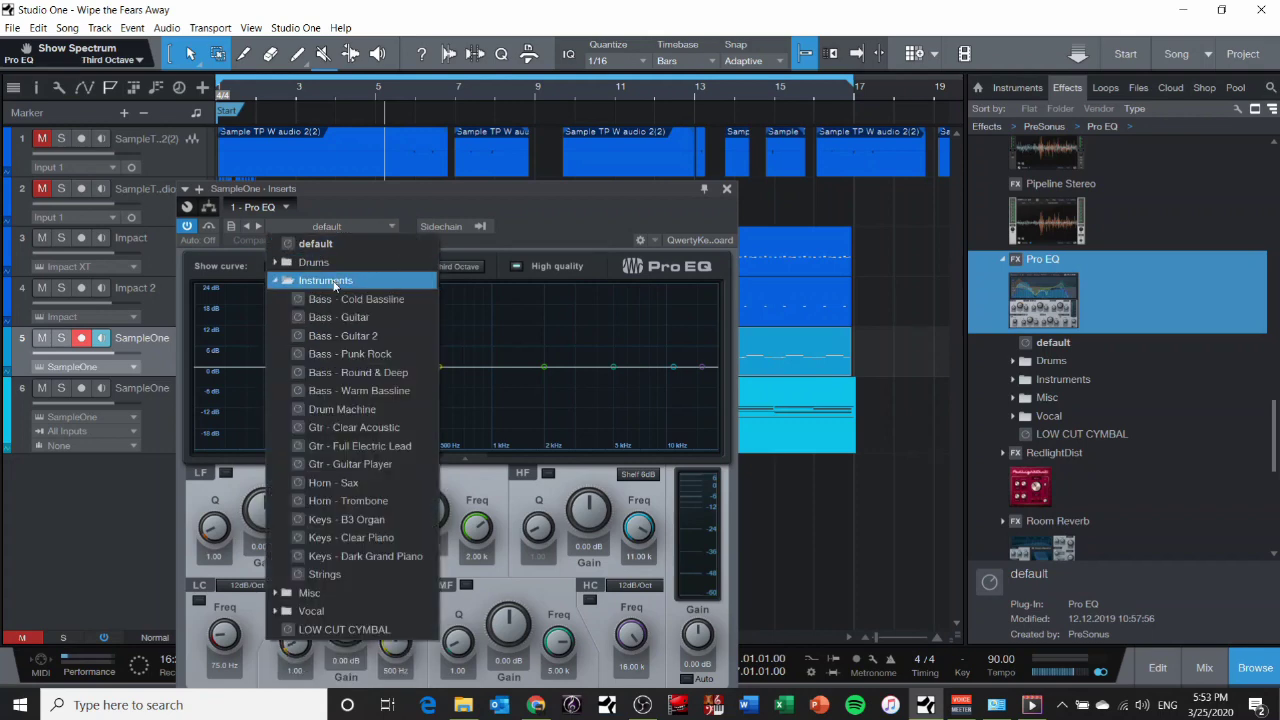
pyautogui.click(356, 299)
# Solo and play track 5, try the Pro EQ preset Bass - Guitar and switch to the Drum Machine preset
pyautogui.moveTo(638, 194); pyautogui.dragTo(949, 106)
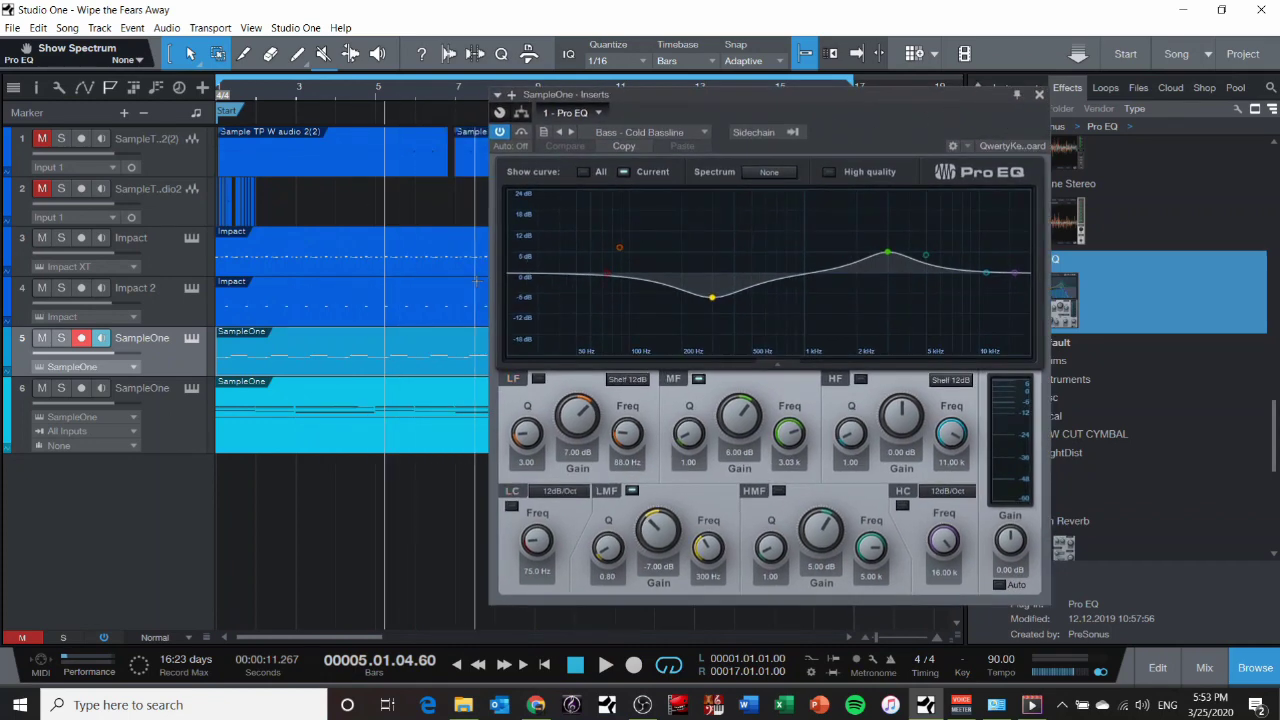
pyautogui.click(61, 340)
pyautogui.press('space')
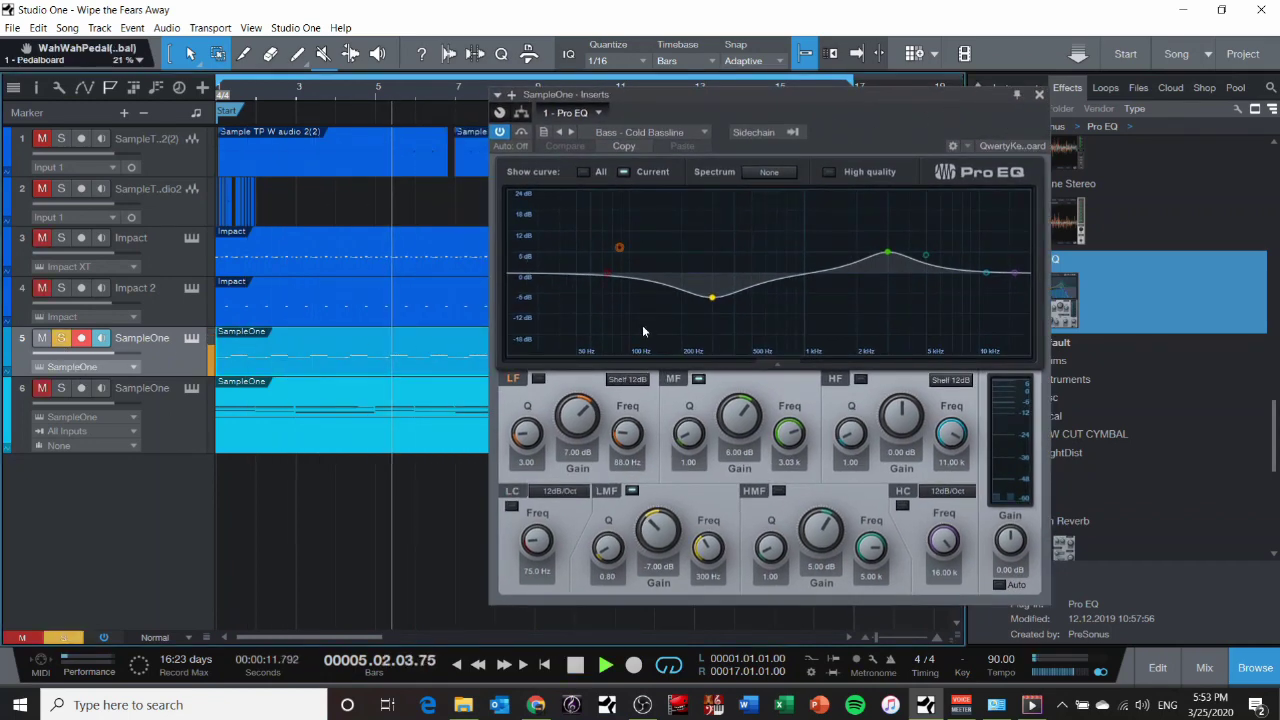
pyautogui.click(660, 133)
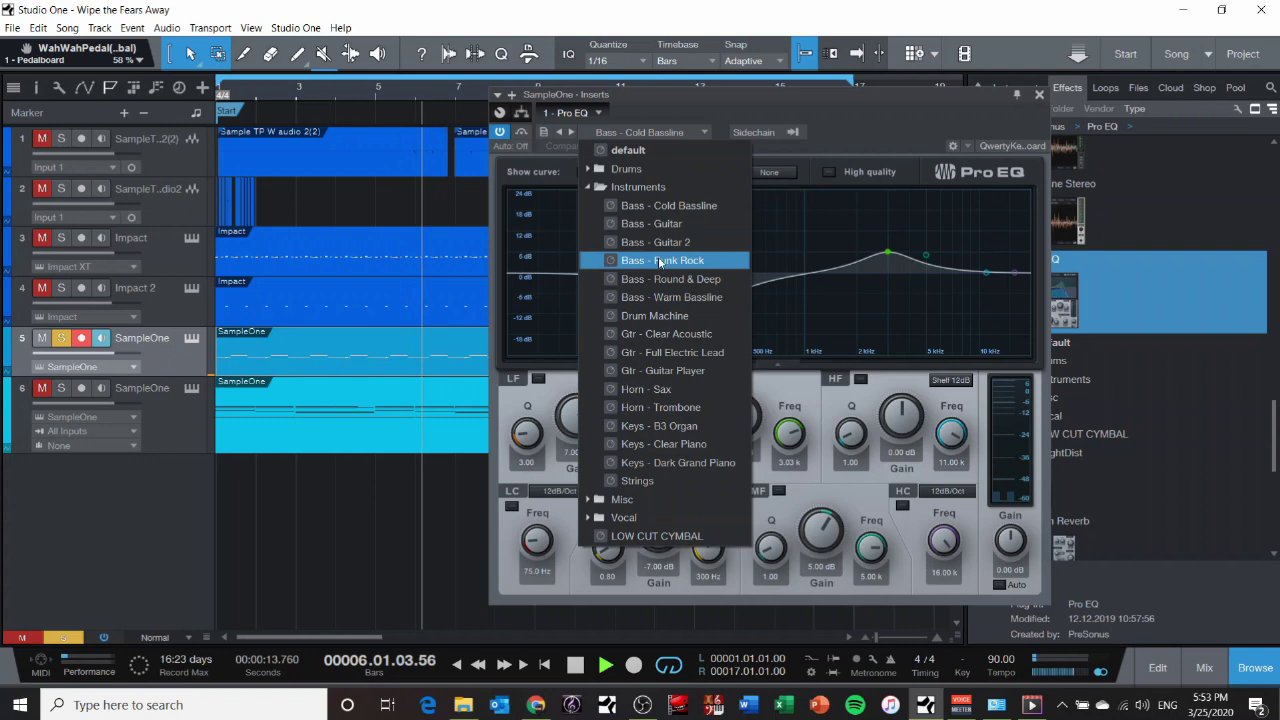
pyautogui.click(676, 224)
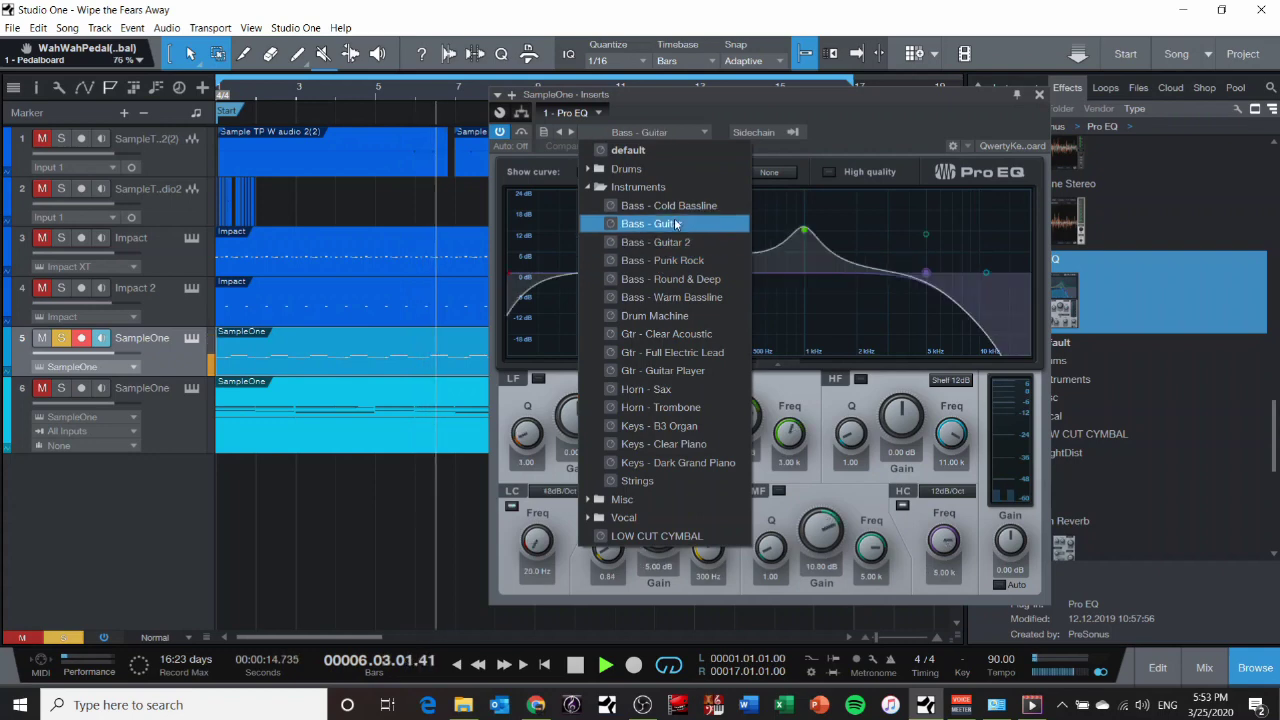
pyautogui.click(680, 316)
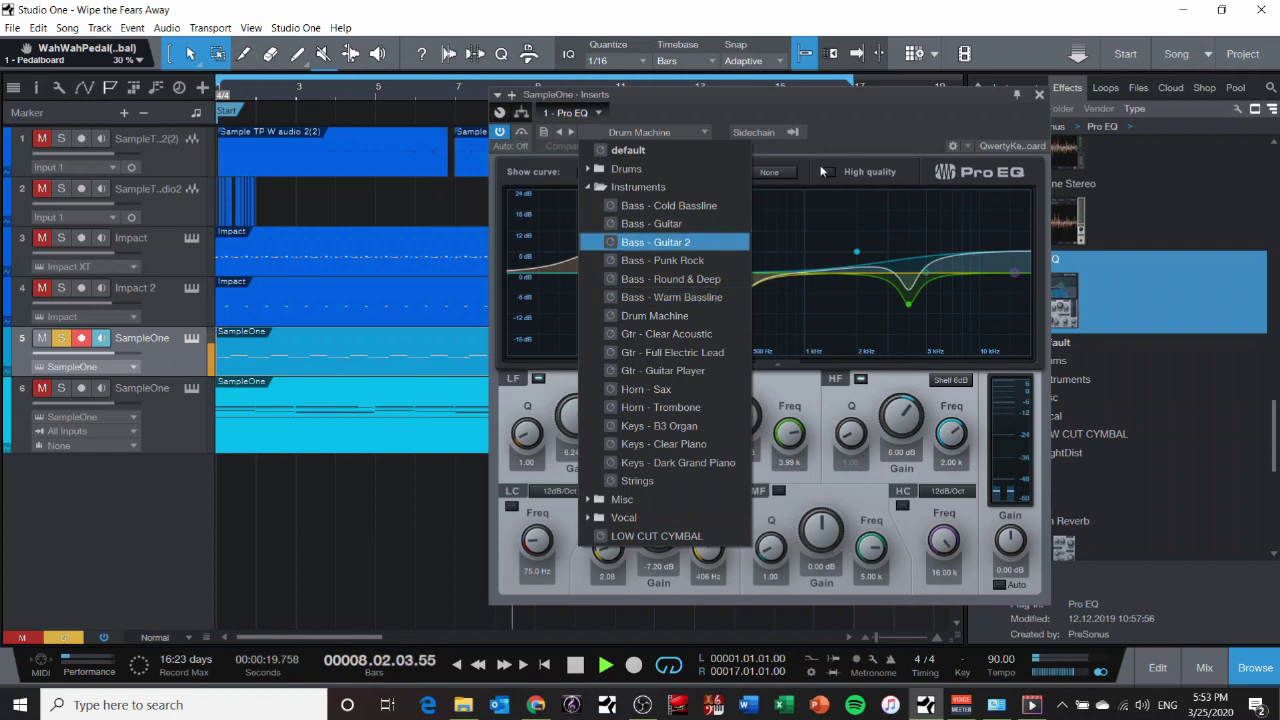
pyautogui.click(879, 124)
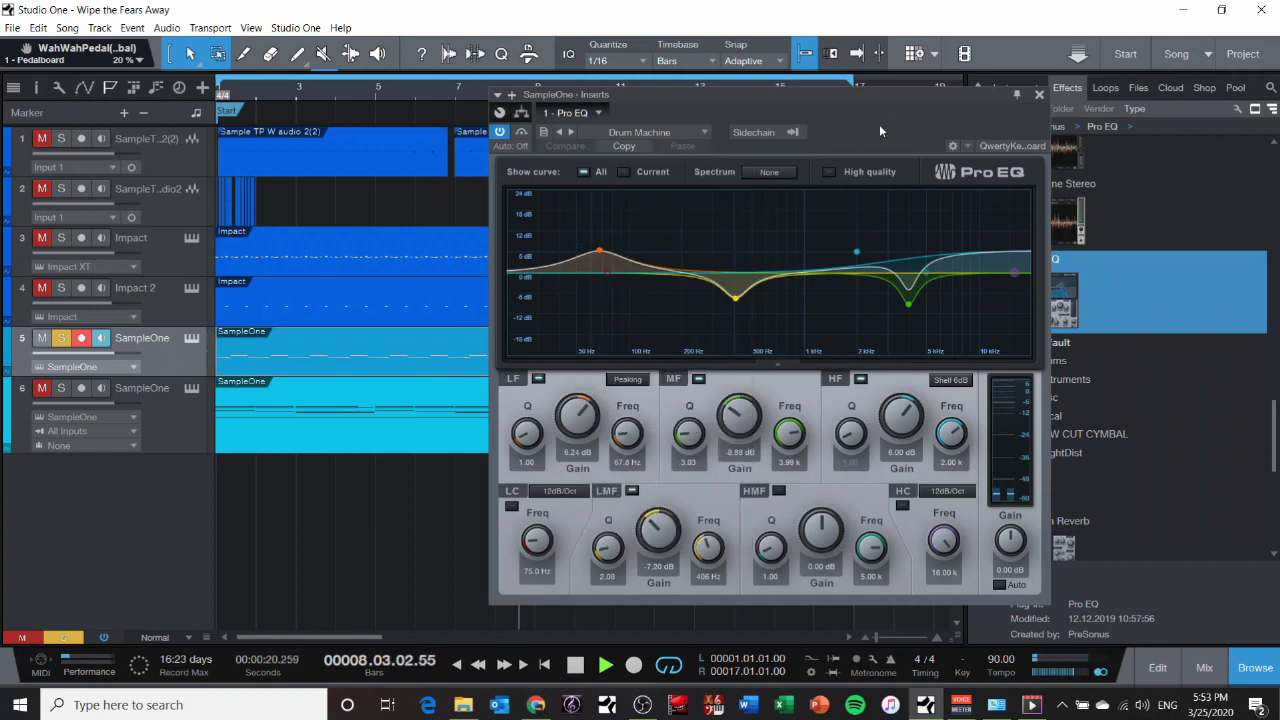
# Unsolo track 5 and raise its volume to +2.6 while the full arrangement plays
pyautogui.click(61, 339)
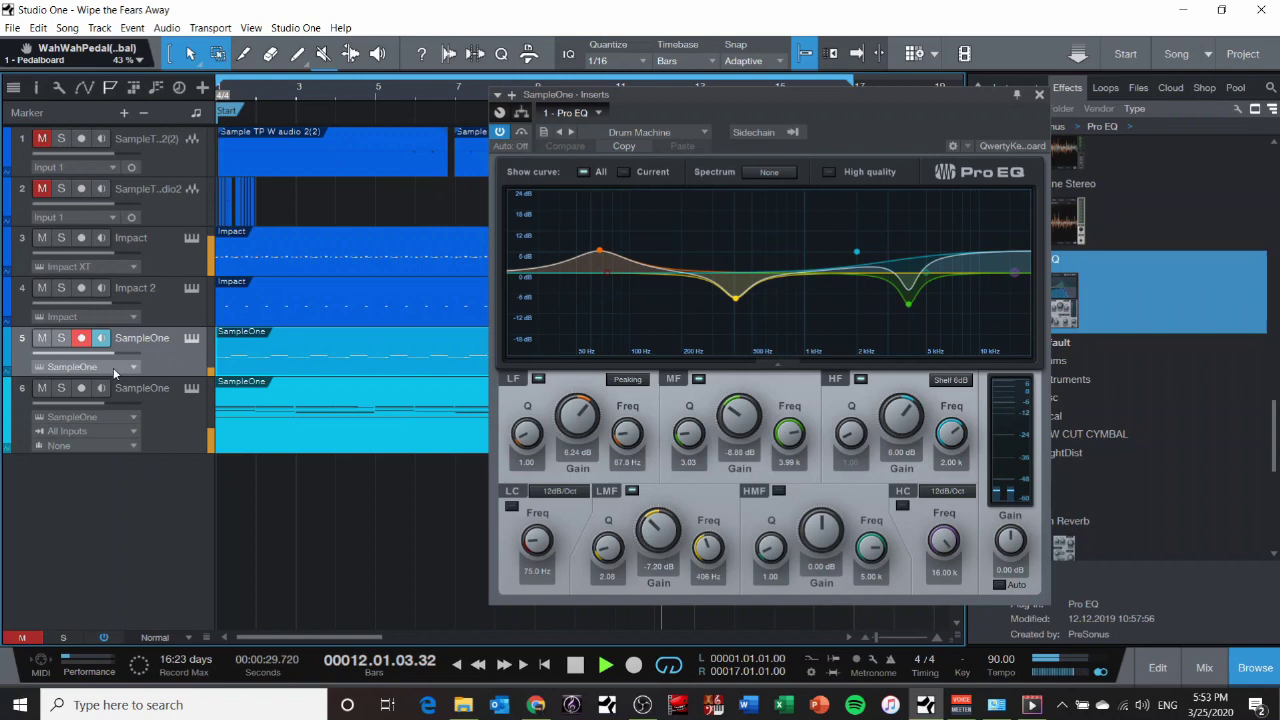
pyautogui.moveTo(116, 354); pyautogui.dragTo(124, 355)
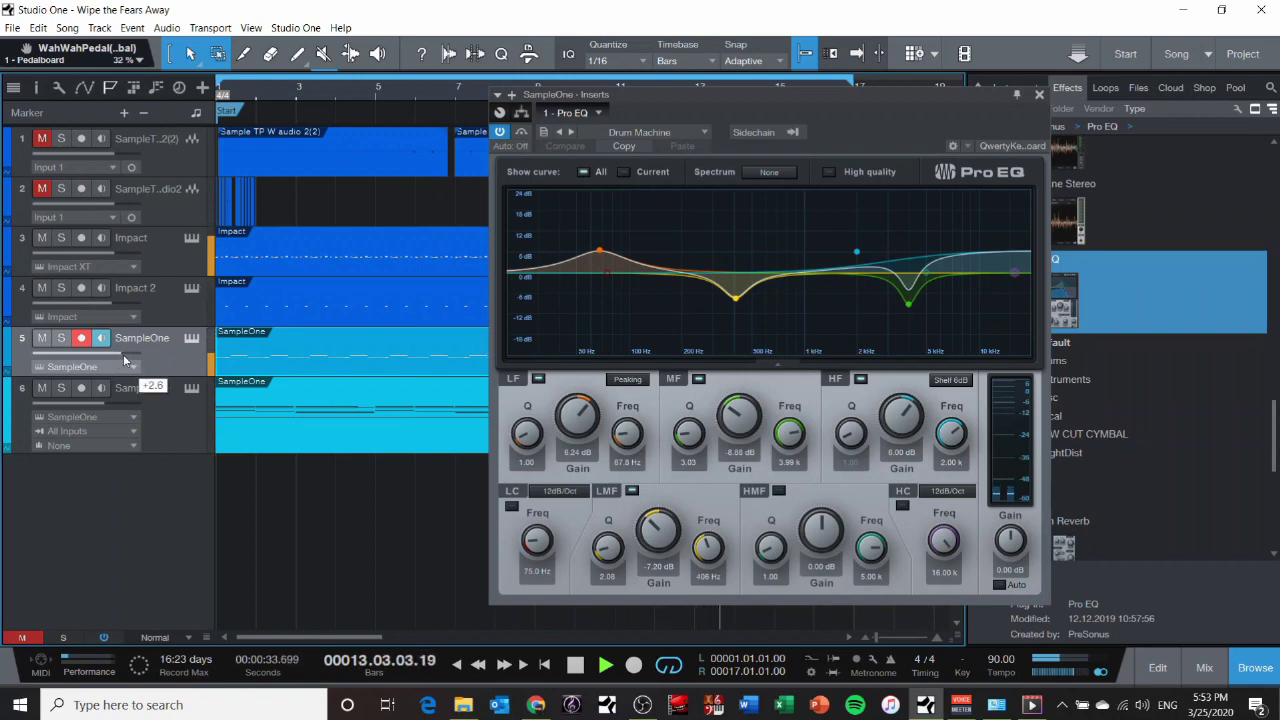
# Move the Pro EQ window aside, then select Impact tracks 3 and 4 and add one bus for both channels
pyautogui.moveTo(812, 101); pyautogui.dragTo(716, 369)
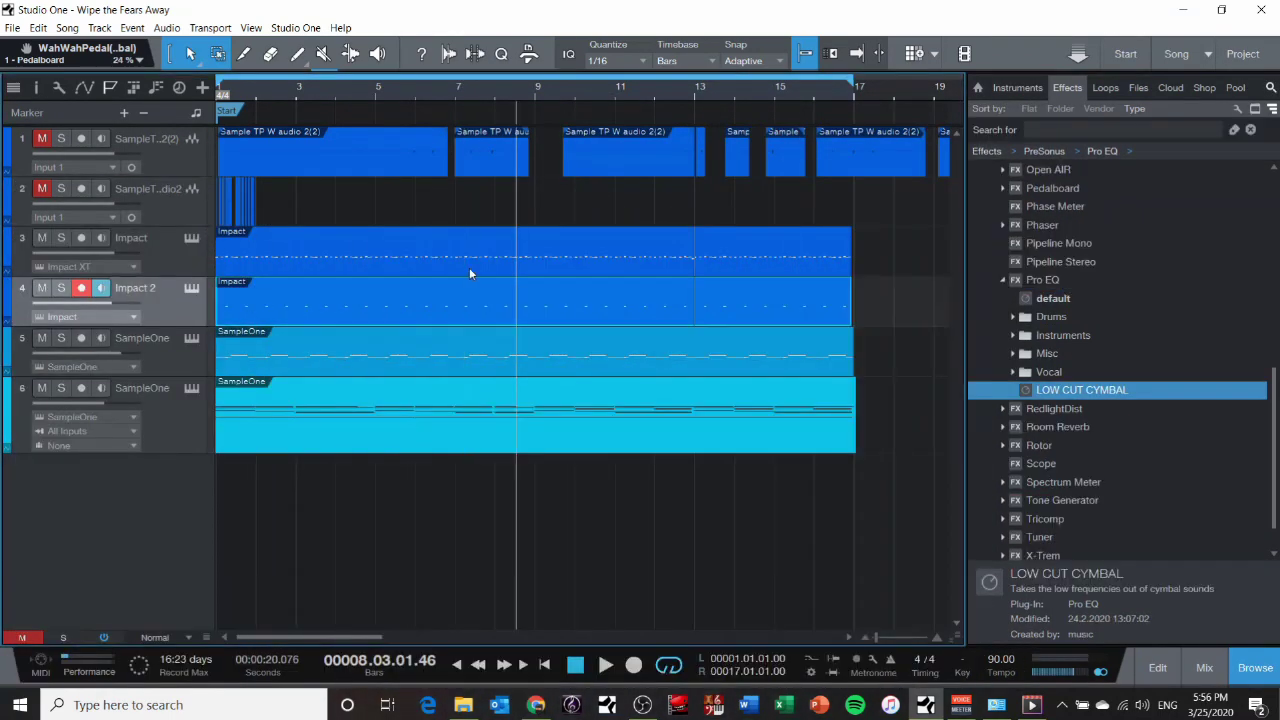
pyautogui.click(470, 269)
pyautogui.click(470, 318)
pyautogui.click(189, 271)
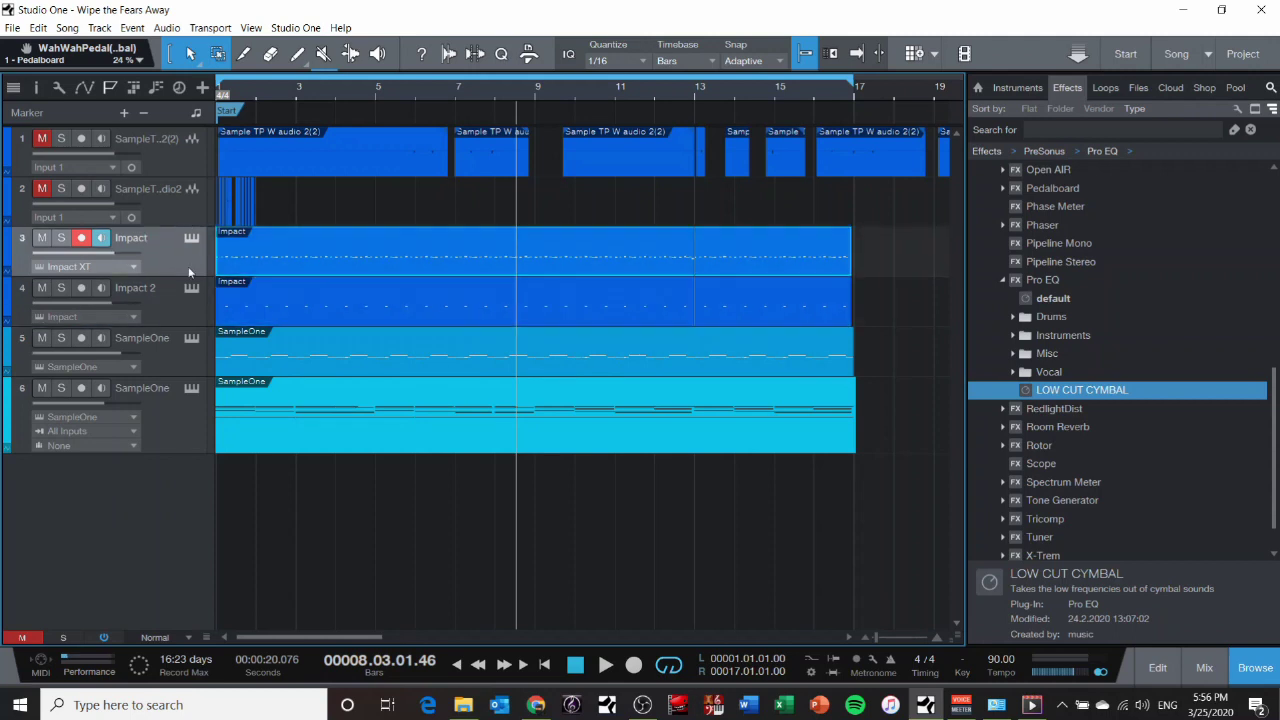
pyautogui.click(173, 303)
pyautogui.rightClick(172, 303)
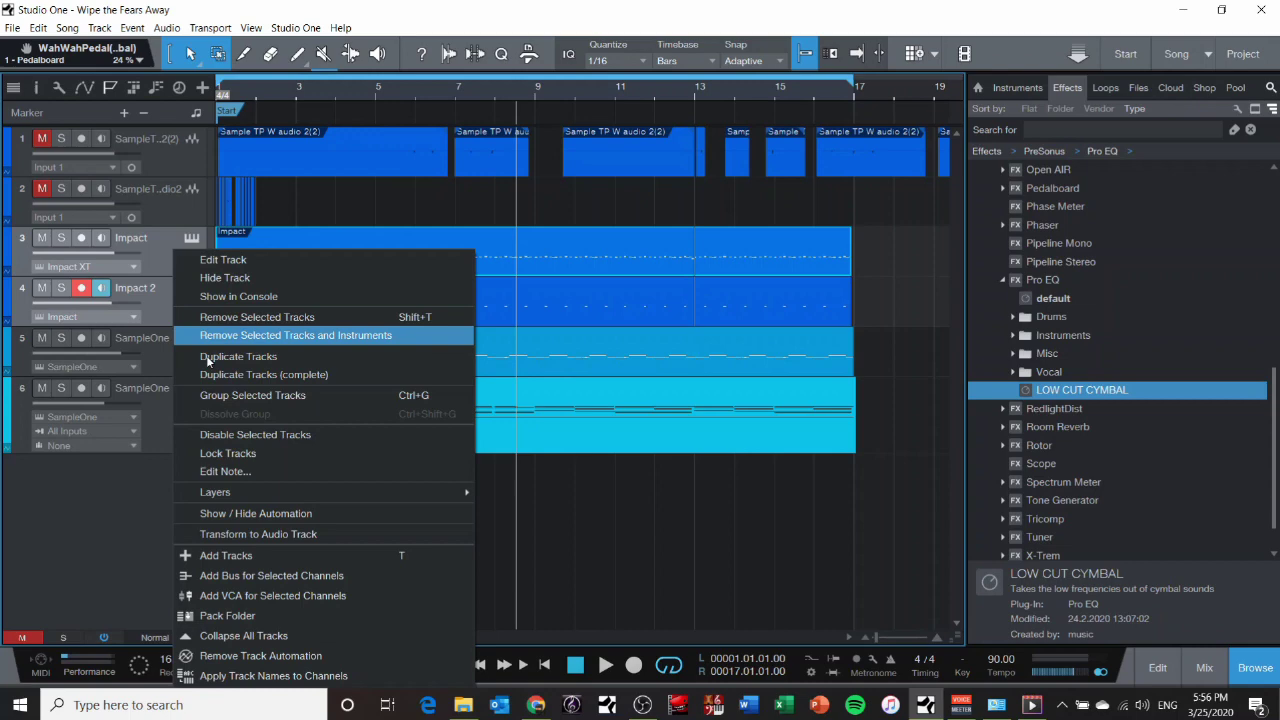
pyautogui.click(298, 577)
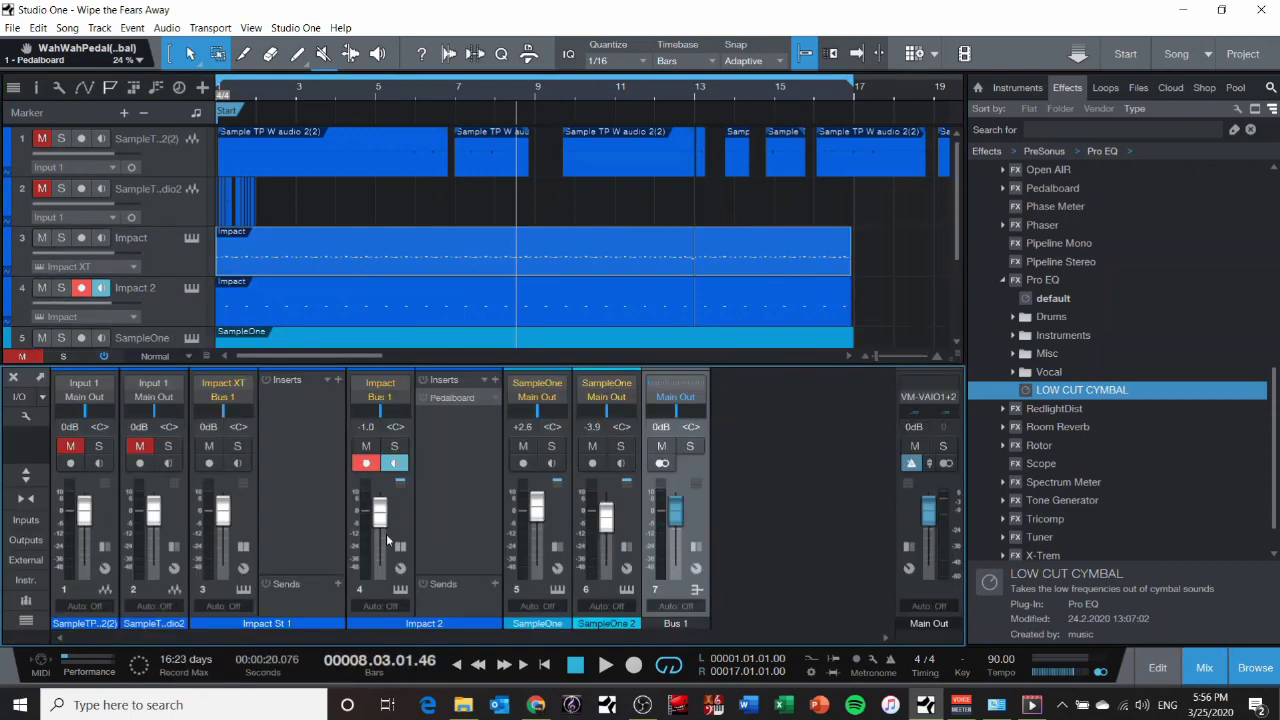
# Collapse the inserts of both Impact channels, expand Bus 1's inserts and play briefly to check the bus signal
pyautogui.click(246, 550)
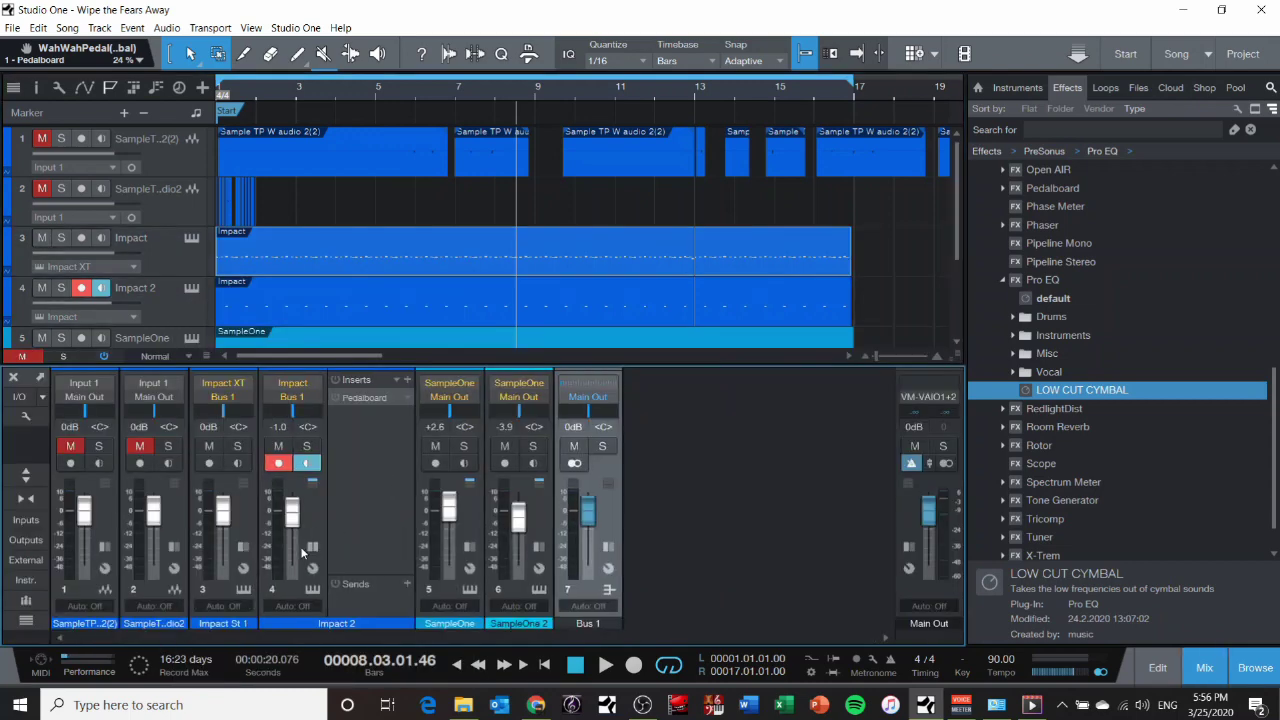
pyautogui.click(312, 549)
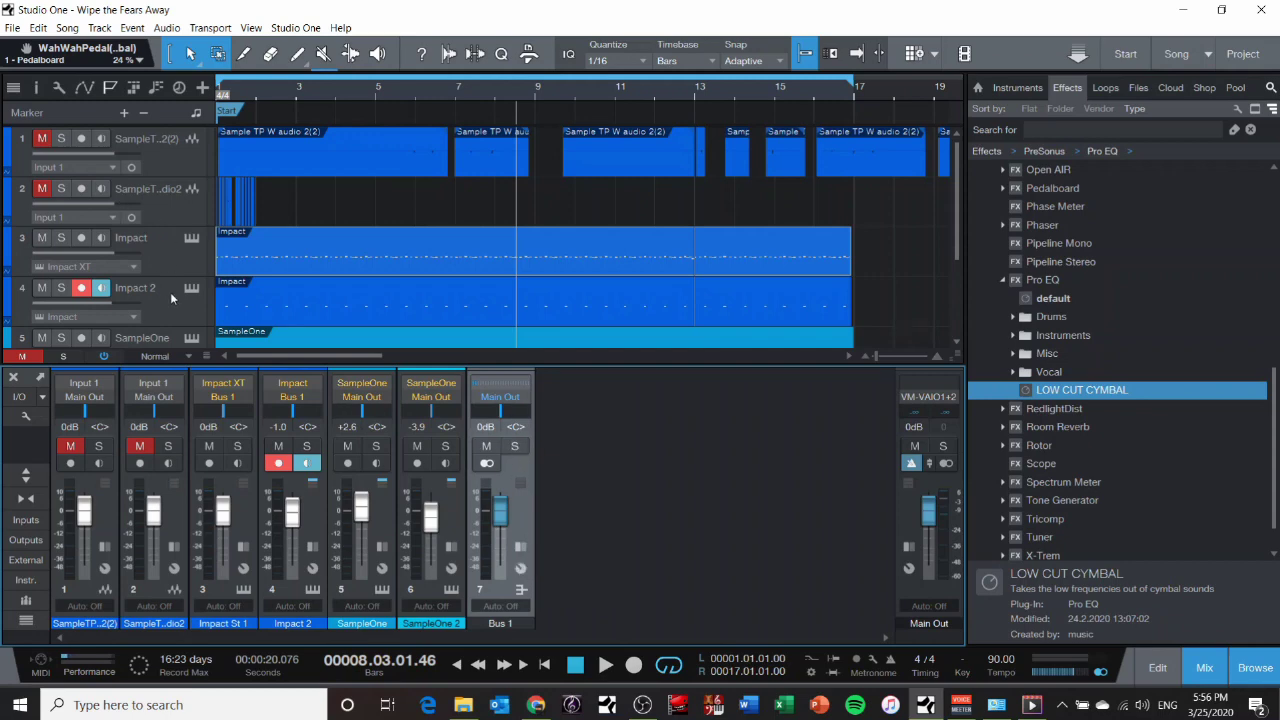
pyautogui.click(521, 548)
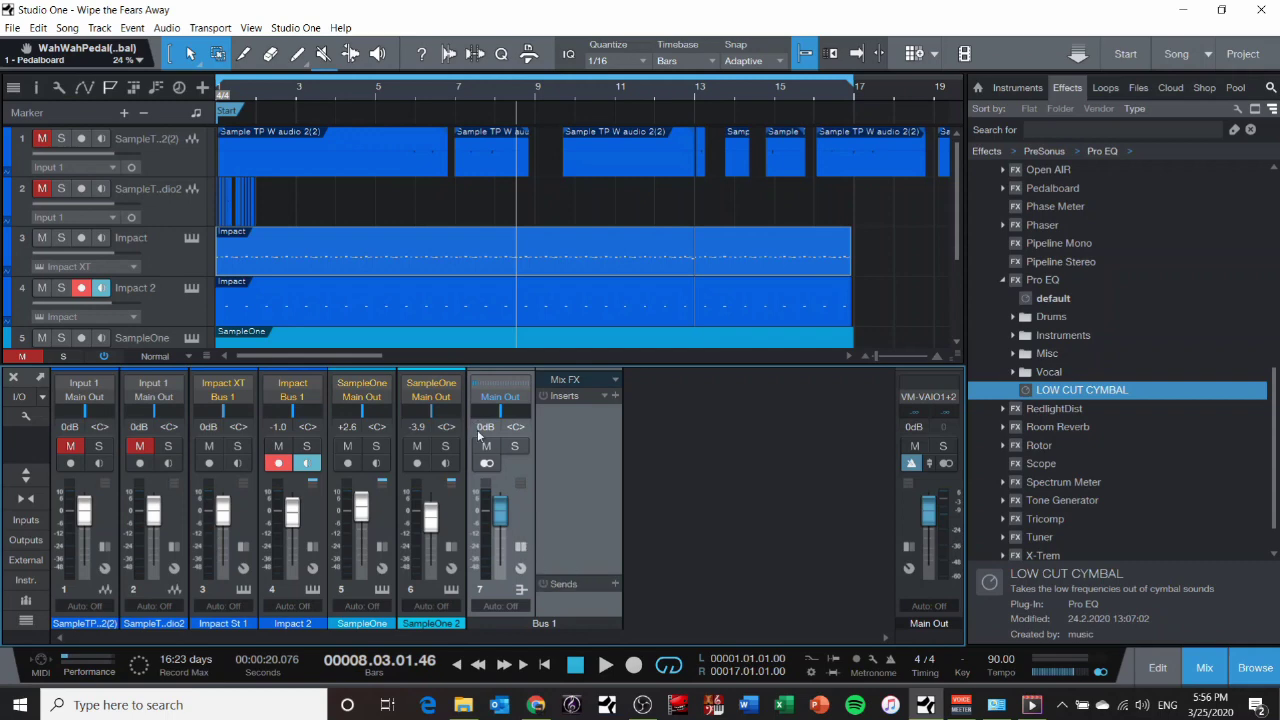
pyautogui.press('space')
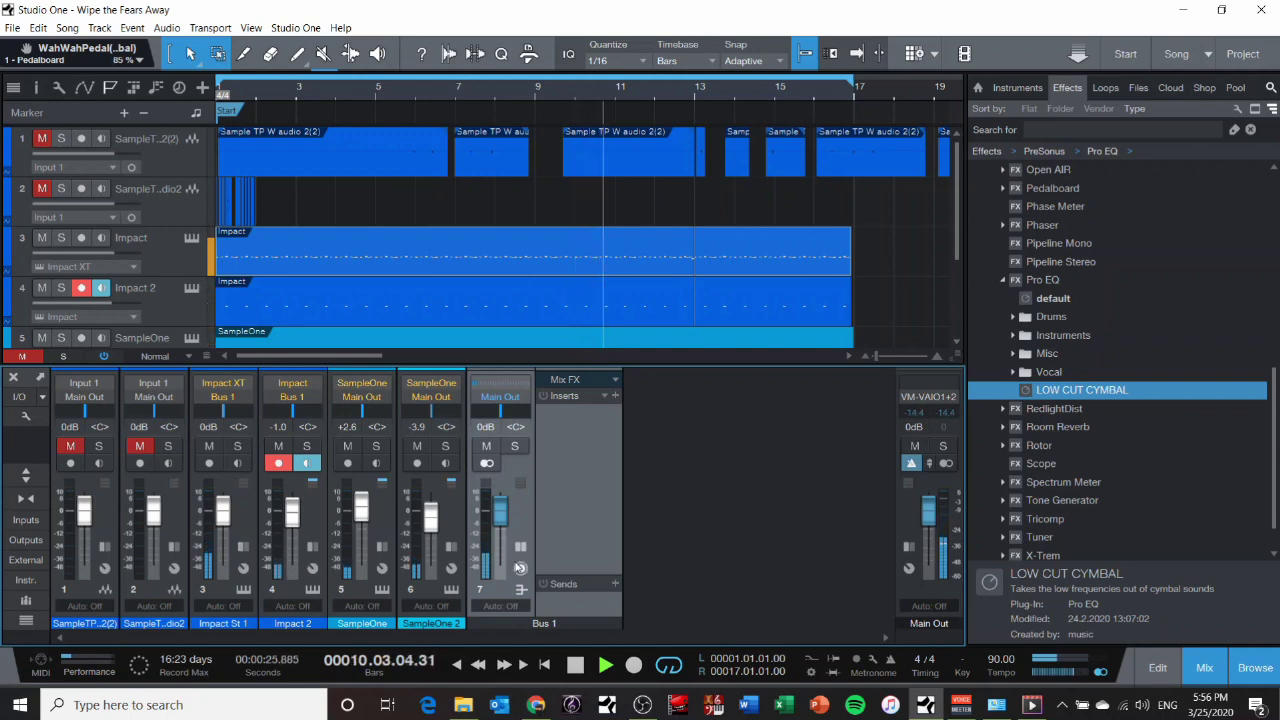
pyautogui.press('space')
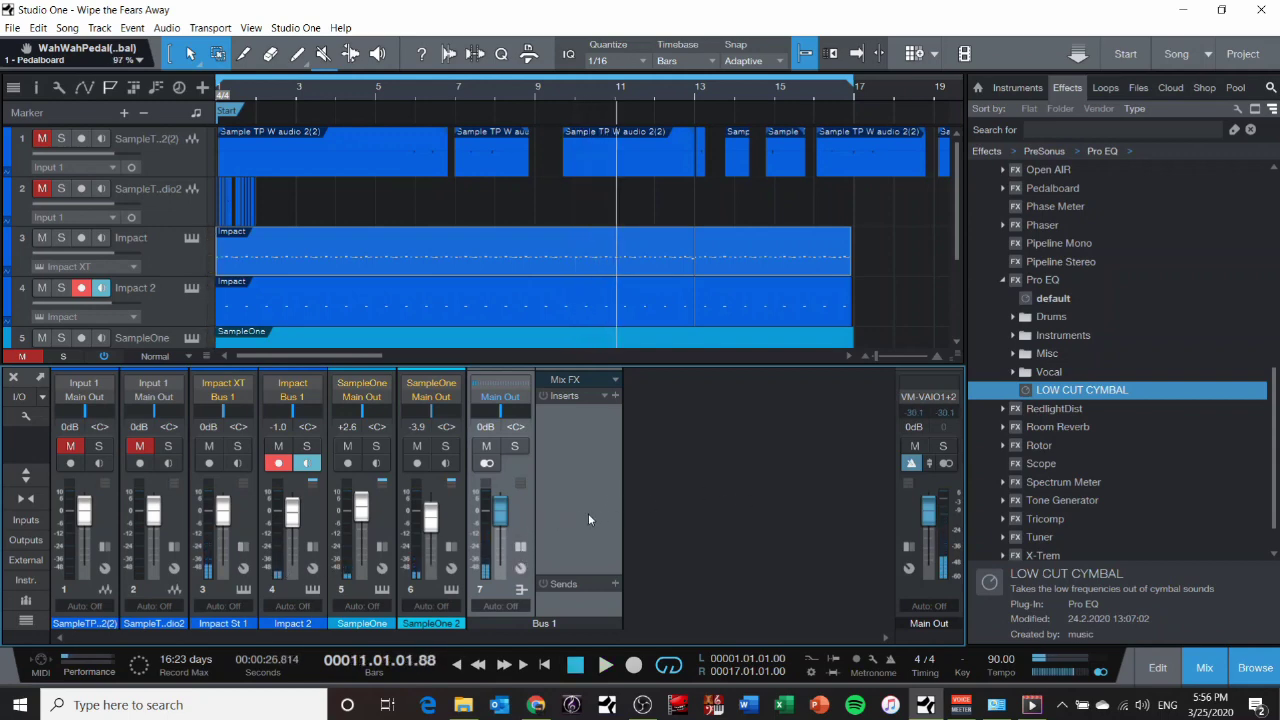
# Insert Pro EQ on Bus 1 and choose the DRUMS preset
pyautogui.doubleClick(1028, 281)
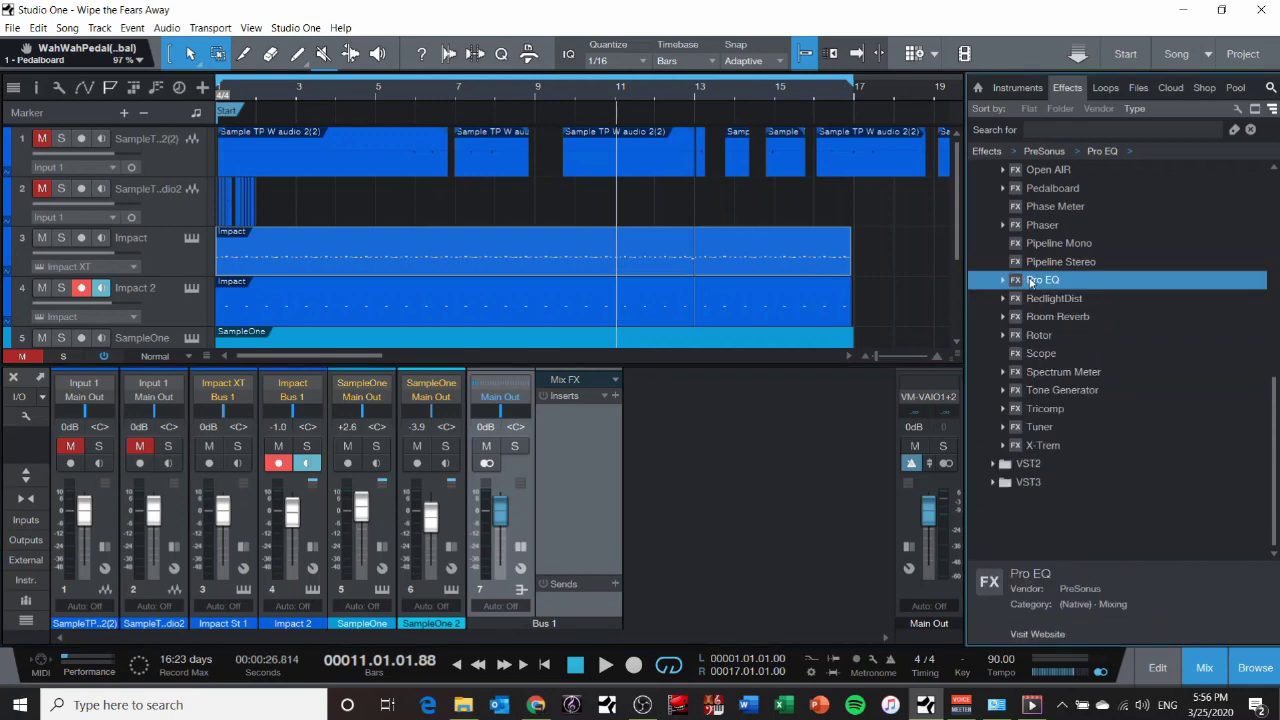
pyautogui.doubleClick(1037, 281)
pyautogui.moveTo(1040, 281); pyautogui.dragTo(665, 443)
pyautogui.moveTo(665, 443); pyautogui.dragTo(583, 445)
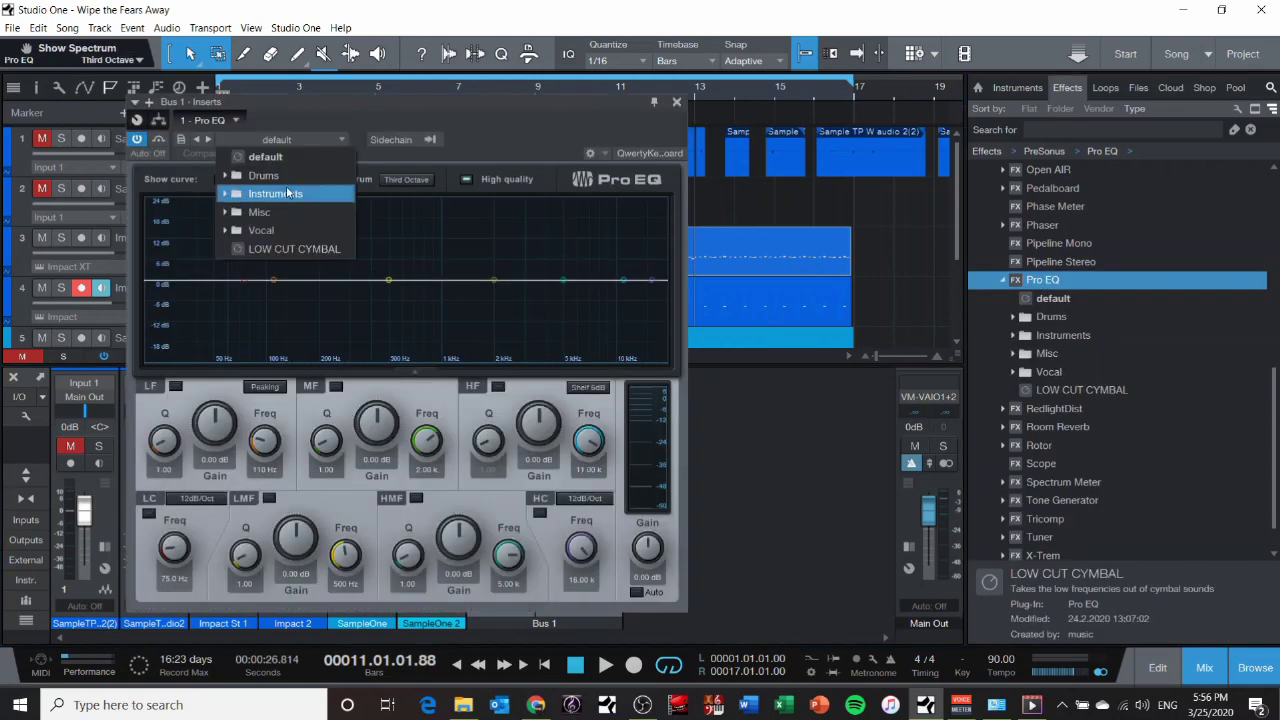
pyautogui.click(325, 305)
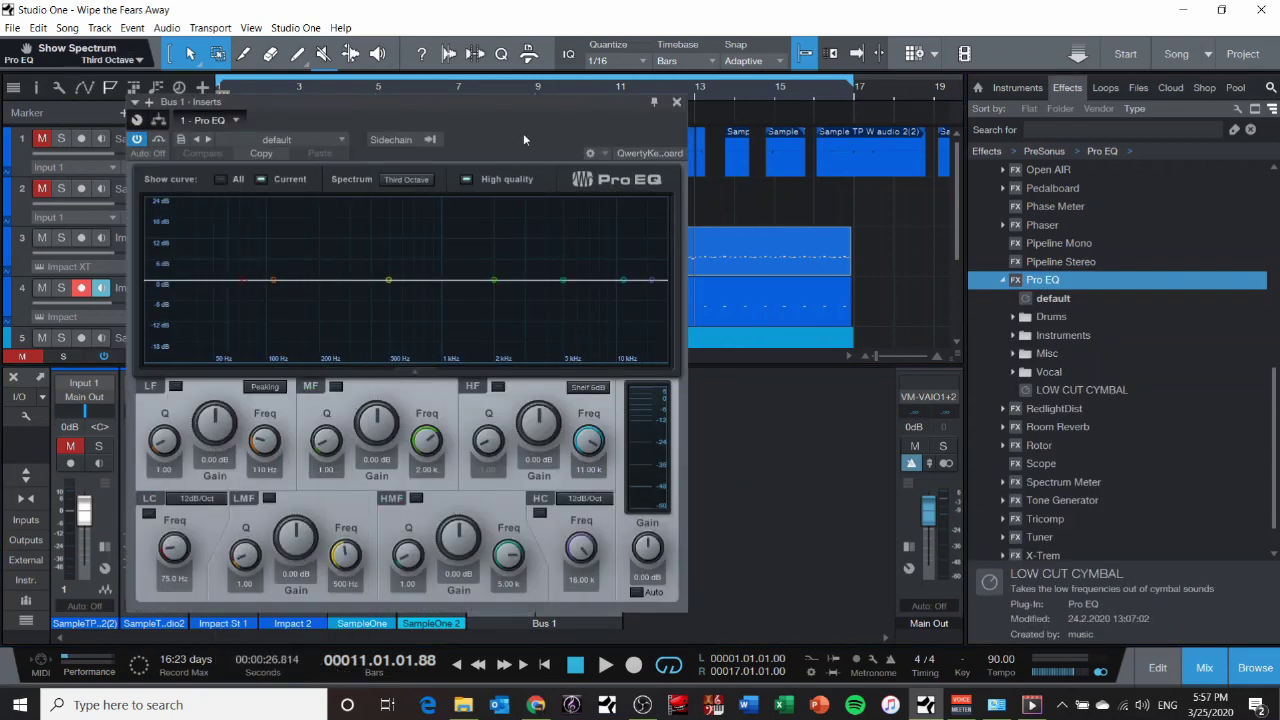
pyautogui.click(277, 139)
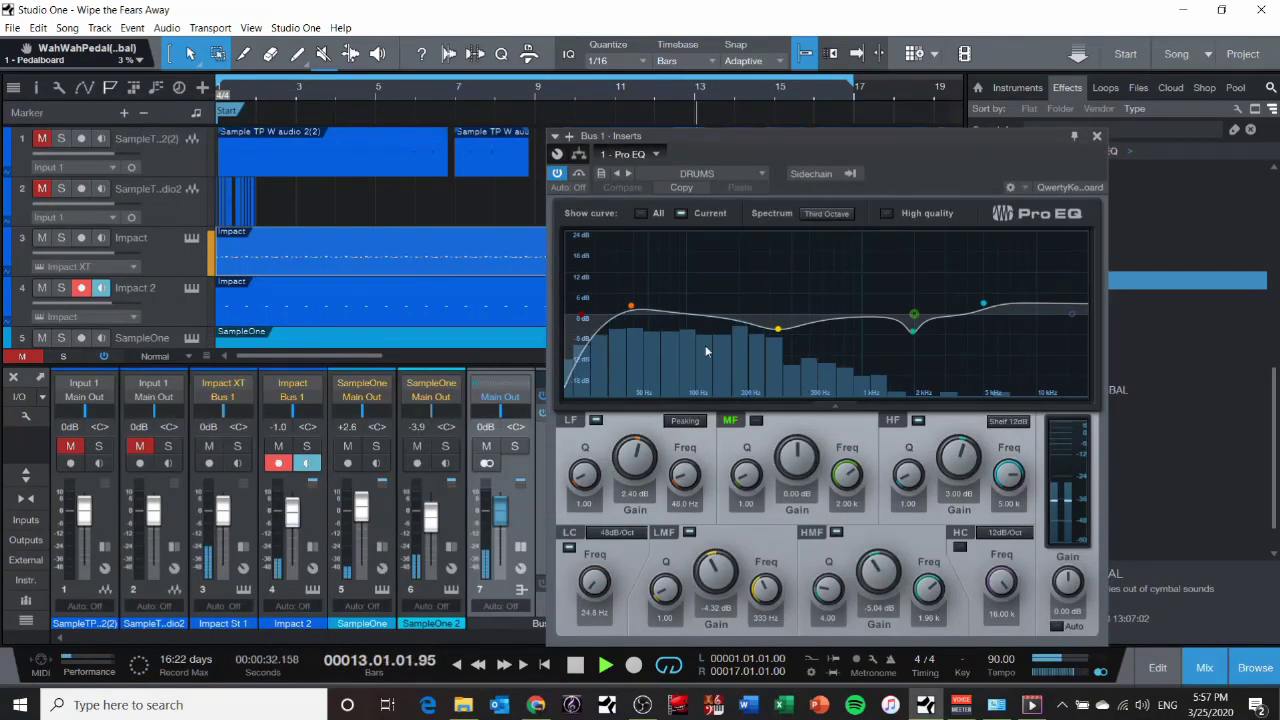
# Solo both Impact tracks and shape the bus EQ with MF at 4.47 dB, 2.29 kHz and HMF at -4.00 dB, 1.99 kHz
pyautogui.click(61, 239)
pyautogui.click(61, 288)
pyautogui.moveTo(984, 304); pyautogui.dragTo(991, 307)
pyautogui.click(700, 174)
pyautogui.click(722, 374)
pyautogui.moveTo(913, 331)
pyautogui.mouseDown()
pyautogui.moveTo(916, 298)
pyautogui.moveTo(914, 328)
pyautogui.mouseUp()
pyautogui.moveTo(914, 315)
pyautogui.mouseDown()
pyautogui.moveTo(921, 288)
pyautogui.moveTo(924, 302)
pyautogui.mouseUp()
# Unsolo both Impact tracks and close the Bus 1 Pro EQ
pyautogui.click(60, 288)
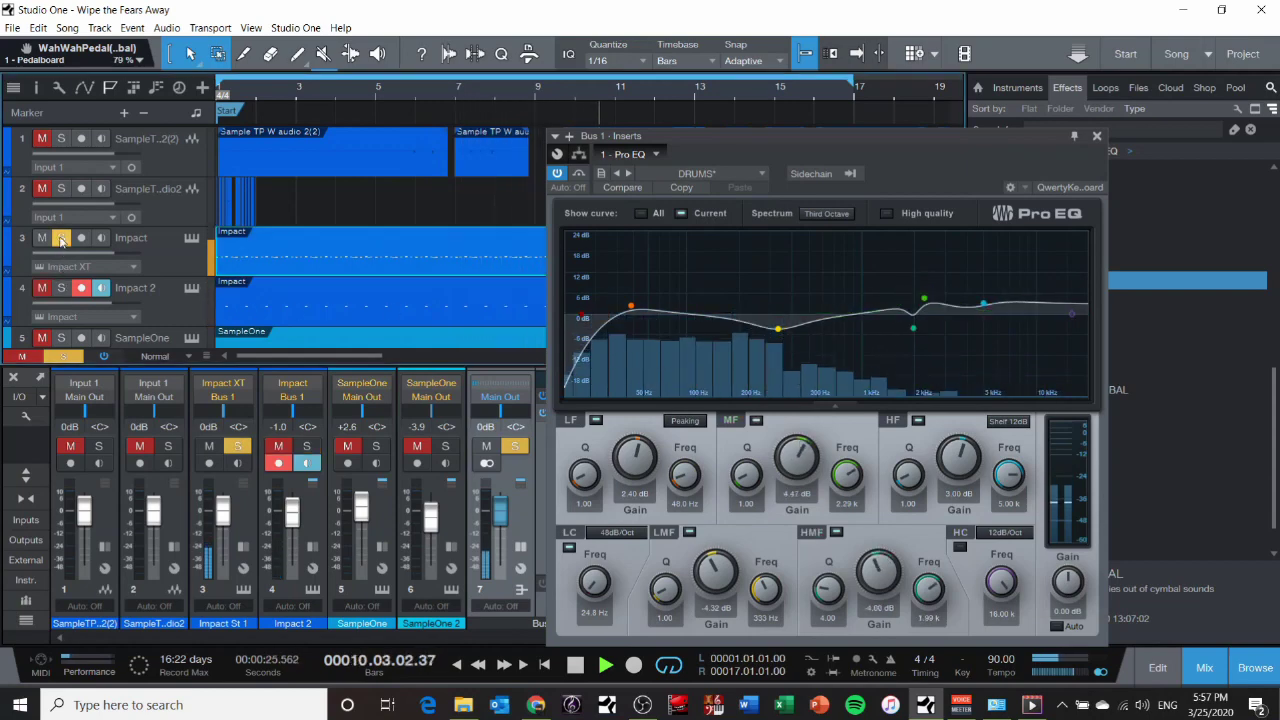
pyautogui.click(61, 239)
pyautogui.click(1097, 136)
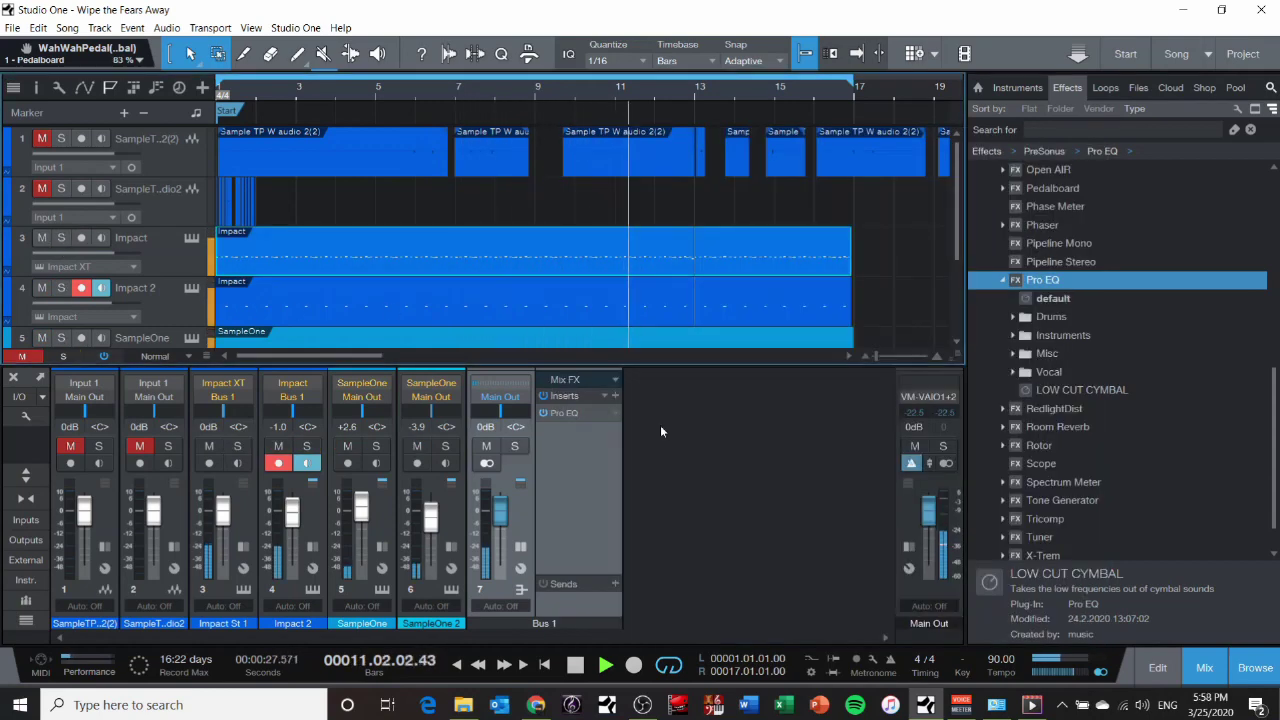
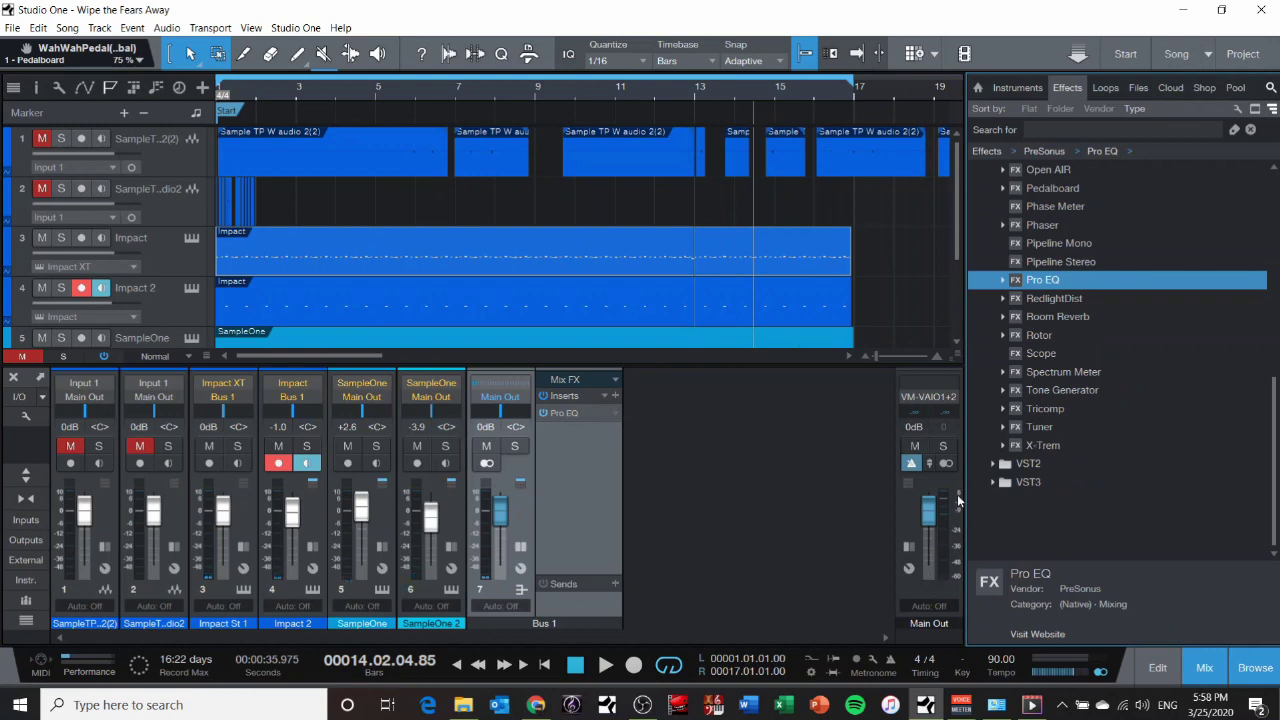
# Expand the Main Out inserts, collapse Bus 1's and list the available FX Chains among the effects
pyautogui.click(910, 546)
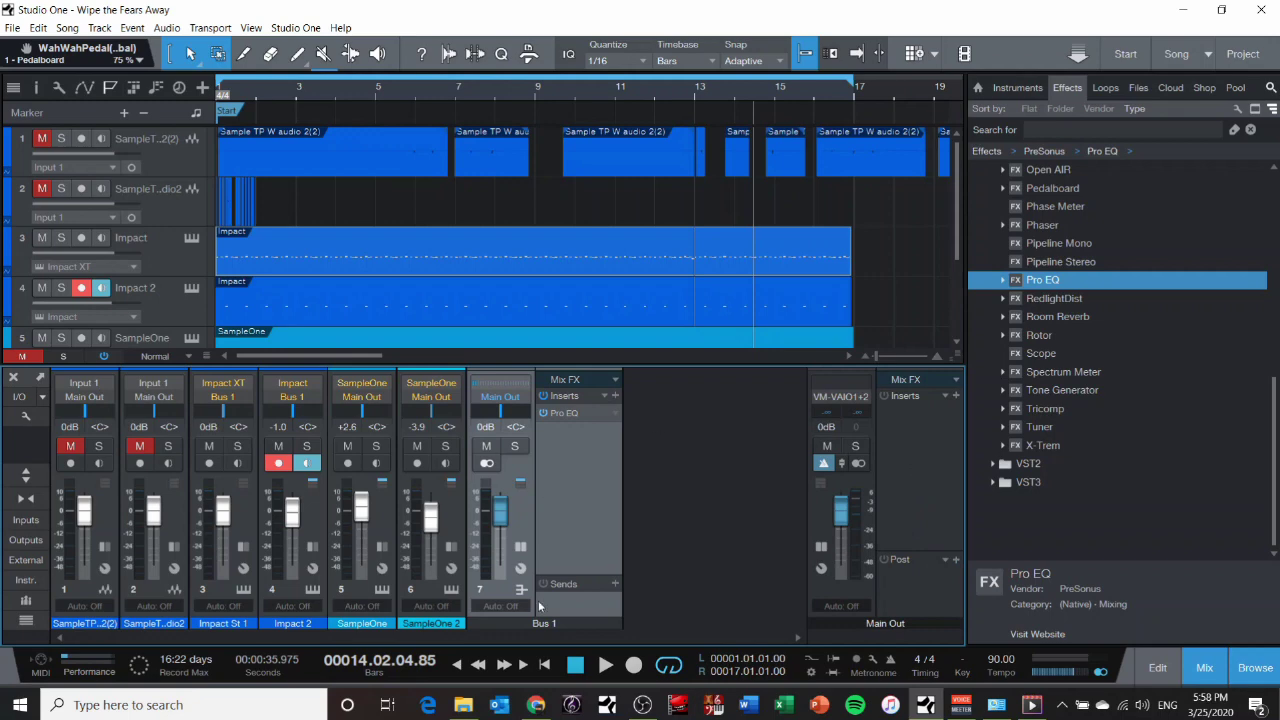
pyautogui.click(520, 548)
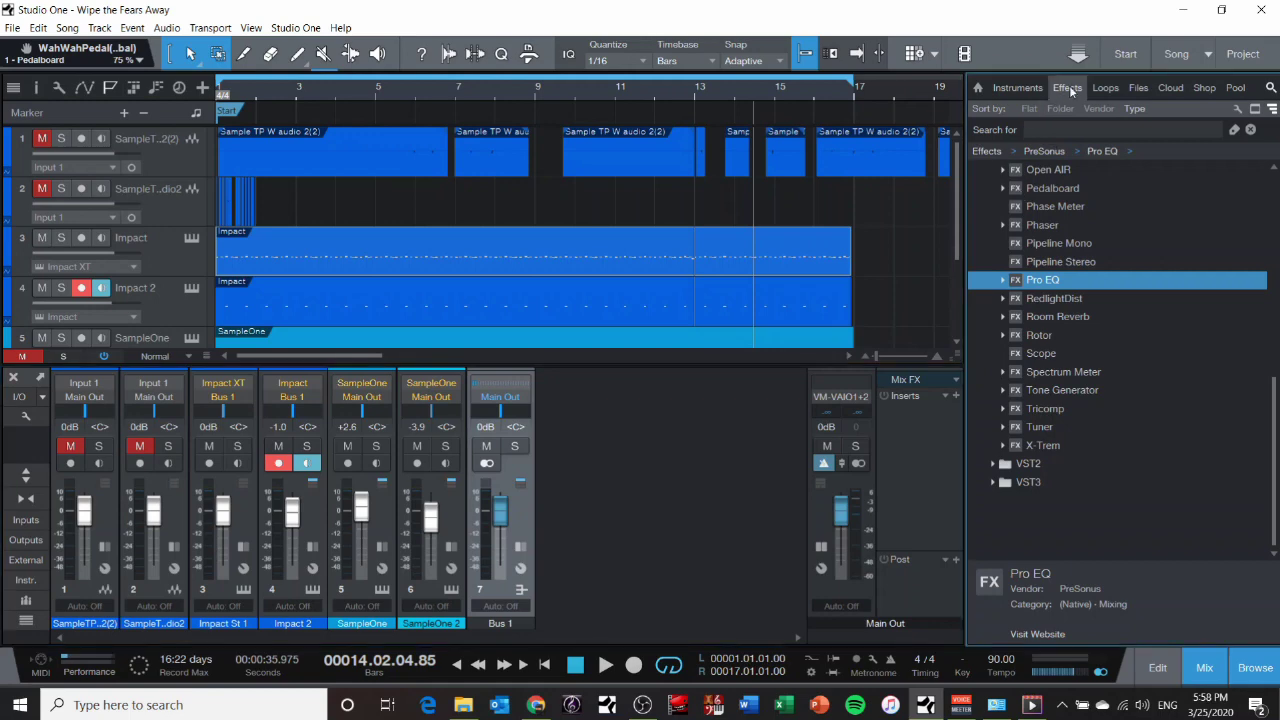
pyautogui.scroll(10, 1058, 257)
pyautogui.click(995, 246)
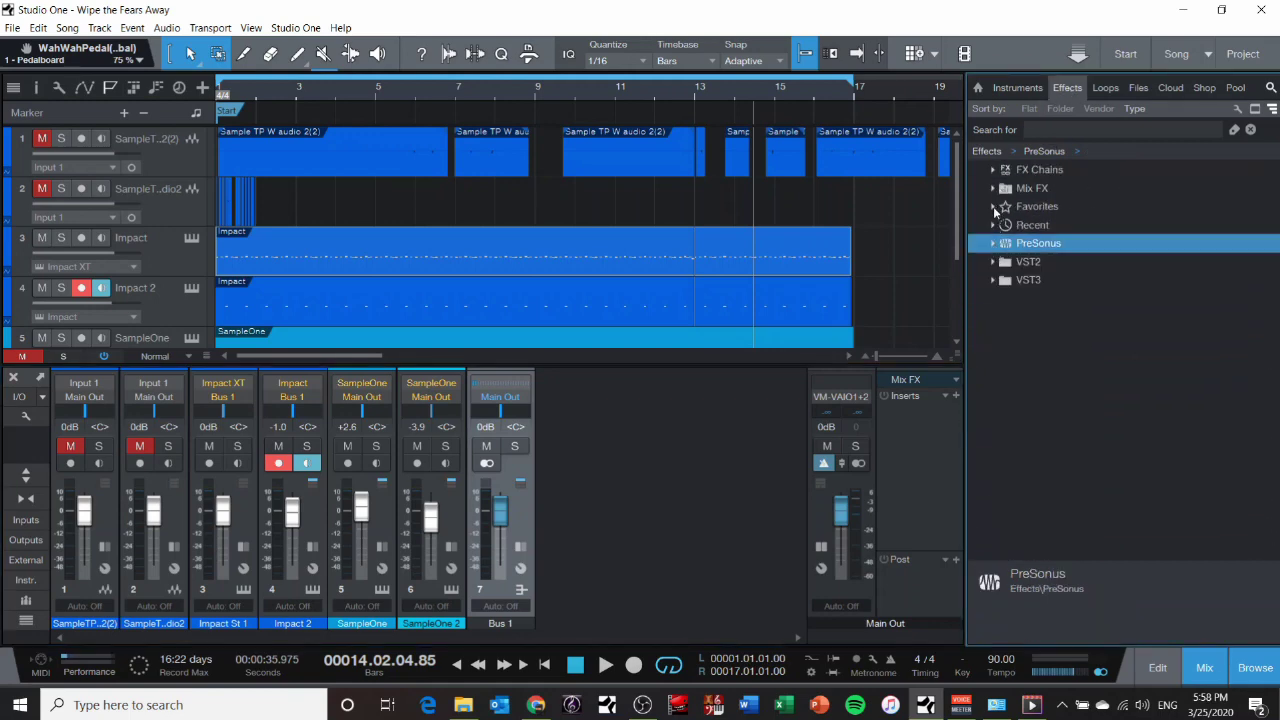
pyautogui.click(993, 205)
pyautogui.click(995, 190)
pyautogui.click(995, 190)
pyautogui.click(994, 172)
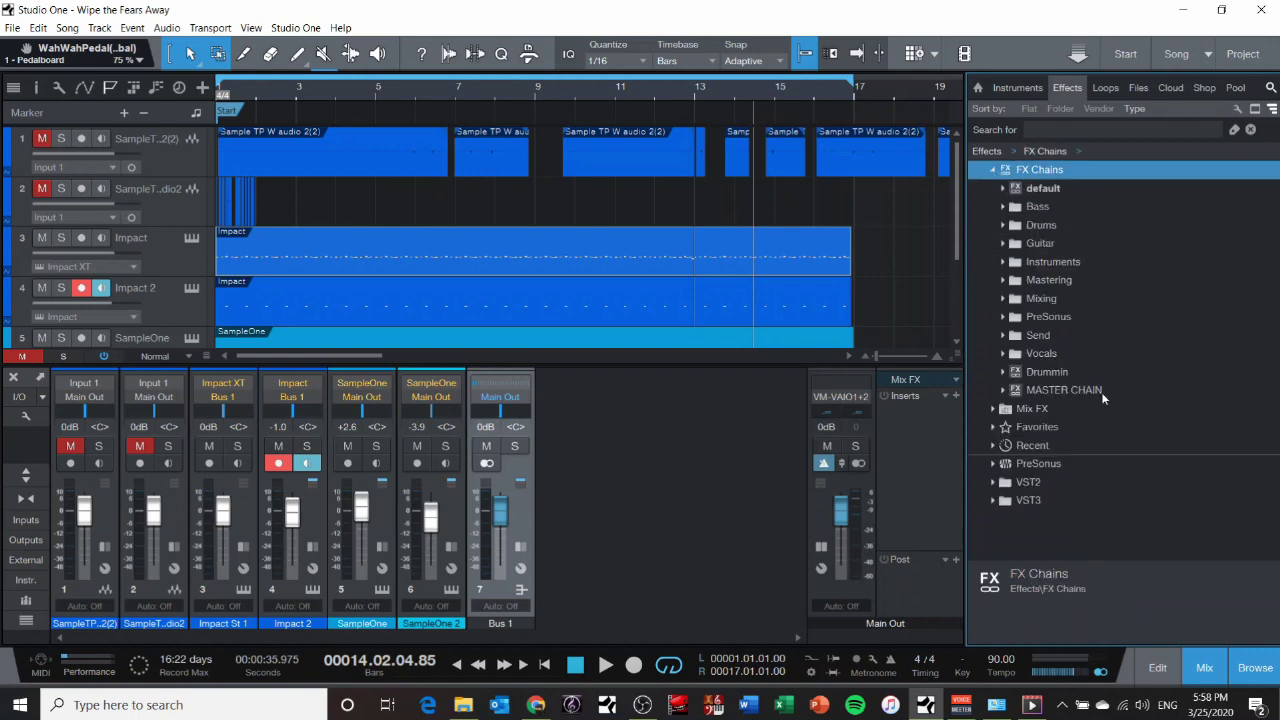
# Check which effects MASTER CHAIN contains and insert the chain on the Main Out
pyautogui.click(1059, 391)
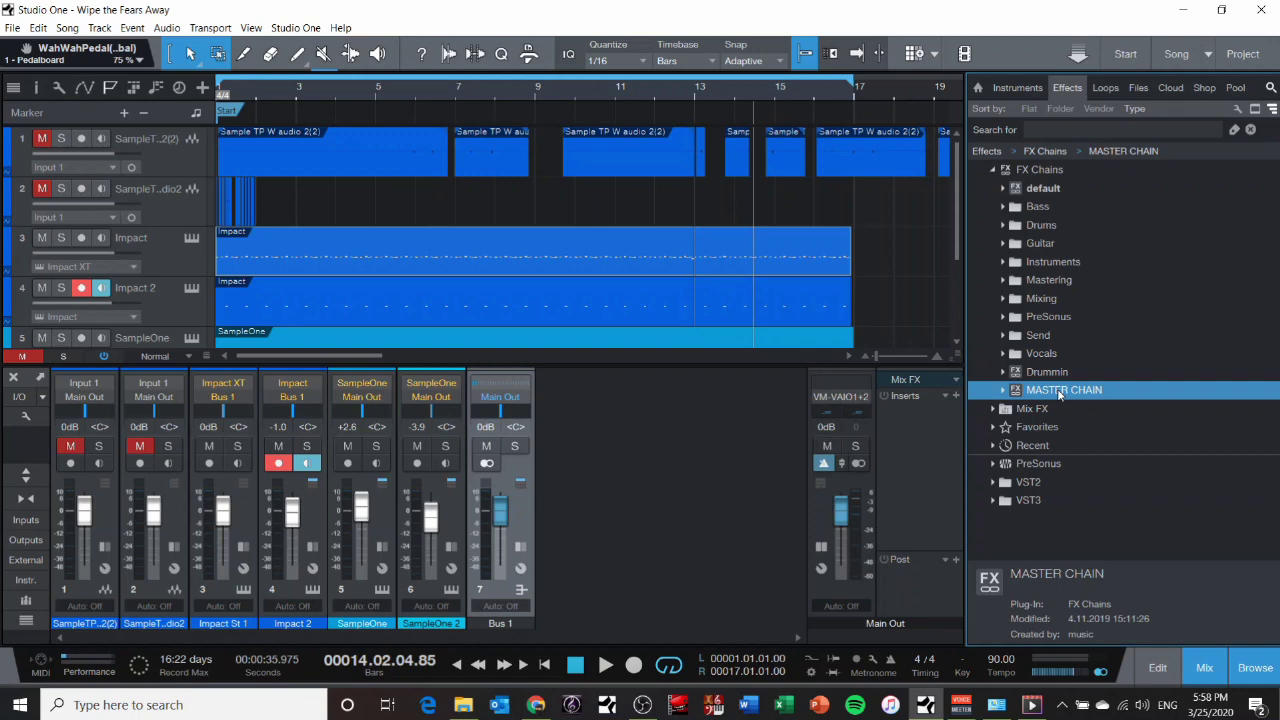
pyautogui.click(1003, 391)
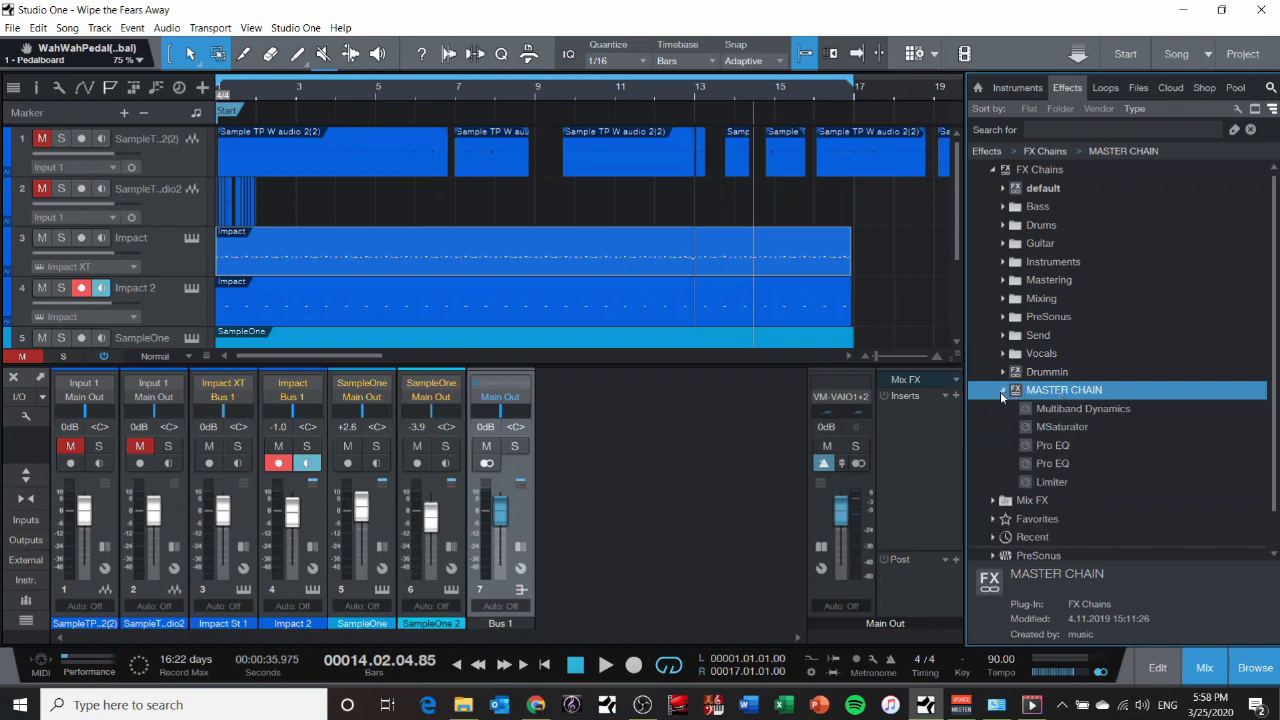
pyautogui.click(1004, 391)
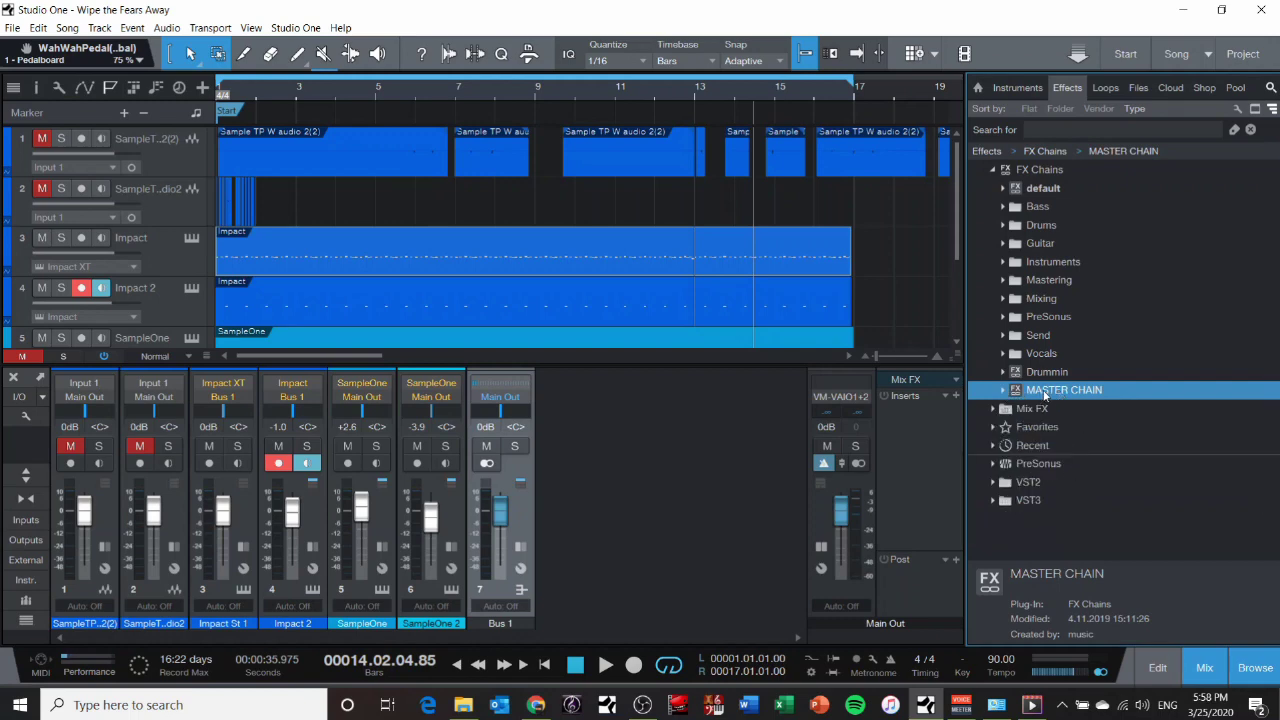
pyautogui.moveTo(1004, 398); pyautogui.dragTo(929, 452)
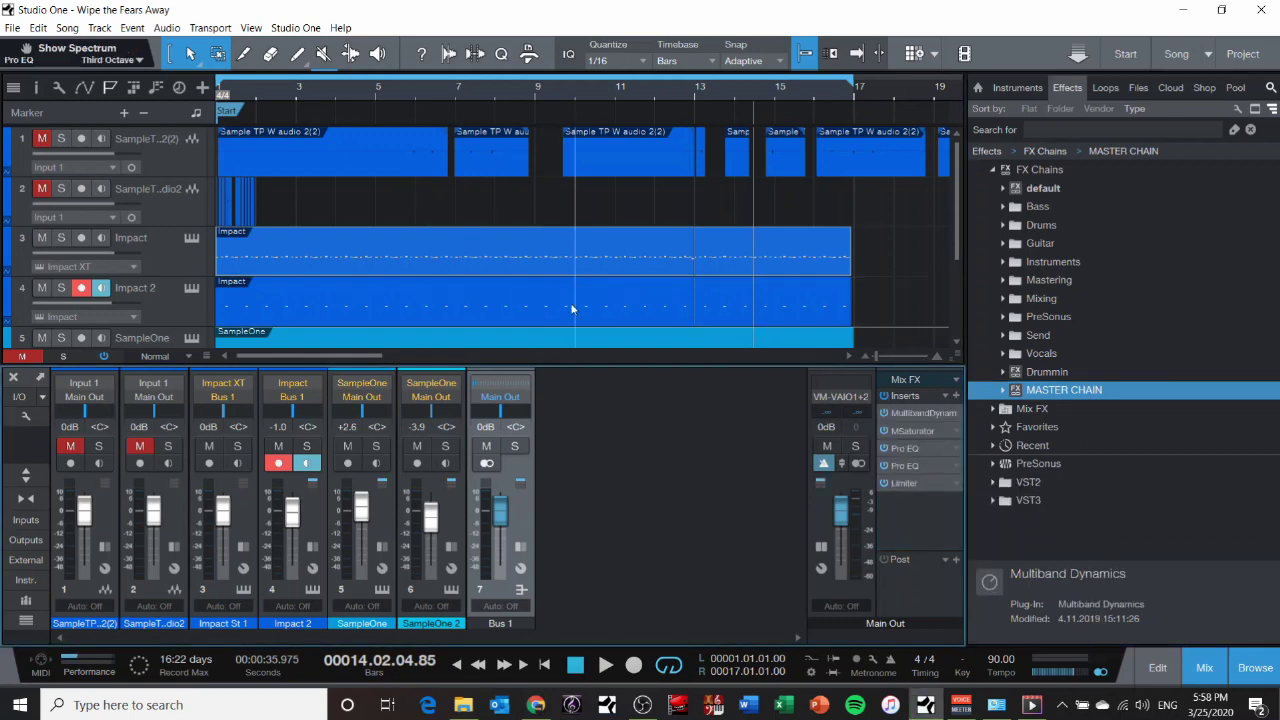
# Play the song from bar 1 to compare the Main Out inserts off and on, and disarm recording on Impact 2
pyautogui.scroll(-1, 445, 277)
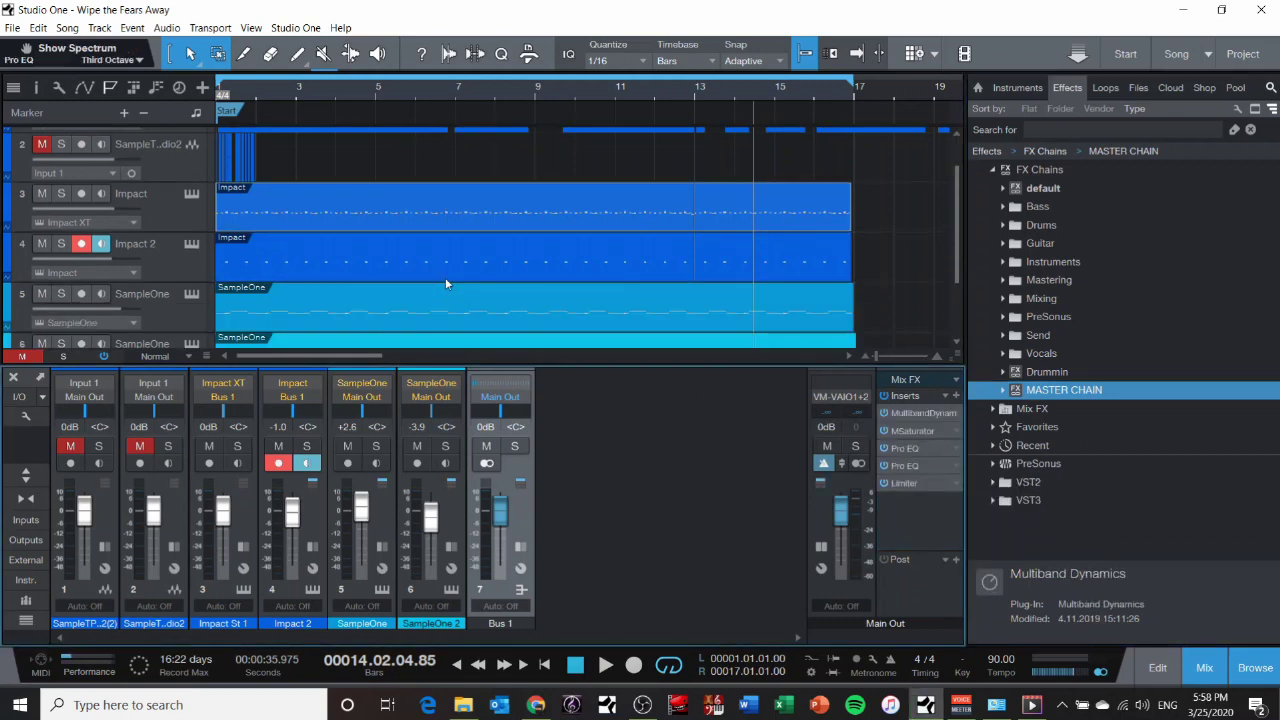
pyautogui.scroll(-1, 453, 274)
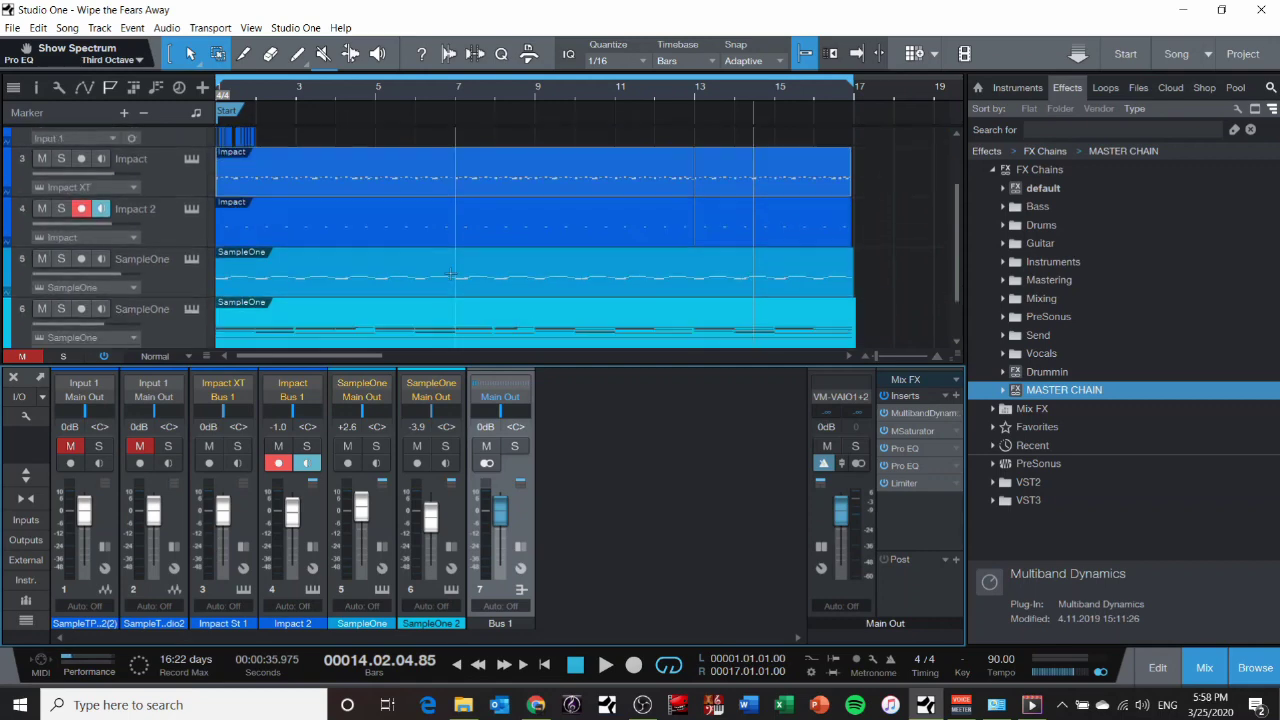
pyautogui.press(',')
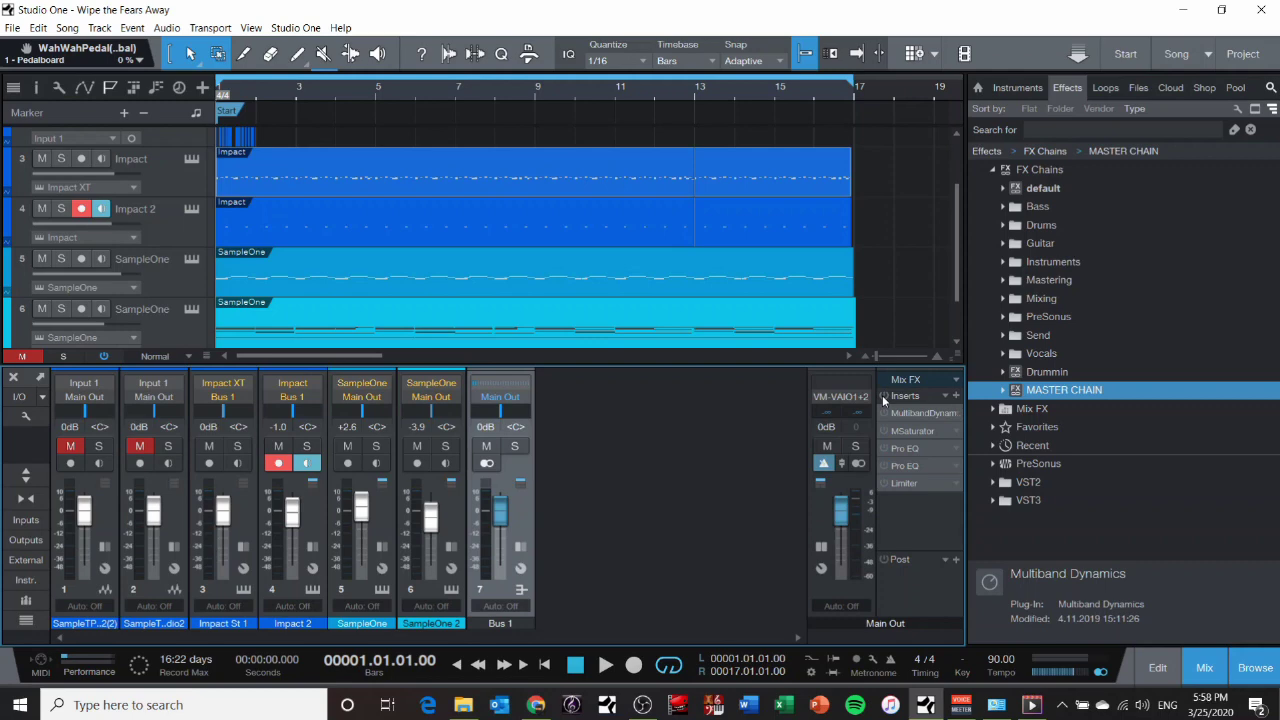
pyautogui.press('space')
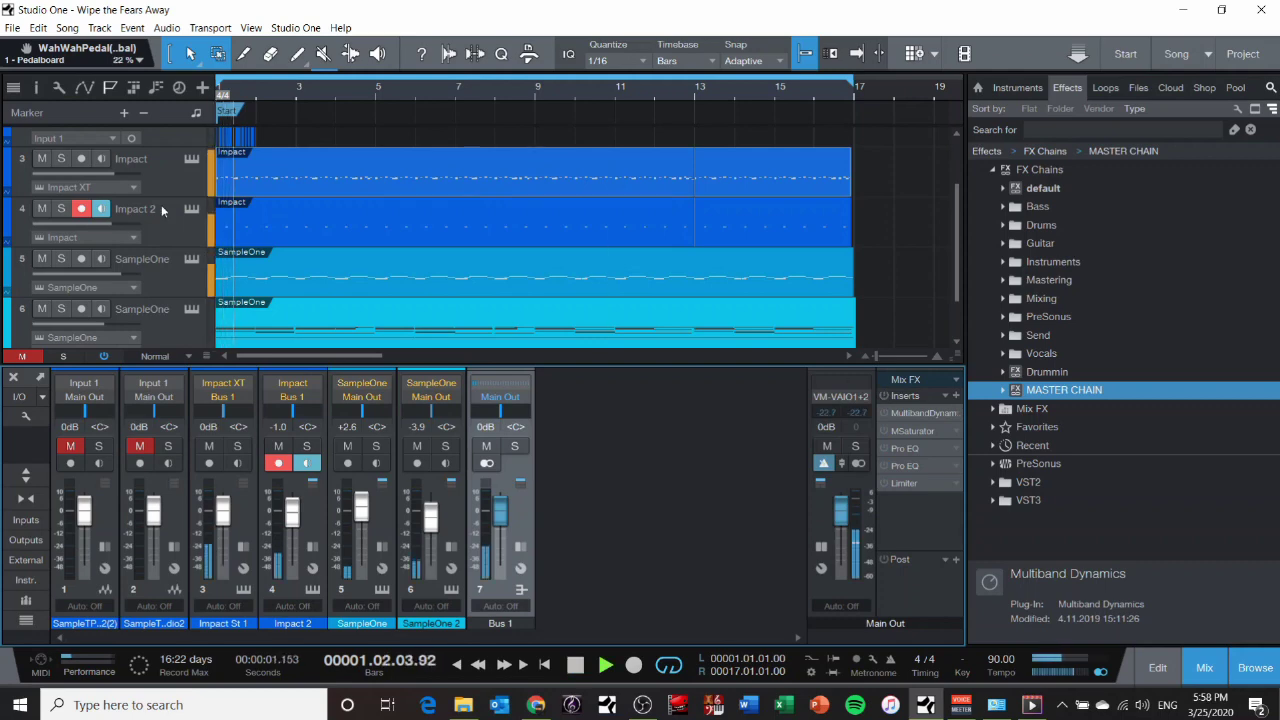
pyautogui.click(84, 210)
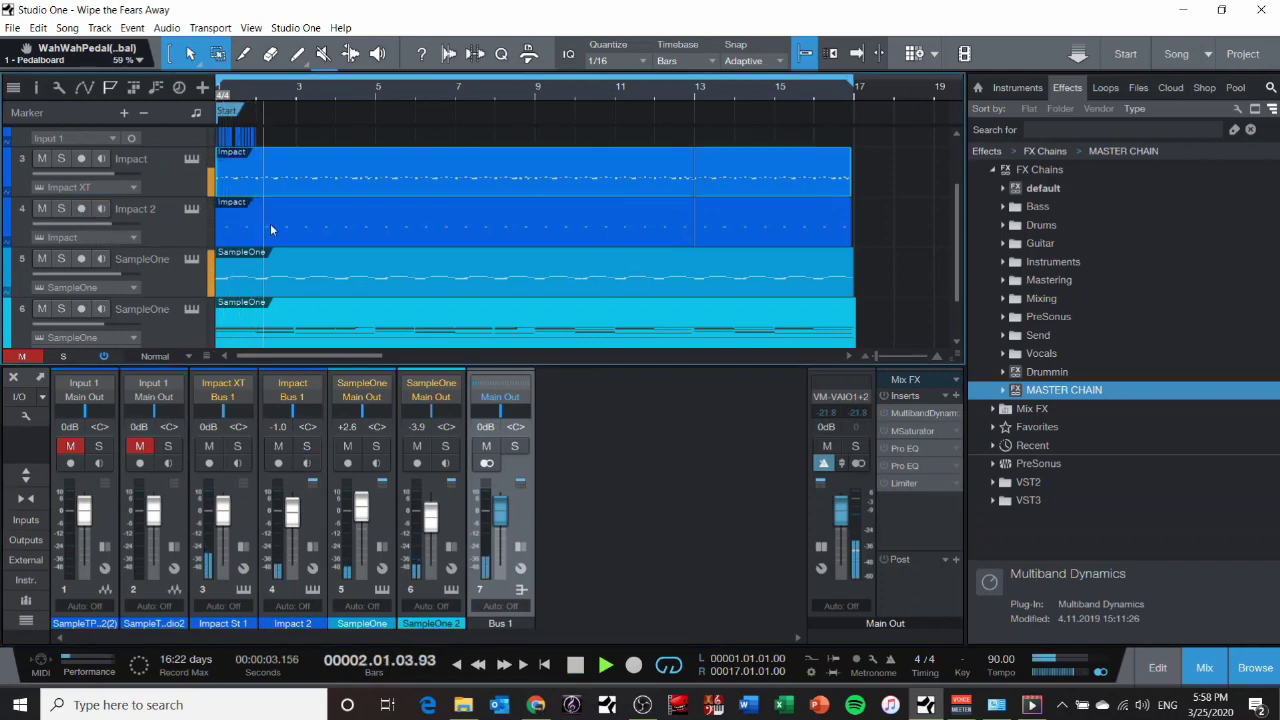
pyautogui.press('space')
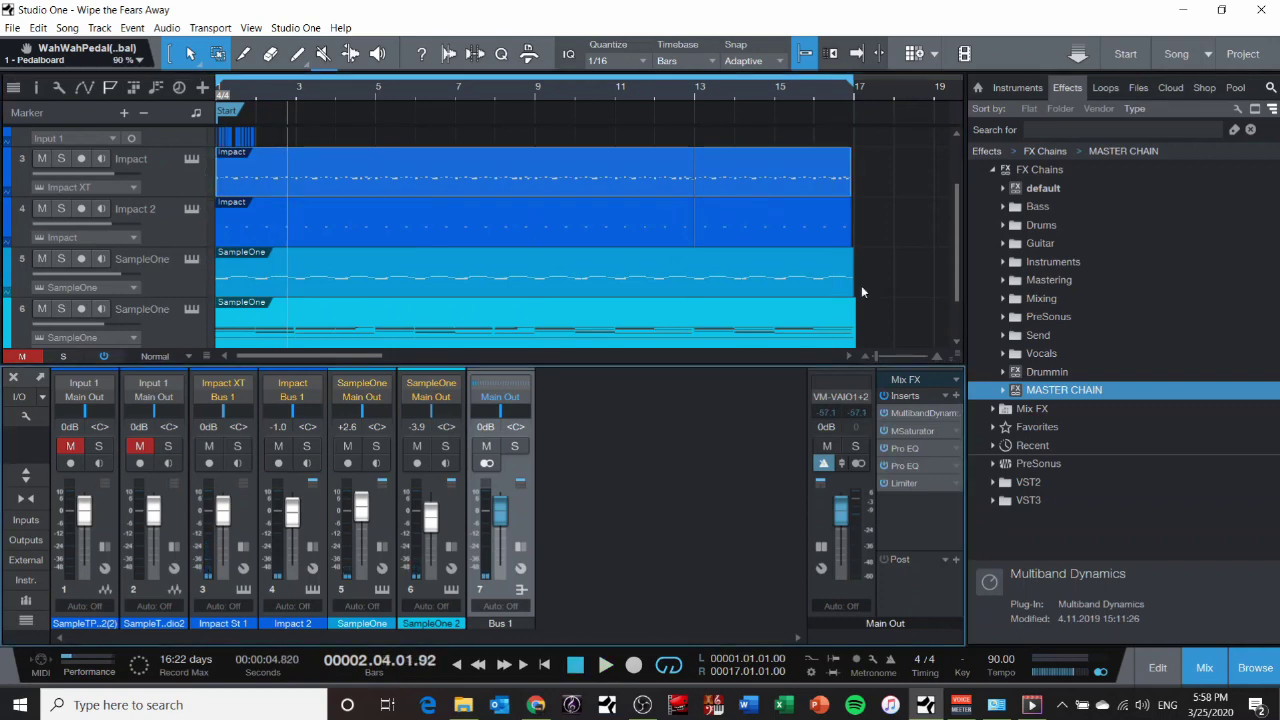
# Move Bus 1's Room Reverb window aside, solo Bus 1 and play the drums
pyautogui.press('space')
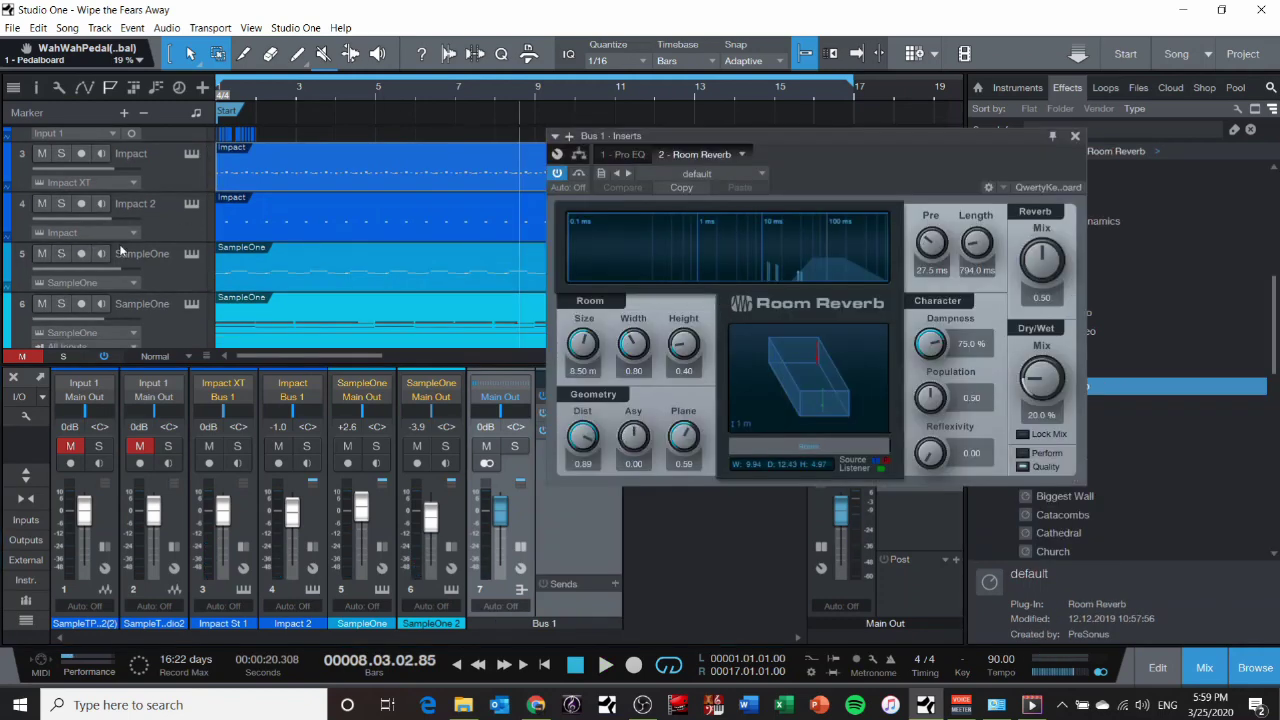
pyautogui.moveTo(793, 148); pyautogui.dragTo(879, 134)
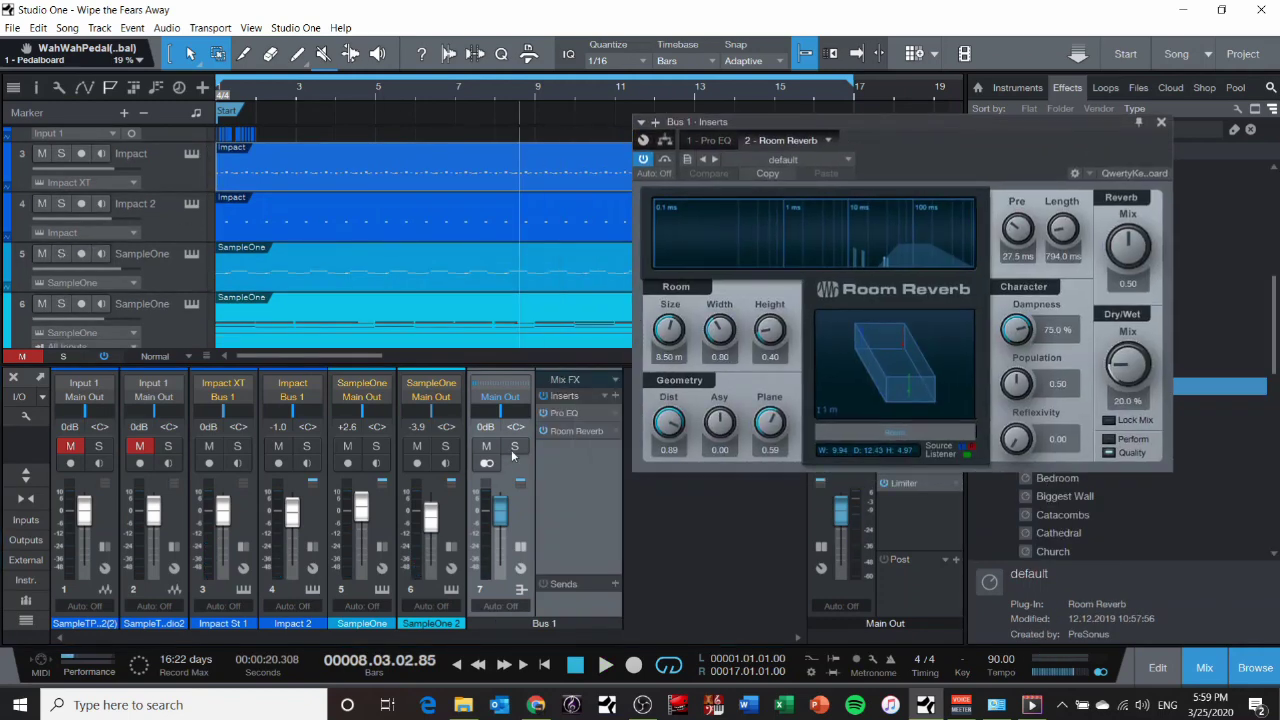
pyautogui.click(513, 447)
pyautogui.press('space')
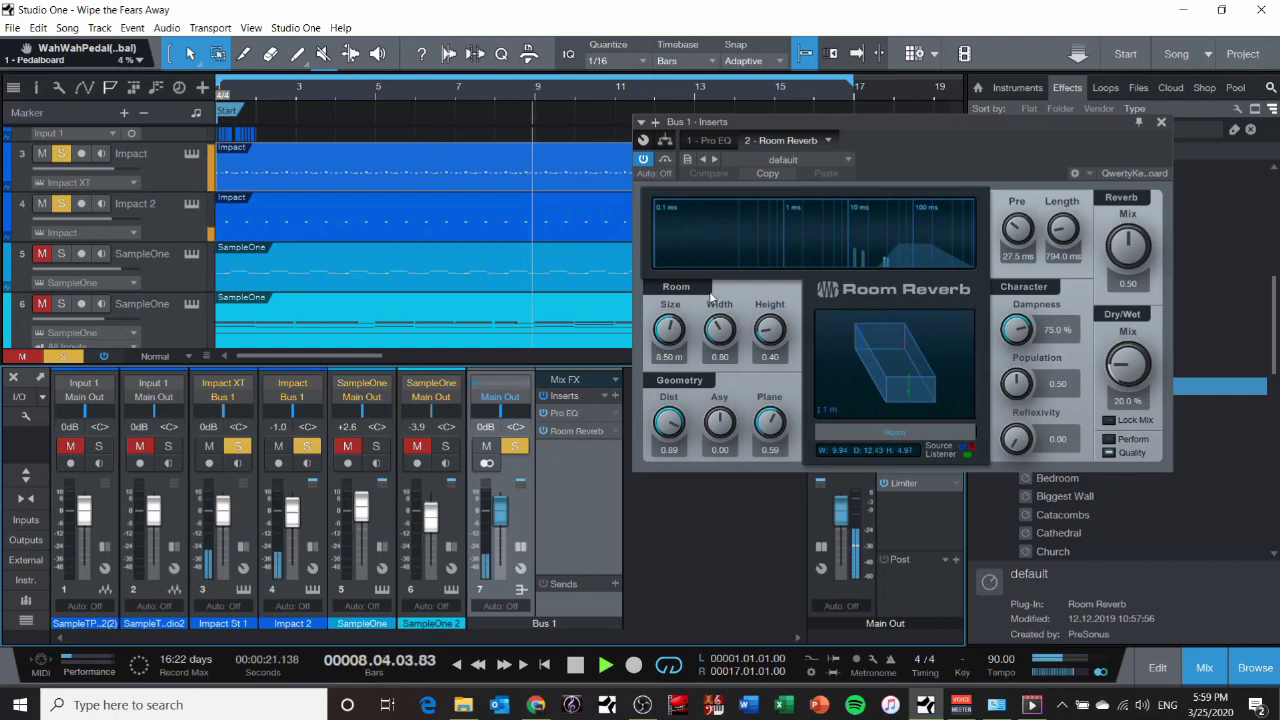
# Audition the BD - Inside preset in Bus 1's Room Reverb and load the Small Studio preset instead
pyautogui.click(825, 160)
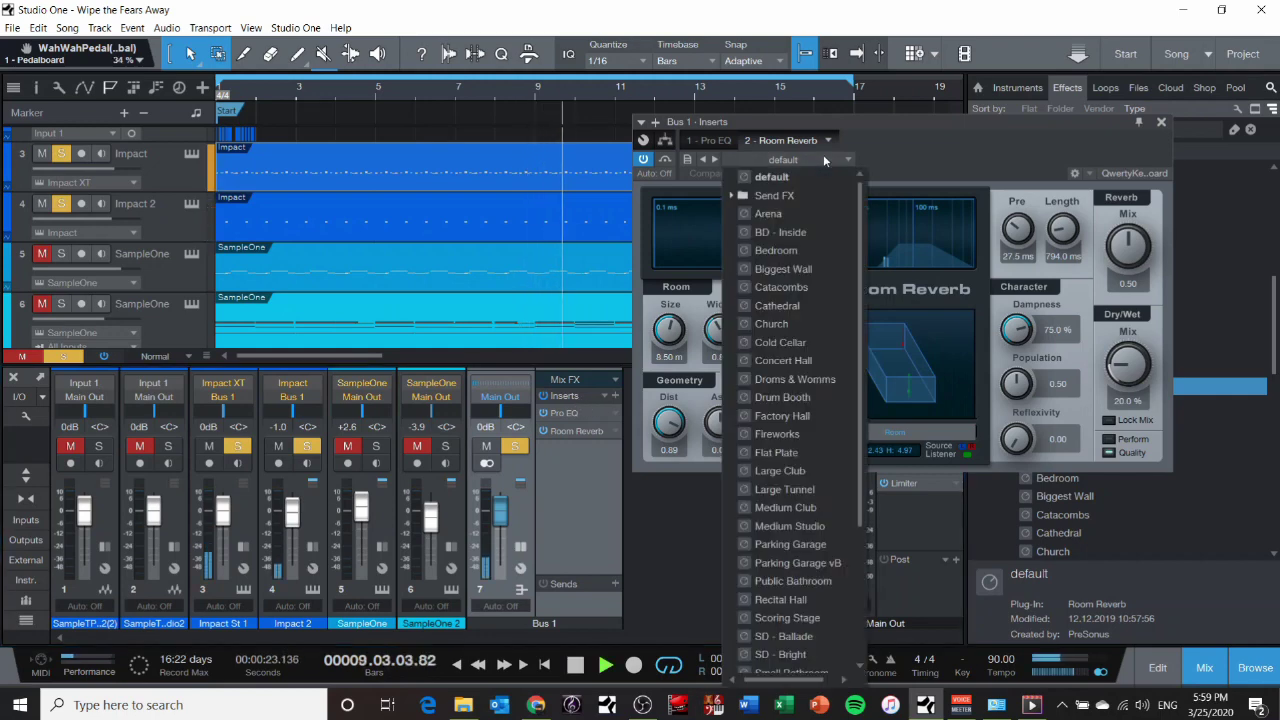
pyautogui.click(805, 235)
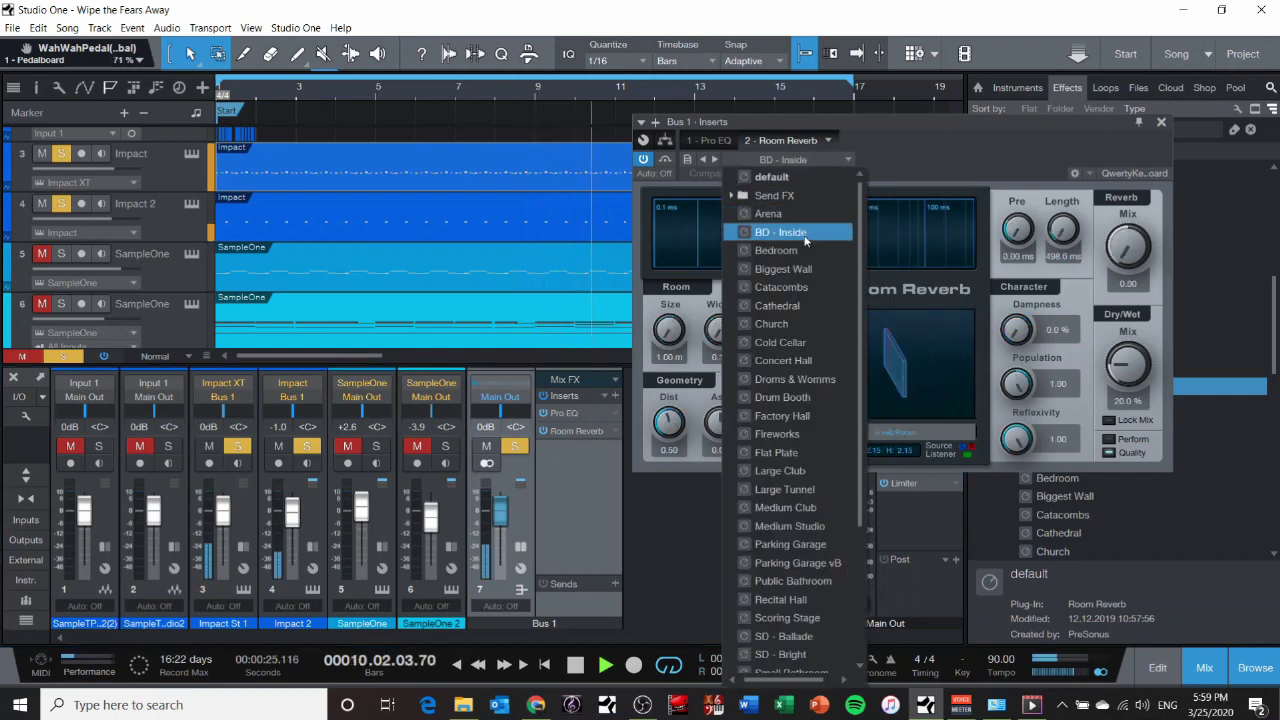
pyautogui.scroll(-1, 790, 488)
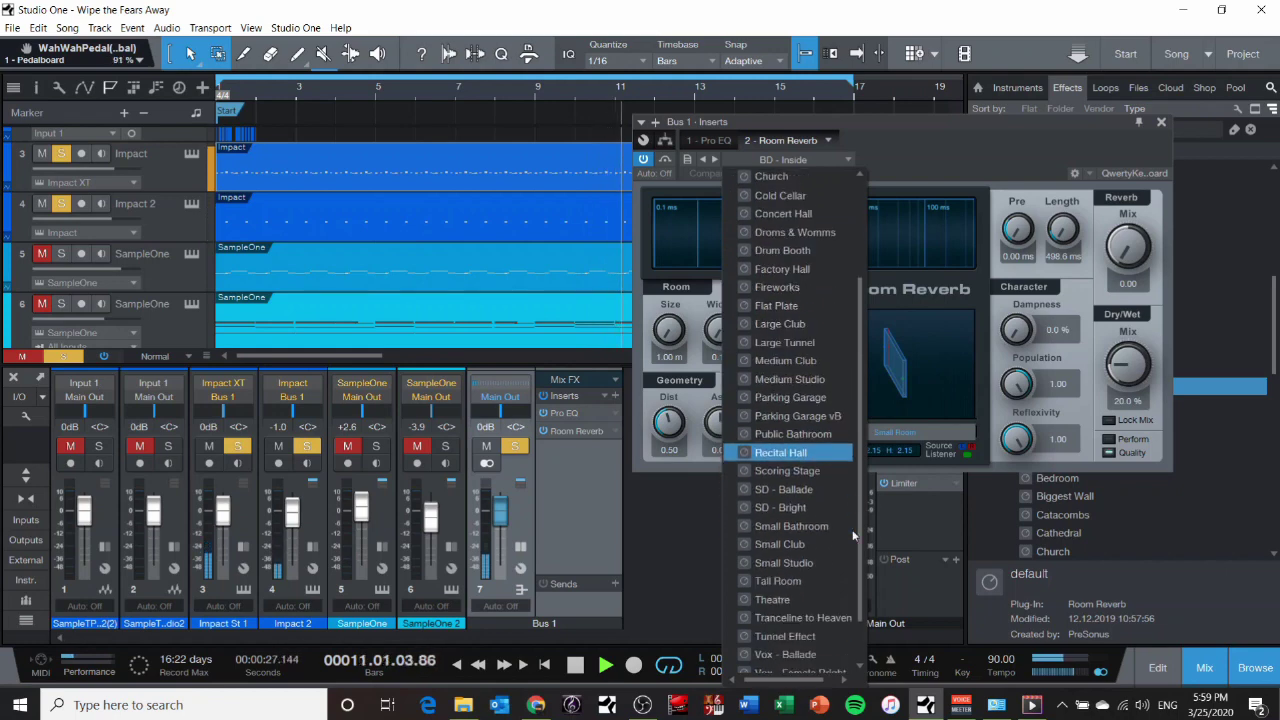
pyautogui.scroll(-3, 805, 540)
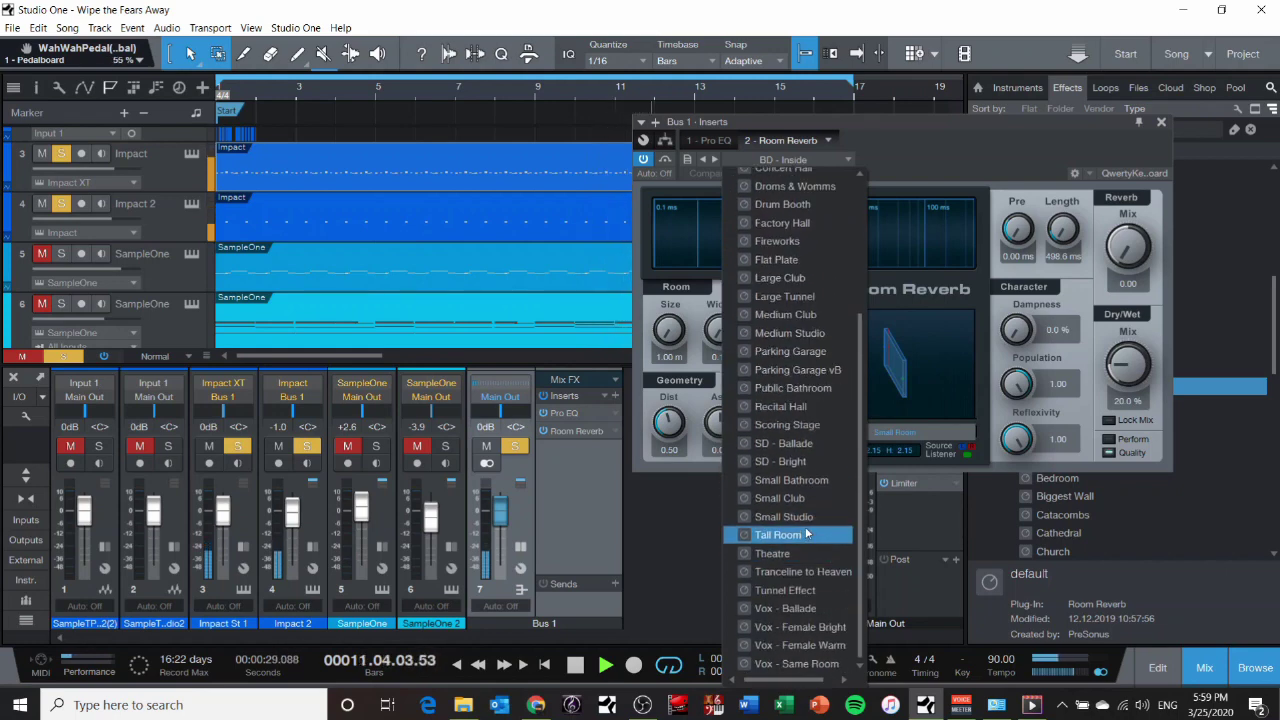
pyautogui.click(812, 518)
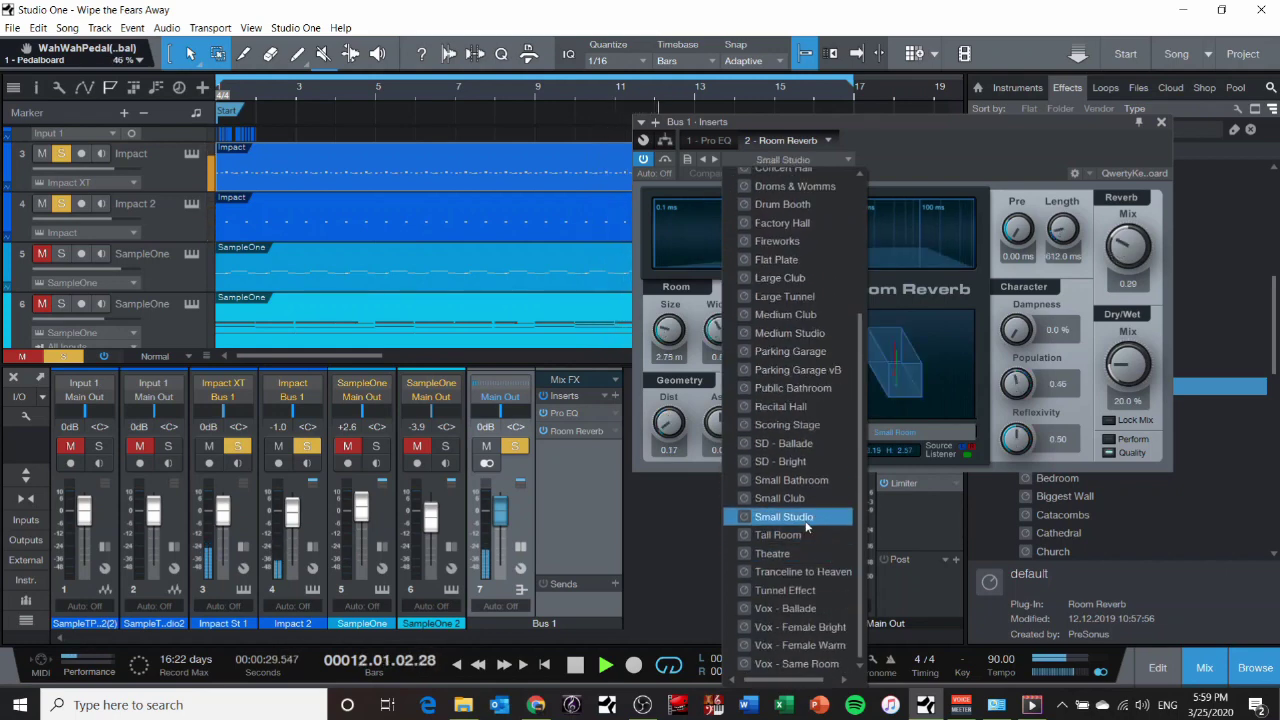
pyautogui.click(930, 164)
pyautogui.click(1161, 123)
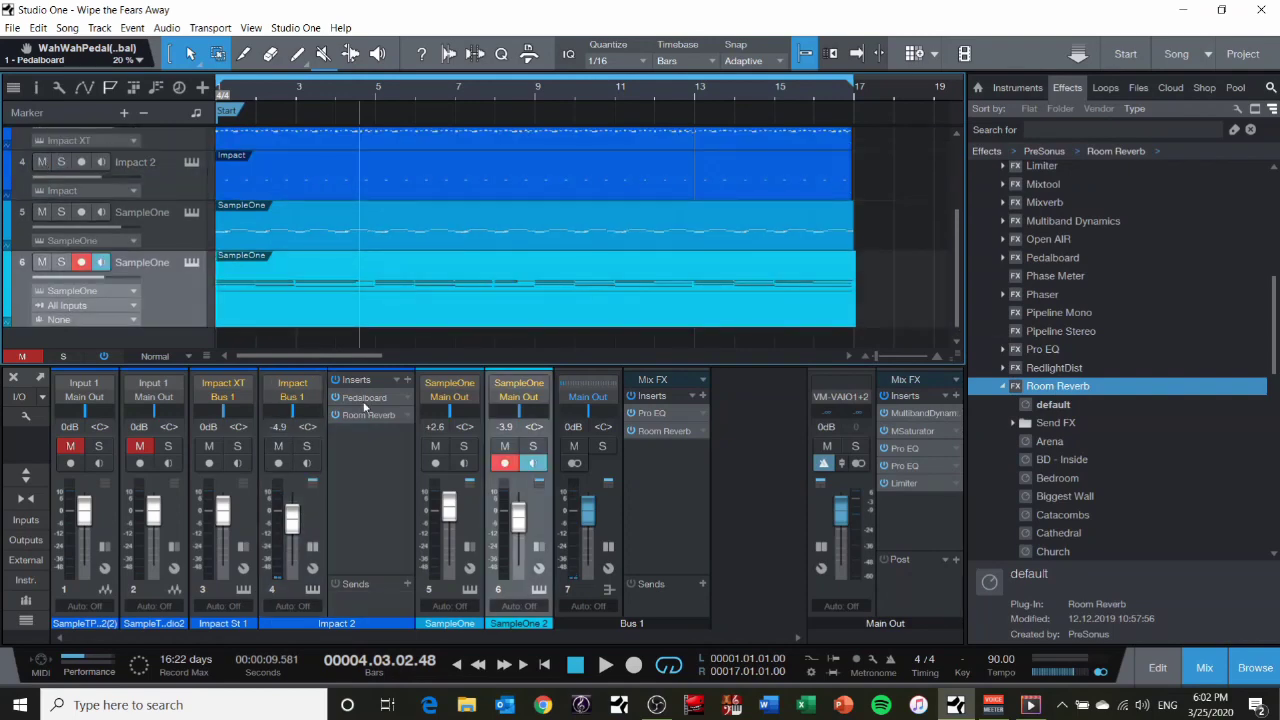
# Bounce the sixth track to audio and export the song between its start and end markers as the MP3 Wipe the Fears Away
pyautogui.hotkey('ctrl', 'b')
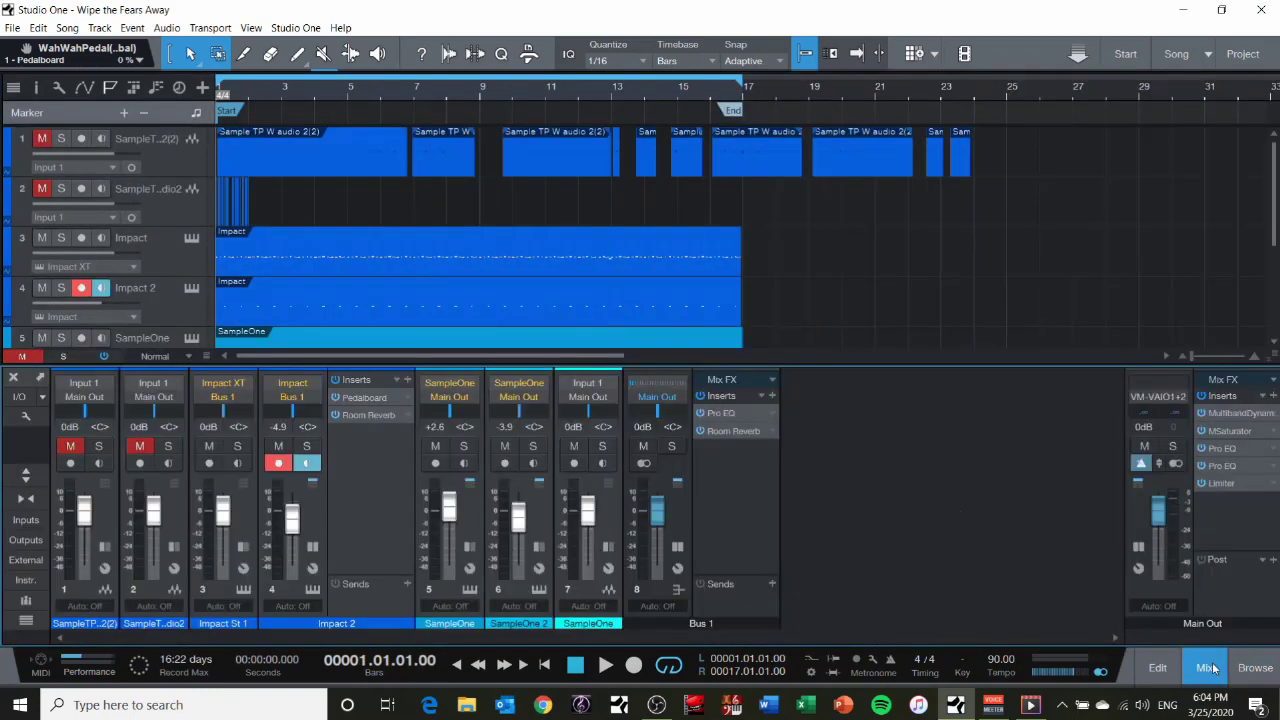
pyautogui.click(1208, 668)
pyautogui.click(67, 27)
pyautogui.click(130, 61)
pyautogui.click(440, 214)
pyautogui.write('Wipe the Fears Away')
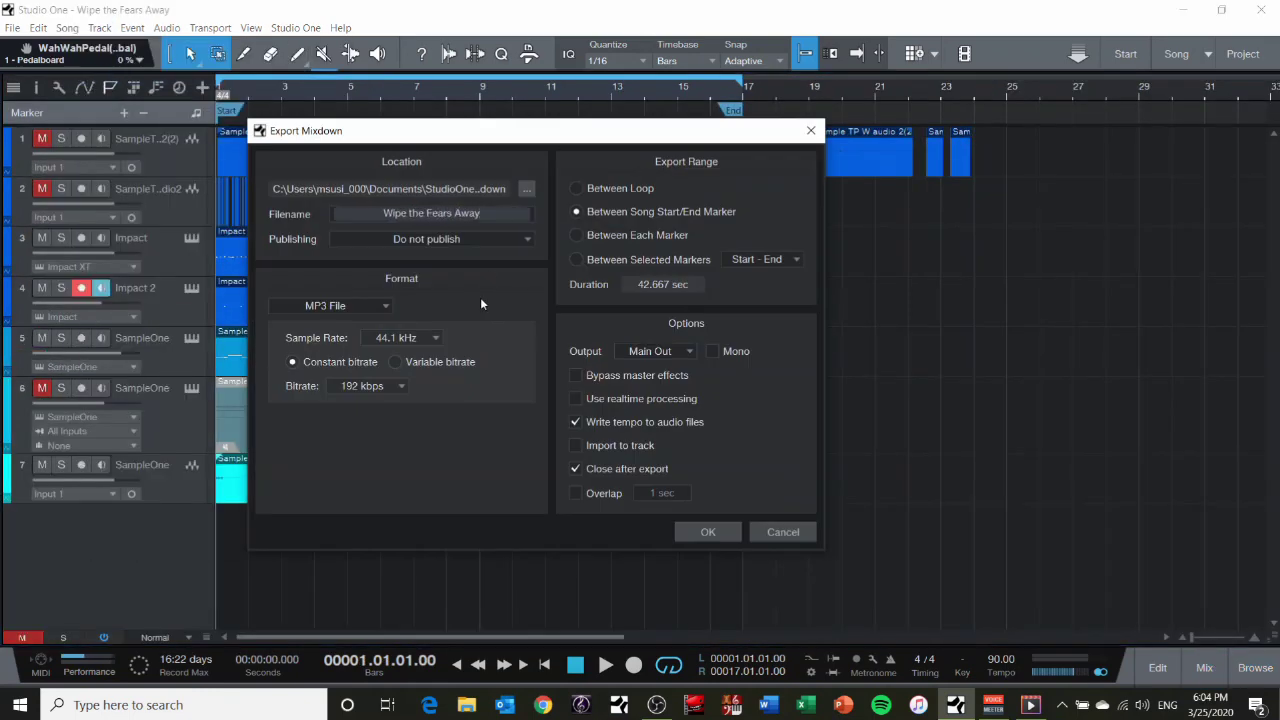
pyautogui.click(723, 532)
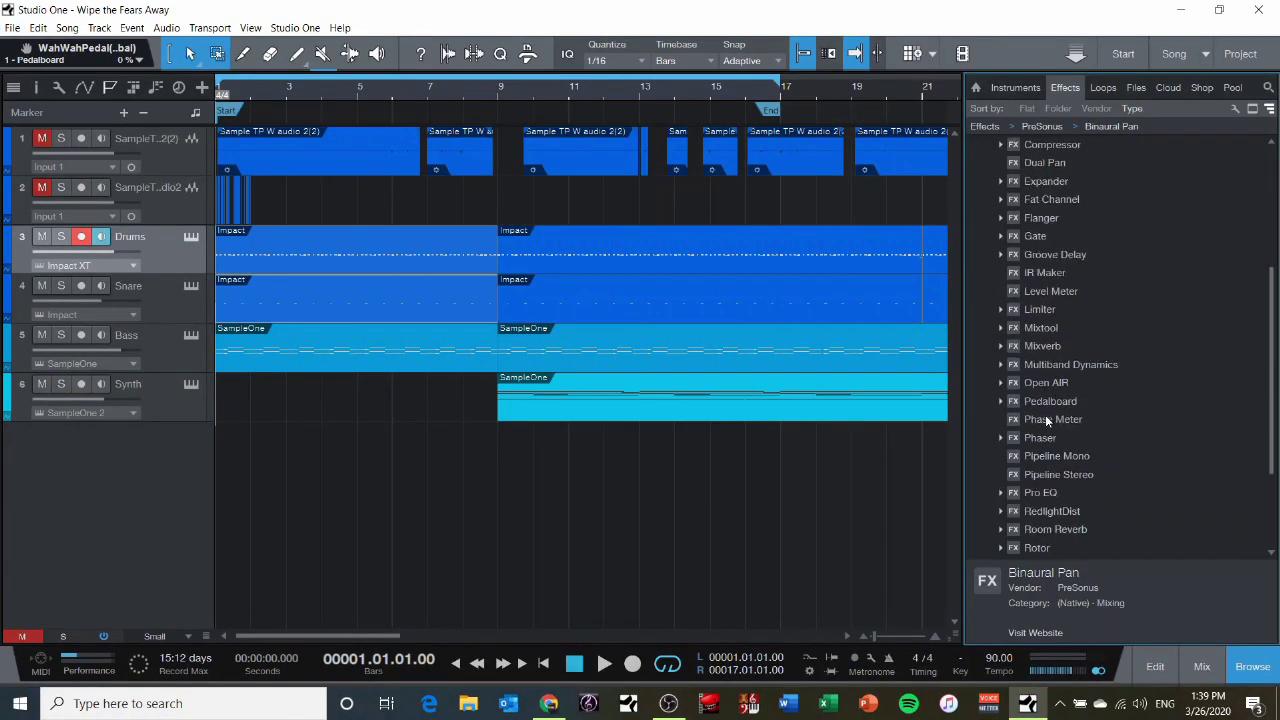
# Insert a Pro EQ on the Drums track and look through its presets
pyautogui.click(1004, 420)
pyautogui.click(1002, 421)
pyautogui.moveTo(1040, 420); pyautogui.dragTo(668, 256)
pyautogui.click(522, 147)
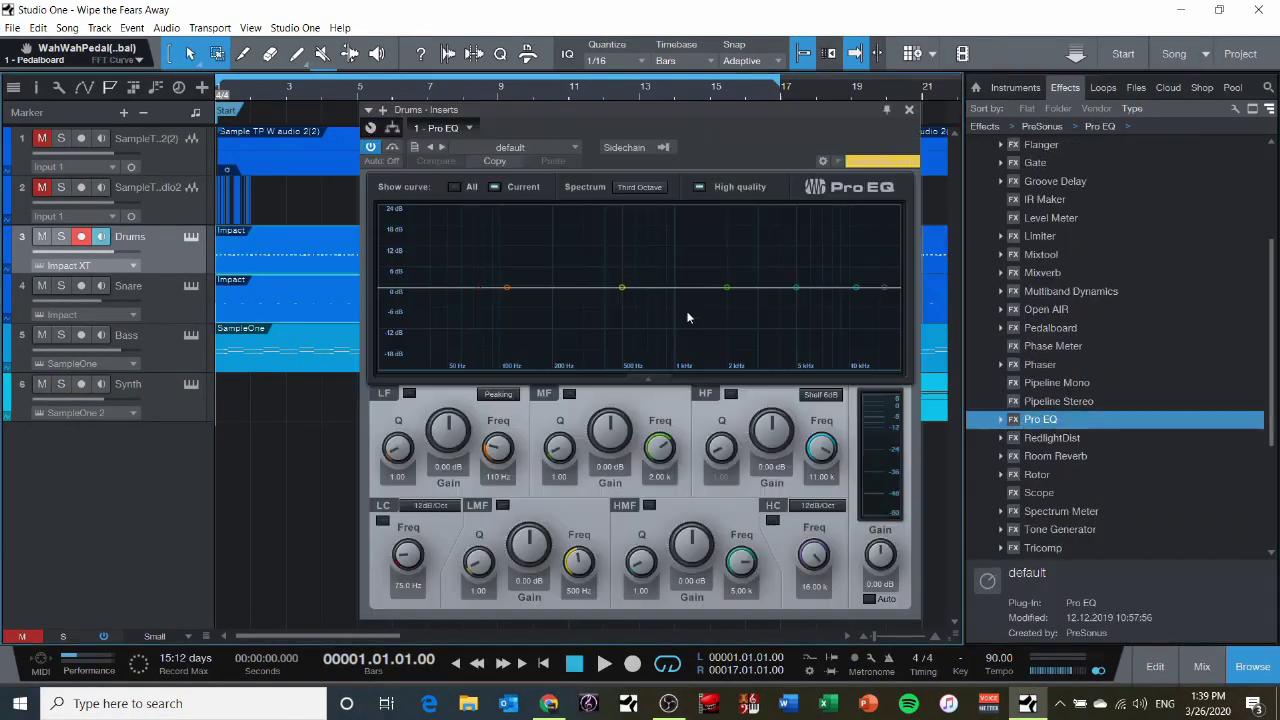
pyautogui.click(515, 257)
pyautogui.click(491, 240)
pyautogui.click(491, 222)
pyautogui.click(491, 222)
pyautogui.click(490, 242)
pyautogui.click(498, 166)
# Solo Drums and try the low-cut and high-cut filters of its Pro EQ during playback
pyautogui.click(475, 289)
pyautogui.press('space')
pyautogui.click(62, 237)
pyautogui.moveTo(475, 288); pyautogui.dragTo(447, 330)
pyautogui.click(382, 520)
pyautogui.moveTo(884, 288); pyautogui.dragTo(819, 350)
# Show the mixer and leave only the Bus 1 and Main Out inserts expanded
pyautogui.click(1203, 666)
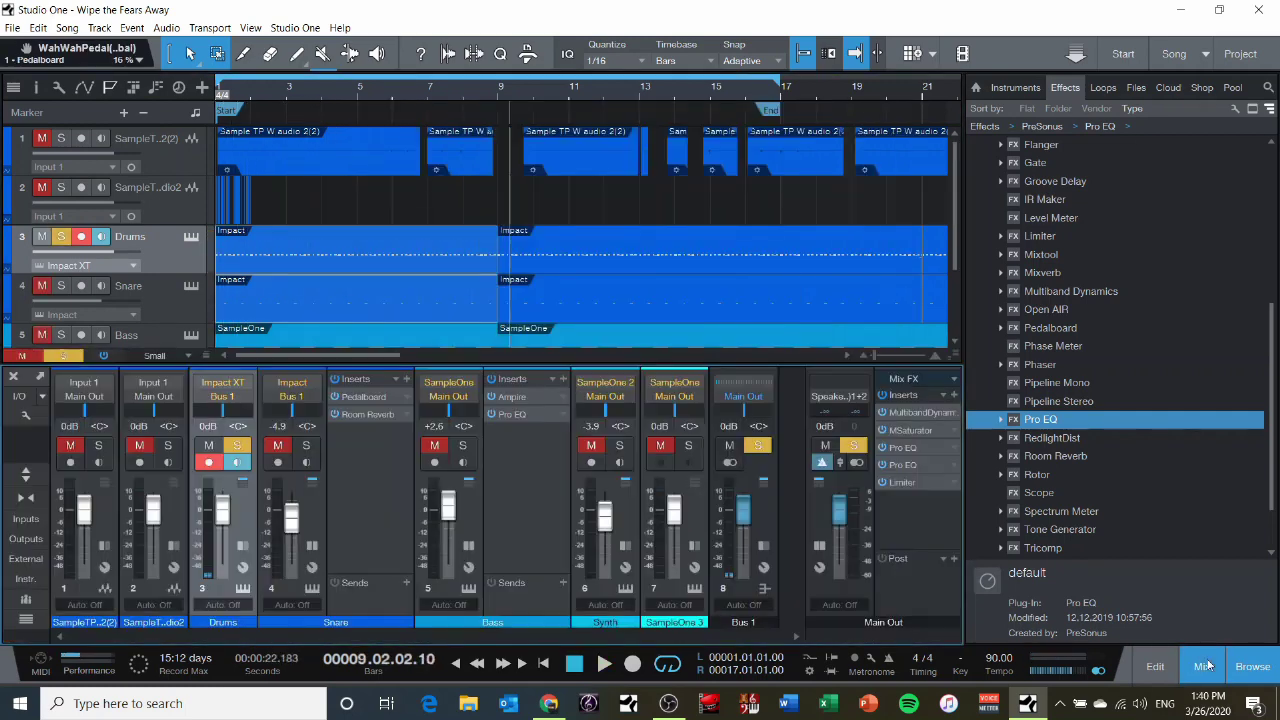
pyautogui.click(243, 546)
pyautogui.click(243, 546)
pyautogui.click(312, 546)
pyautogui.click(377, 546)
pyautogui.click(590, 546)
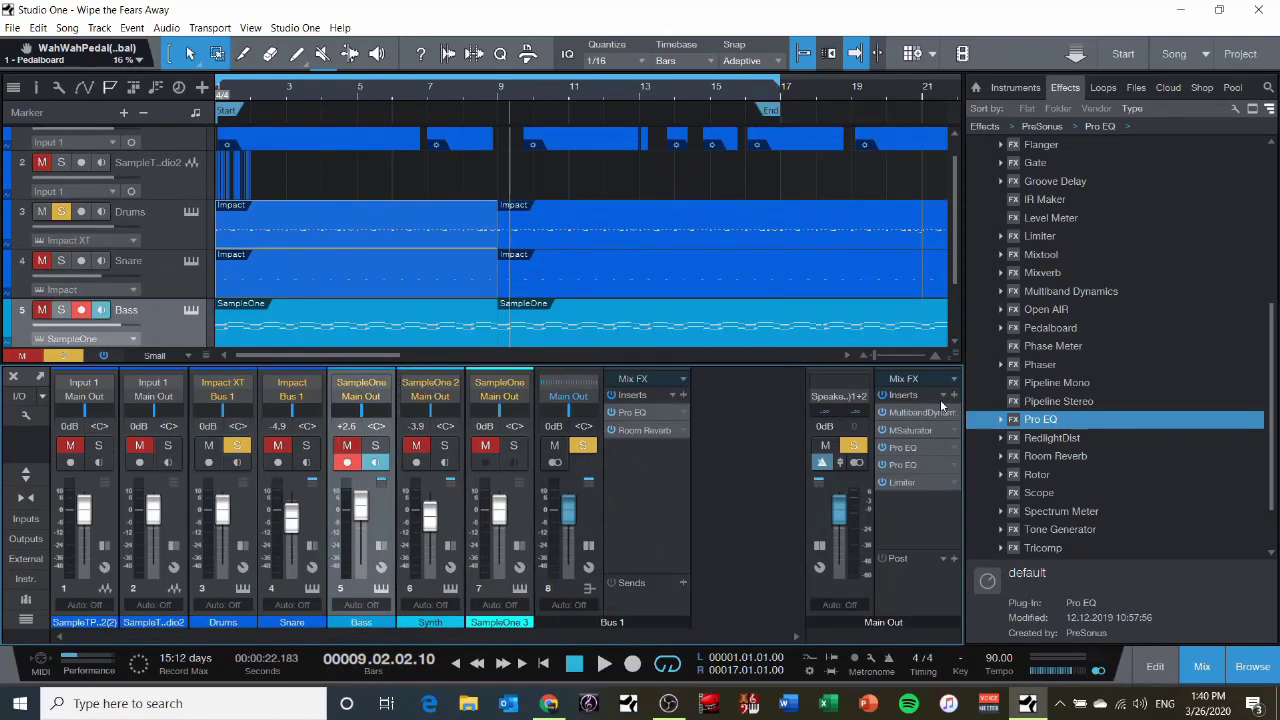
# Insert a second Pro EQ after Bus 1's Room Reverb and set its high cut to about 9.89 kHz
pyautogui.moveTo(1040, 419); pyautogui.dragTo(650, 448)
pyautogui.moveTo(884, 288); pyautogui.dragTo(849, 298)
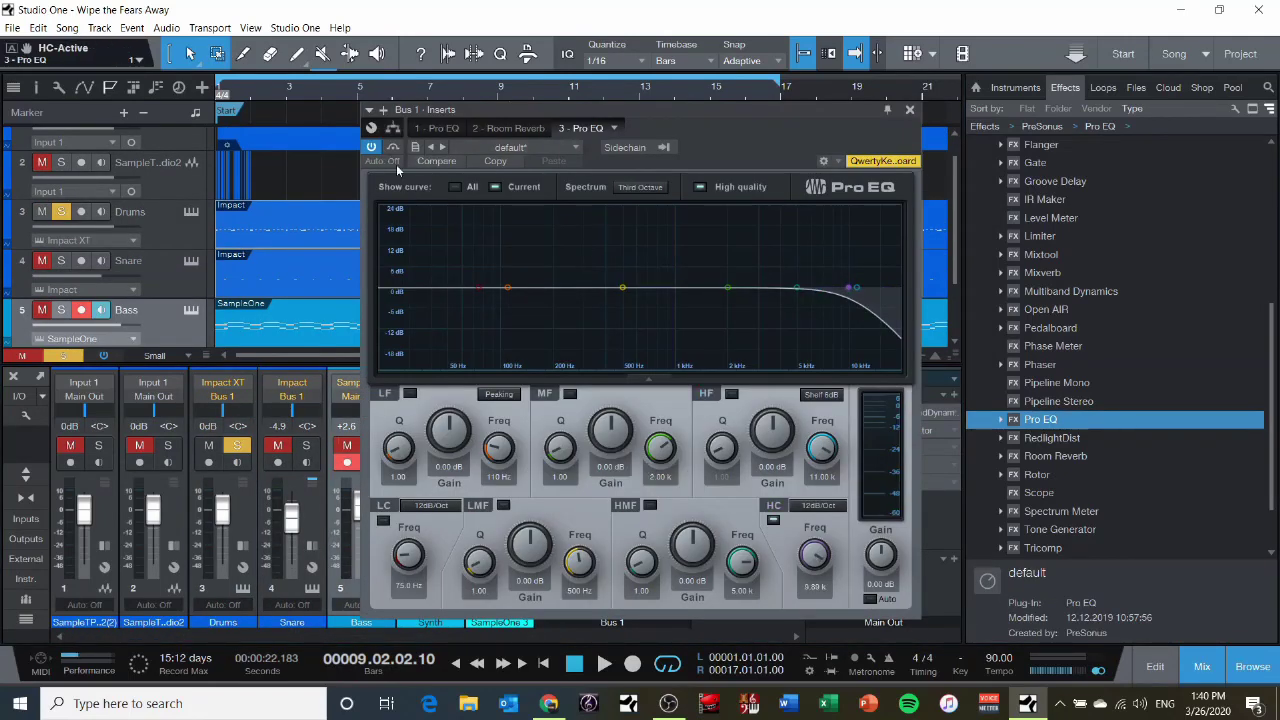
pyautogui.scroll(-2, 290, 245)
pyautogui.click(910, 110)
# Create an automation track for Bus 1 and add the third insert's Pro EQ HC-Frequency as its parameter
pyautogui.click(569, 605)
pyautogui.click(634, 588)
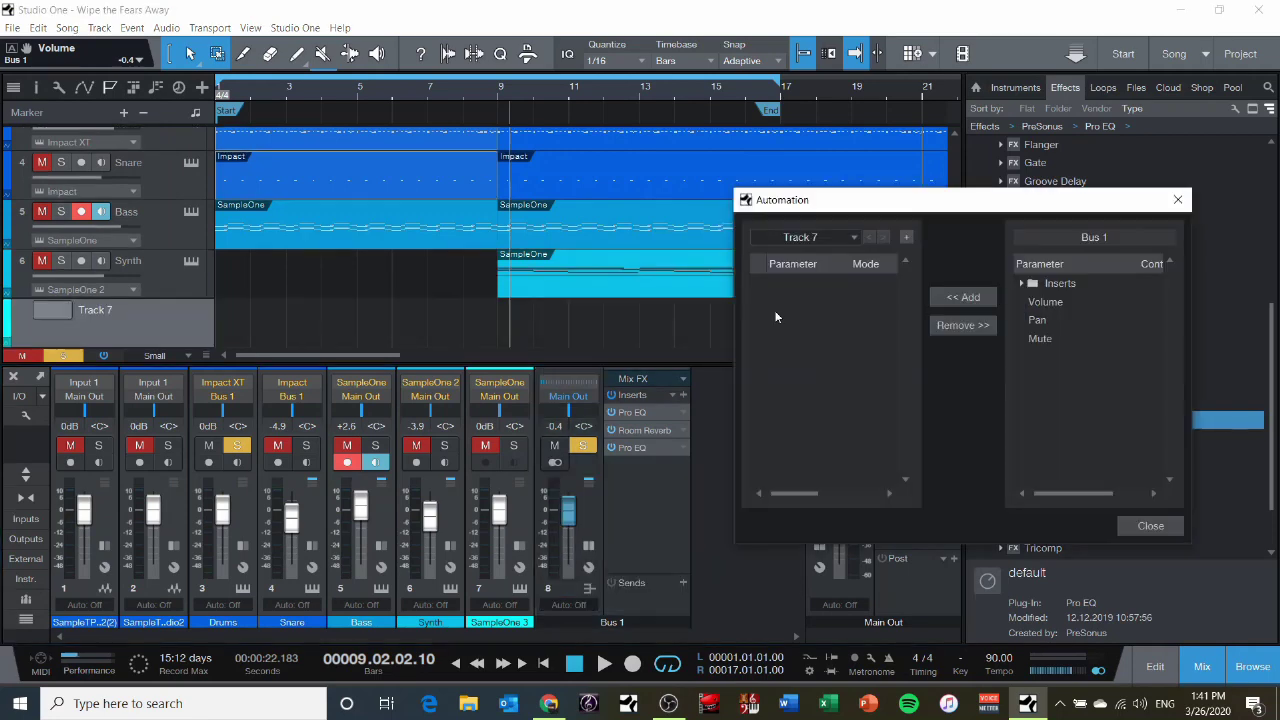
pyautogui.click(1021, 283)
pyautogui.click(1031, 338)
pyautogui.scroll(-2, 1071, 466)
pyautogui.click(1042, 430)
pyautogui.click(963, 297)
pyautogui.click(1148, 527)
# Ramp Bus 1's HC-Frequency automation from about 21 Hz at bar 1 to 9.89 kHz at bar 9 and play from the start
pyautogui.click(84, 88)
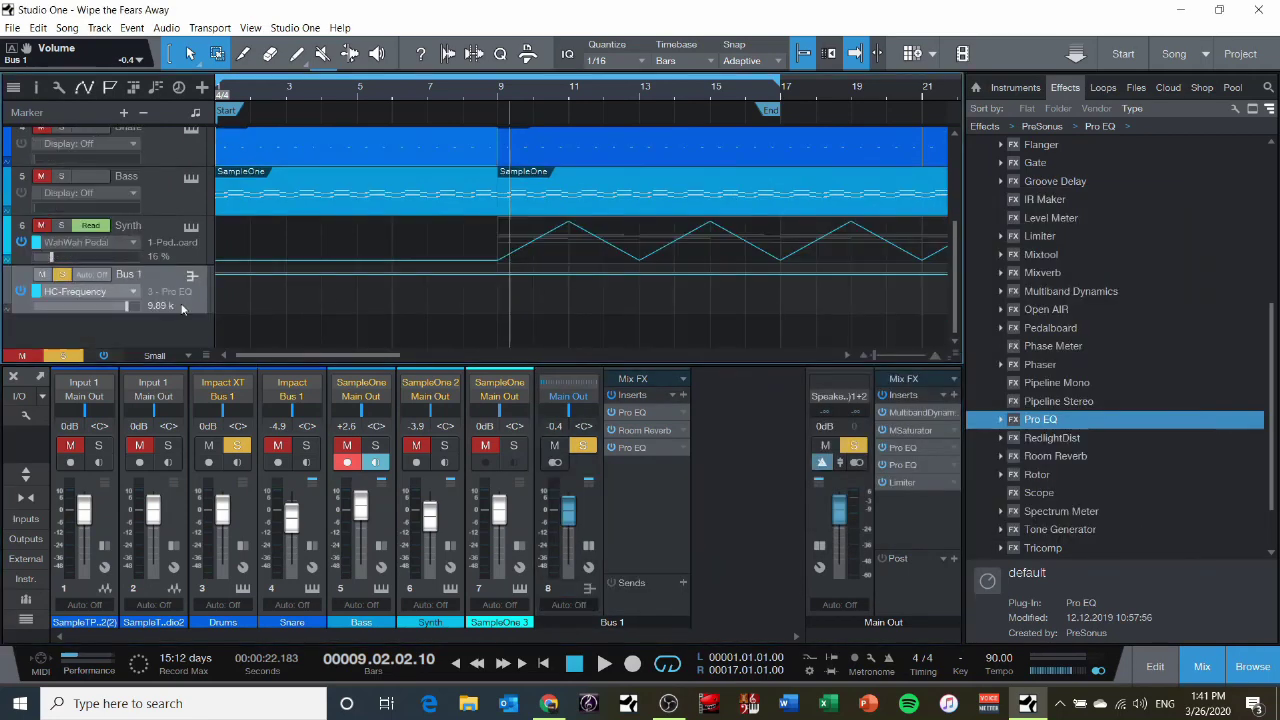
pyautogui.click(497, 274)
pyautogui.moveTo(217, 274); pyautogui.dragTo(217, 309)
pyautogui.press(',')
pyautogui.press('space')
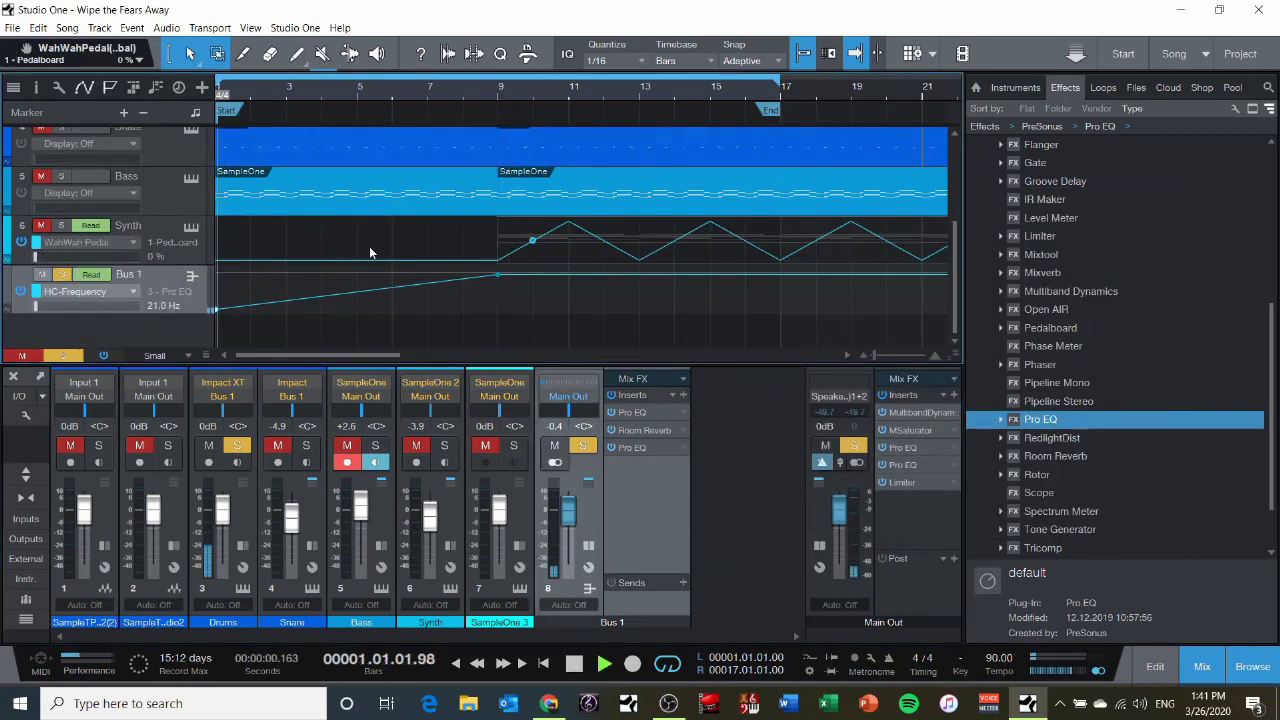
# Check how the high cut of Bus 1's second Pro EQ follows the automation during playback
pyautogui.click(592, 553)
pyautogui.press('space')
pyautogui.scroll(4, 474, 277)
pyautogui.scroll(-4, 431, 300)
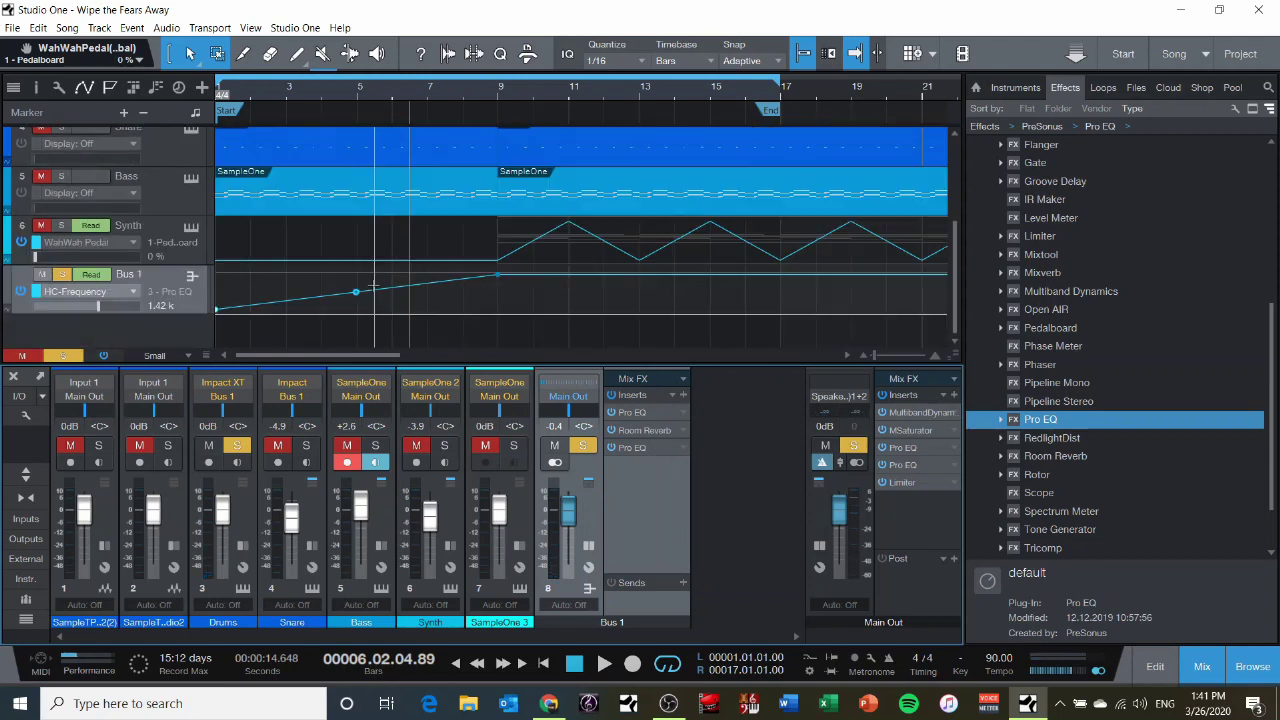
pyautogui.click(640, 449)
pyautogui.click(910, 110)
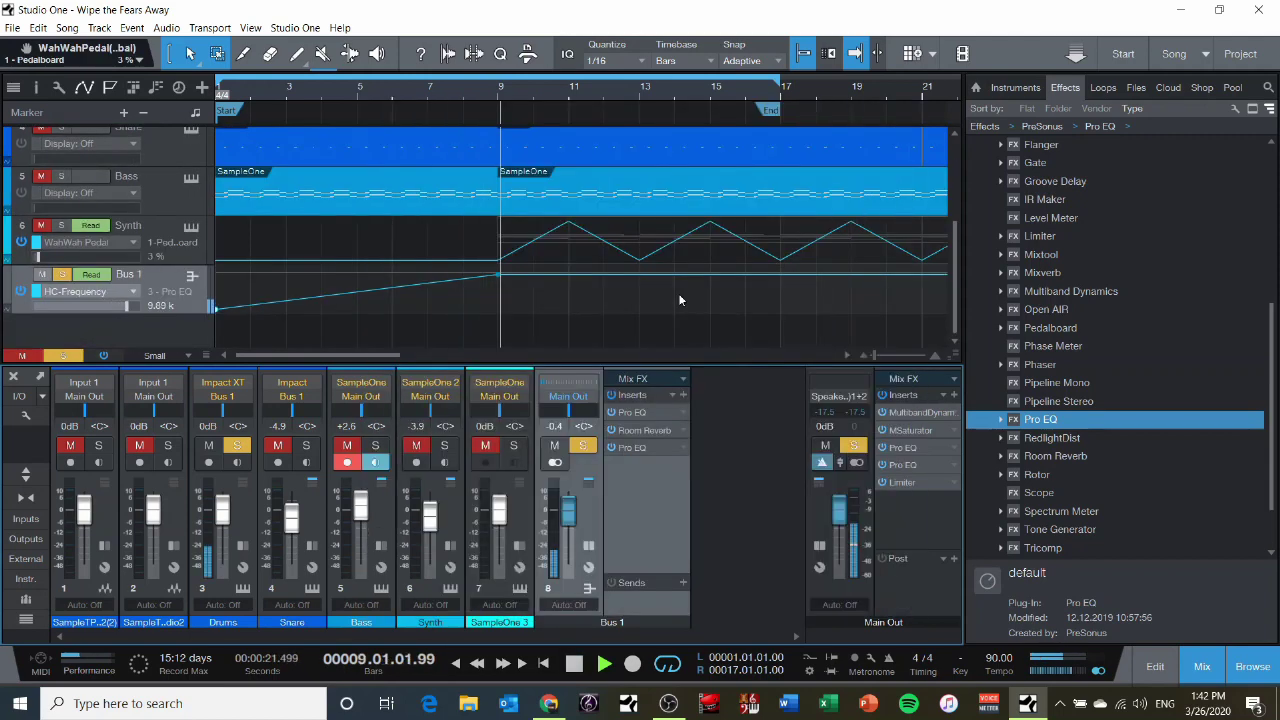
# Set Bus 1's Room Reverb size to about 12.17 m, length to 4.96 s and mix to 0.29, and audition the soloed drum bus
pyautogui.doubleClick(649, 431)
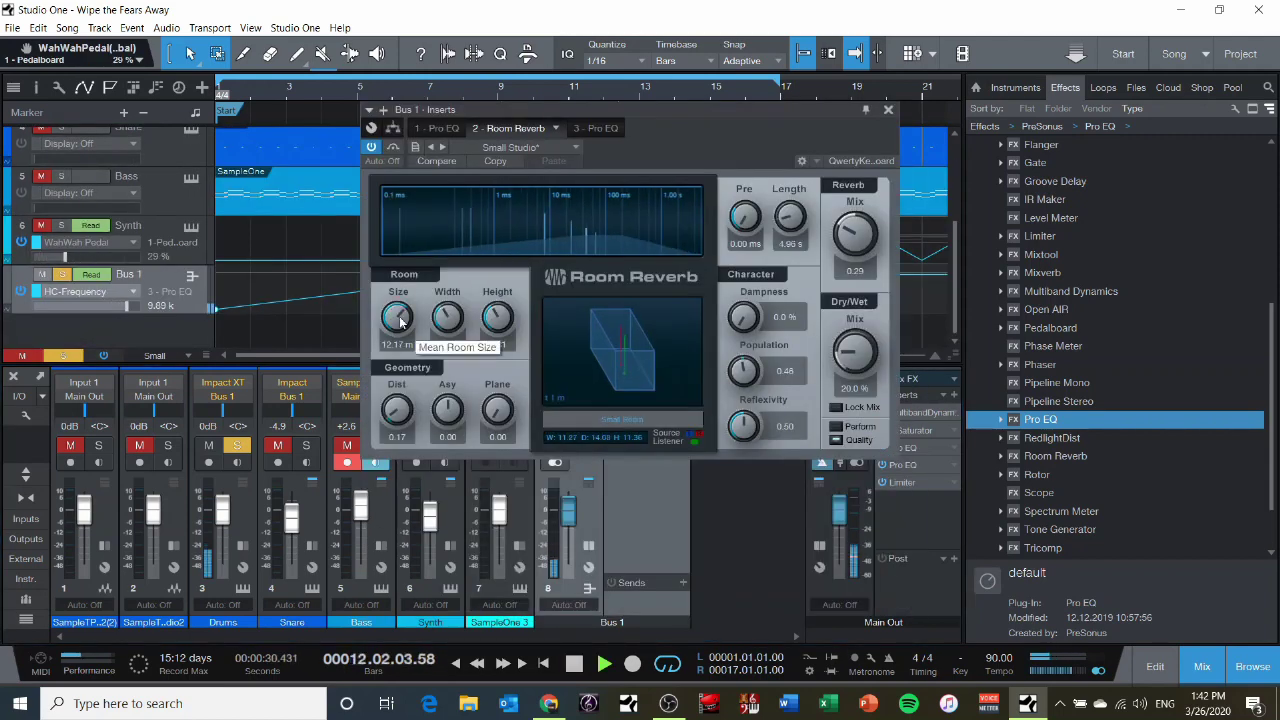
pyautogui.click(237, 446)
pyautogui.click(237, 446)
pyautogui.click(237, 446)
pyautogui.moveTo(620, 110); pyautogui.dragTo(622, 29)
pyautogui.click(583, 446)
pyautogui.click(890, 29)
pyautogui.press('space')
pyautogui.press('space')
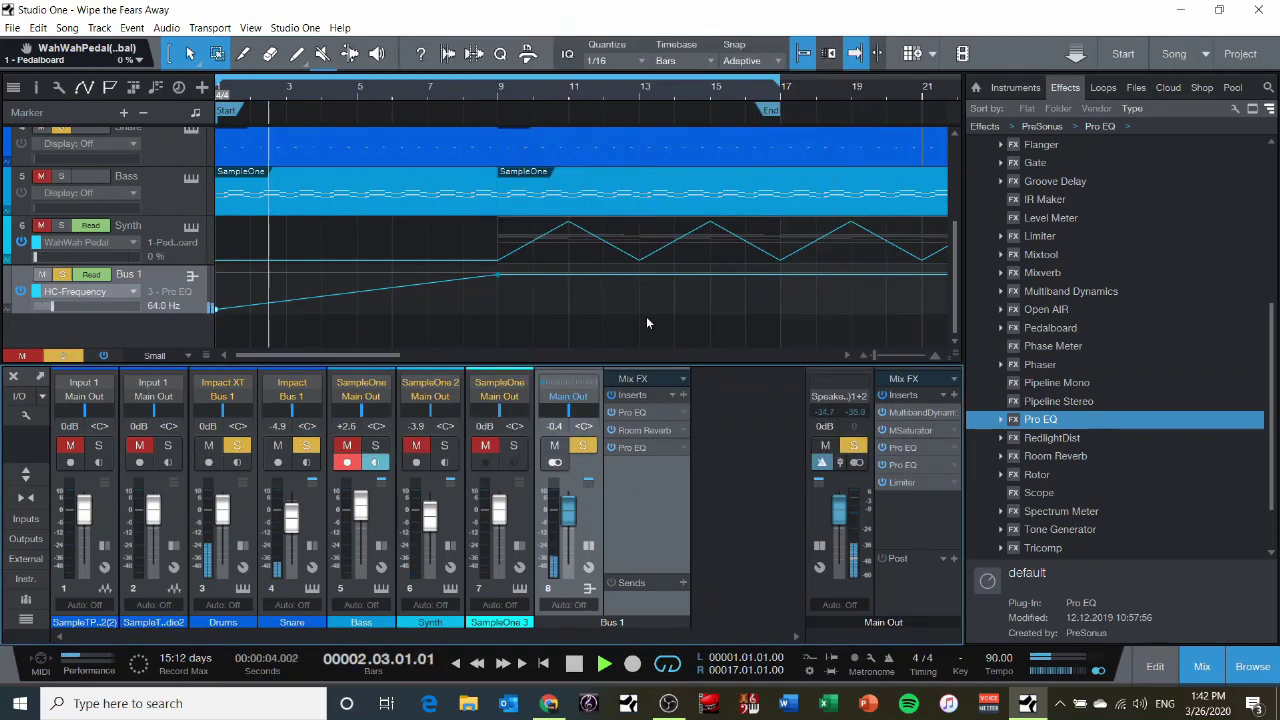
pyautogui.press('space')
# Expand the Synth's inserts instead of Bus 1's and add the Synth Pro EQ's HC-Frequency as an automation parameter
pyautogui.click(588, 546)
pyautogui.click(450, 546)
pyautogui.click(505, 416)
pyautogui.click(90, 242)
pyautogui.scroll(-3, 1052, 420)
pyautogui.doubleClick(1052, 430)
pyautogui.doubleClick(1086, 466)
pyautogui.click(1083, 430)
pyautogui.click(957, 297)
pyautogui.click(1149, 526)
# Shape the Synth's HC-Frequency automation as a rising ramp from bar 1 to bar 9 and hide the automation
pyautogui.click(497, 245)
pyautogui.moveTo(216, 245); pyautogui.dragTo(216, 284)
pyautogui.click(224, 92)
pyautogui.press('a')
# Copy the Synth clip from bar 9 to bar 1 and trim the copy to start at bar 5
pyautogui.moveTo(481, 242); pyautogui.dragTo(780, 280)
pyautogui.hotkey('ctrl', 'c')
pyautogui.press(',')
pyautogui.hotkey('ctrl', 'v')
pyautogui.press('space')
pyautogui.click(62, 299)
pyautogui.scroll(1, 152, 248)
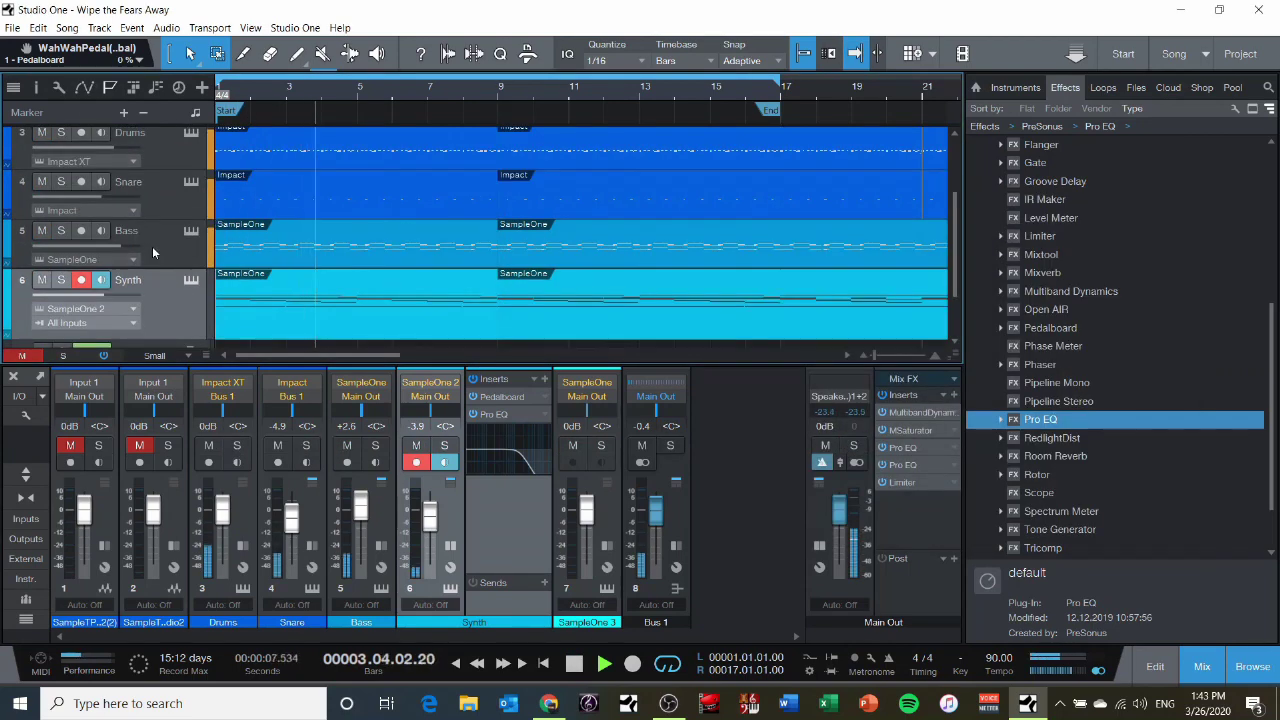
pyautogui.moveTo(217, 313); pyautogui.dragTo(358, 313)
pyautogui.click(305, 94)
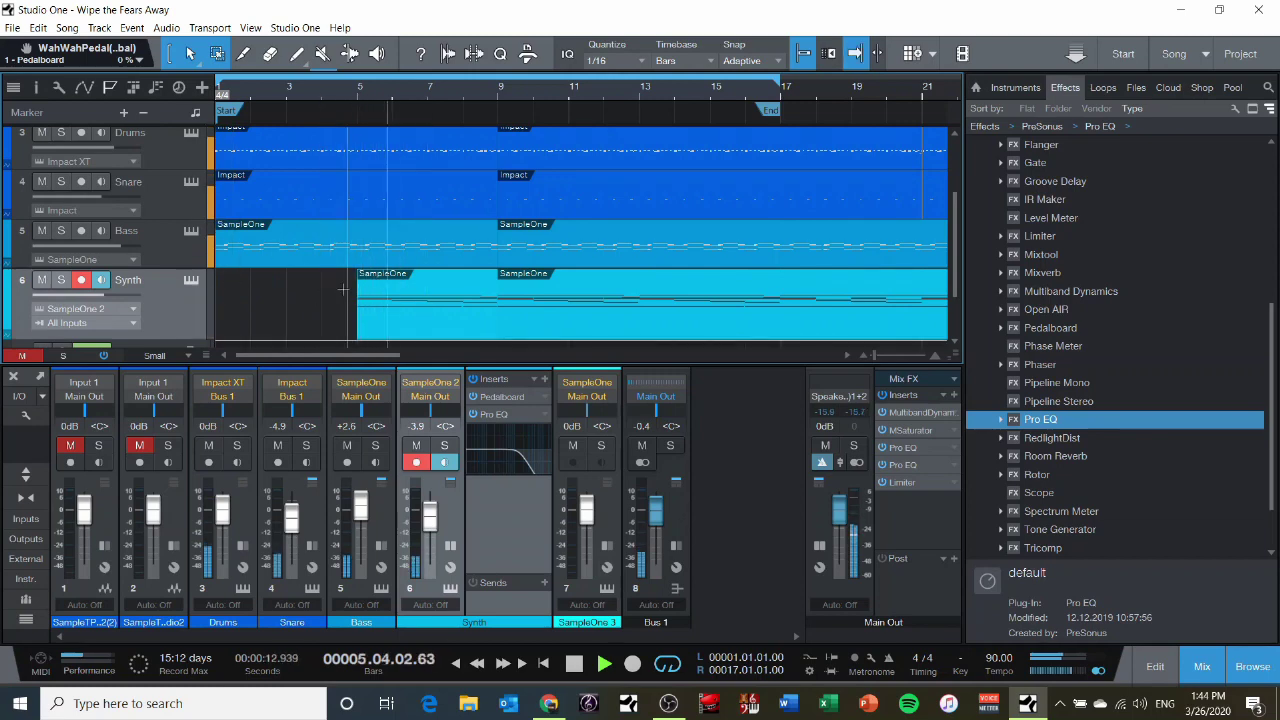
# Examine the high cut in the Synth's Pro EQ while playing the song from bar 5
pyautogui.click(516, 415)
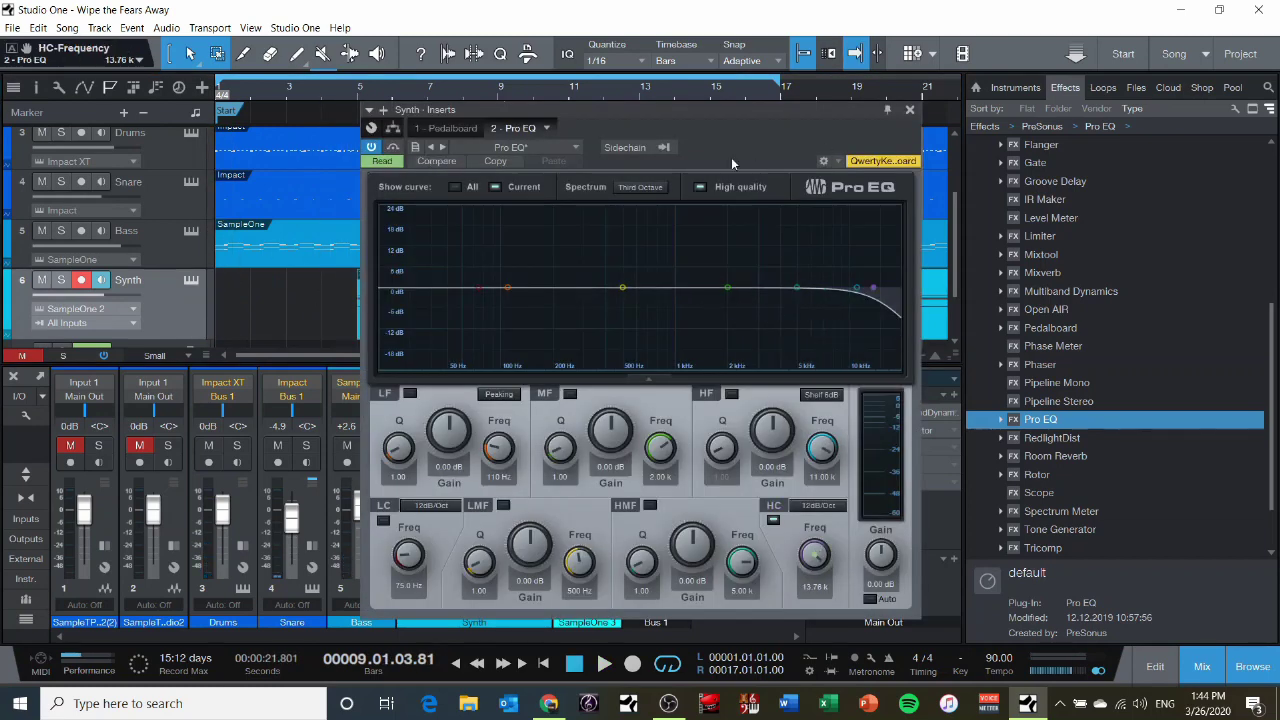
pyautogui.click(914, 115)
pyautogui.click(354, 93)
pyautogui.press('space')
pyautogui.scroll(-1, 472, 282)
pyautogui.scroll(1, 473, 287)
pyautogui.press('space')
pyautogui.doubleClick(511, 413)
pyautogui.click(914, 115)
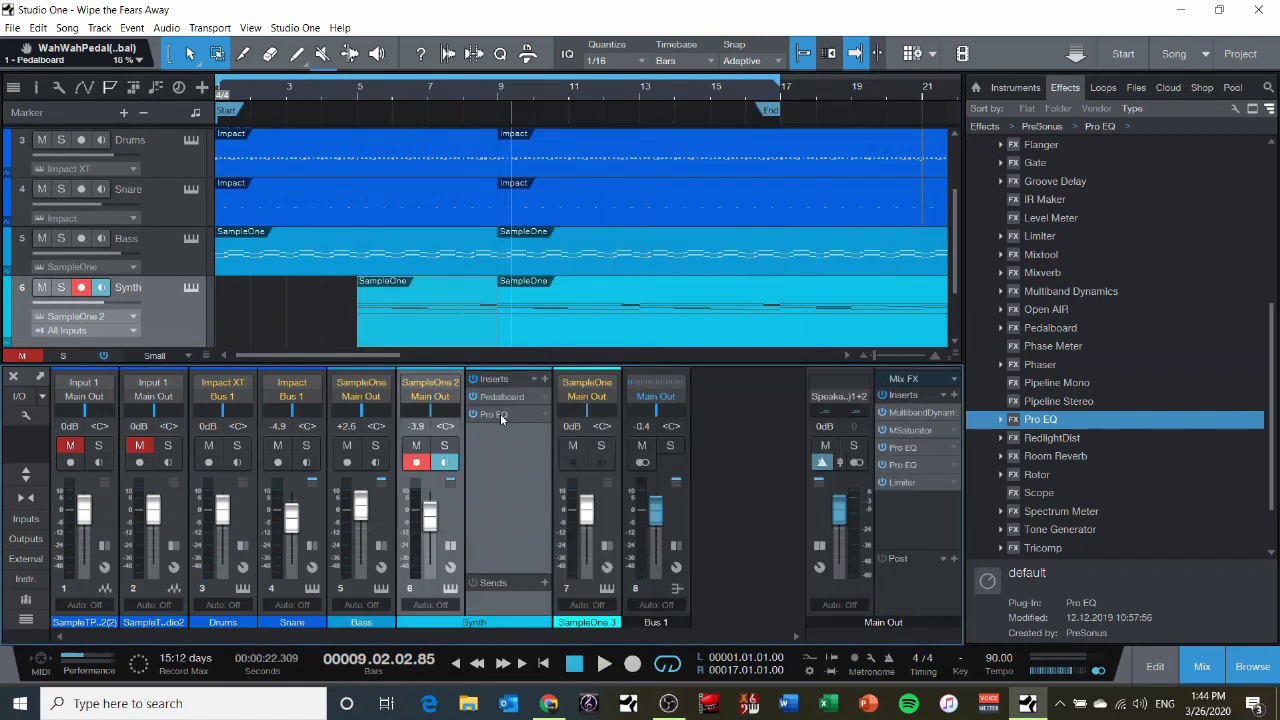
# Raise the bar 9 HC-Frequency automation points of Synth and Bus 1 to 20 kHz and play from bar 5
pyautogui.click(84, 88)
pyautogui.moveTo(498, 303); pyautogui.dragTo(497, 278)
pyautogui.rightClick(478, 302)
pyautogui.click(515, 389)
pyautogui.click(356, 92)
pyautogui.press('space')
pyautogui.doubleClick(677, 494)
pyautogui.scroll(-2, 495, 289)
pyautogui.press('space')
pyautogui.rightClick(497, 230)
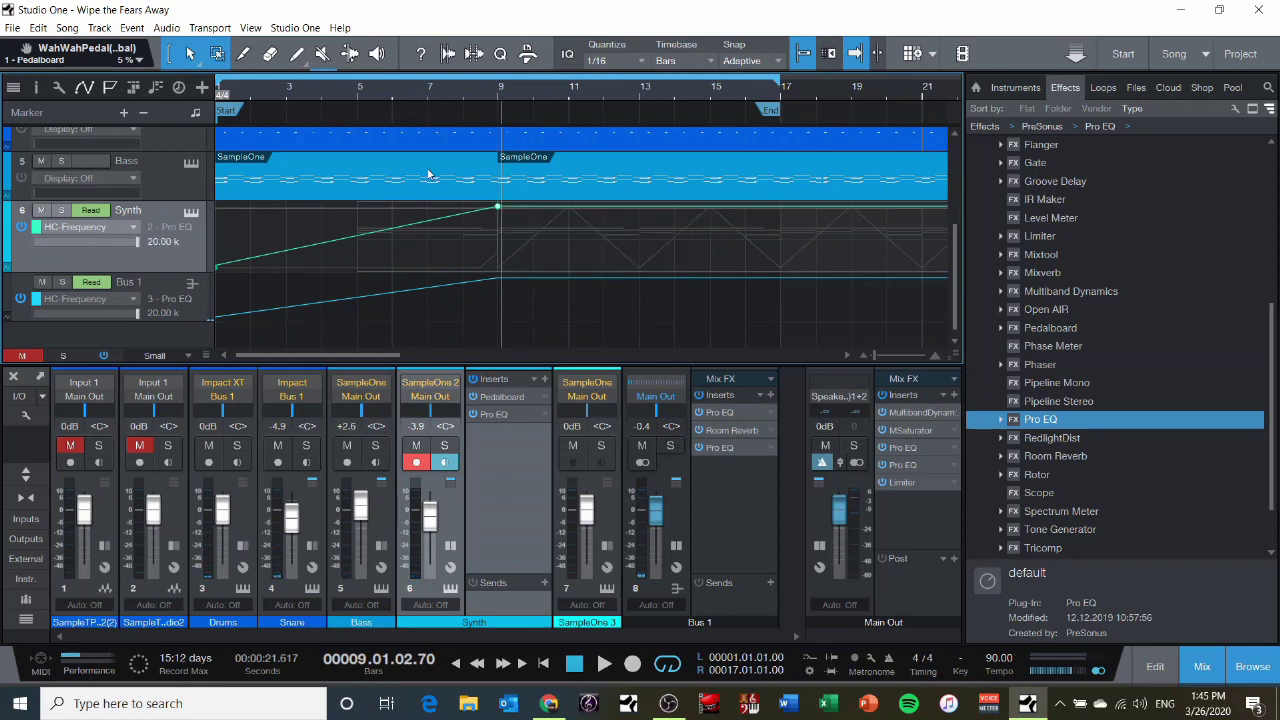
# Move the Synth's HC-Frequency start point to bar 5, raise it slightly and bend the ramp to bar 9 into a late-rising curve
pyautogui.click(217, 92)
pyautogui.press('space')
pyautogui.moveTo(218, 266); pyautogui.dragTo(357, 258)
pyautogui.click(357, 93)
pyautogui.click(357, 93)
pyautogui.moveTo(427, 232); pyautogui.dragTo(428, 251)
pyautogui.moveTo(357, 258); pyautogui.dragTo(357, 247)
pyautogui.click(357, 93)
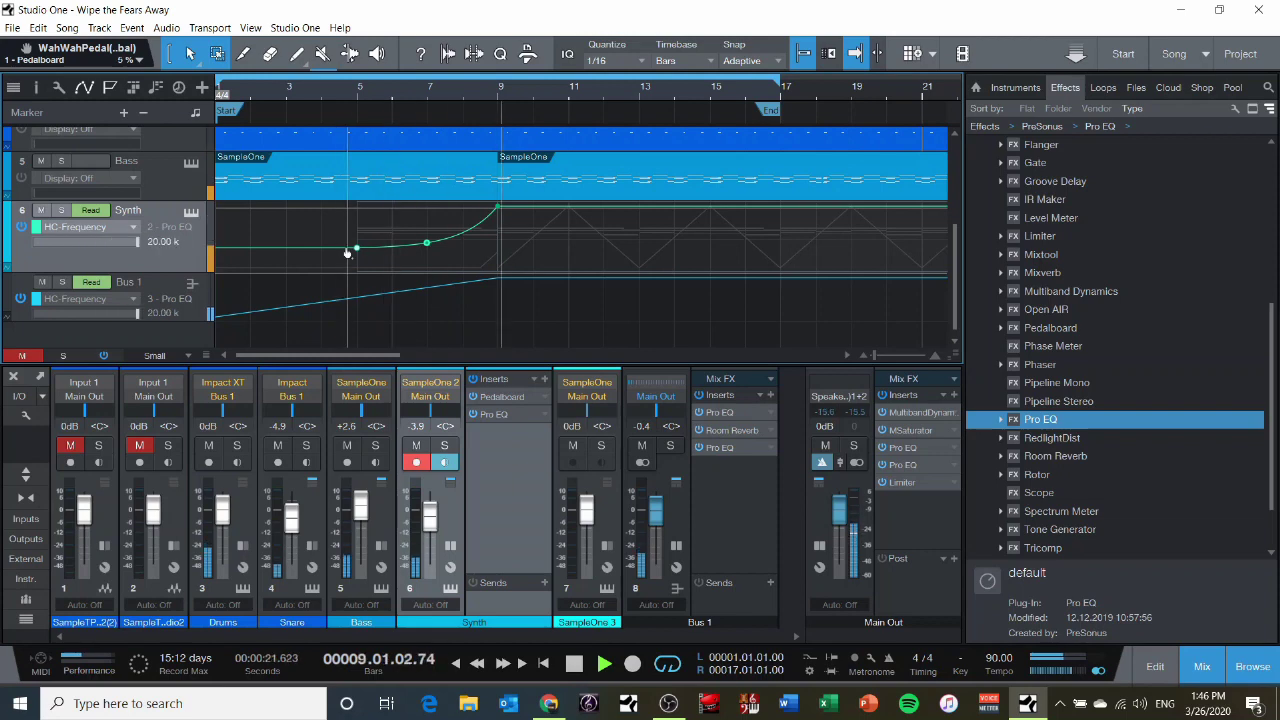
pyautogui.press('space')
# Insert another Pro EQ on the Bass track and add its HC-Frequency as an automation parameter
pyautogui.click(84, 88)
pyautogui.scroll(2, 277, 279)
pyautogui.click(277, 279)
pyautogui.click(84, 88)
pyautogui.click(90, 270)
pyautogui.click(110, 303)
pyautogui.moveTo(1040, 449); pyautogui.dragTo(385, 288)
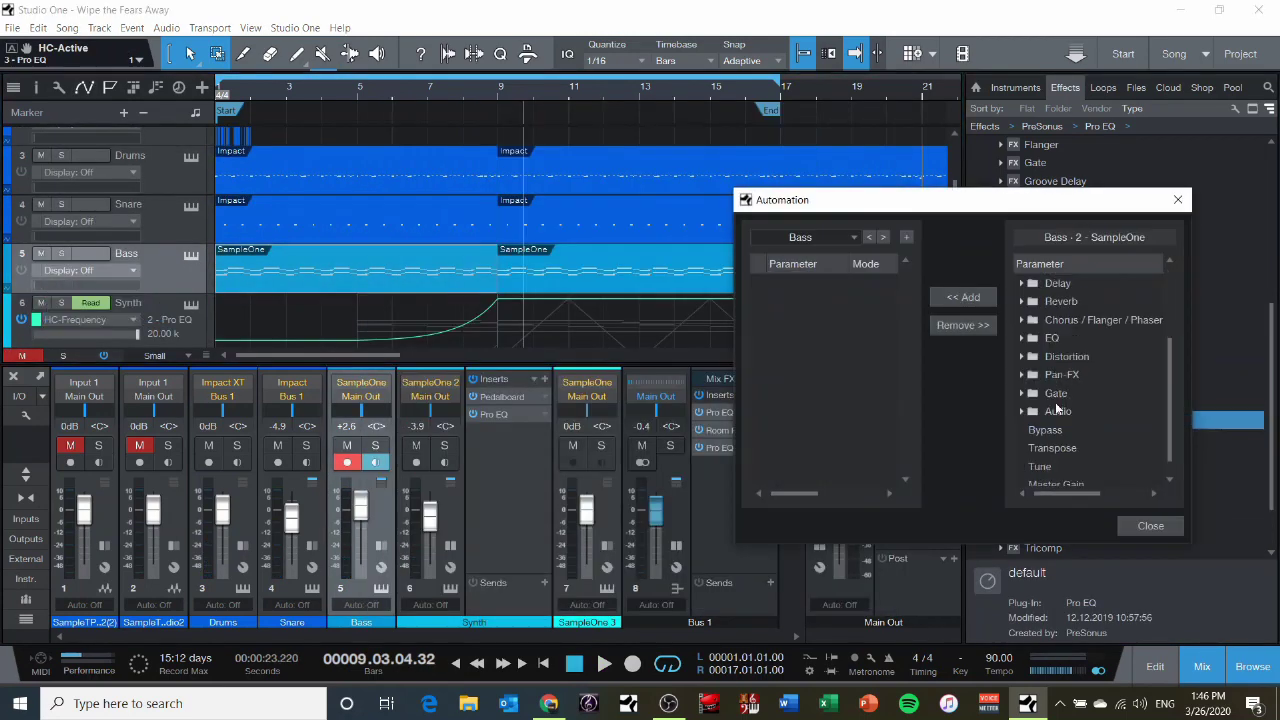
pyautogui.scroll(-2, 1067, 420)
pyautogui.click(1065, 430)
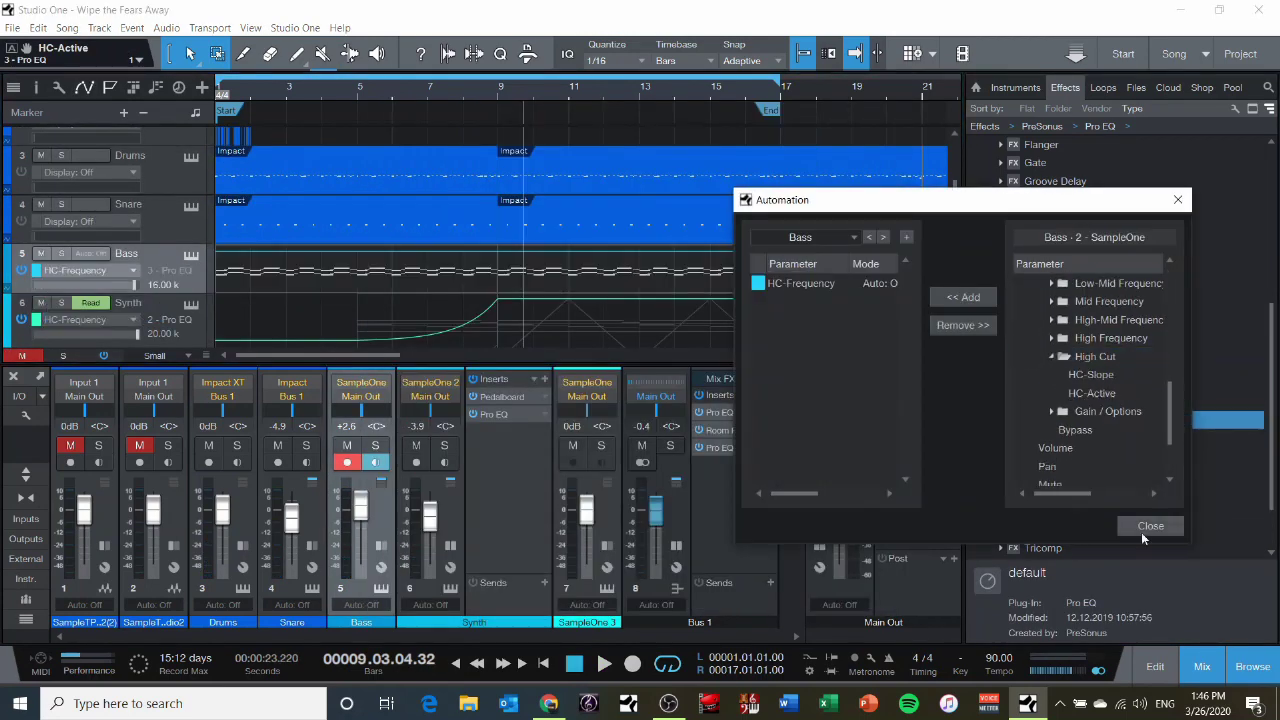
pyautogui.click(1150, 525)
# Play the automated song and replay the build-up from just before bar 8
pyautogui.press('Return')
pyautogui.press('space')
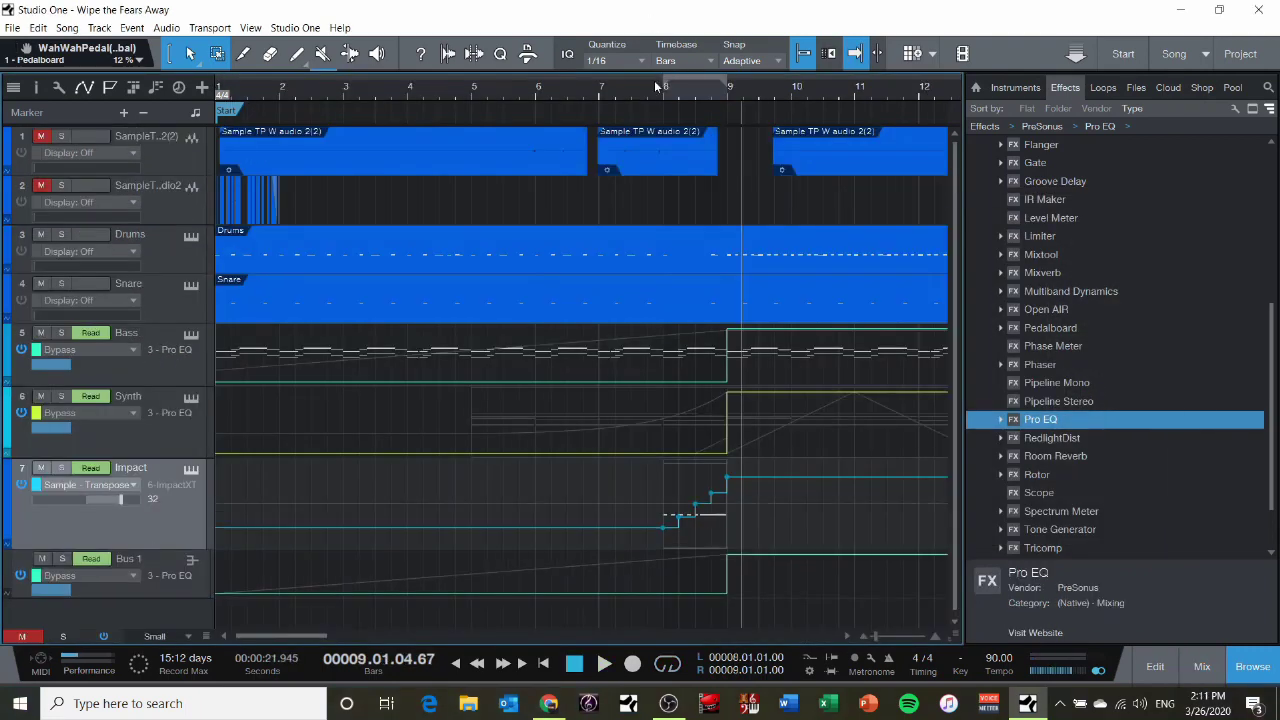
pyautogui.click(654, 80)
pyautogui.press('space')
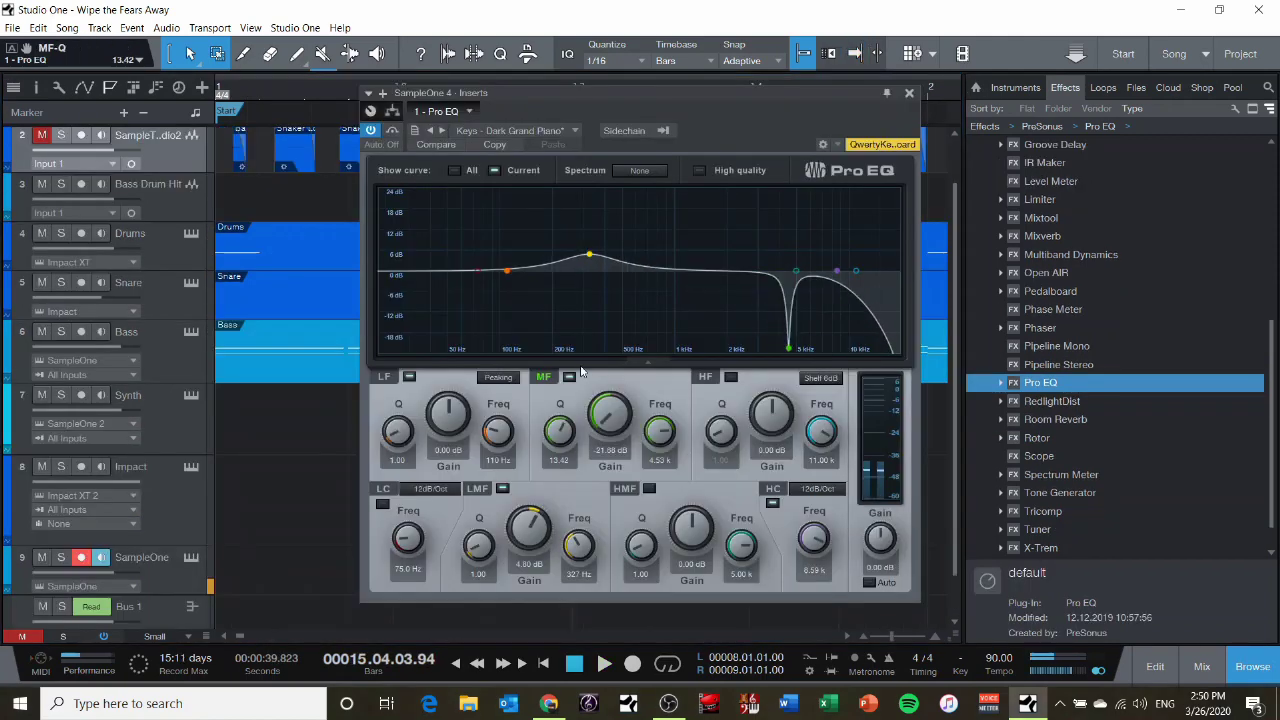
# Reshape SampleOne 4's Pro EQ with boosts near 377 Hz and 1.70 kHz, a high-shelf cut of about 22 dB and the low cut enabled
pyautogui.moveTo(581, 371); pyautogui.dragTo(612, 413)
pyautogui.moveTo(855, 271); pyautogui.dragTo(604, 351)
pyautogui.click(479, 270)
pyautogui.moveTo(589, 254); pyautogui.dragTo(600, 205)
pyautogui.moveTo(507, 271); pyautogui.dragTo(471, 254)
pyautogui.moveTo(789, 348); pyautogui.dragTo(773, 253)
pyautogui.moveTo(796, 271); pyautogui.dragTo(715, 218)
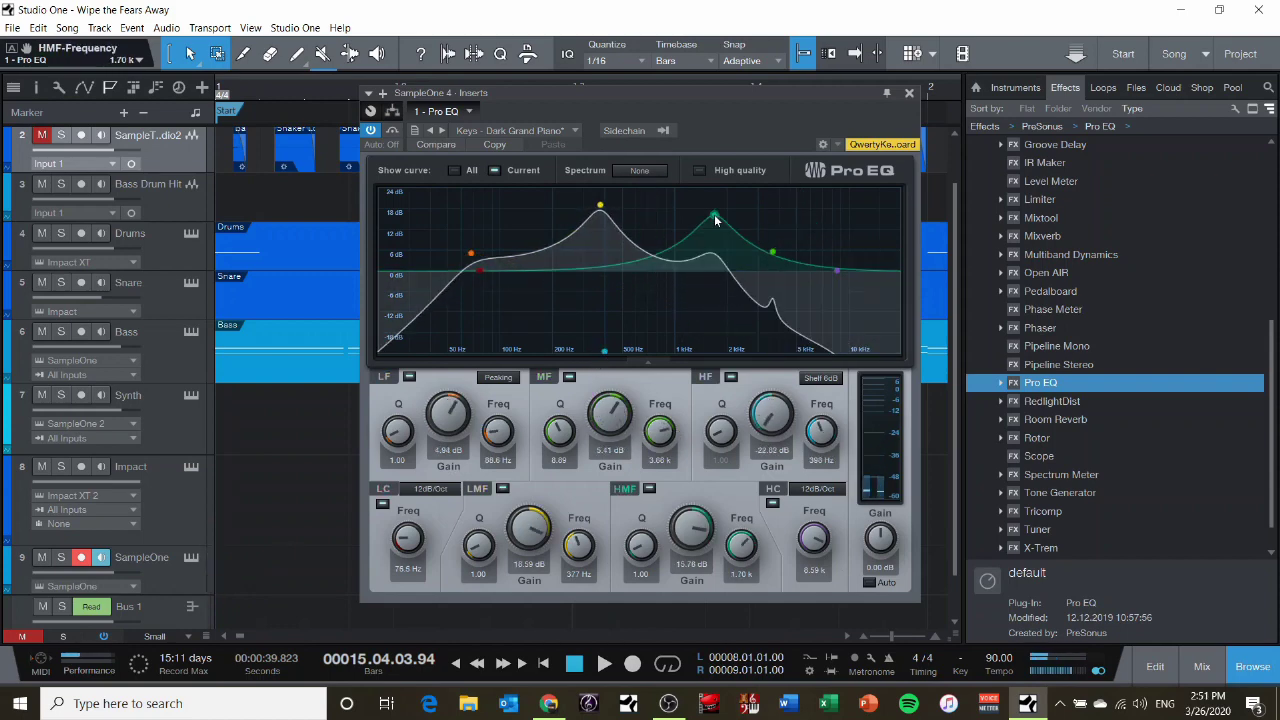
pyautogui.click(909, 93)
# Insert a Beat Delay effect on the SampleOne track and browse its presets
pyautogui.click(1060, 146)
pyautogui.scroll(6, 1068, 196)
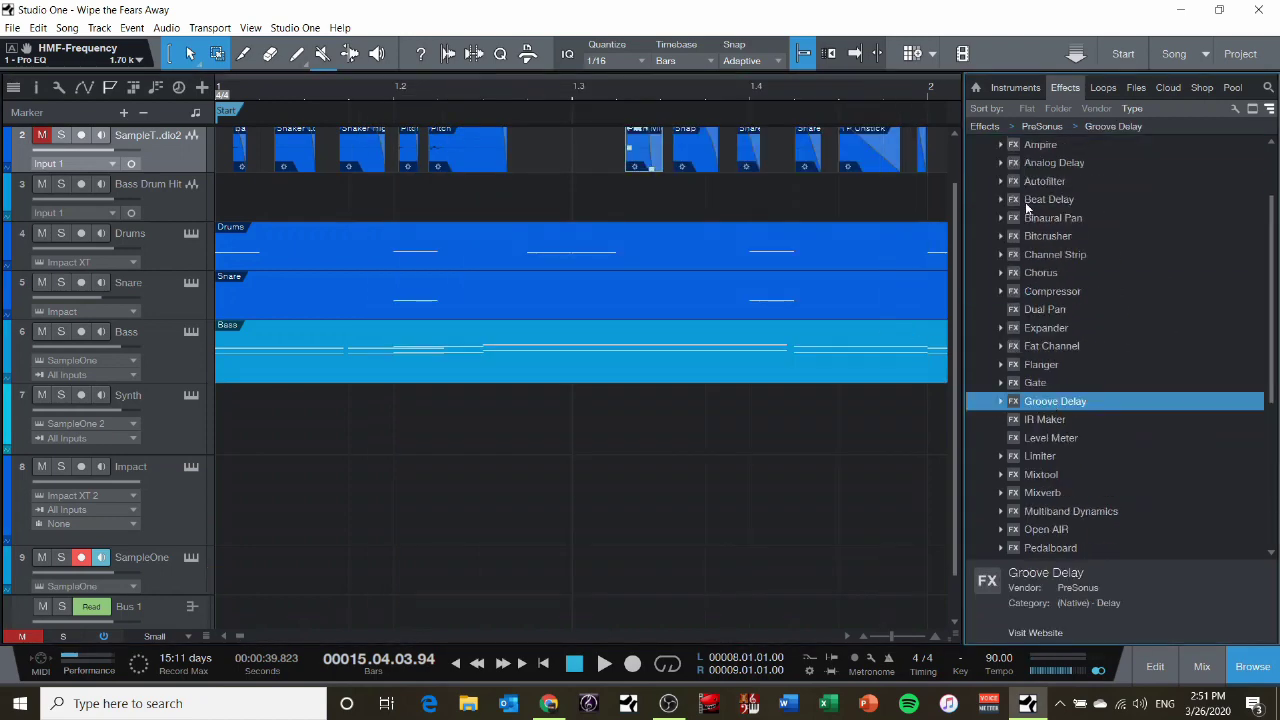
pyautogui.moveTo(1040, 200); pyautogui.dragTo(720, 572)
pyautogui.click(528, 131)
pyautogui.click(504, 167)
pyautogui.click(504, 167)
pyautogui.click(658, 163)
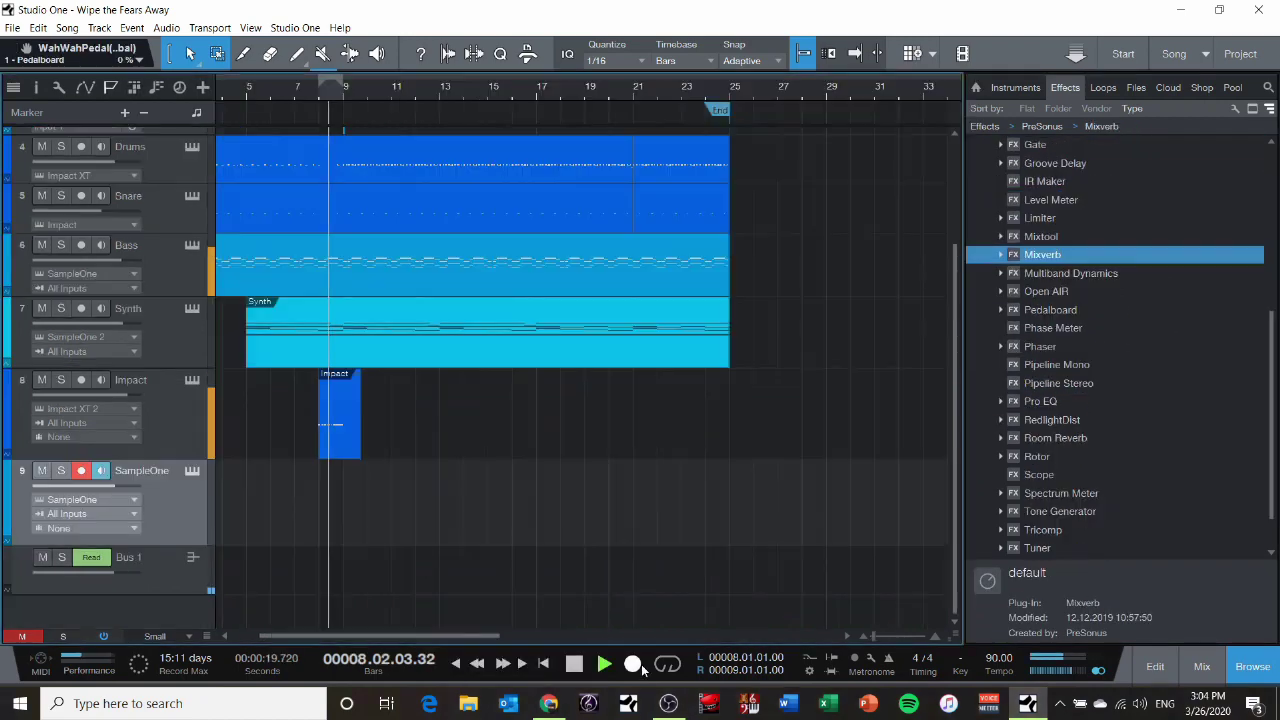
# Record a melody on the SampleOne track from about bar 8
pyautogui.click(638, 668)
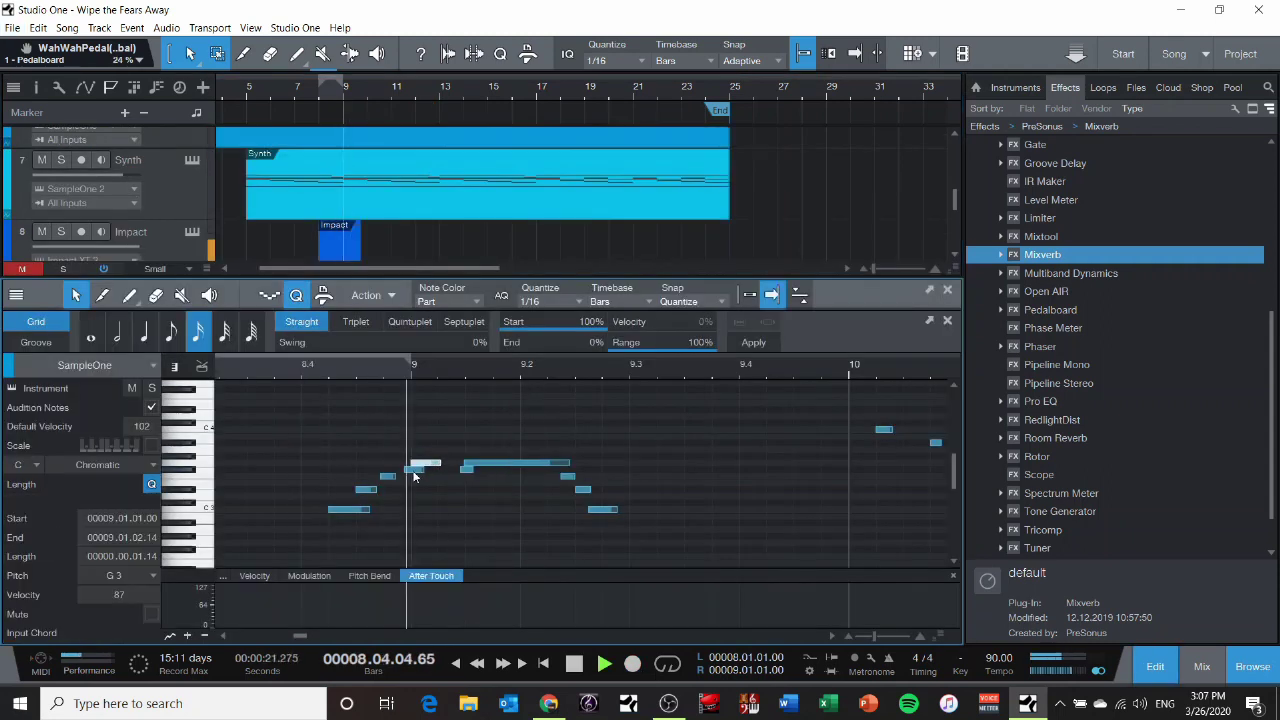
# Nudge the F#3 note at bar 9 slightly earlier and the descending F3, D#3 and C3 notes after beat 9.2 slightly later
pyautogui.press('space')
pyautogui.moveTo(413, 471); pyautogui.dragTo(410, 471)
pyautogui.press('space')
pyautogui.press('space')
pyautogui.moveTo(567, 476); pyautogui.dragTo(581, 476)
pyautogui.moveTo(582, 490); pyautogui.dragTo(595, 490)
pyautogui.moveTo(601, 510); pyautogui.dragTo(615, 510)
# Replay the melody, then nudge the F#3 note before beat 10.3 slightly earlier and align the long C3 note with beat 10.4
pyautogui.click(299, 372)
pyautogui.press('space')
pyautogui.press('space')
pyautogui.moveTo(309, 470); pyautogui.dragTo(305, 470)
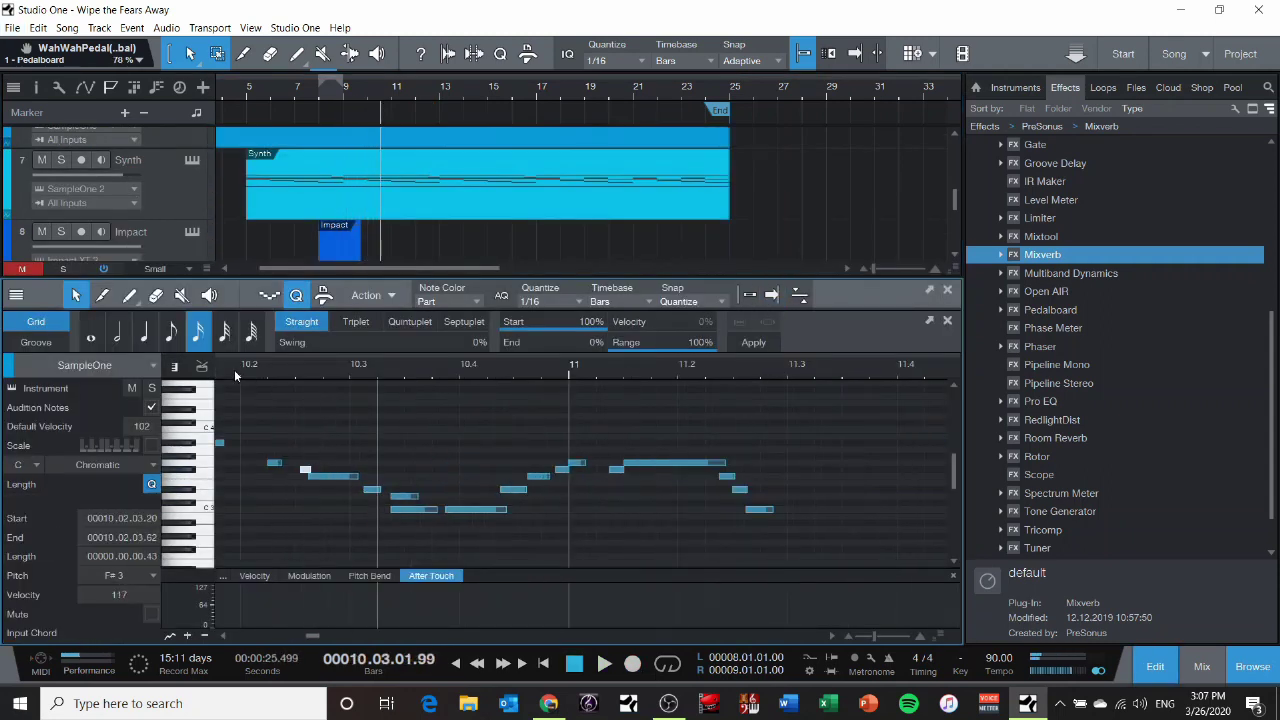
pyautogui.moveTo(450, 510); pyautogui.dragTo(458, 510)
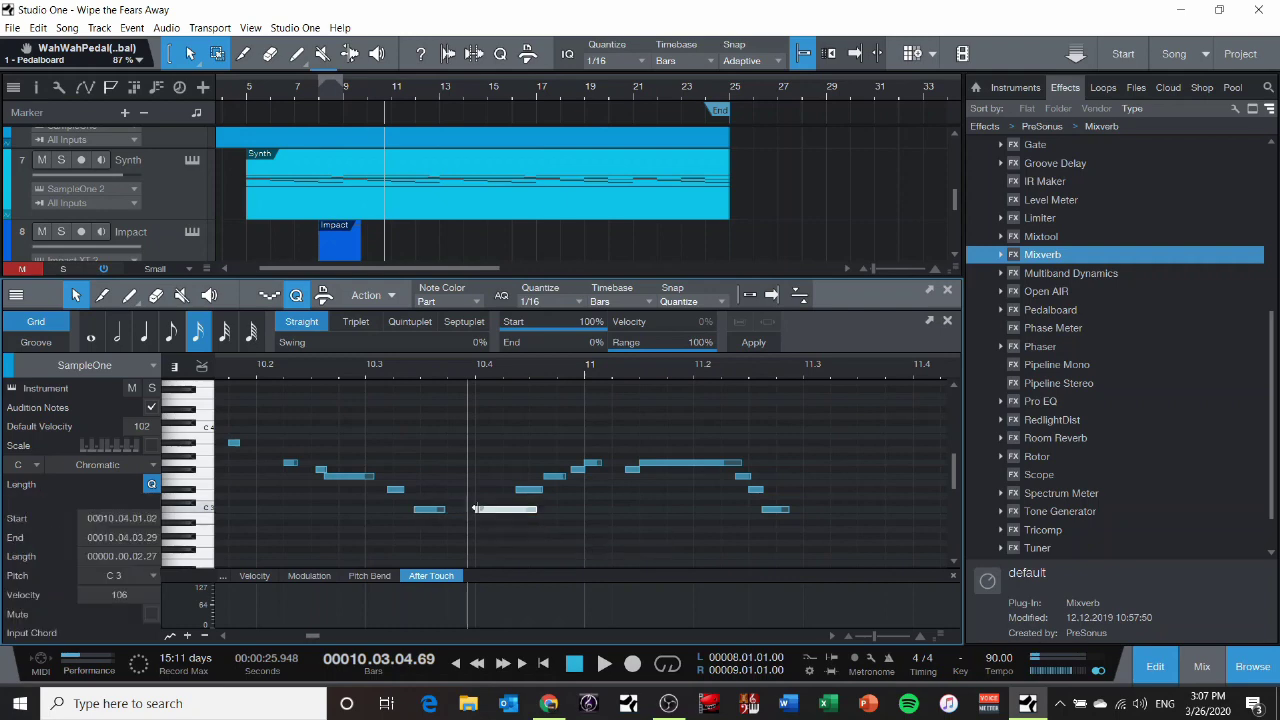
# Move the adjacent F3 and F#3 notes just before beat 10.3 slightly later and return to the start of bar 10
pyautogui.moveTo(256, 371); pyautogui.dragTo(328, 366)
pyautogui.press('space')
pyautogui.press('space')
pyautogui.moveTo(451, 475); pyautogui.dragTo(466, 475)
pyautogui.moveTo(435, 470); pyautogui.dragTo(453, 470)
pyautogui.click(252, 369)
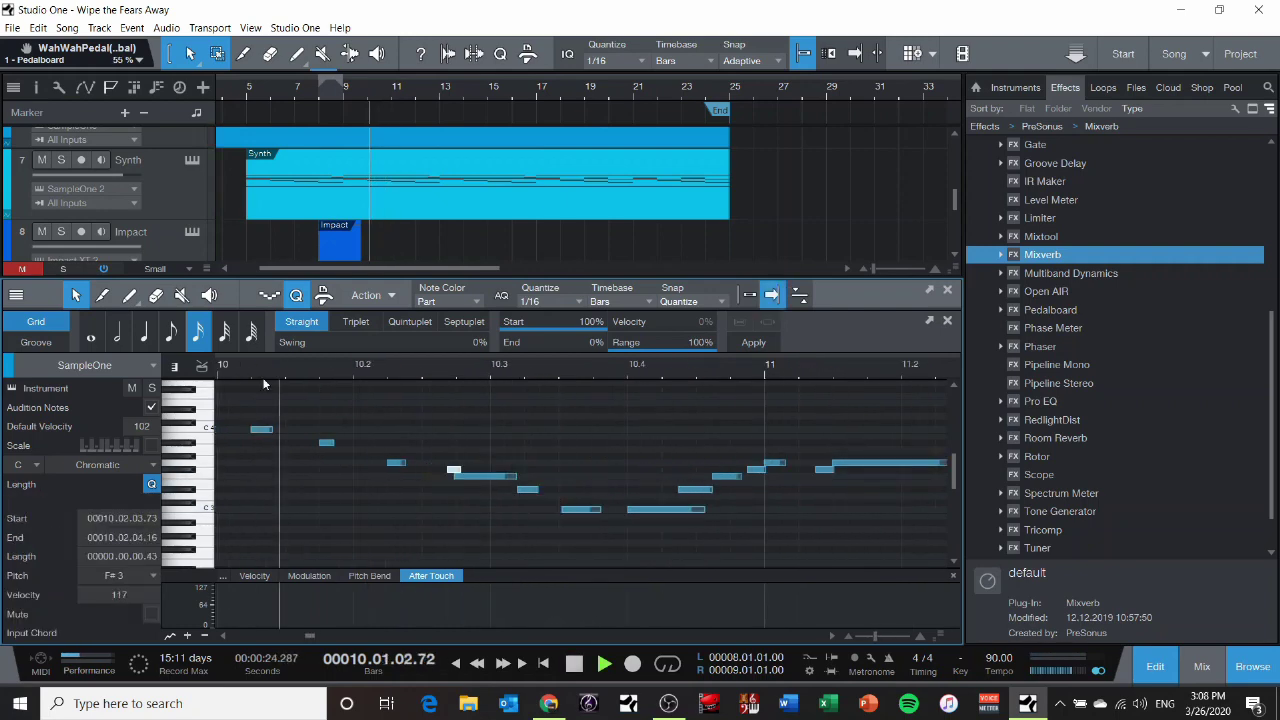
# Replay bar 10 and nudge the rising D#3 and F3 notes after beat 10.4 slightly later
pyautogui.press('space')
pyautogui.press('space')
pyautogui.rightClick(643, 510)
pyautogui.moveTo(703, 510)
pyautogui.mouseDown()
pyautogui.moveTo(653, 510)
pyautogui.moveTo(711, 490)
pyautogui.mouseUp()
pyautogui.click(688, 341)
pyautogui.press('space')
pyautogui.press('space')
pyautogui.moveTo(727, 476); pyautogui.dragTo(740, 476)
# Nudge the short F#3 note just after bar 11 slightly later and replay the passage
pyautogui.press('space')
pyautogui.moveTo(824, 469); pyautogui.dragTo(835, 469)
pyautogui.click(726, 369)
pyautogui.press('space')
pyautogui.press('space')
pyautogui.click(296, 367)
pyautogui.press('space')
pyautogui.press('space')
# Shift the next F3 note later, and nudge the D#3 note before beat 12.2 and the F#3 note after it slightly later
pyautogui.moveTo(656, 477); pyautogui.dragTo(672, 477)
pyautogui.click(425, 367)
pyautogui.press('space')
pyautogui.click(350, 367)
pyautogui.press('space')
pyautogui.moveTo(427, 491); pyautogui.dragTo(443, 493)
pyautogui.moveTo(511, 469); pyautogui.dragTo(519, 469)
# Adjust the timing of the rising F3 note just after beat 12.2 and replay from shortly before bar 12
pyautogui.click(340, 367)
pyautogui.press('space')
pyautogui.press('space')
pyautogui.moveTo(438, 490); pyautogui.dragTo(469, 478)
pyautogui.click(250, 371)
pyautogui.press('space')
pyautogui.press('space')
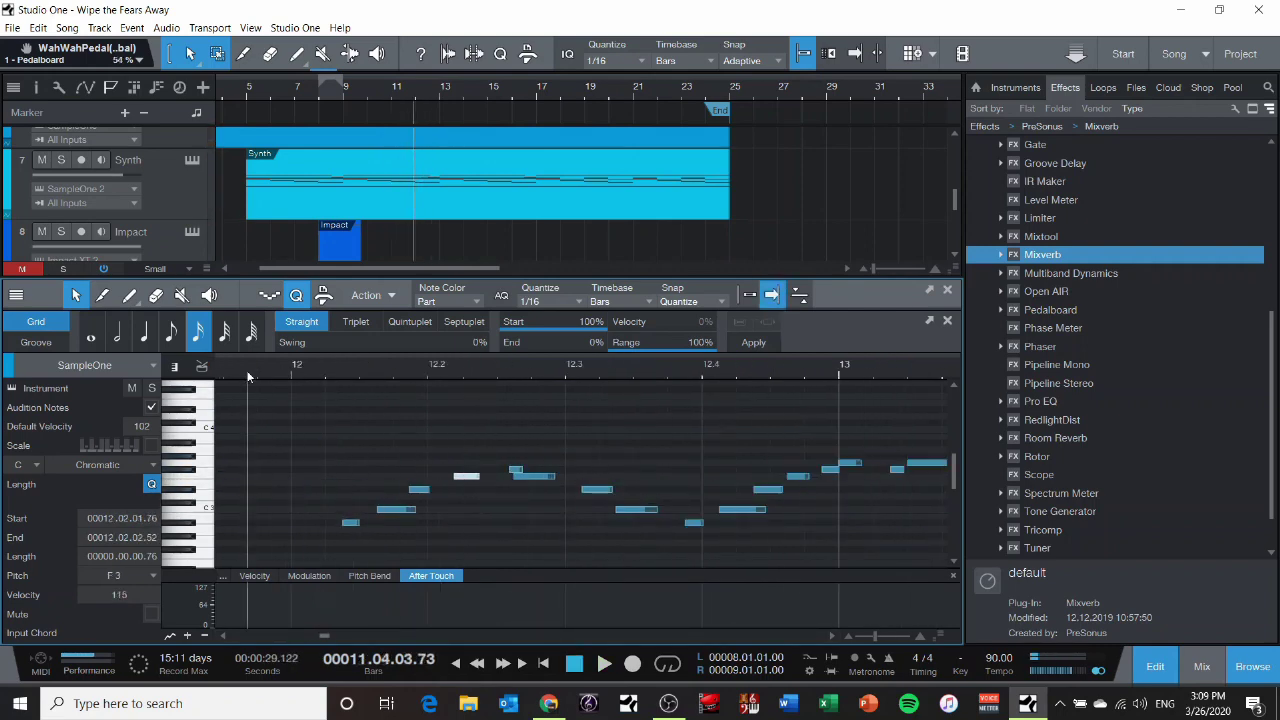
# Retime the low notes in bar 12, from the opening A#2 and C3 to the falling D#3, C3 and A#2, while replaying them
pyautogui.click(558, 477)
pyautogui.press('space')
pyautogui.moveTo(387, 510); pyautogui.dragTo(350, 523)
pyautogui.click(350, 367)
pyautogui.press('space')
pyautogui.moveTo(597, 490); pyautogui.dragTo(707, 526)
pyautogui.press('space')
pyautogui.press('space')
pyautogui.press('space')
# Nudge the C3 note before bar 13 and the short F#3 note just after bar 13 slightly later, and replay
pyautogui.moveTo(729, 511); pyautogui.dragTo(741, 516)
pyautogui.moveTo(896, 470); pyautogui.dragTo(908, 470)
pyautogui.press('space')
pyautogui.press('space')
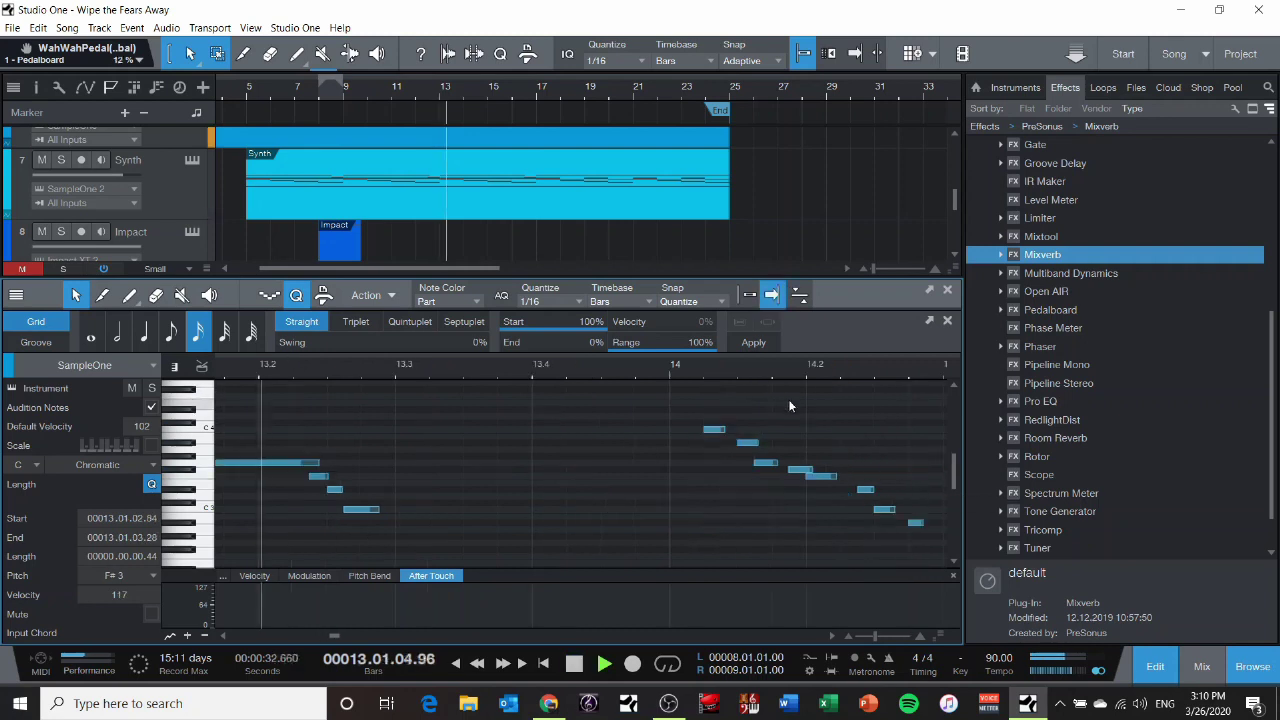
# Replay the bar 13 phrase, select a group of its notes and nudge the D#3 slightly later
pyautogui.click(375, 367)
pyautogui.press('space')
pyautogui.press('space')
pyautogui.moveTo(719, 453); pyautogui.dragTo(780, 496)
pyautogui.moveTo(725, 491); pyautogui.dragTo(733, 491)
pyautogui.press('space')
pyautogui.press('space')
# Select the following group of melody notes, shift it slightly later by its C3 note and replay
pyautogui.moveTo(260, 456); pyautogui.dragTo(345, 526)
pyautogui.moveTo(330, 511); pyautogui.dragTo(345, 515)
pyautogui.press('space')
pyautogui.press('space')
pyautogui.hscroll(-3, 345, 480)
# Replay from bar 14 and nudge the G3 and F#3 notes of the descending run slightly later
pyautogui.click(306, 370)
pyautogui.press('space')
pyautogui.press('space')
pyautogui.press('space')
pyautogui.moveTo(358, 464); pyautogui.dragTo(404, 470)
pyautogui.press('space')
# Nudge the rising C3, D#3 and F3 notes leading into bar 15 slightly later
pyautogui.moveTo(710, 510); pyautogui.dragTo(725, 513)
pyautogui.press('space')
pyautogui.moveTo(773, 477); pyautogui.dragTo(782, 477)
pyautogui.moveTo(746, 490); pyautogui.dragTo(754, 490)
# Replay into bar 15, shift the start of the long G3 note later and adjust the short F#3 and G3 notes before it
pyautogui.click(520, 370)
pyautogui.press('space')
pyautogui.press('space')
pyautogui.moveTo(868, 463); pyautogui.dragTo(885, 464)
pyautogui.moveTo(866, 470)
pyautogui.mouseDown()
pyautogui.moveTo(877, 471)
pyautogui.moveTo(843, 463)
pyautogui.mouseUp()
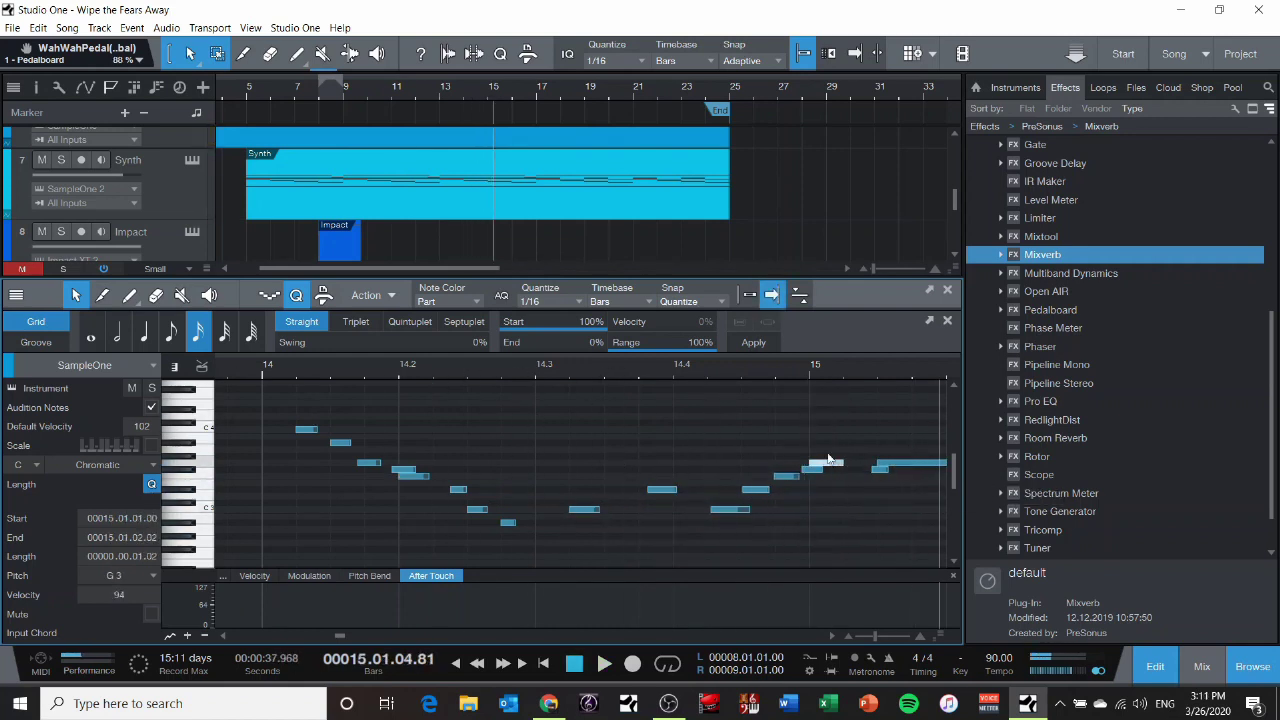